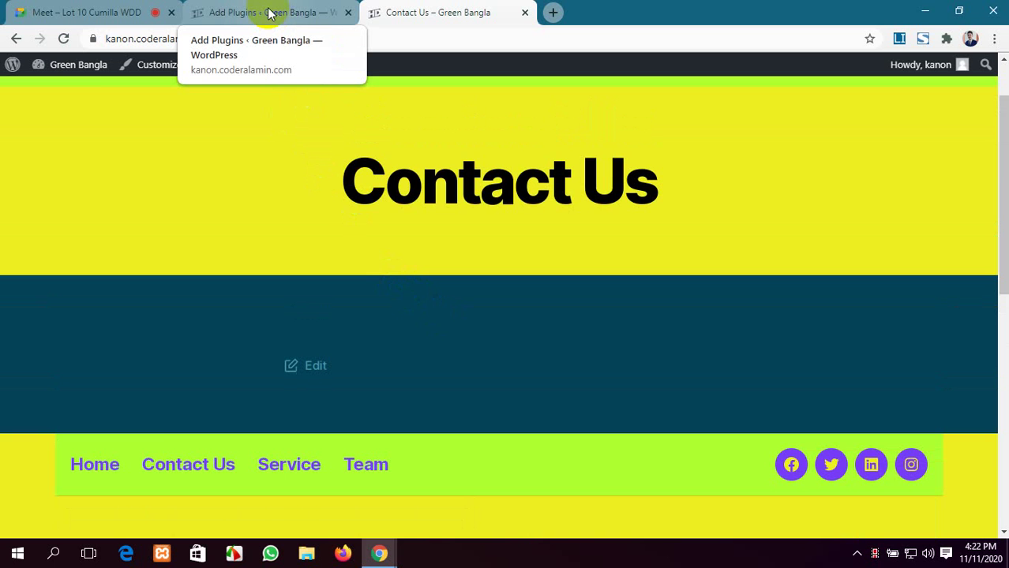
Step: Go from the Contact Us page to the WordPress admin's installed plugins list and start adding a new plugin
left_click(269, 14)
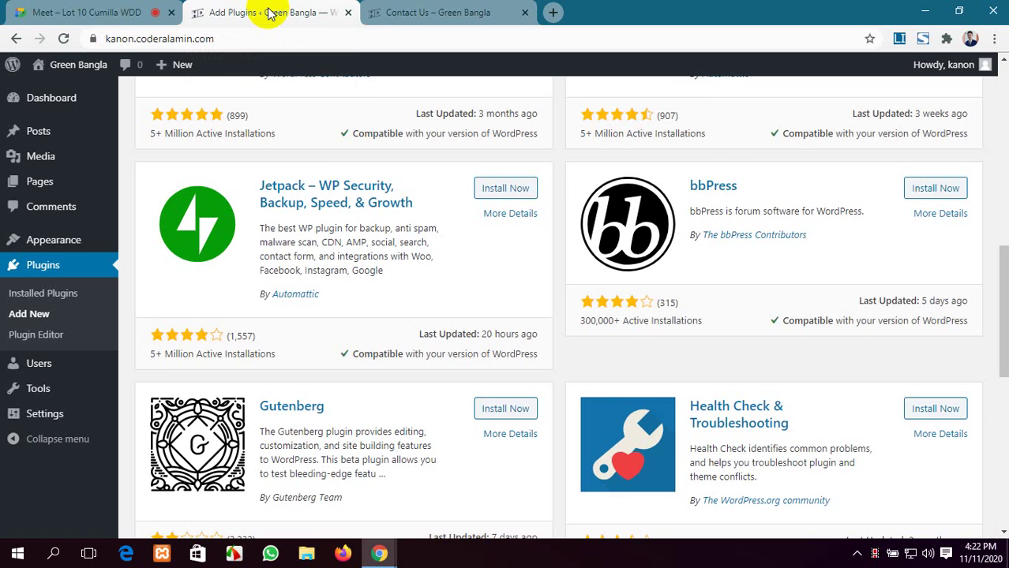
scroll(327, 199, "up", 4)
mouse_move(39, 241)
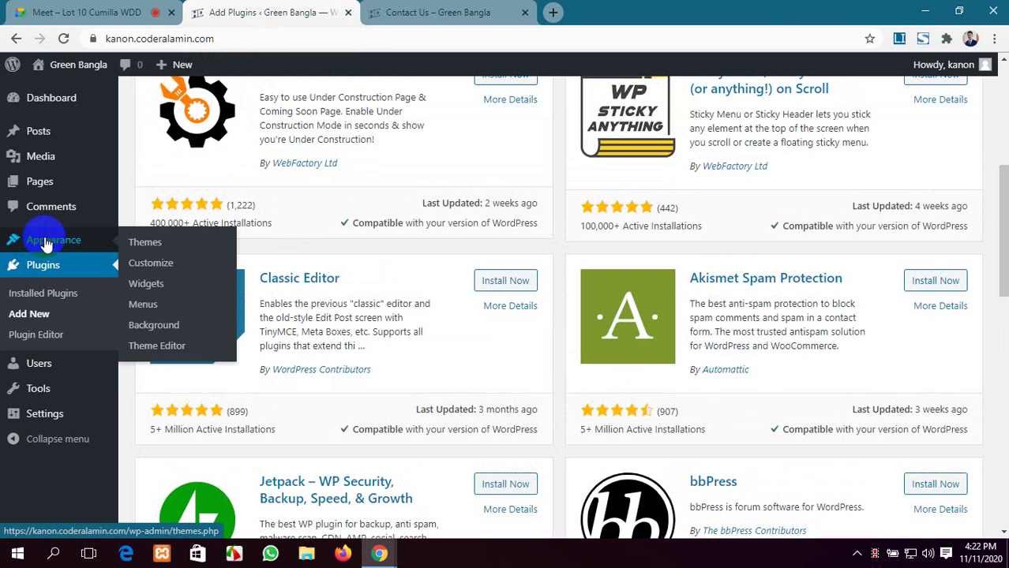
left_click(46, 267)
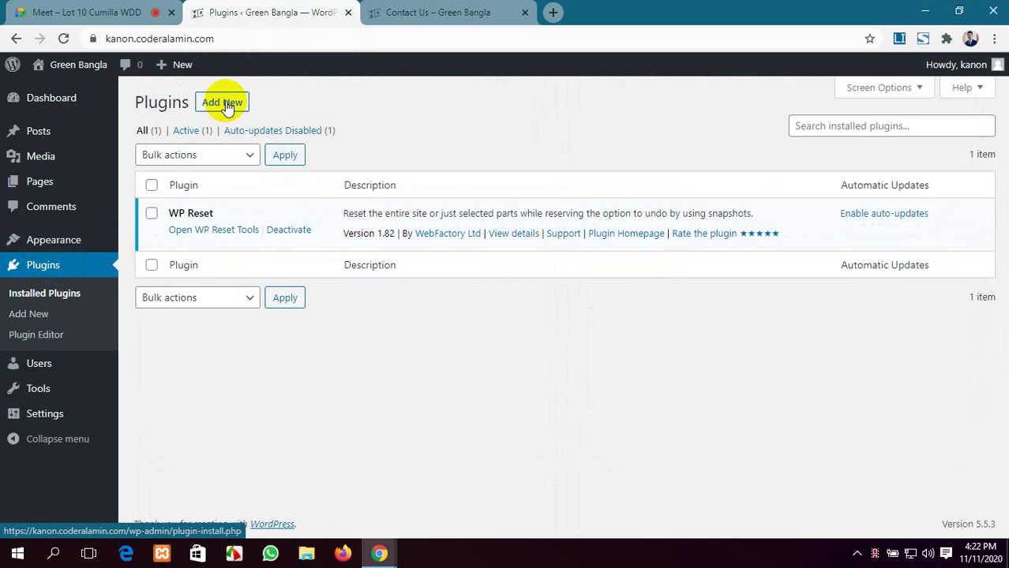
left_click(225, 103)
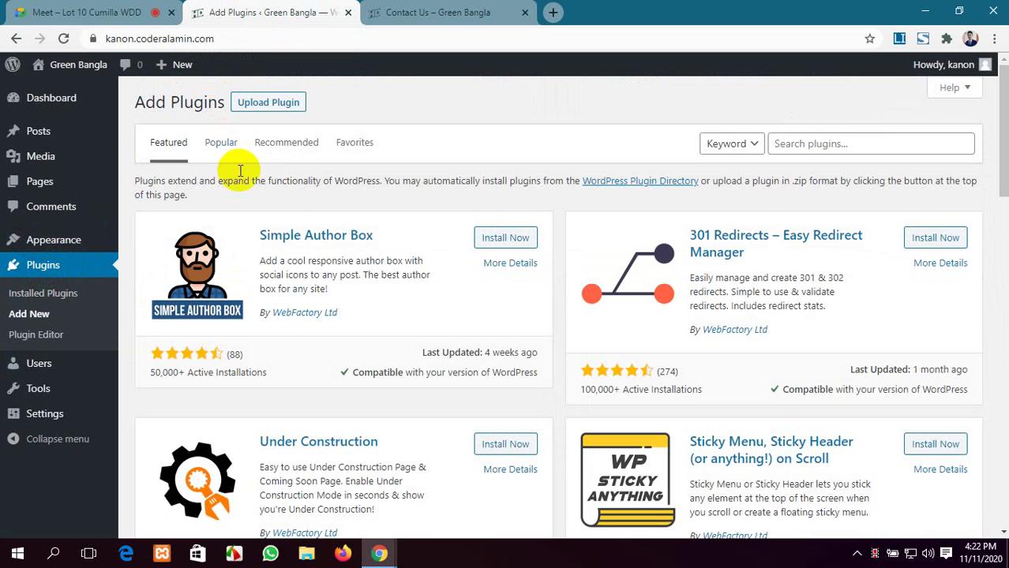
Step: Search the plugin directory for "contact"
left_click(806, 144)
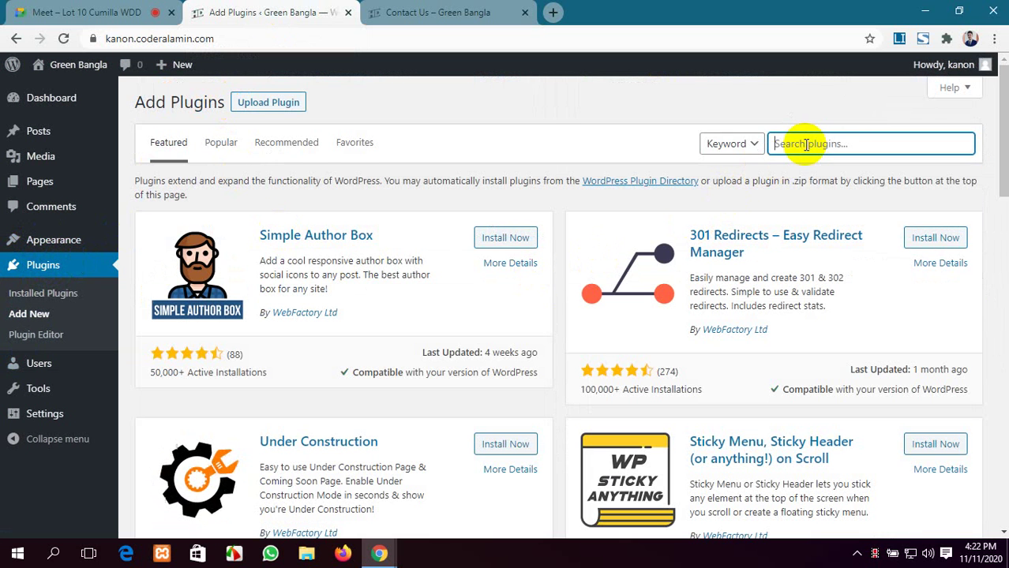
type("c")
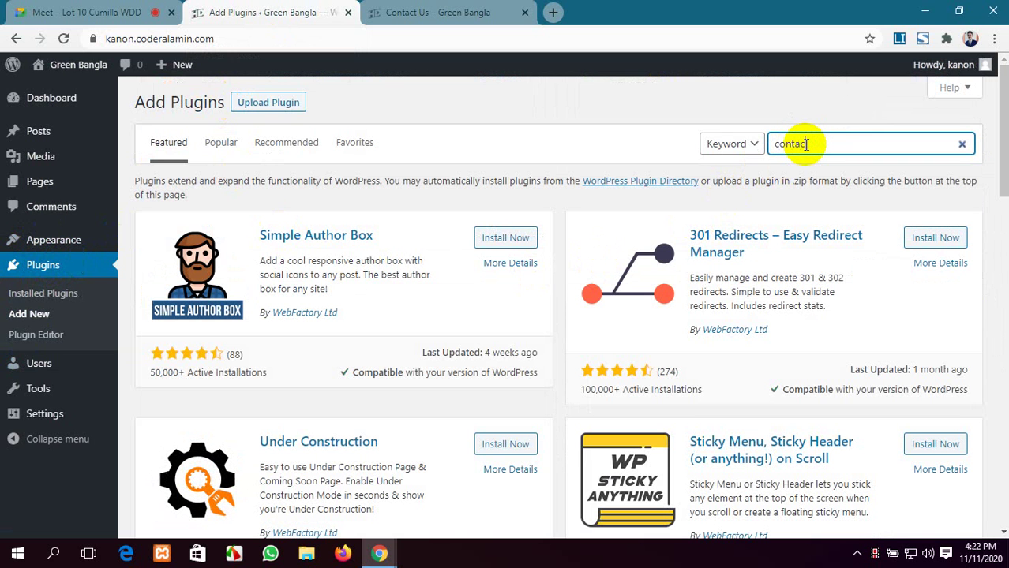
type("ontact")
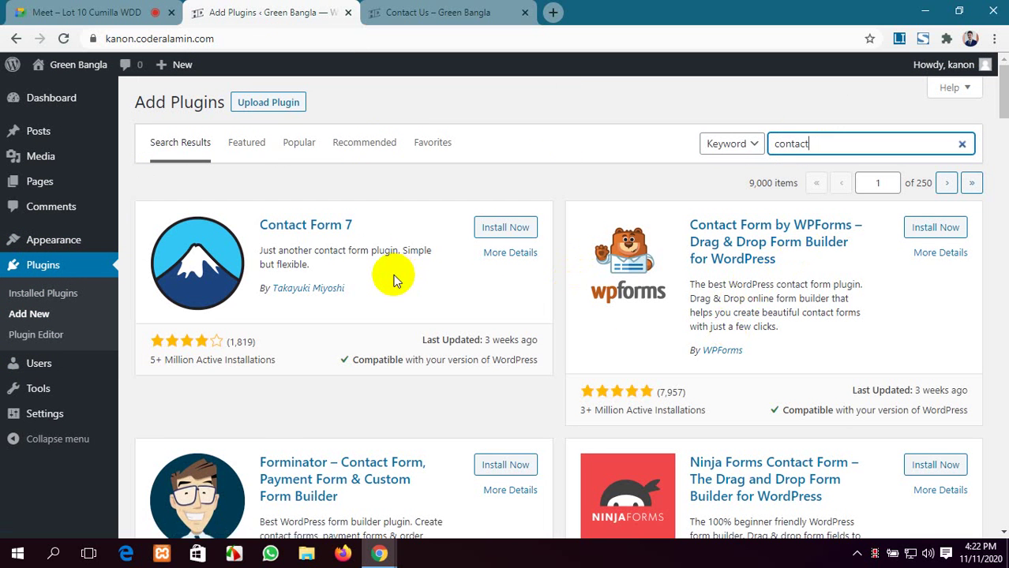
Step: Browse the contact plugin results and install Contact Form 7
scroll(395, 281, "down", 4)
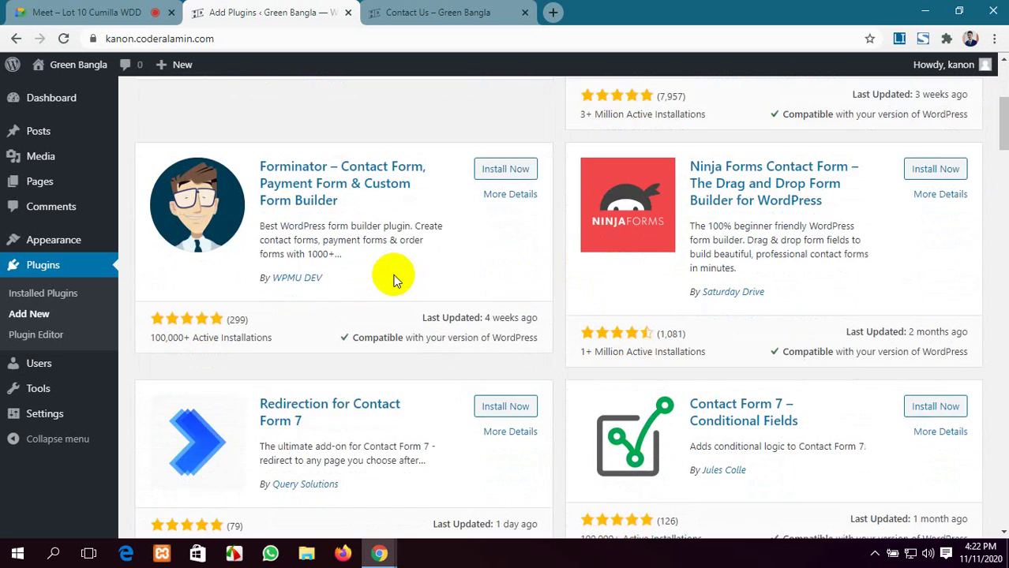
scroll(395, 280, "down", 1)
scroll(394, 281, "down", 1)
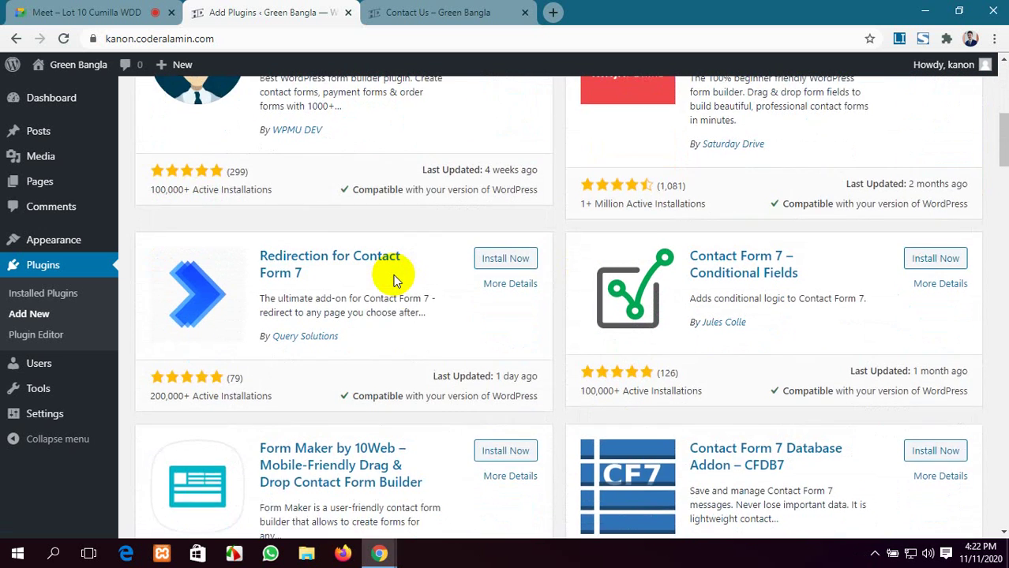
scroll(395, 280, "down", 1)
scroll(394, 281, "up", 7)
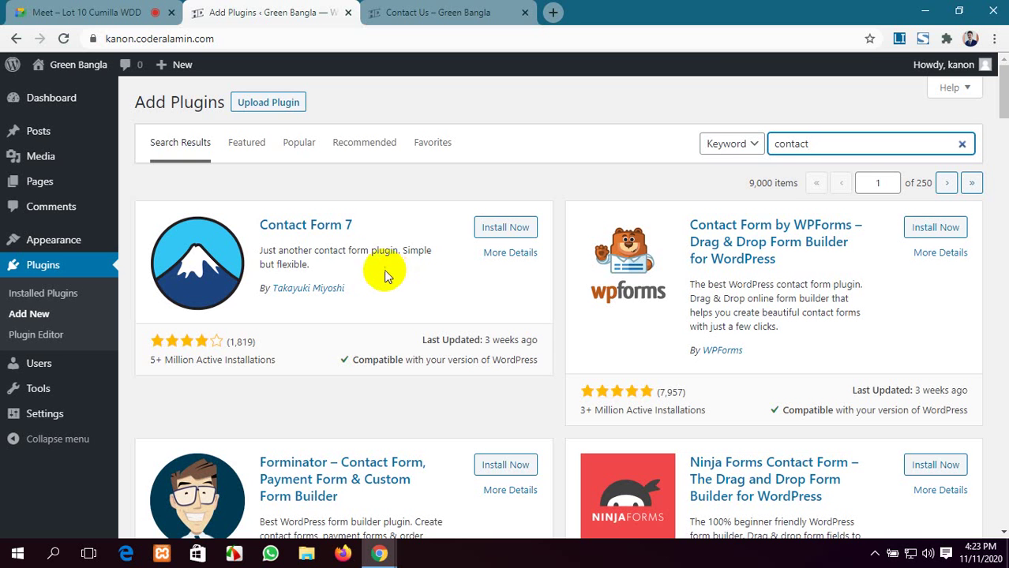
left_click(491, 231)
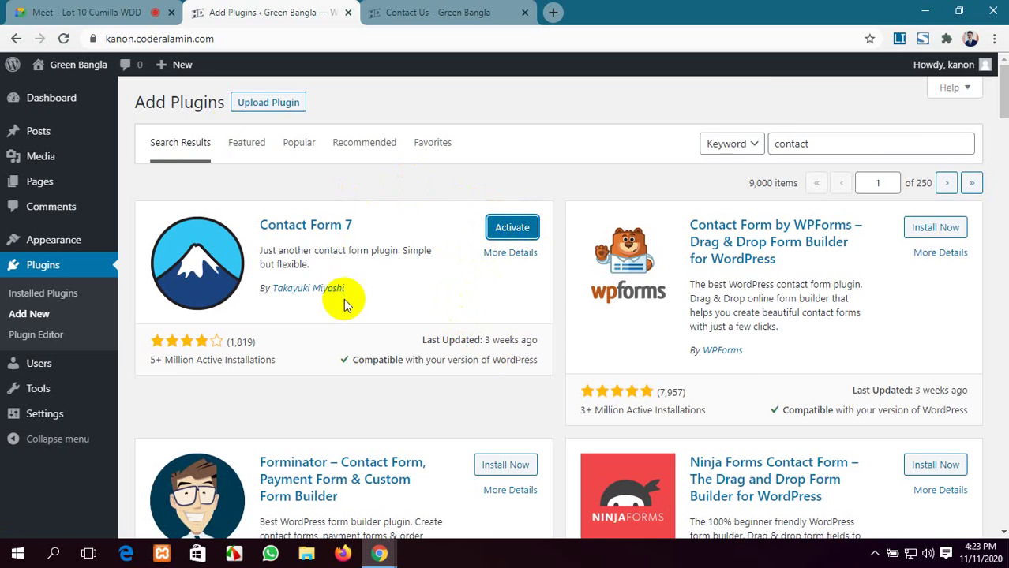
Step: Switch to the Google Meet call, mute and unmute the microphone, and return to the Add Plugins page
left_click(87, 12)
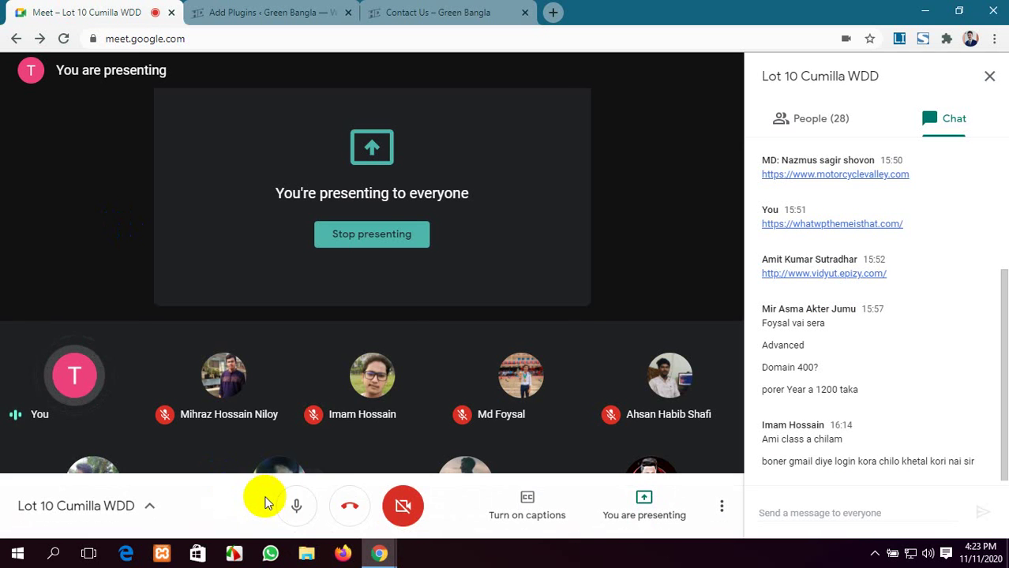
left_click(286, 509)
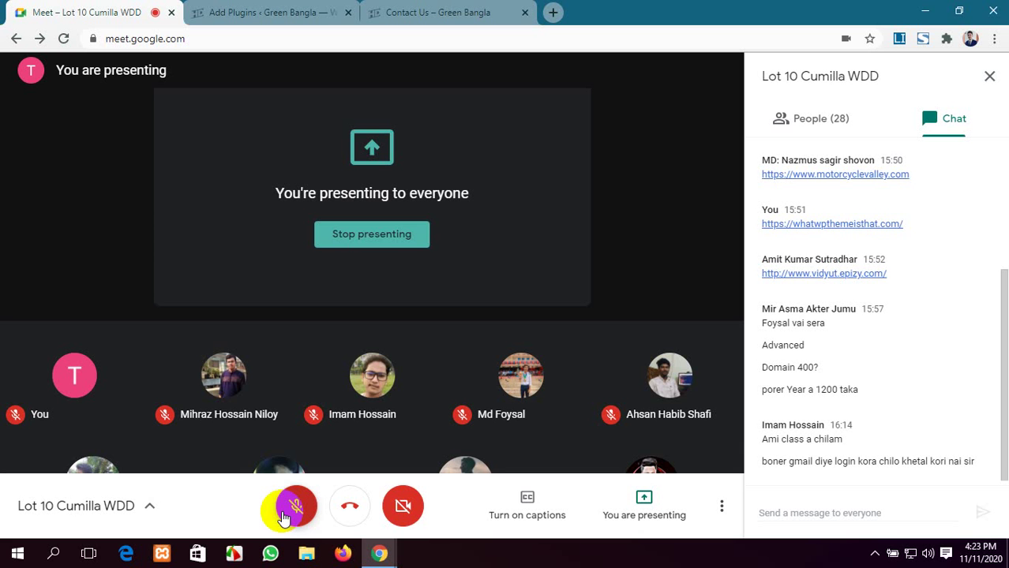
left_click(284, 517)
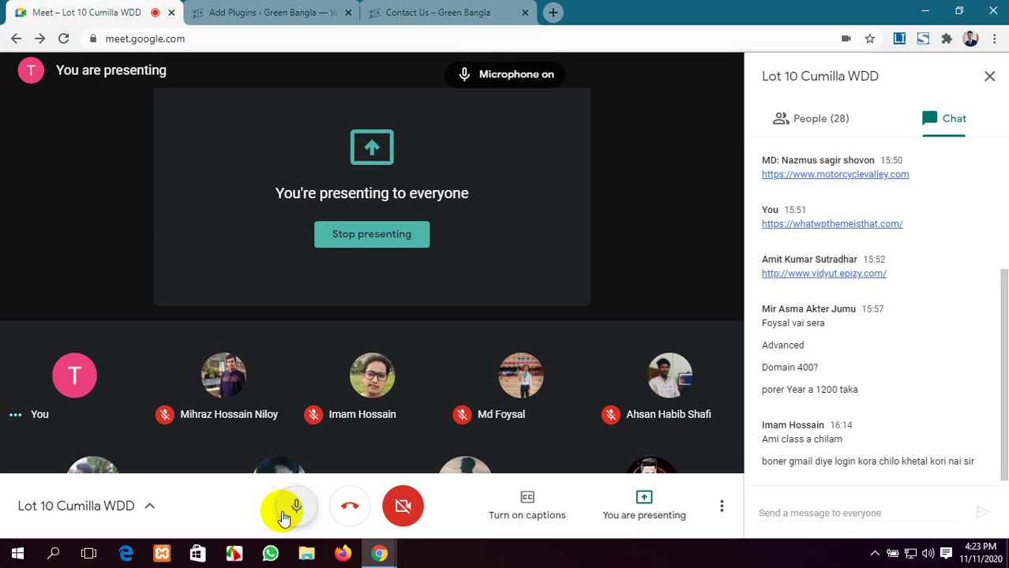
left_click(272, 8)
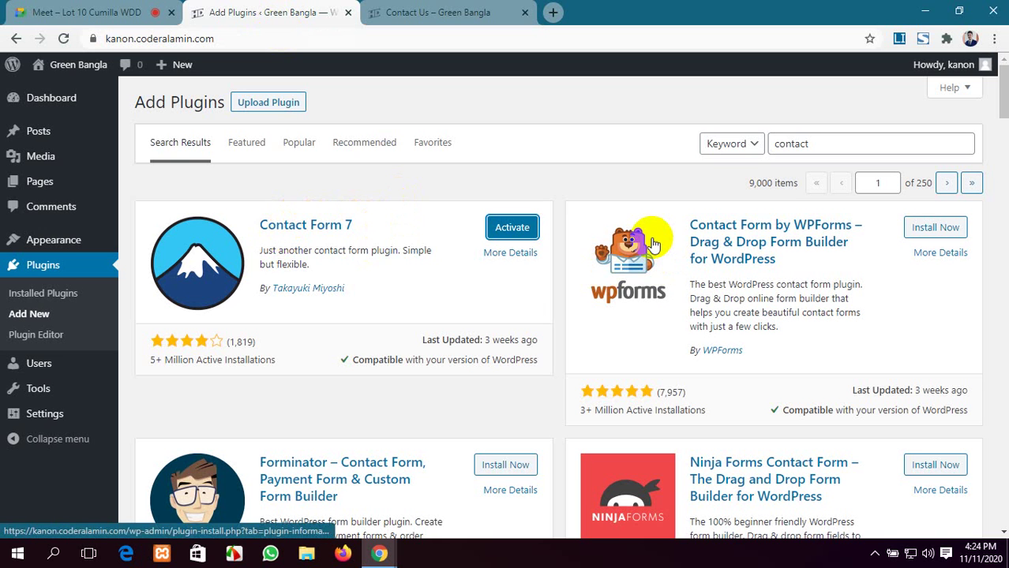
Step: Open the details of Contact Form 7 and examine its description, last update date, active installations and ratings
left_click(505, 257)
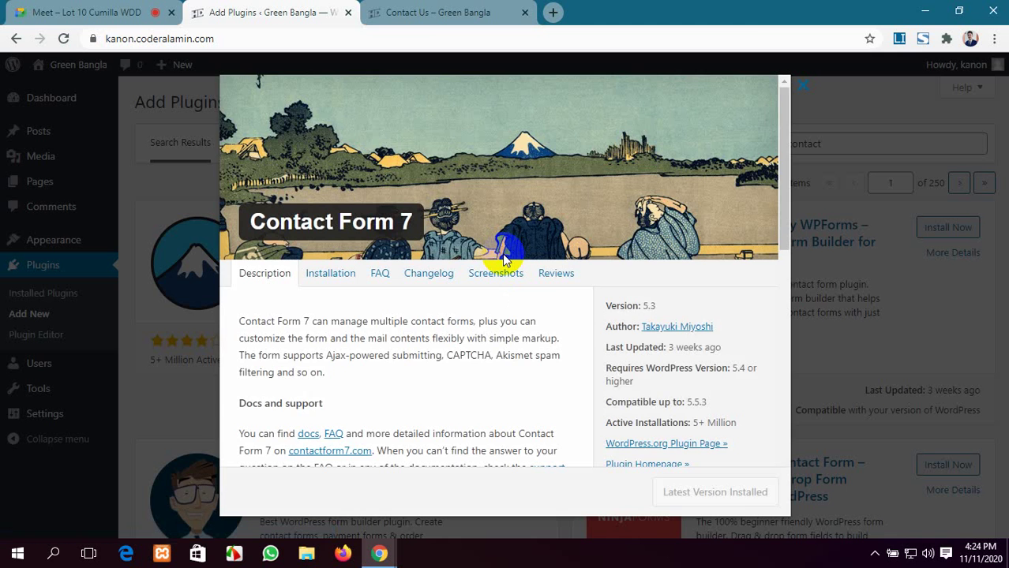
scroll(442, 205, "down", 2)
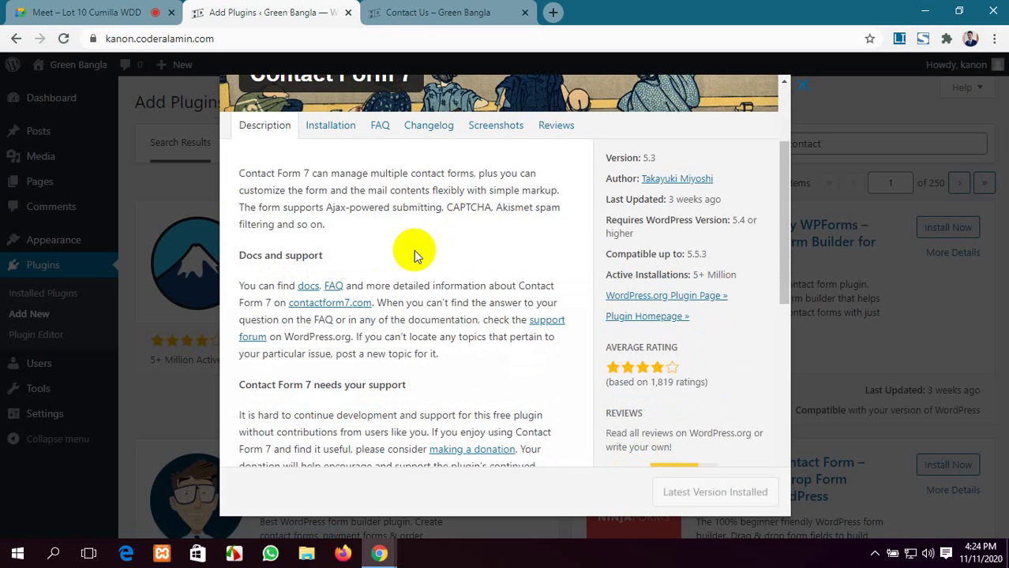
scroll(371, 314, "down", 1)
scroll(371, 314, "down", 2)
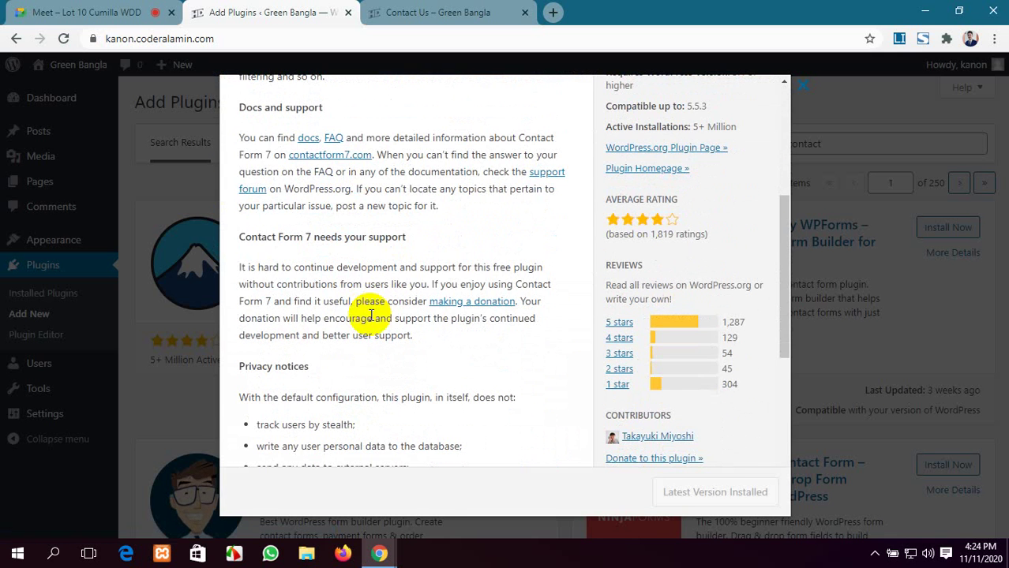
scroll(660, 251, "up", 2)
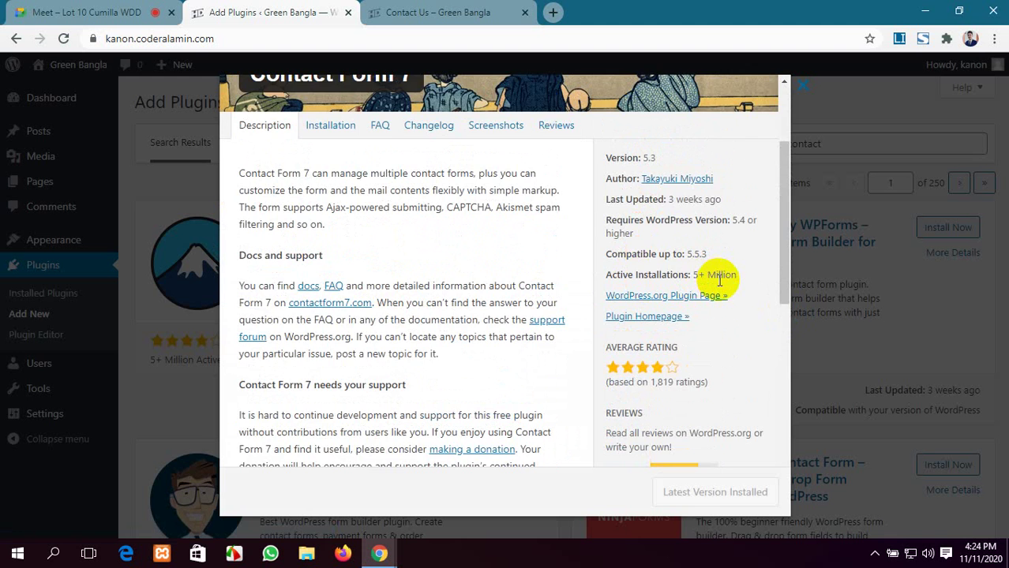
scroll(719, 280, "down", 1)
scroll(545, 277, "up", 2)
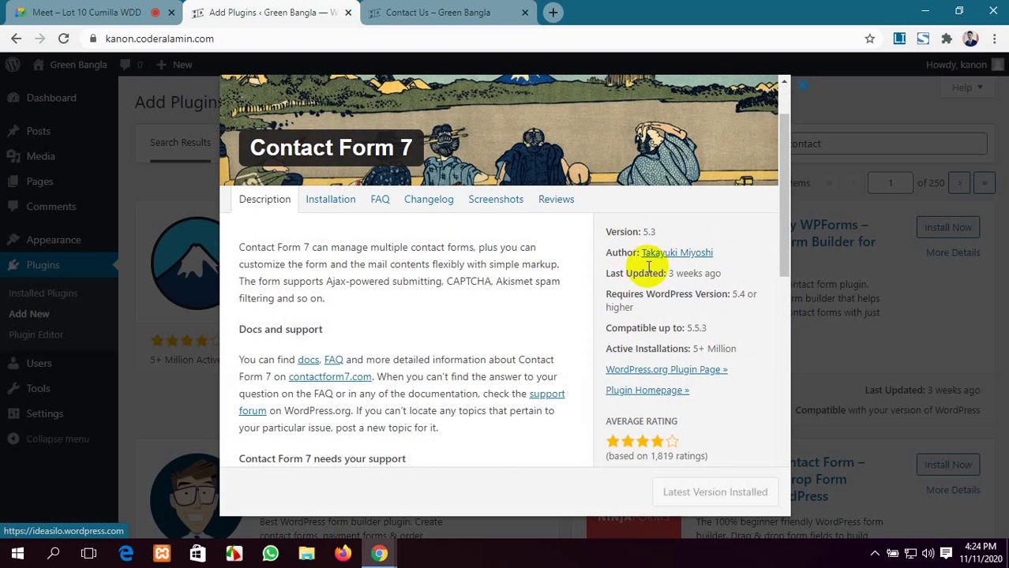
left_click_drag(668, 273, 724, 280)
scroll(333, 356, "down", 3)
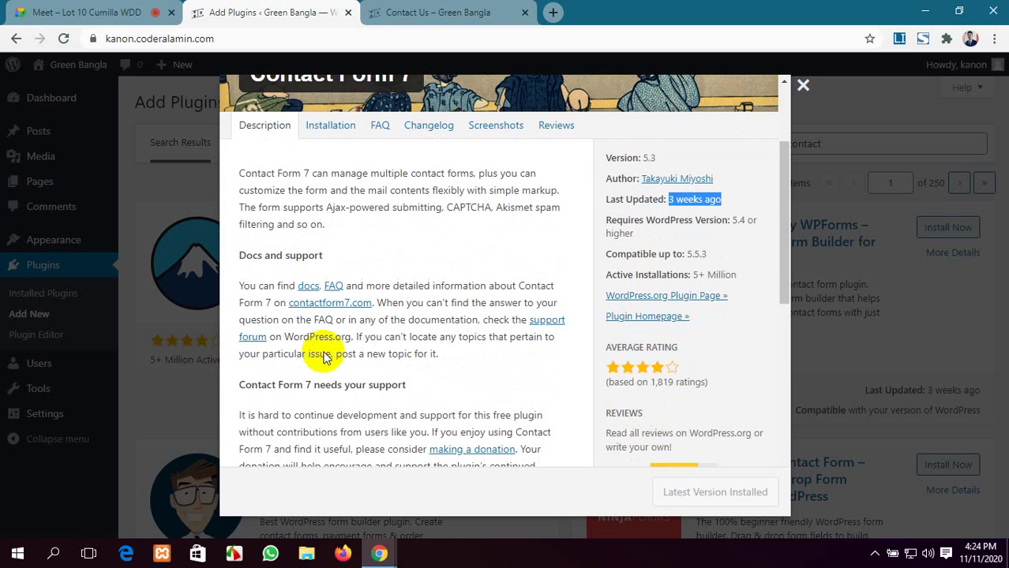
scroll(328, 324, "down", 4)
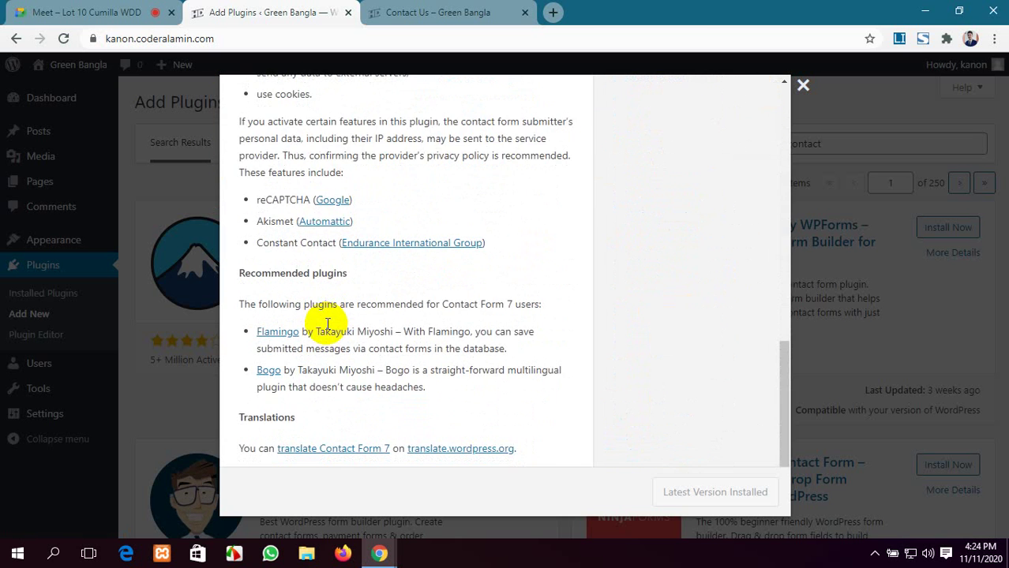
scroll(328, 323, "up", 10)
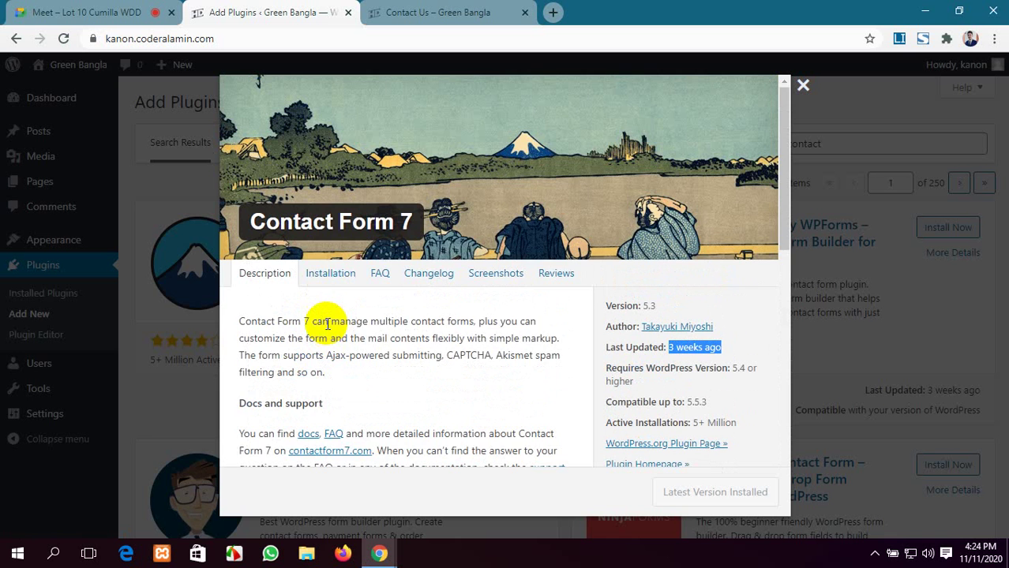
Step: Review the installation instructions and FAQ in the Contact Form 7 details
left_click(331, 274)
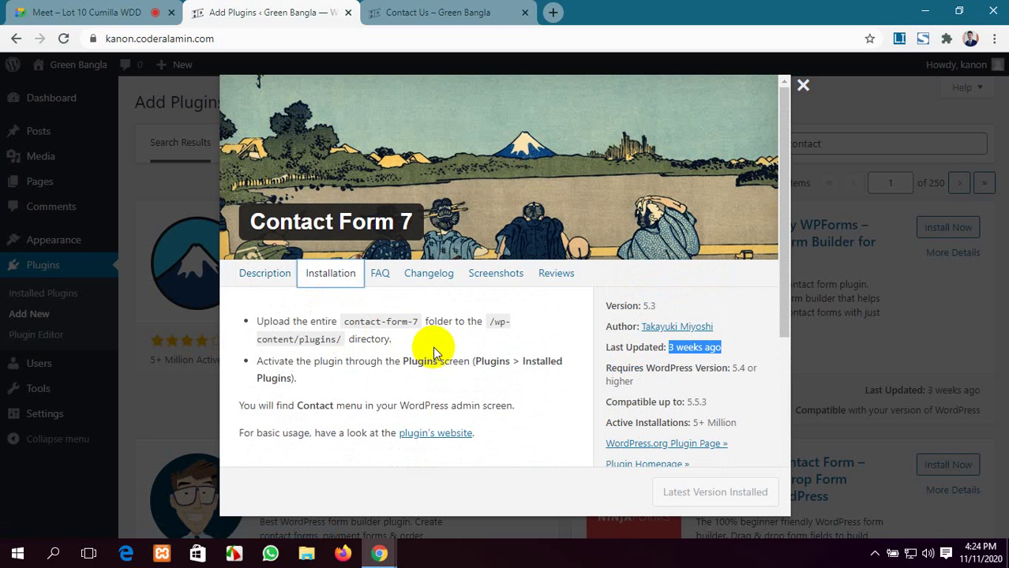
scroll(360, 387, "down", 1)
scroll(367, 359, "up", 1)
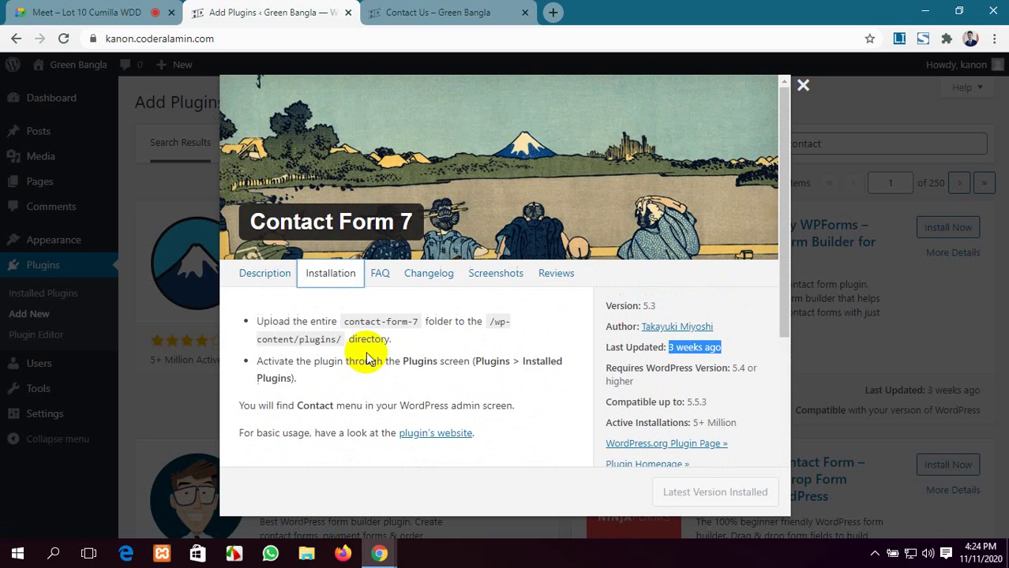
left_click(377, 275)
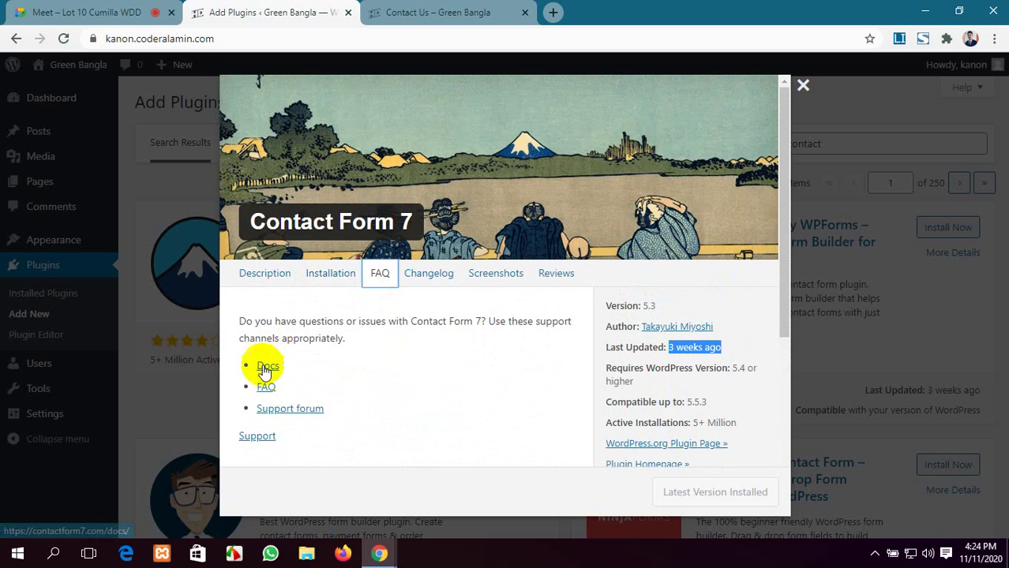
scroll(268, 371, "down", 4)
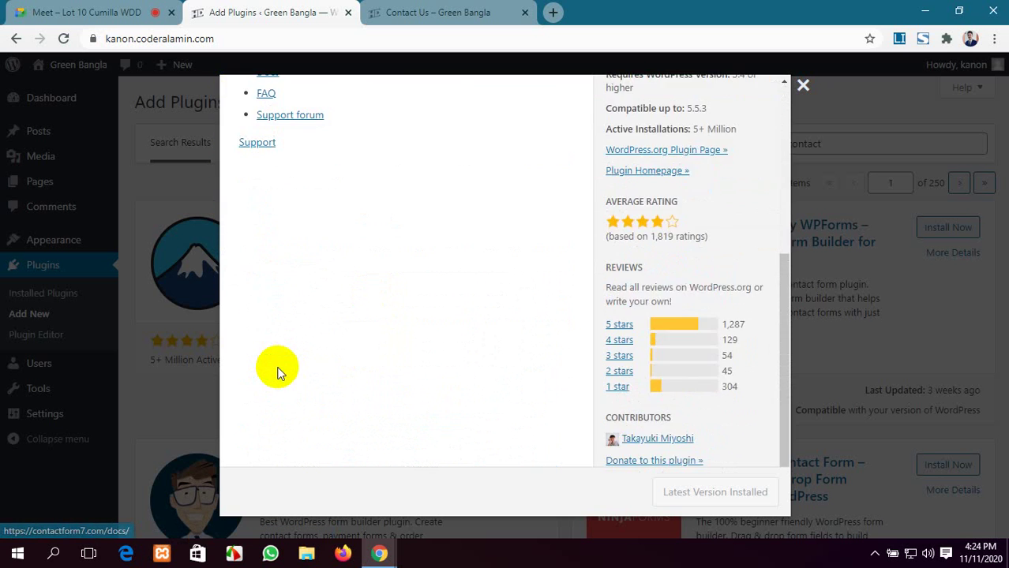
scroll(276, 371, "up", 4)
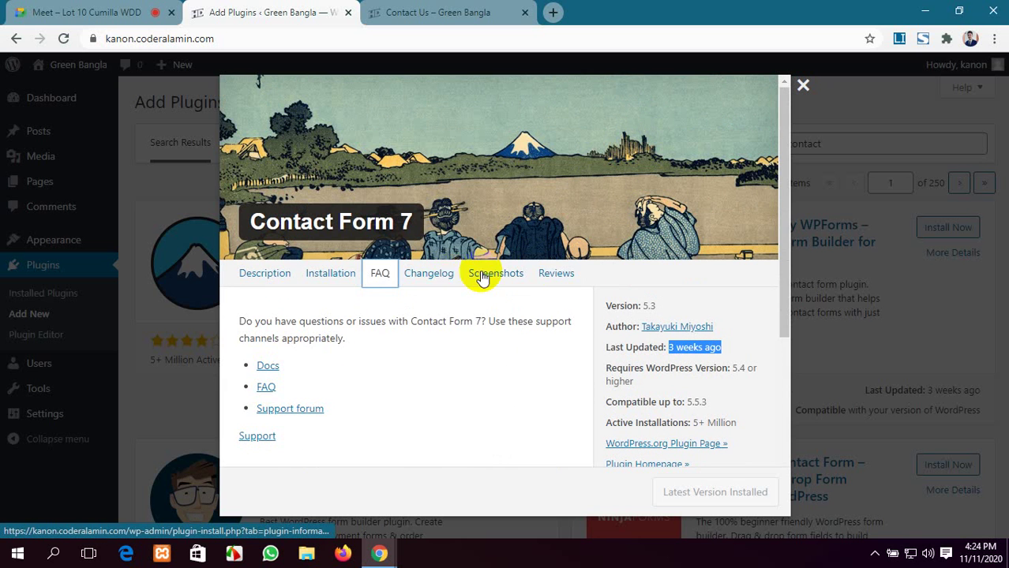
Step: Check the changelog and look through the screenshots in the Contact Form 7 details
left_click(430, 274)
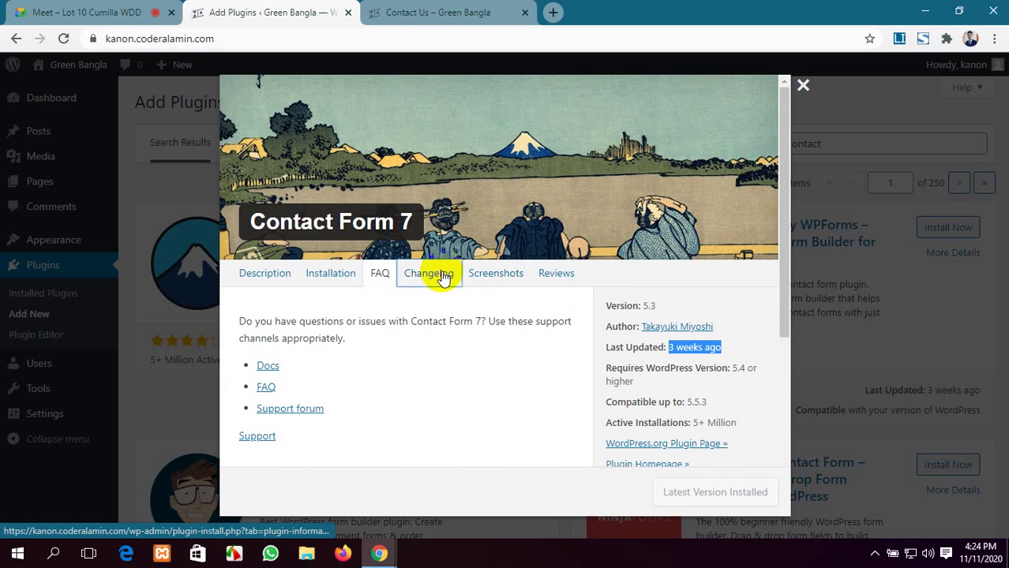
left_click(492, 278)
scroll(388, 416, "down", 2)
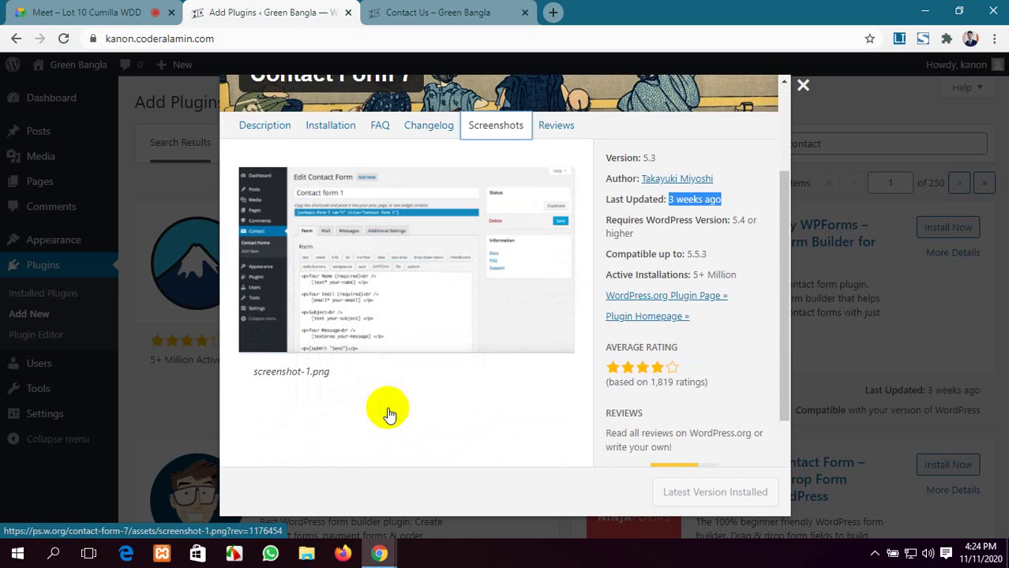
scroll(328, 304, "down", 2)
scroll(328, 304, "up", 4)
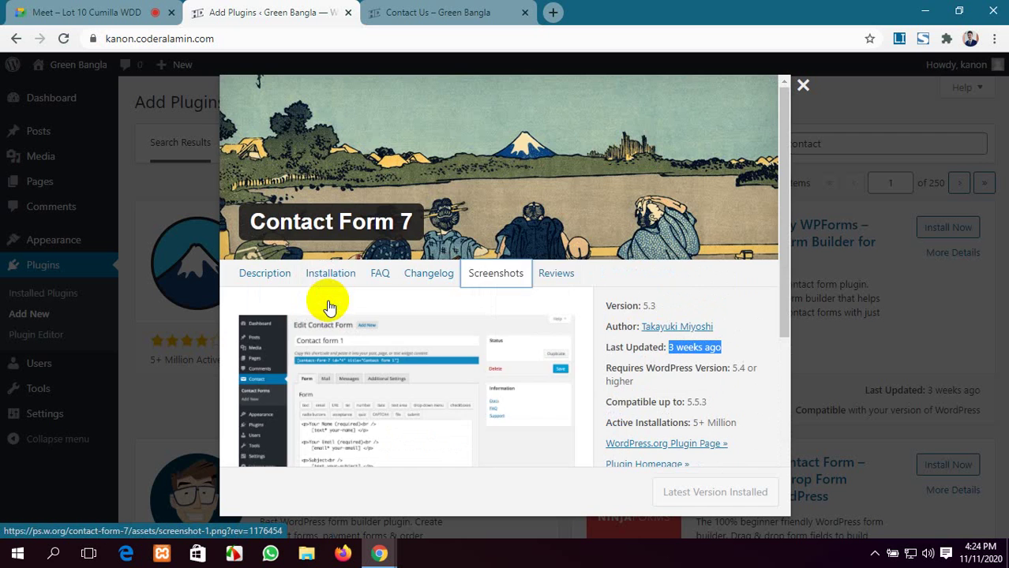
Step: Read through the user reviews of Contact Form 7 and close the plugin details
left_click(548, 277)
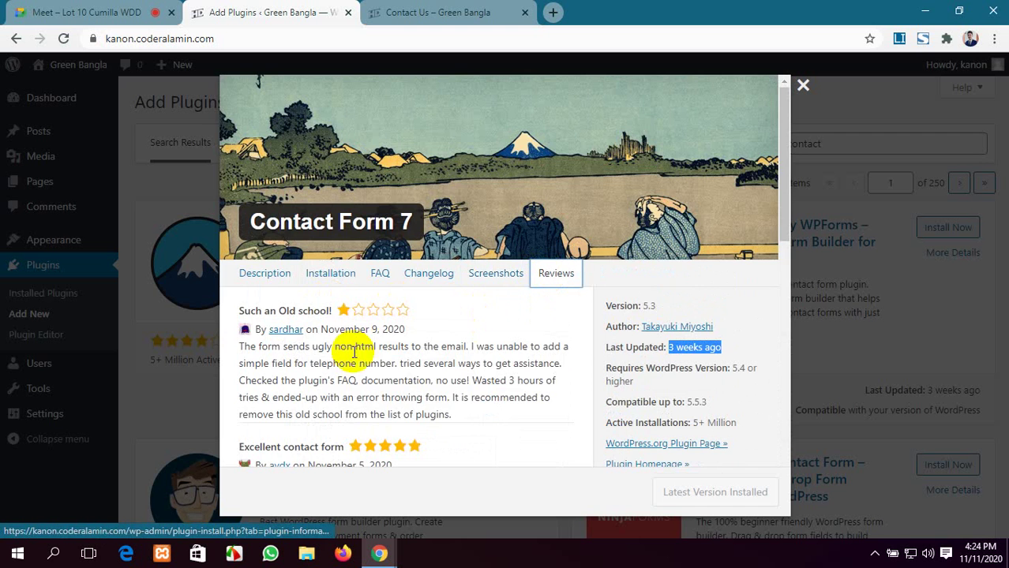
scroll(352, 351, "down", 10)
scroll(354, 352, "down", 1)
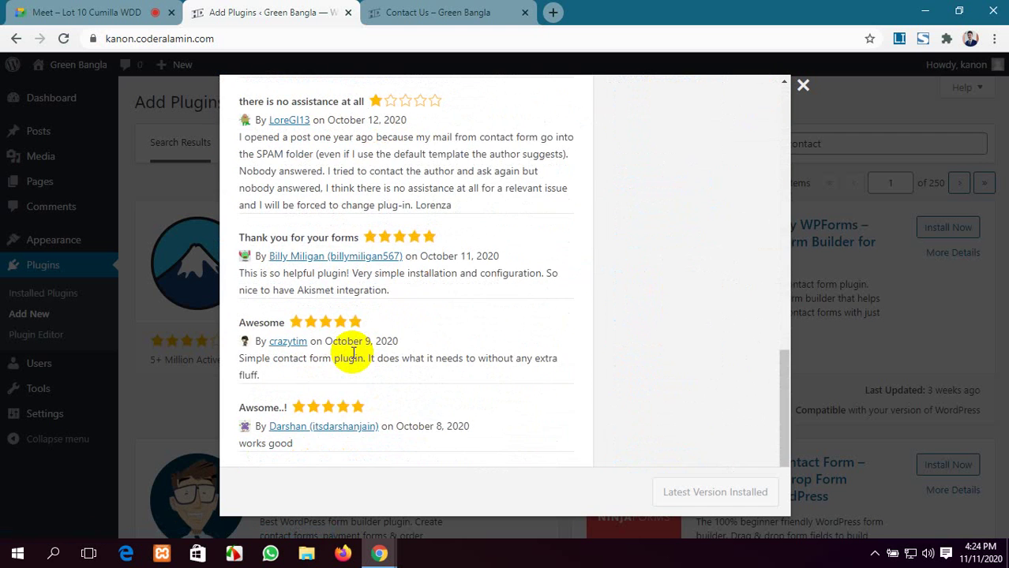
scroll(354, 352, "up", 10)
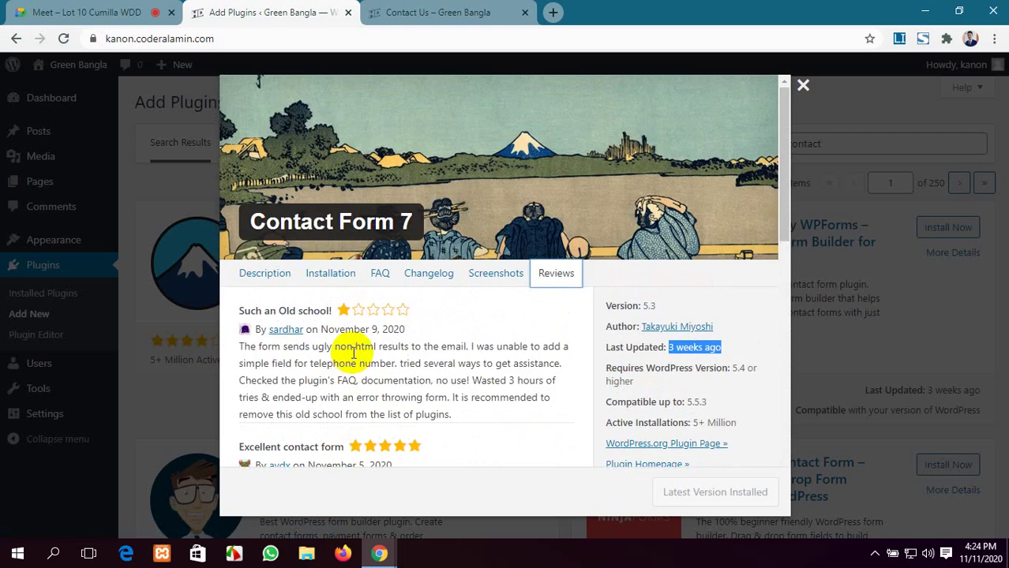
left_click(801, 89)
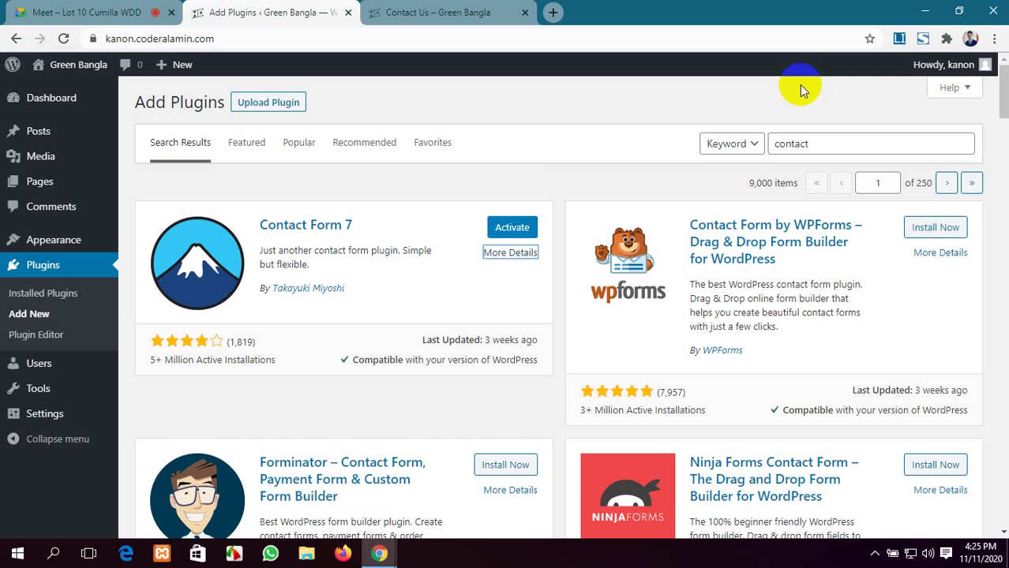
Step: Open the list of installed plugins and activate Contact Form 7
left_click(46, 294)
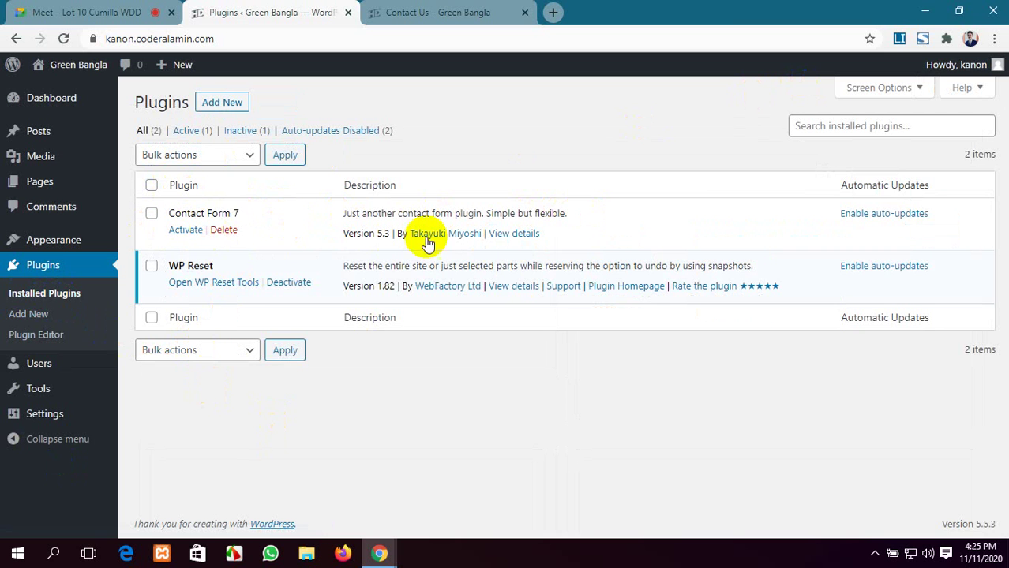
left_click(20, 237)
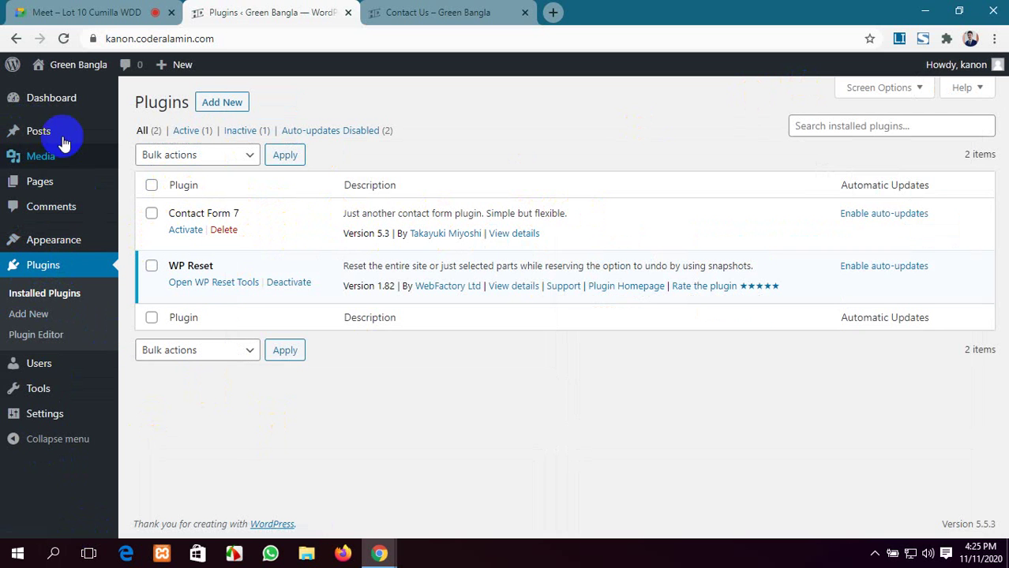
mouse_move(93, 412)
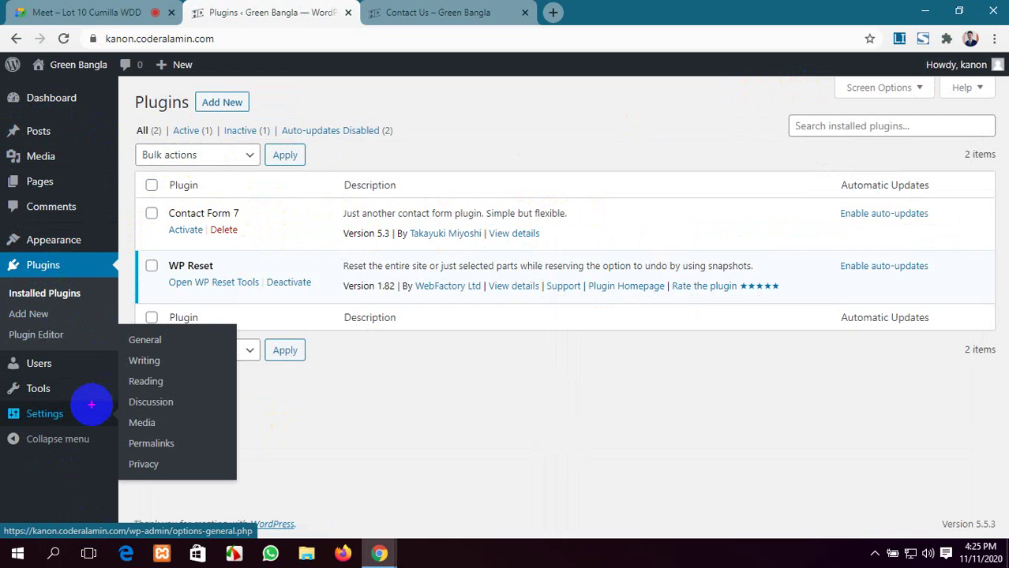
left_click_drag(2, 59, 117, 517)
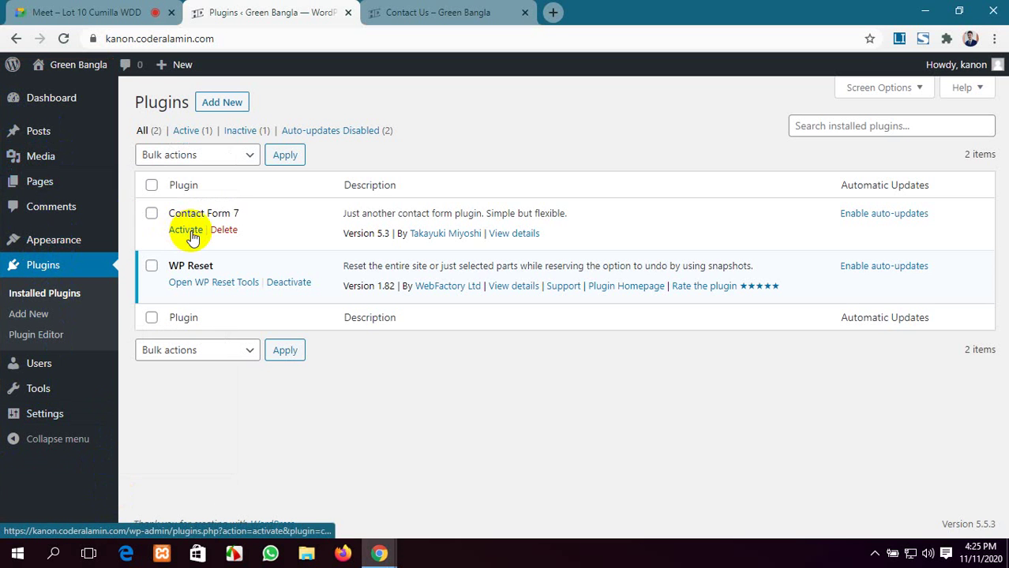
left_click(186, 230)
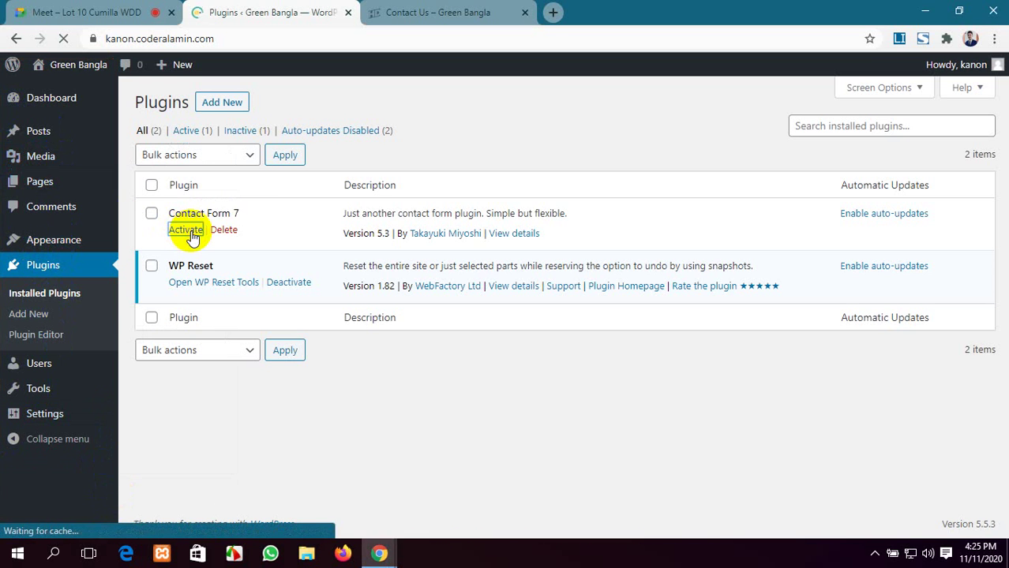
mouse_move(54, 232)
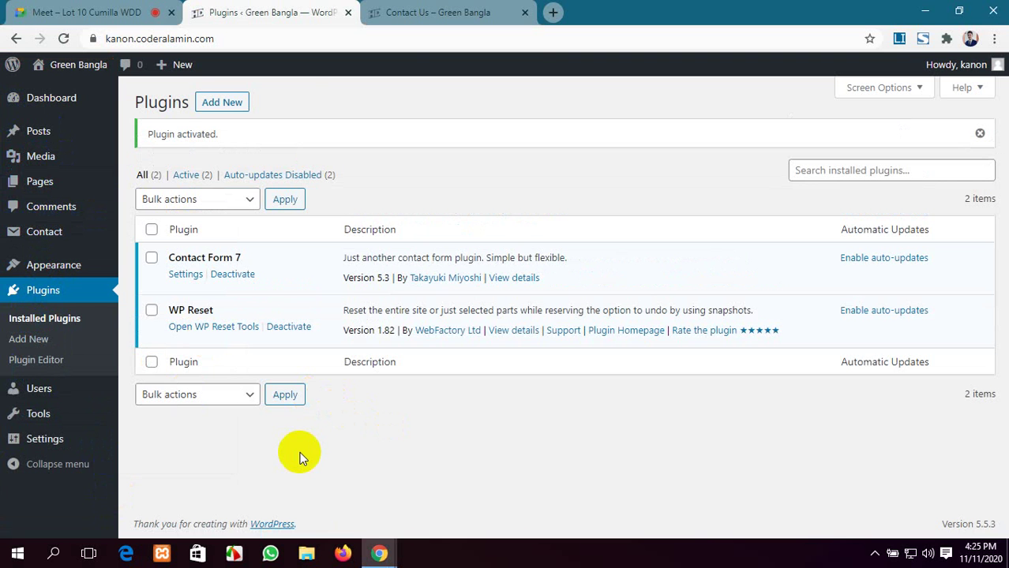
Step: Look over the Contact Us page on the live site and return to the WordPress dashboard
left_click(438, 9)
left_click(292, 8)
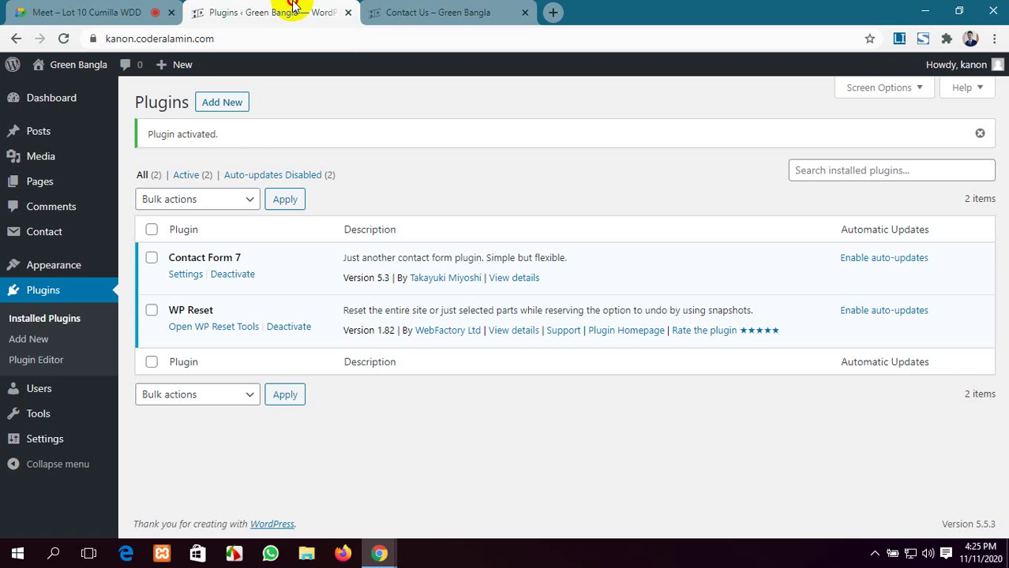
left_click(438, 9)
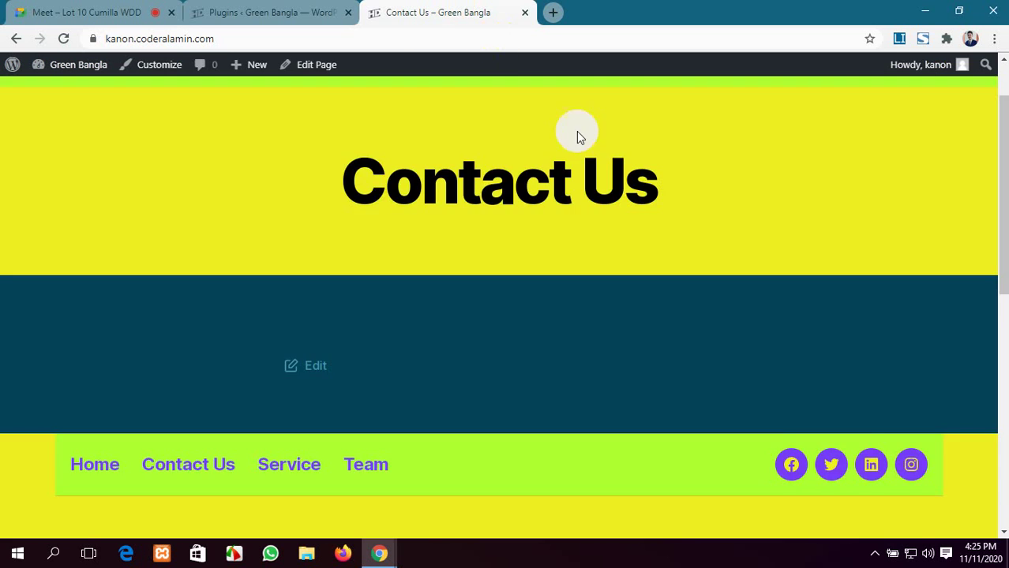
scroll(579, 237, "down", 1)
scroll(553, 260, "up", 3)
left_click(304, 10)
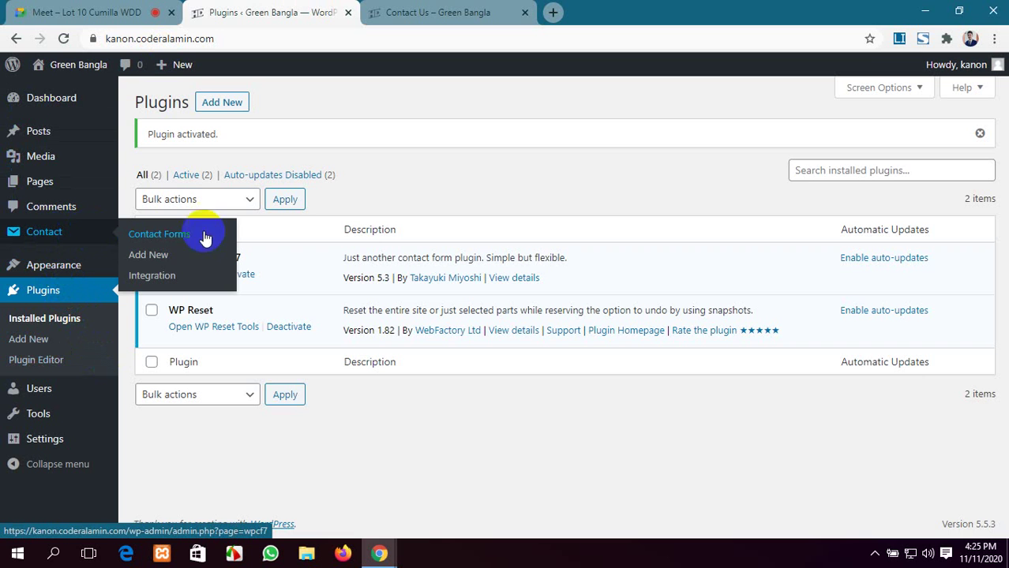
Step: Open the list of contact forms and look at the entry for Contact form 1 and its shortcode
left_click(180, 238)
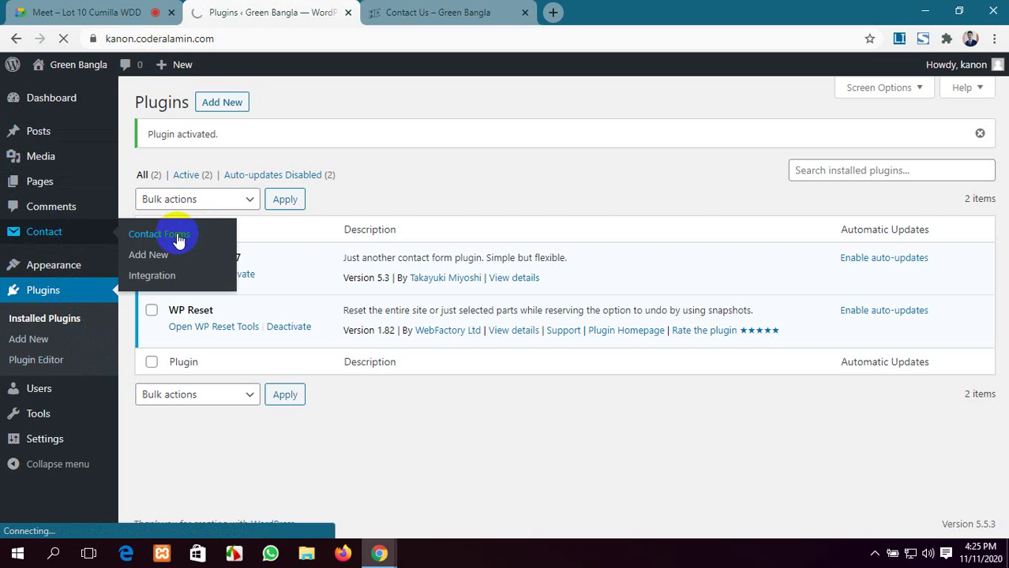
scroll(251, 267, "down", 1)
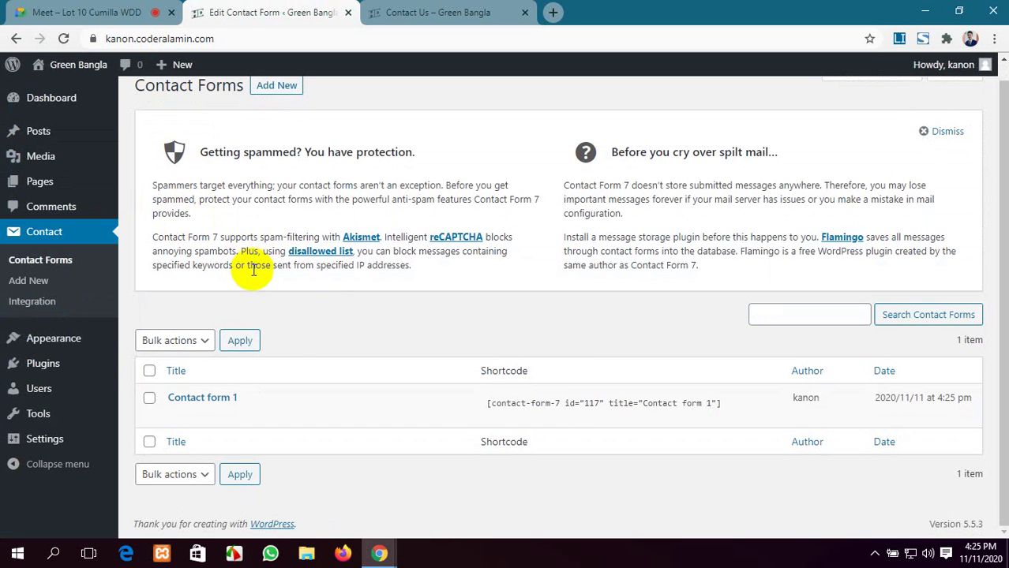
mouse_move(463, 393)
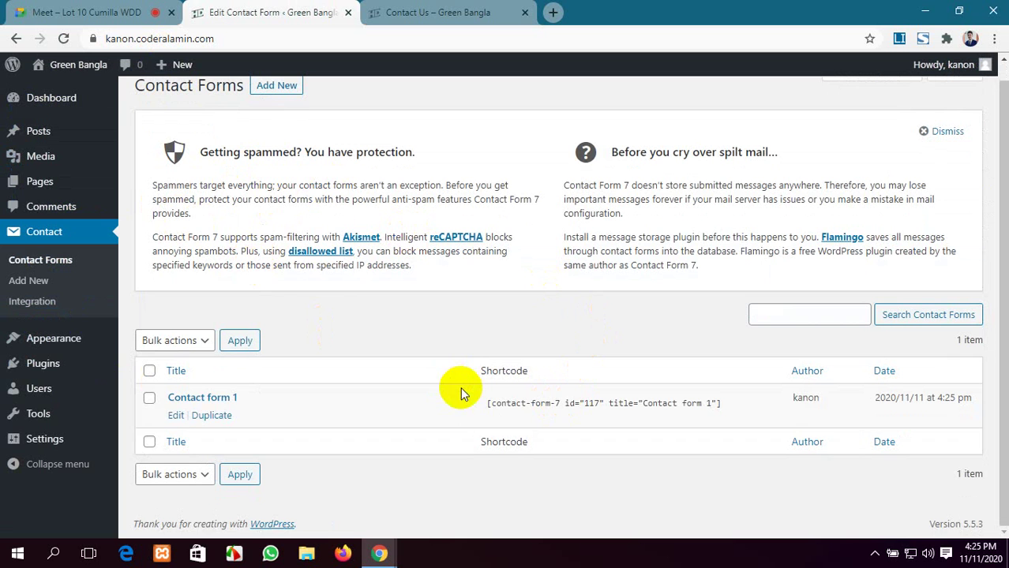
Step: Open a blank new contact form and examine the default fields in its form template
scroll(454, 446, "up", 1)
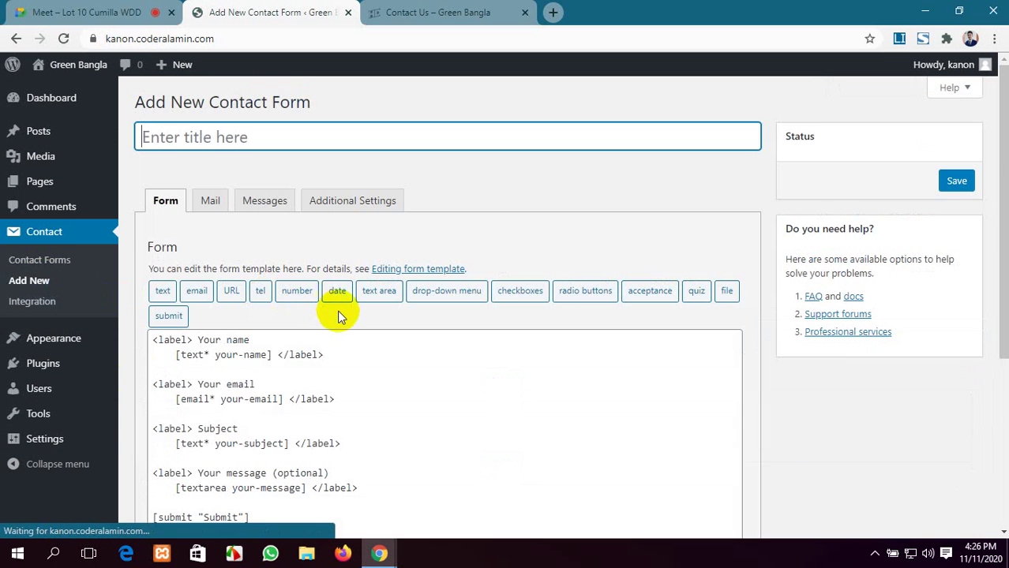
scroll(412, 386, "down", 4)
scroll(412, 387, "up", 3)
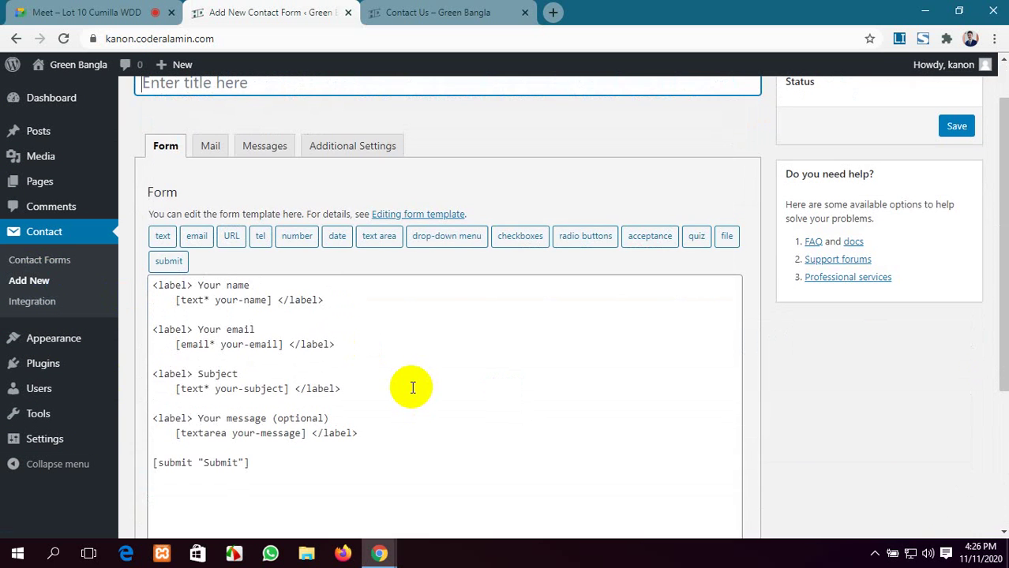
scroll(431, 421, "down", 1)
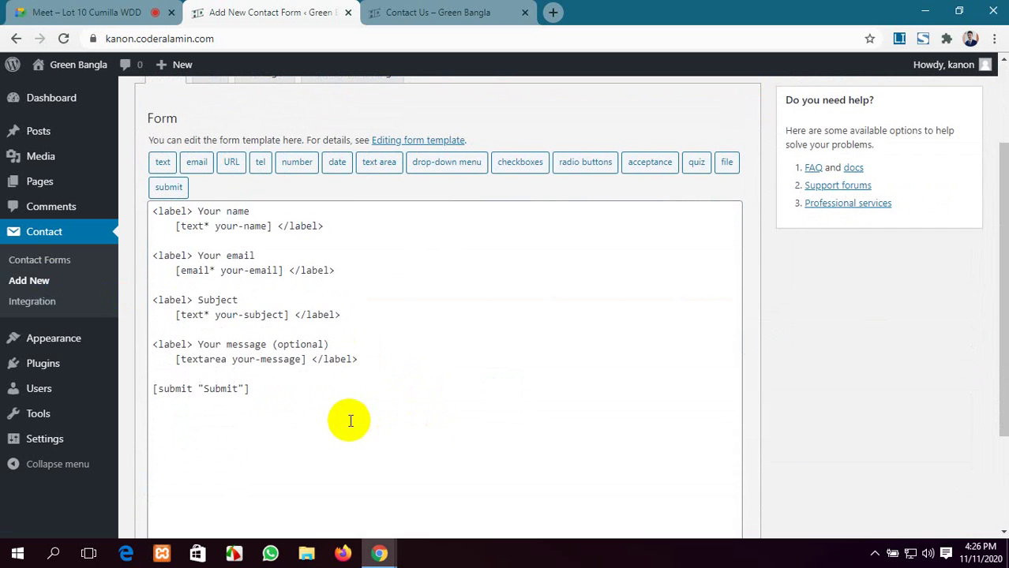
scroll(221, 253, "up", 1)
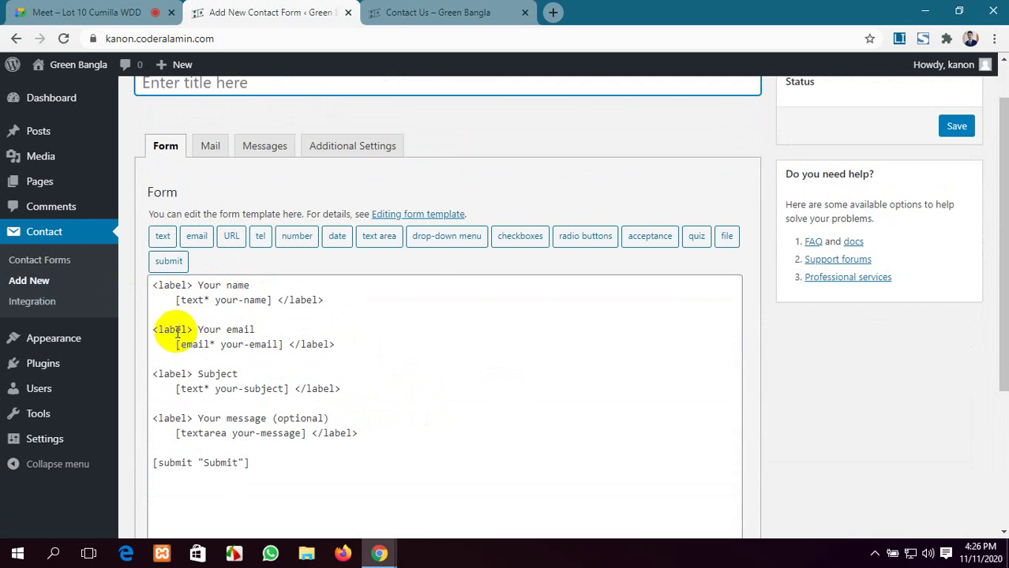
scroll(269, 351, "down", 2)
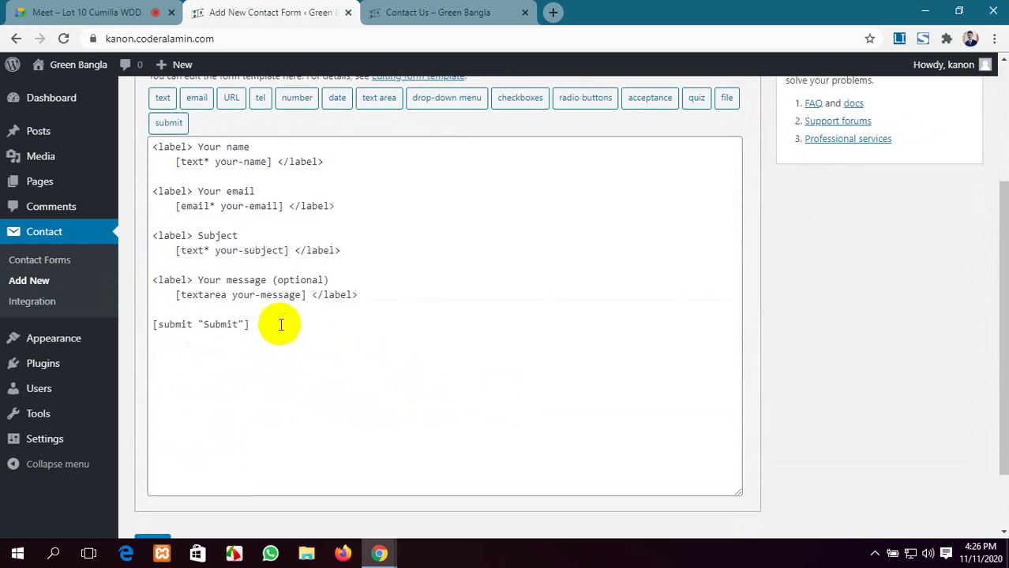
scroll(278, 322, "up", 2)
scroll(280, 324, "down", 3)
scroll(281, 325, "up", 4)
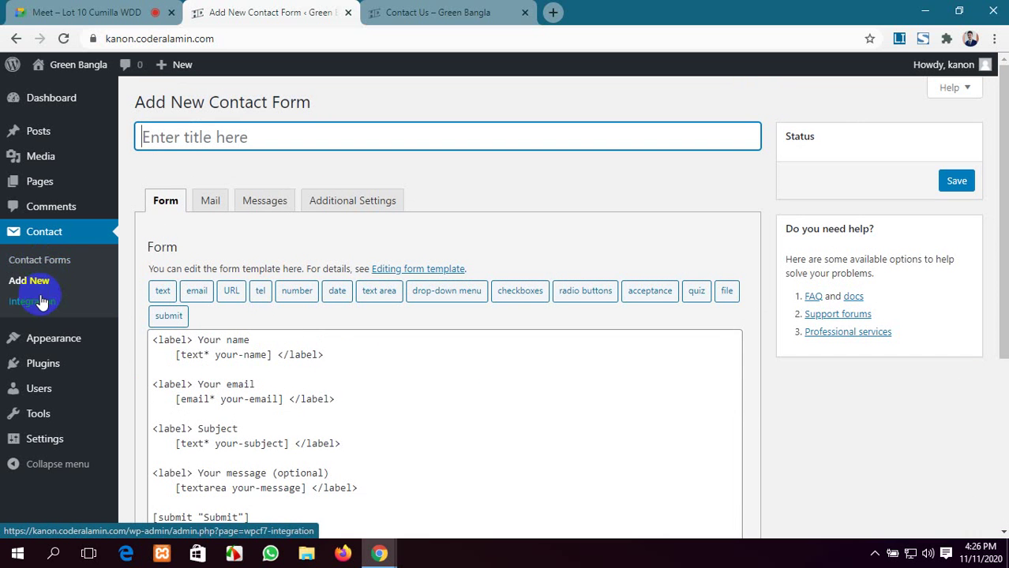
Step: Return to the list of contact forms and copy the shortcode of Contact form 1
left_click(49, 264)
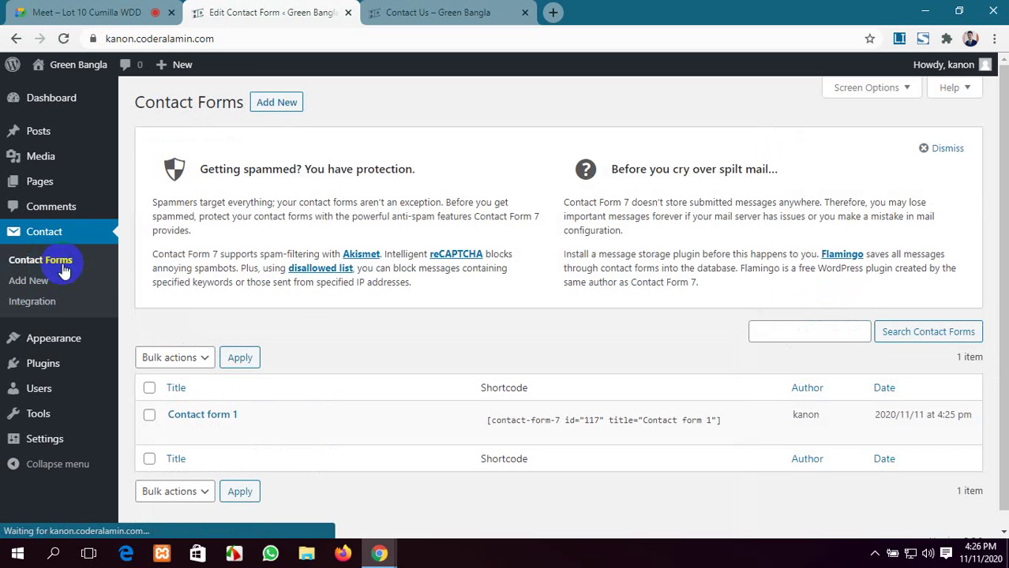
scroll(328, 338, "down", 1)
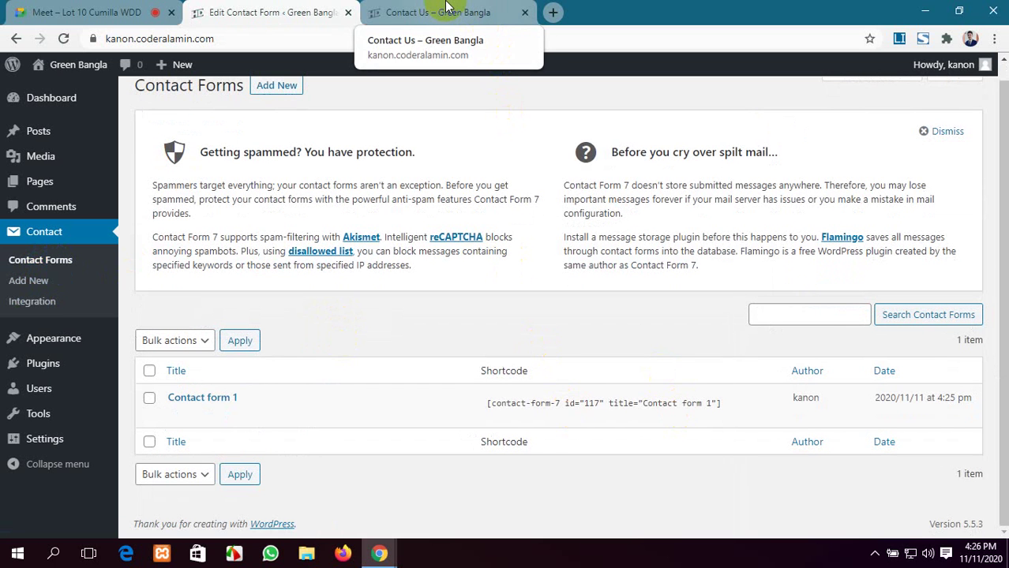
left_click(410, 12)
left_click(265, 9)
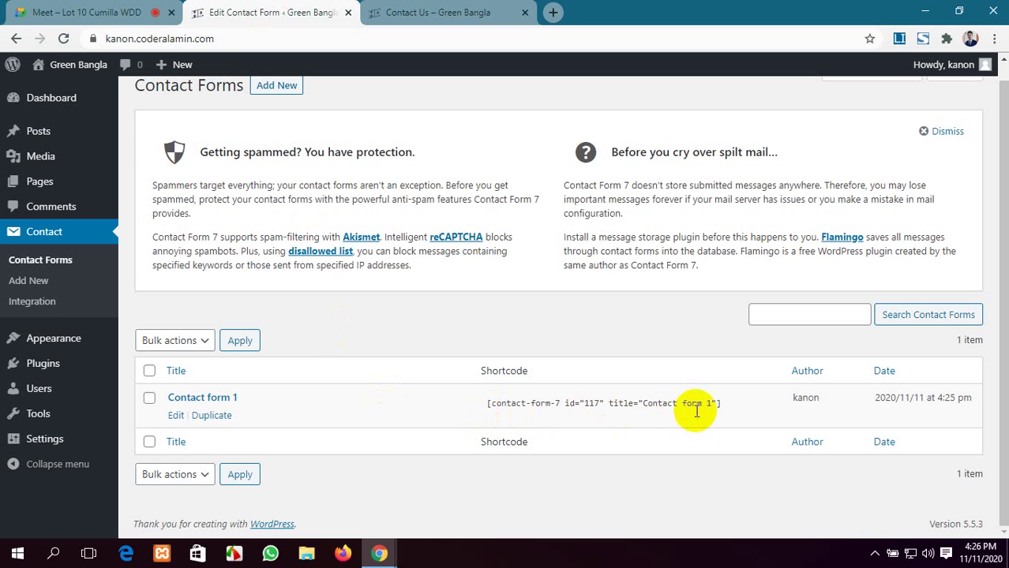
left_click_drag(724, 403, 715, 401)
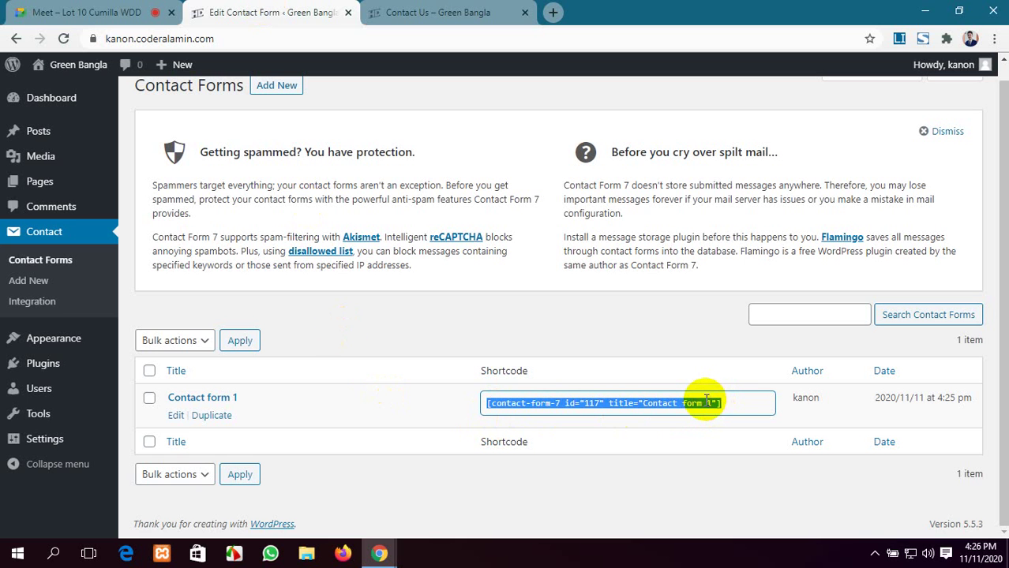
right_click(706, 406)
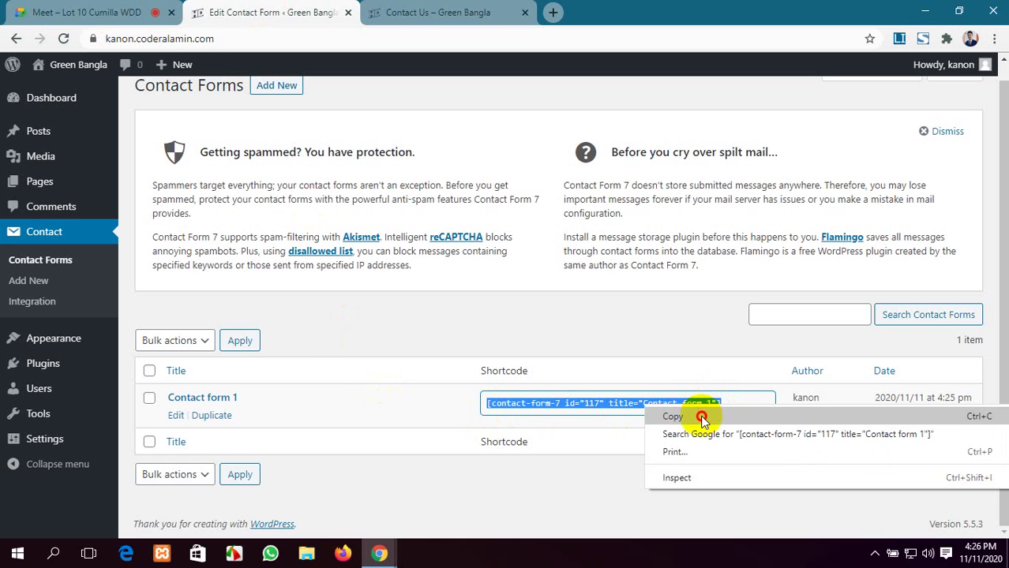
left_click(700, 416)
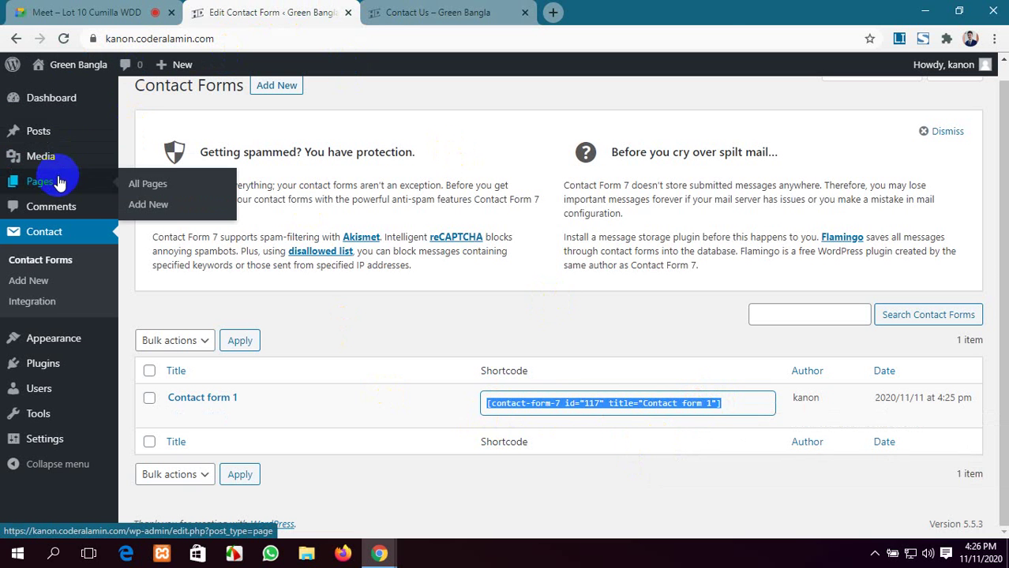
Step: Open the list of all pages in a new tab and open the Contact Us page for editing
middle_click(146, 186)
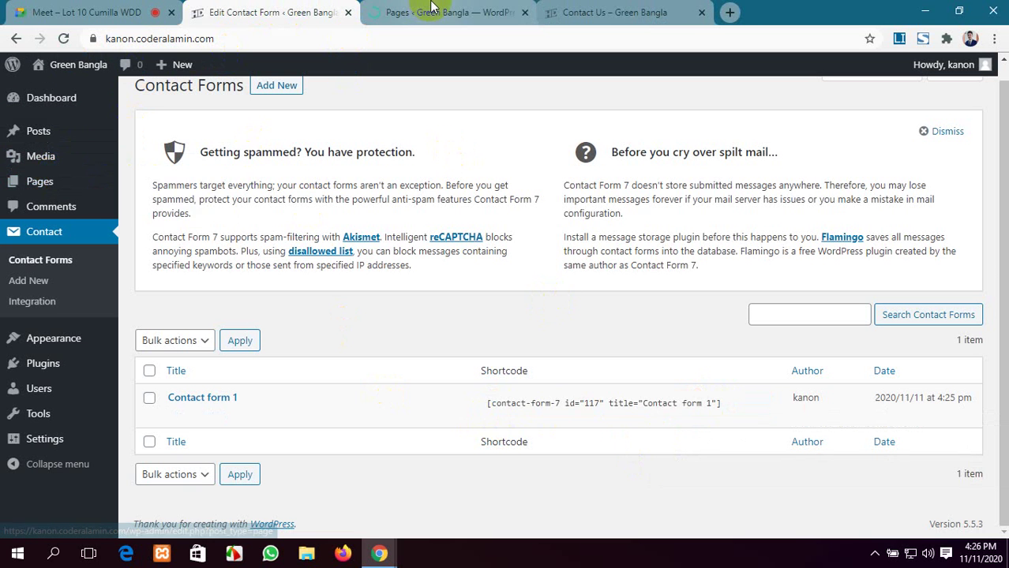
left_click(432, 9)
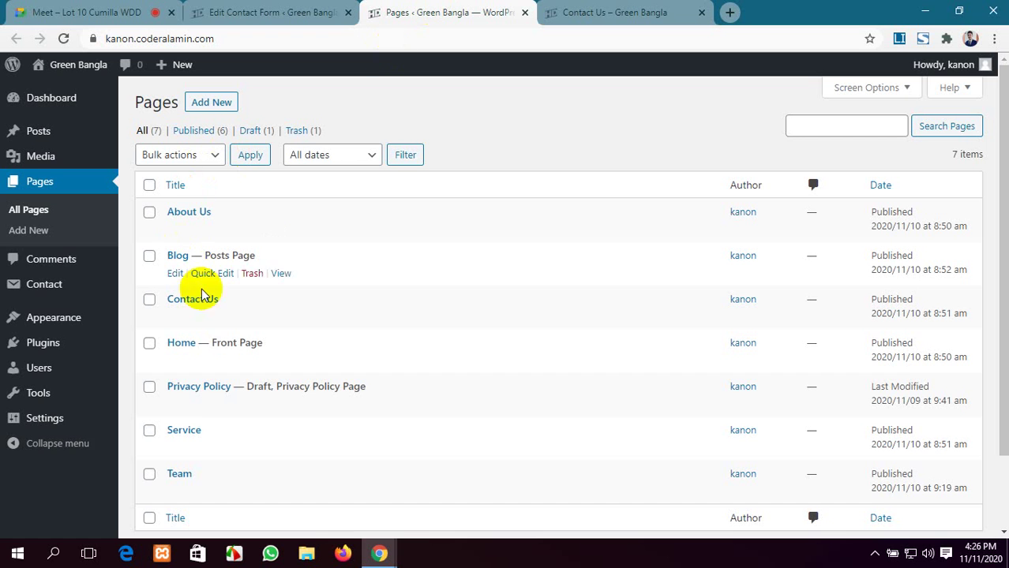
left_click(176, 318)
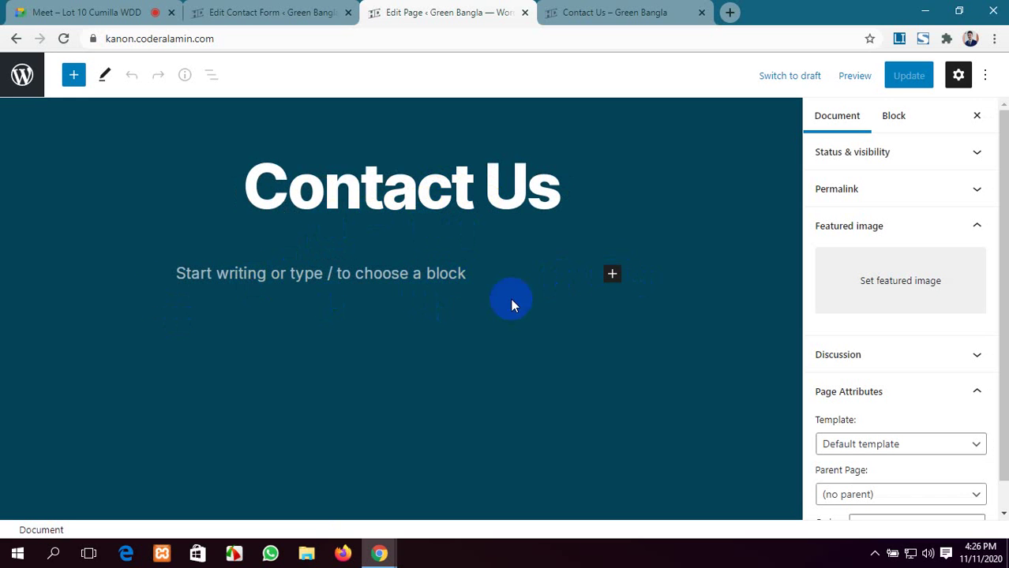
Step: Add a Code block below the Contact Us title and paste the shortcode [contact-form-7 id="117" title="Contact form 1"] into it
left_click(609, 274)
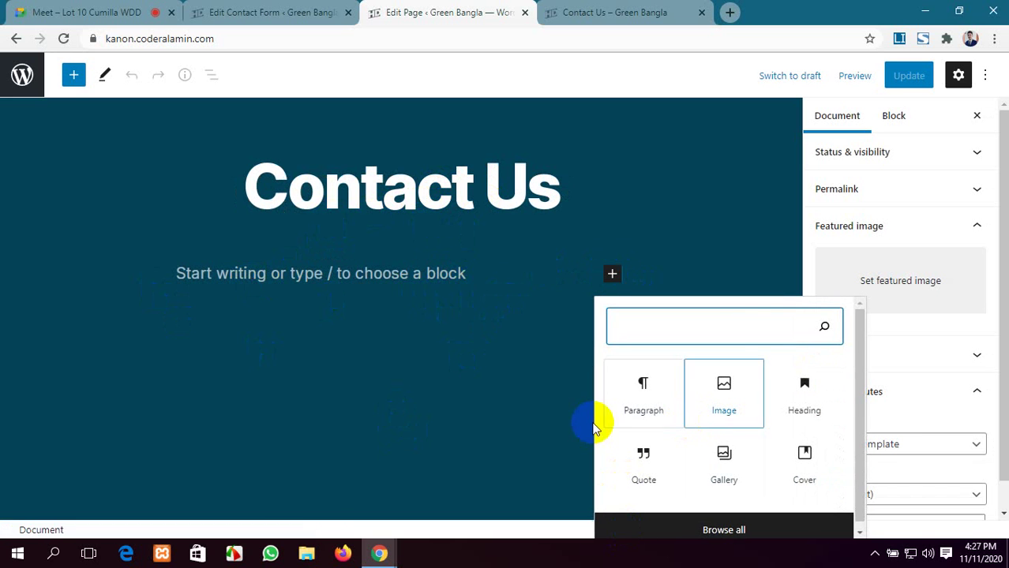
left_click(727, 232)
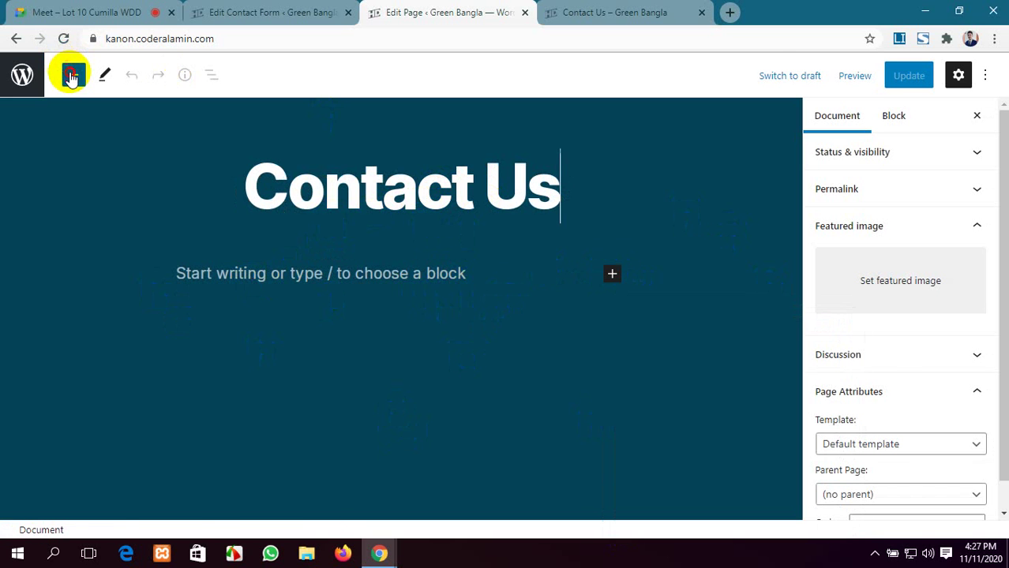
left_click(71, 77)
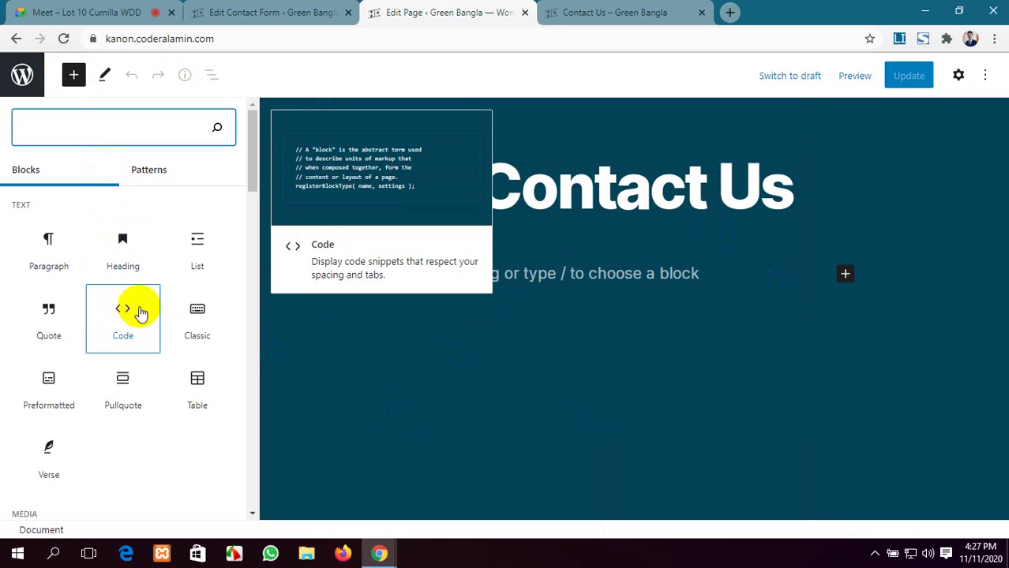
left_click(101, 324)
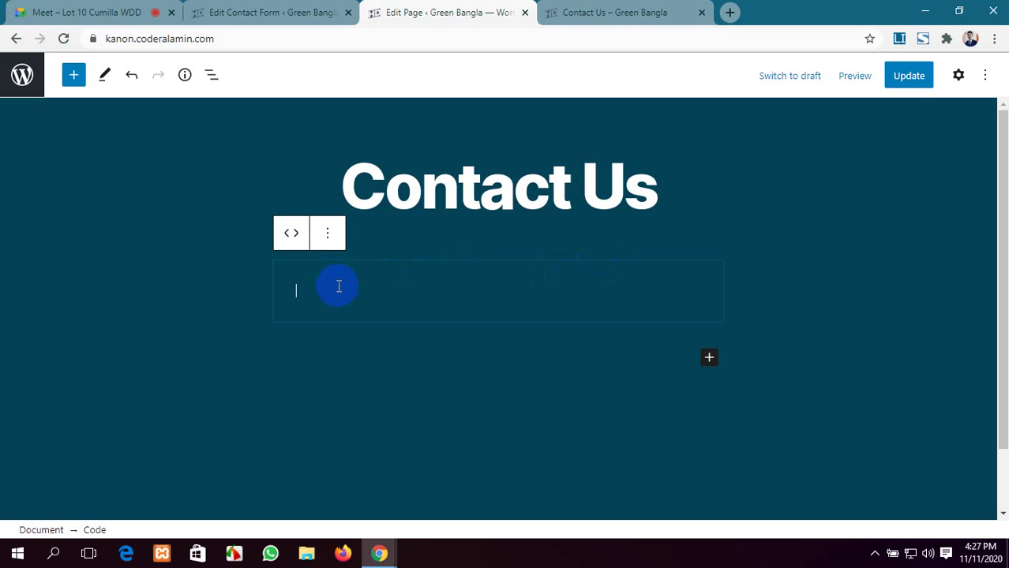
key("ctrl+v")
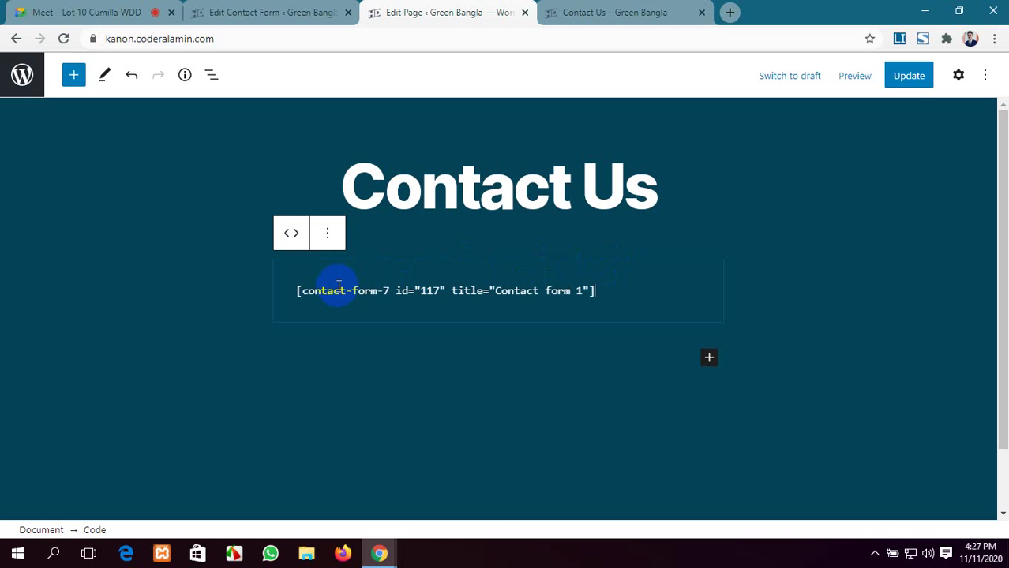
Step: Recheck the shortcode in the contact forms list and update the Contact Us page
left_click(209, 9)
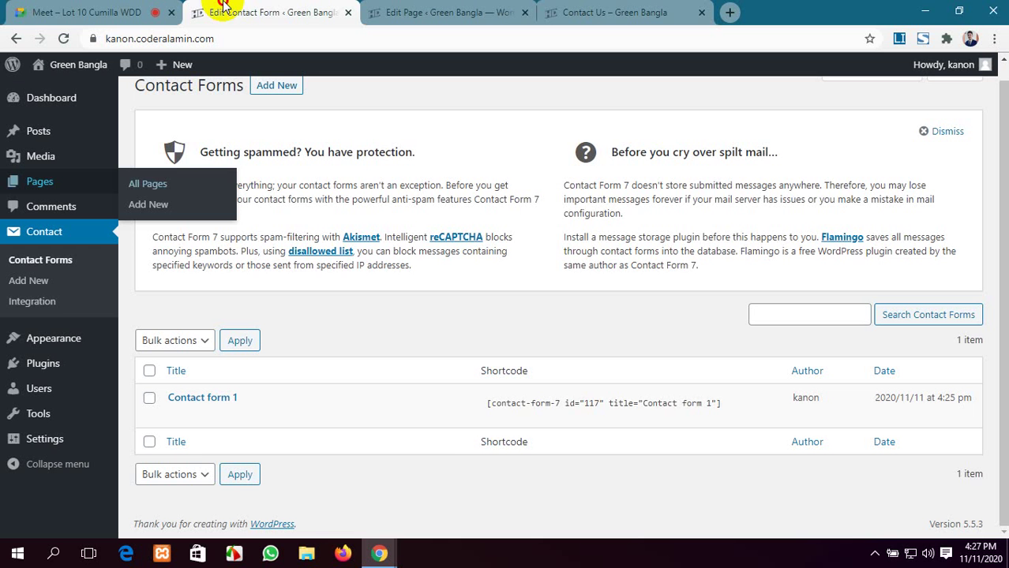
left_click(437, 12)
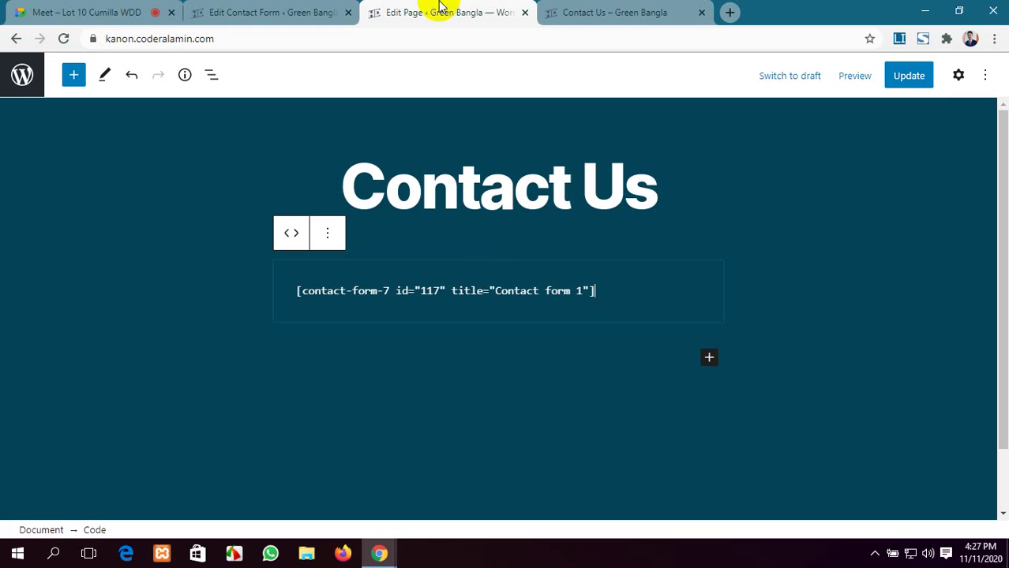
left_click(912, 76)
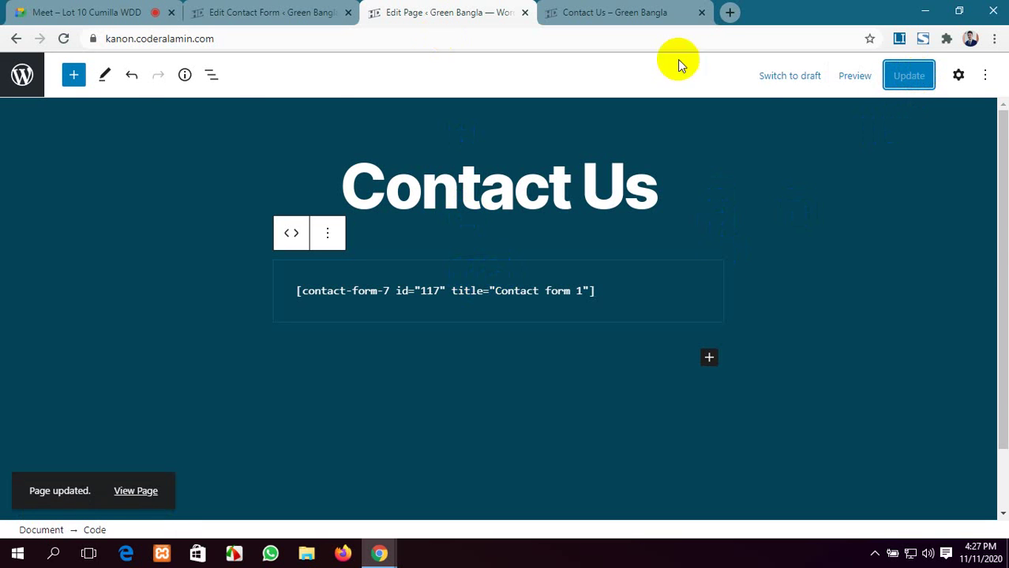
Step: Reload the live Contact Us page and check how the pasted shortcode is displayed
left_click(614, 12)
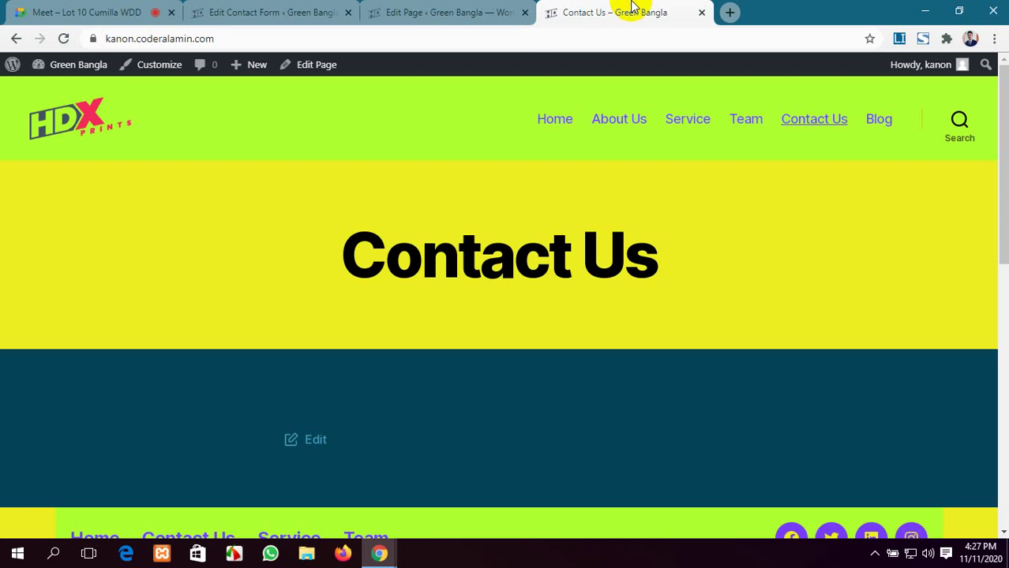
left_click(64, 39)
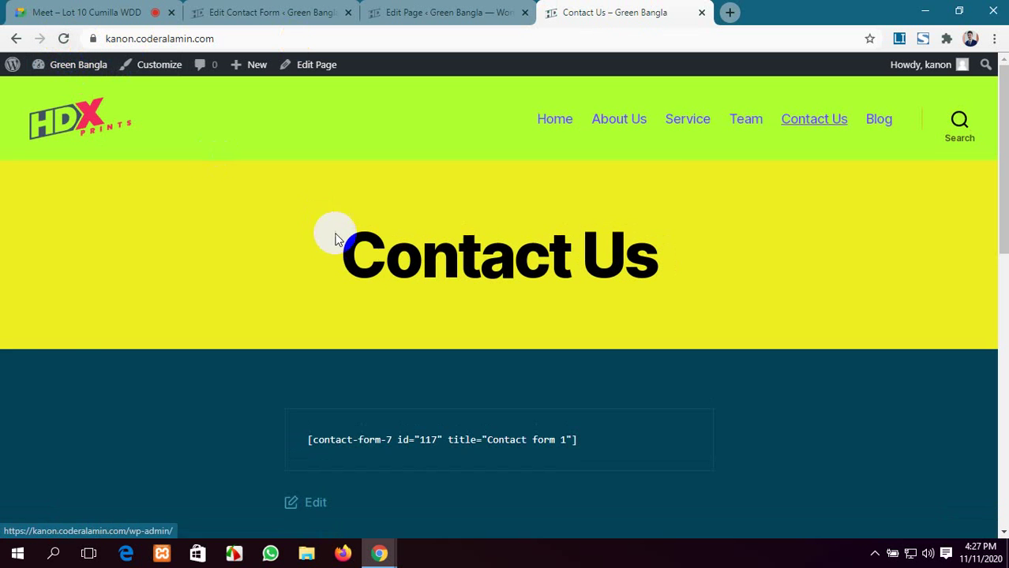
scroll(348, 261, "down", 2)
scroll(351, 300, "up", 2)
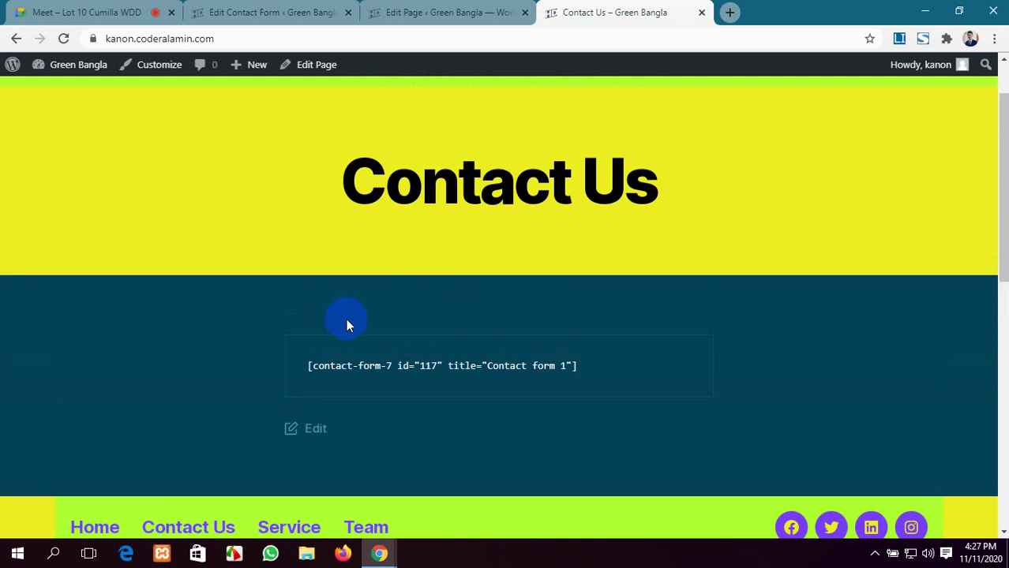
Step: Return to the Contact Us page editor and view the Code block's settings and the document settings
left_click(387, 8)
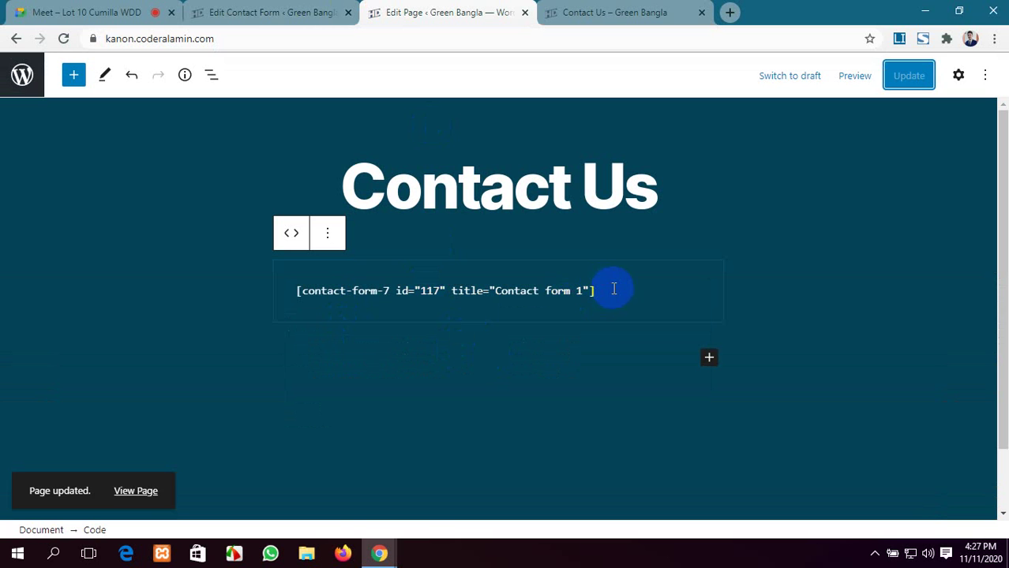
left_click(327, 233)
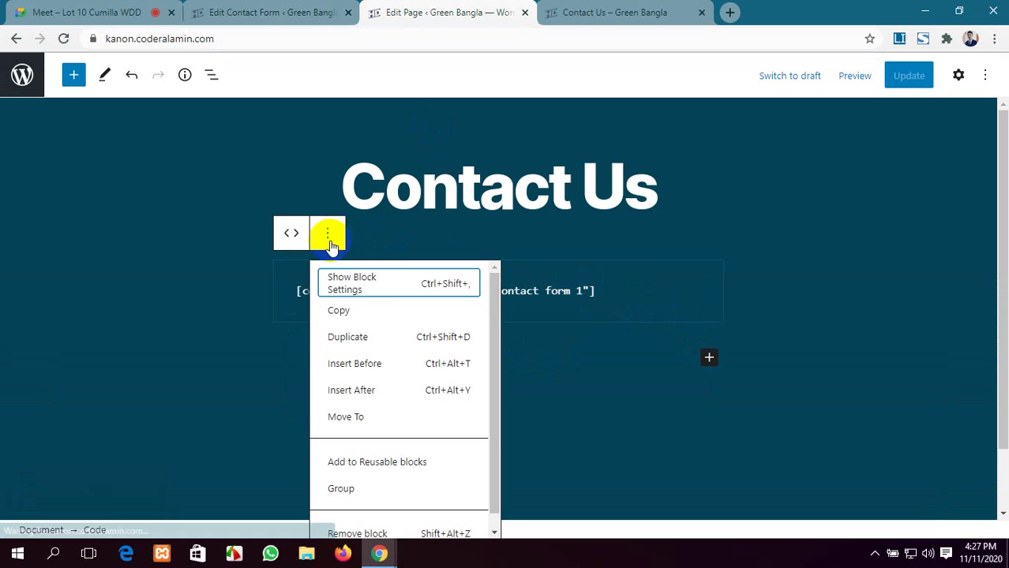
left_click(381, 288)
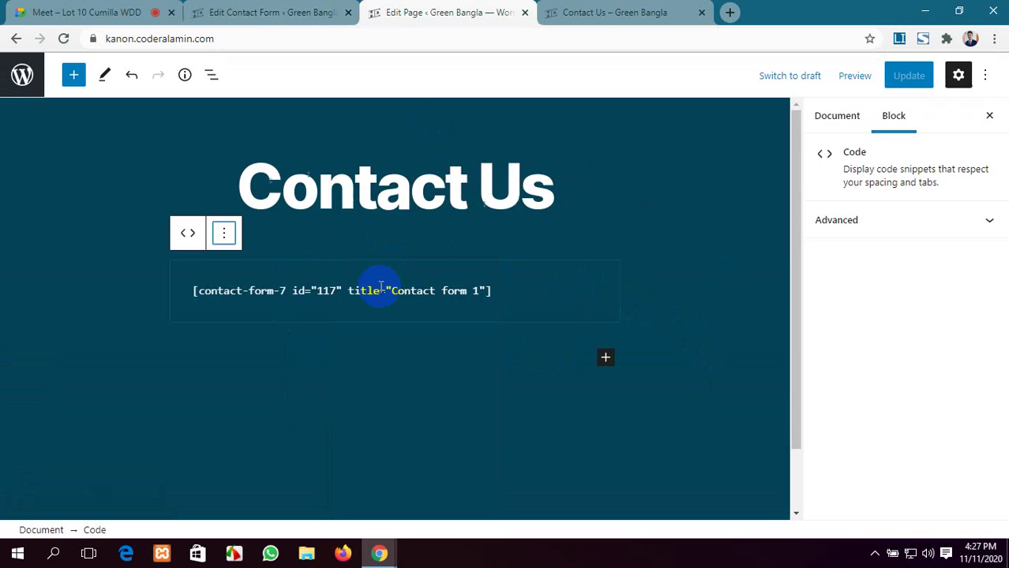
left_click(821, 115)
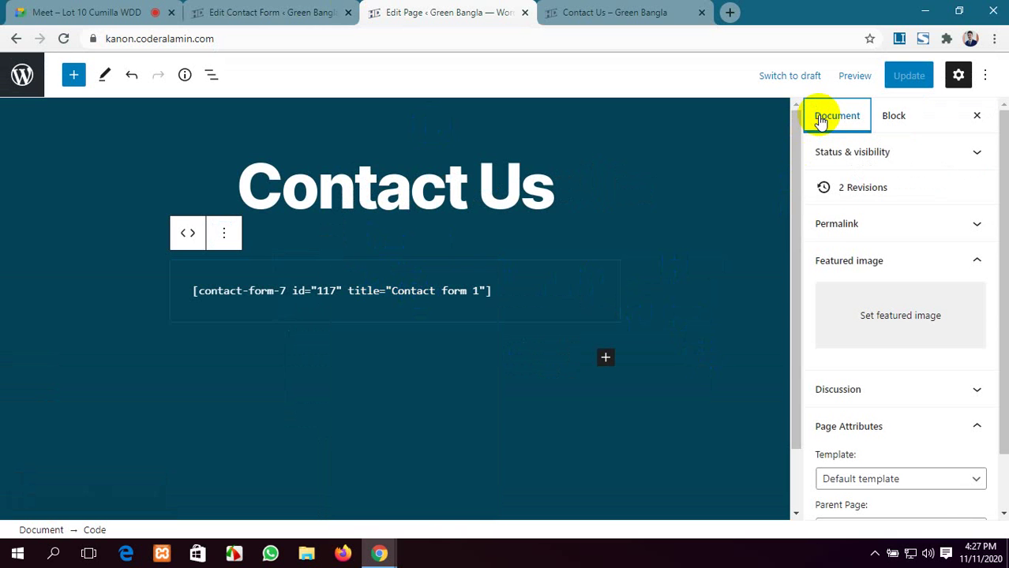
scroll(272, 327, "down", 2)
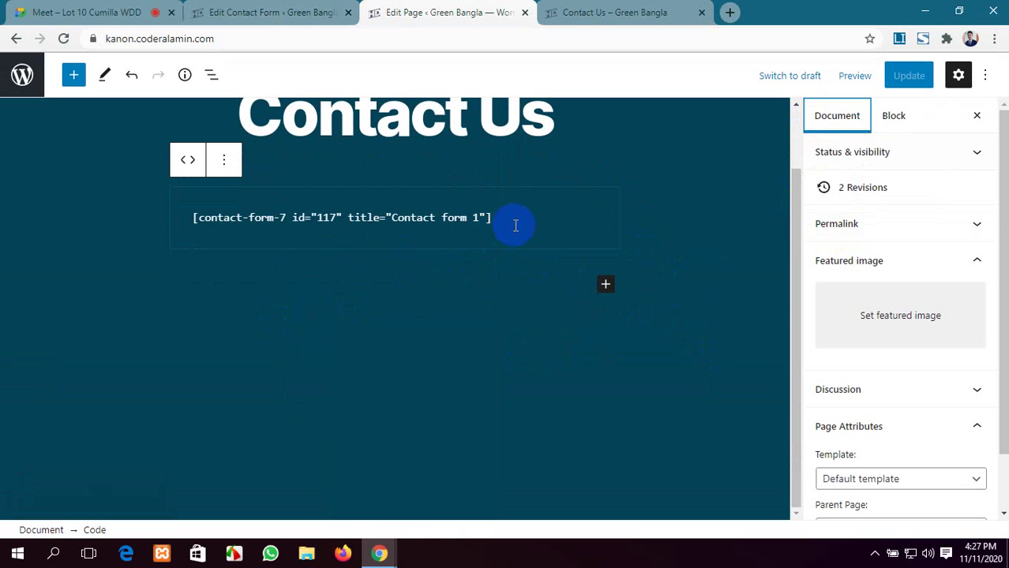
Step: Remove the Code block containing the contact form shortcode from the Contact Us page
left_click_drag(391, 222, 311, 221)
left_click_drag(237, 223, 151, 224)
left_click(477, 214)
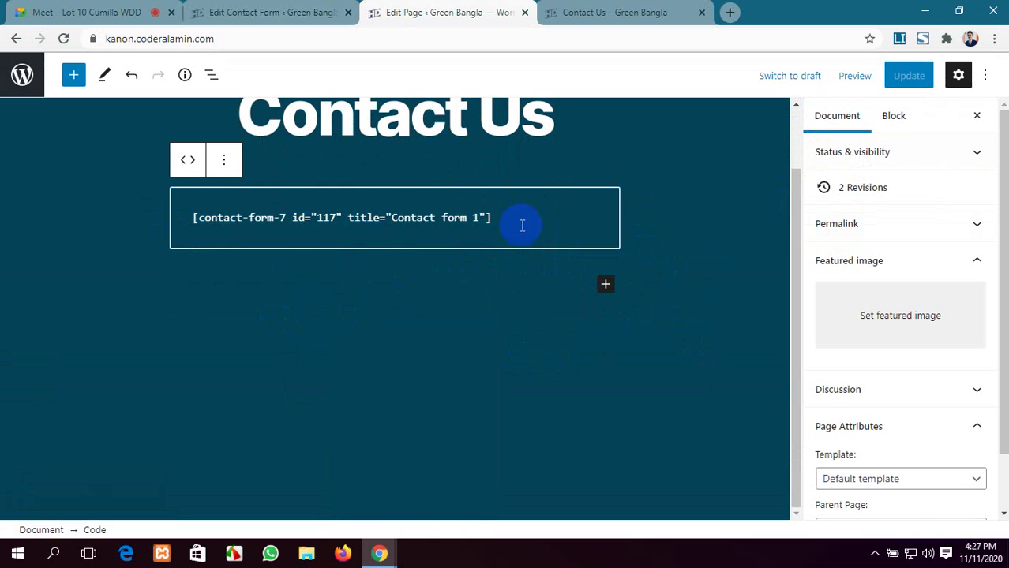
left_click(503, 216)
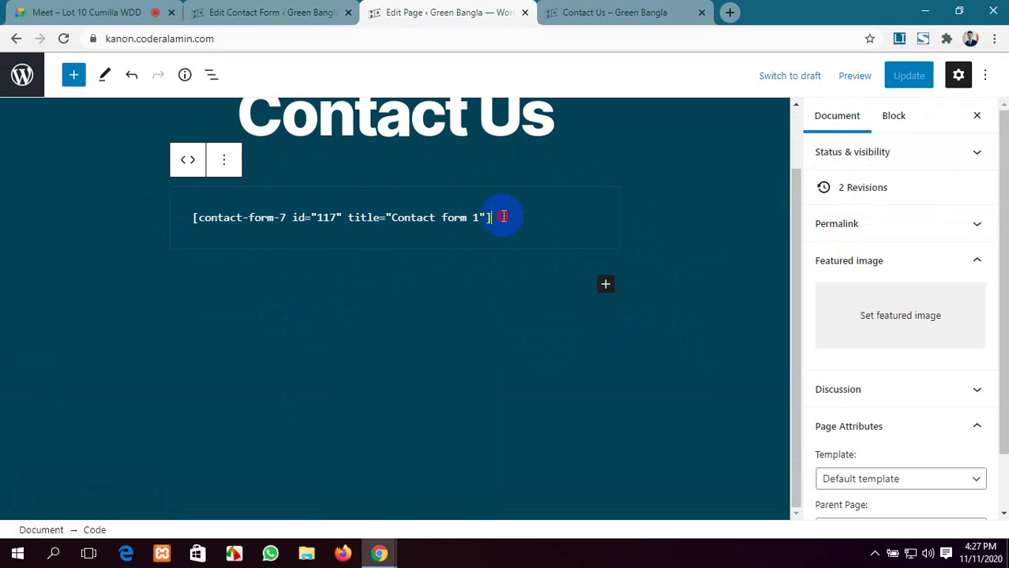
left_click(225, 162)
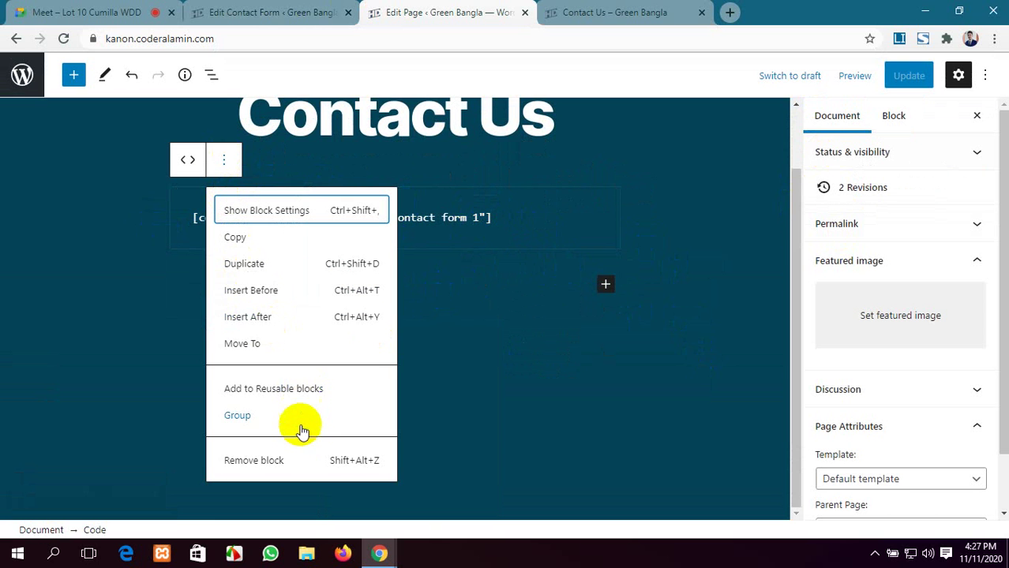
left_click(288, 462)
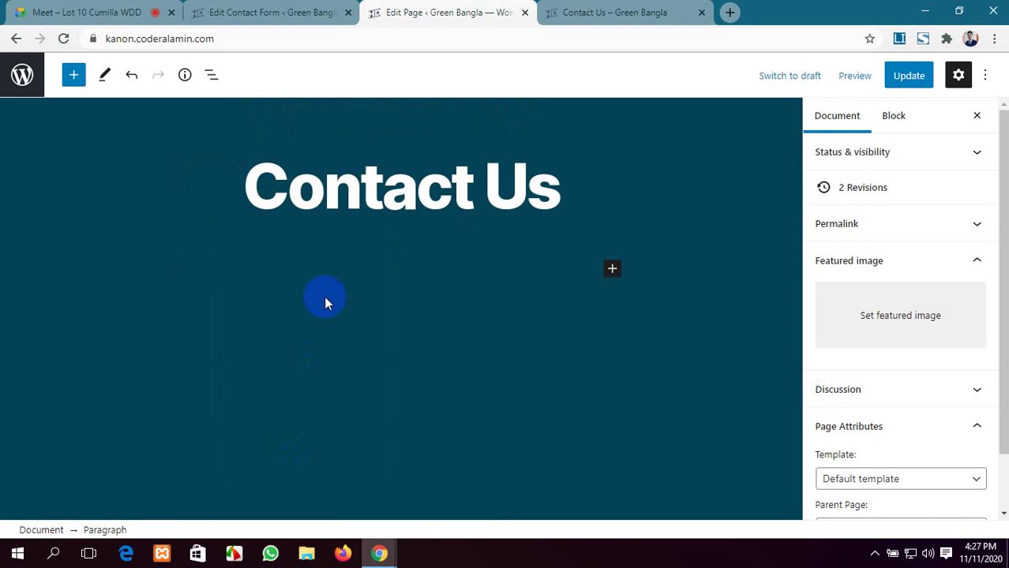
Step: Insert a Shortcode block below the Contact Us title and paste [contact-form-7 id="117" title="Contact form 1"] into it
left_click(73, 79)
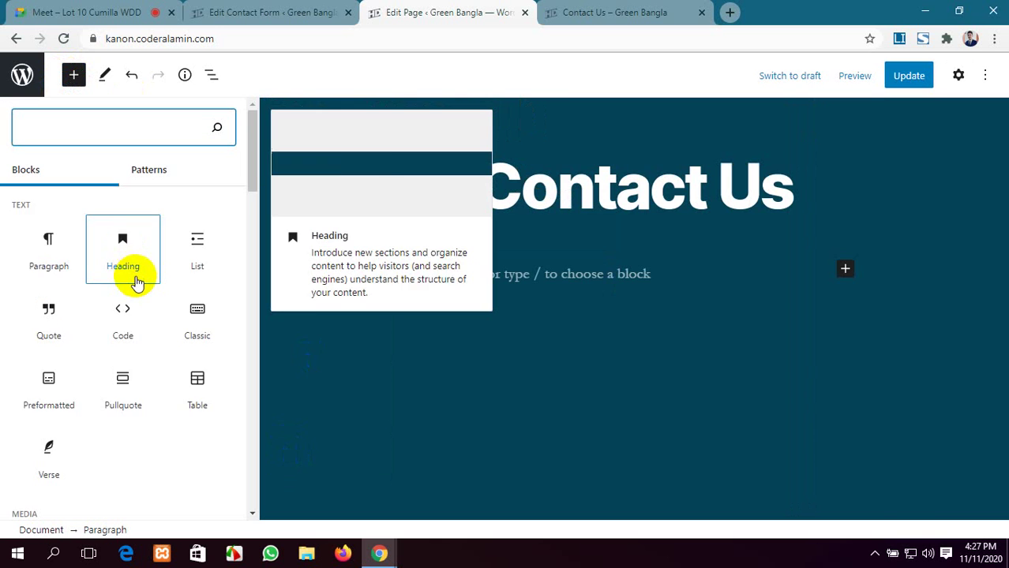
scroll(134, 276, "down", 1)
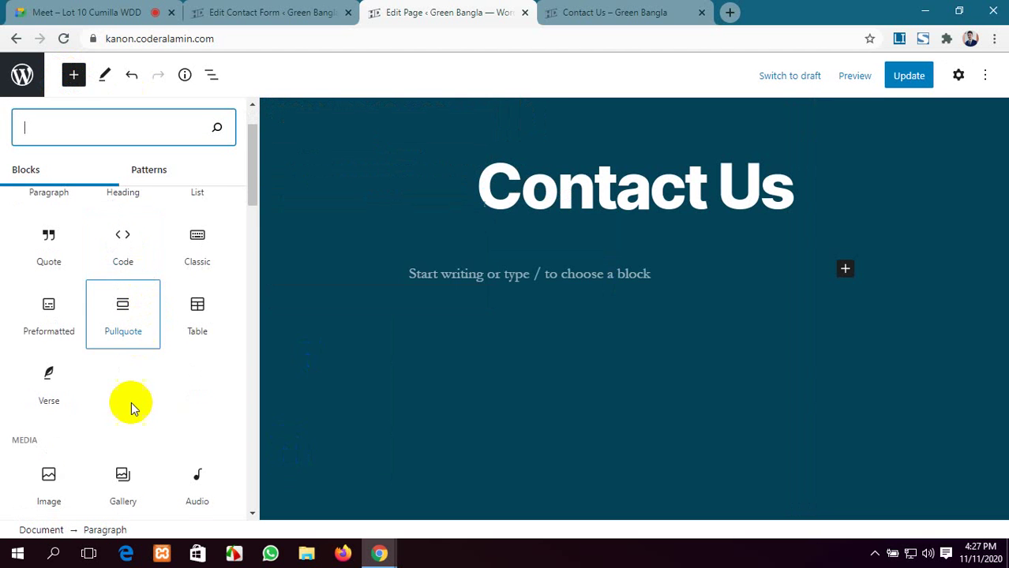
scroll(131, 406, "down", 2)
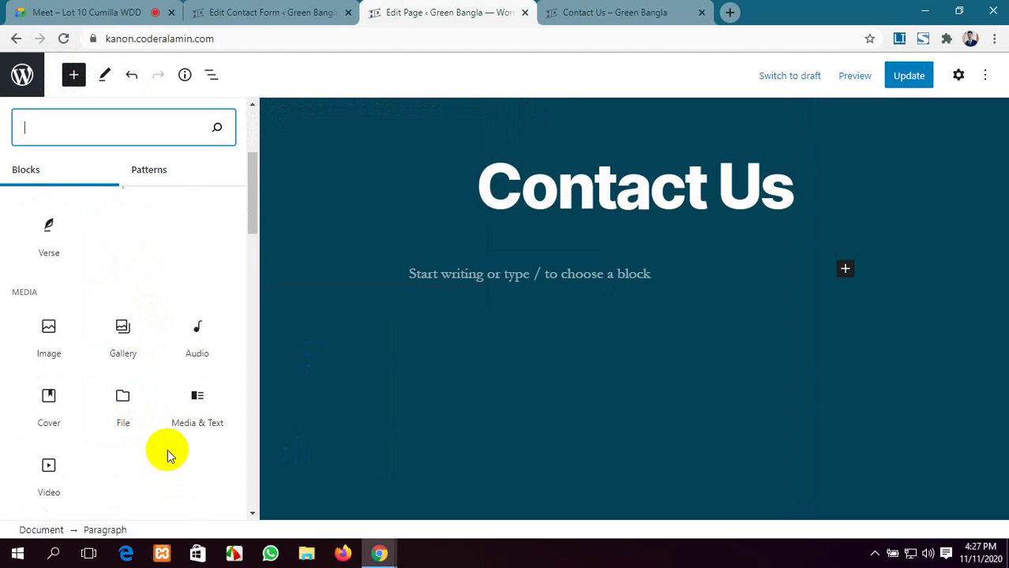
scroll(170, 448, "down", 2)
scroll(174, 451, "down", 1)
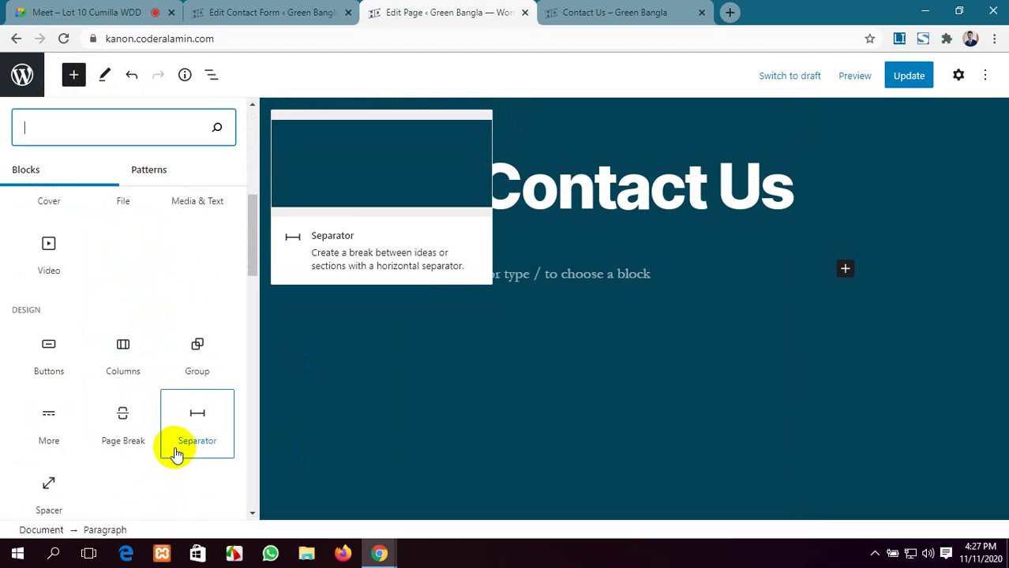
scroll(191, 500, "down", 1)
scroll(191, 495, "down", 1)
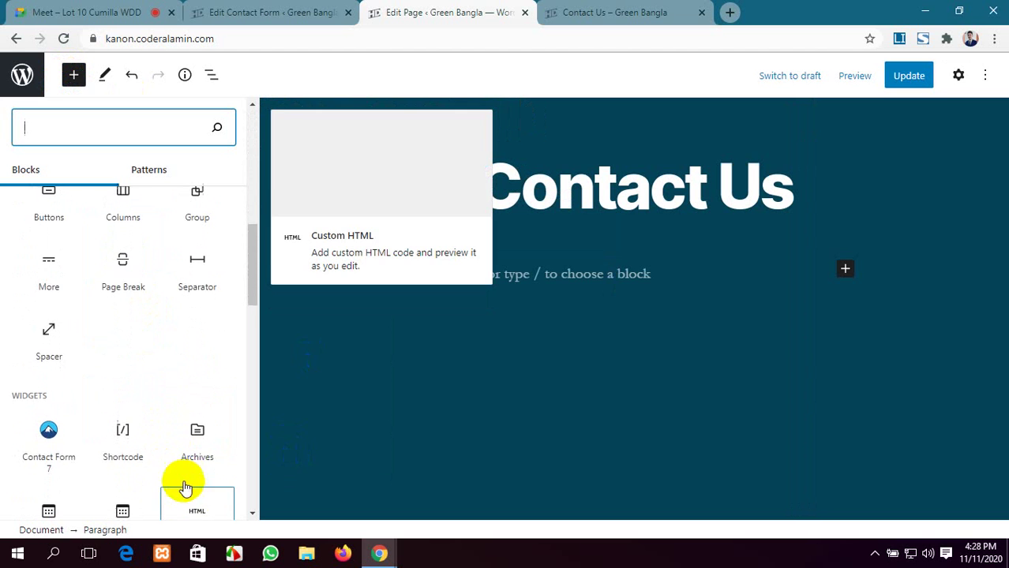
scroll(158, 450, "down", 1)
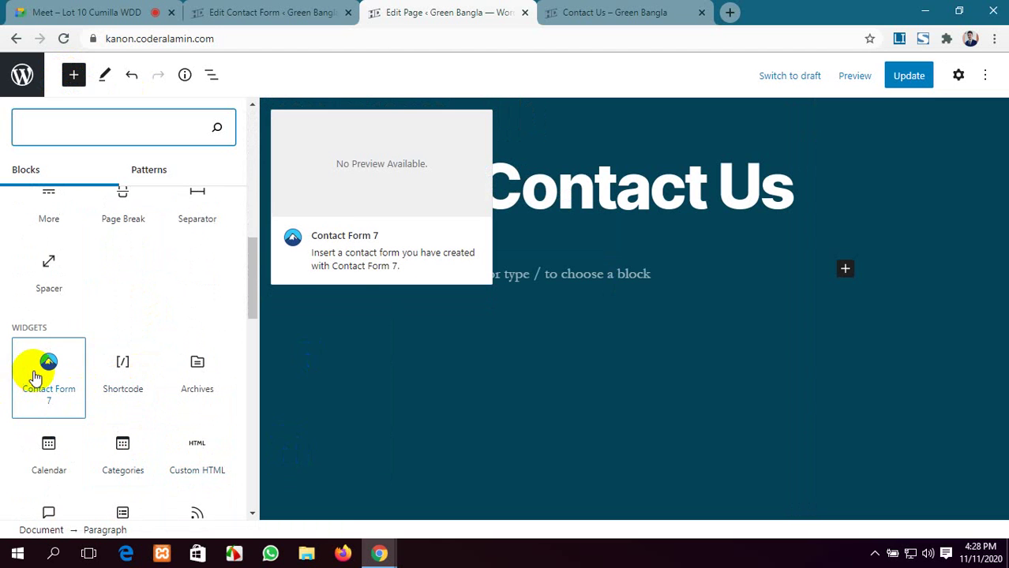
left_click(120, 379)
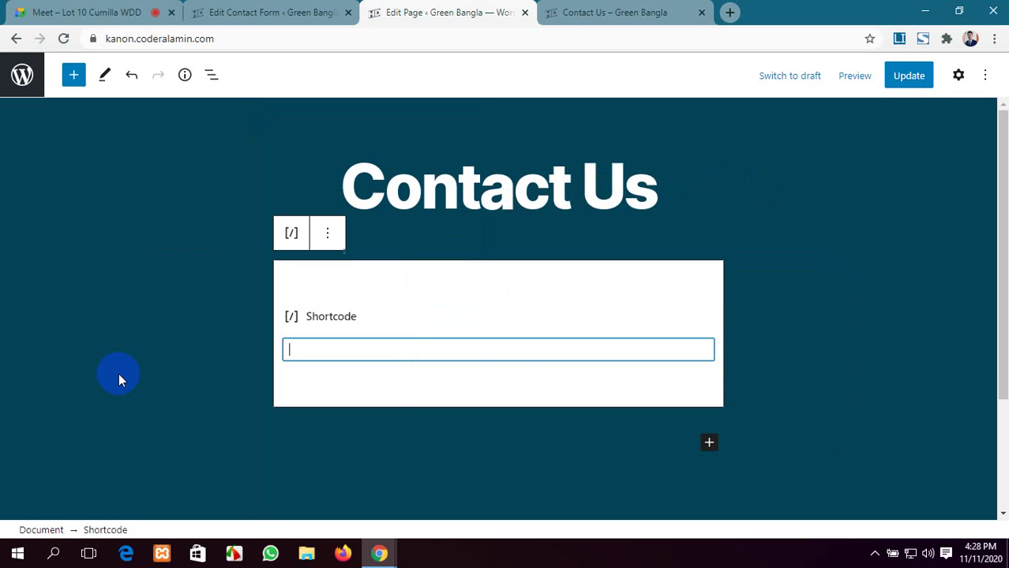
type("[contact-form-7 id=\"117\" title=\"Contact form 1\"]")
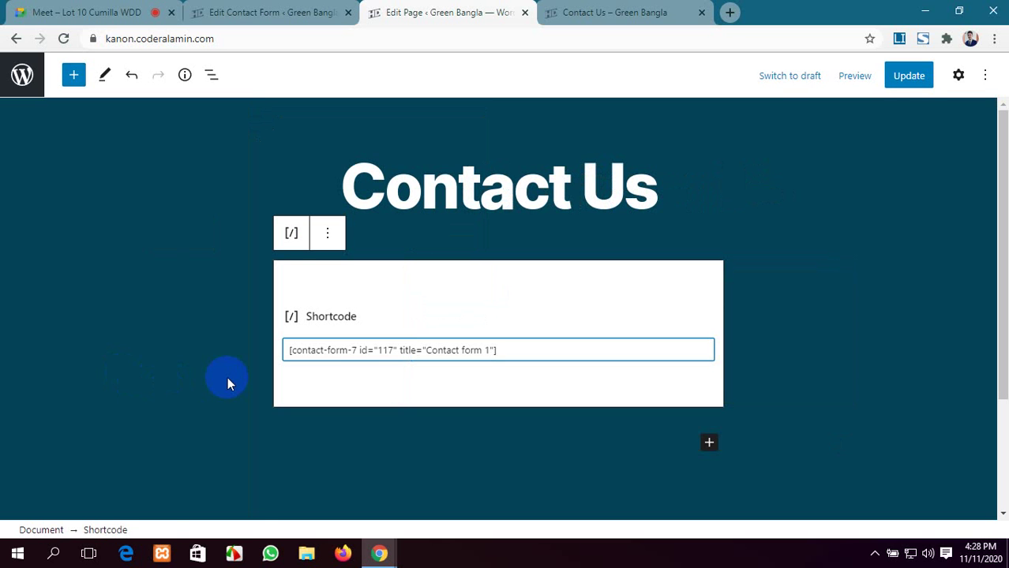
Step: Update the Contact Us page and reload its live version to check the embedded form
left_click(910, 76)
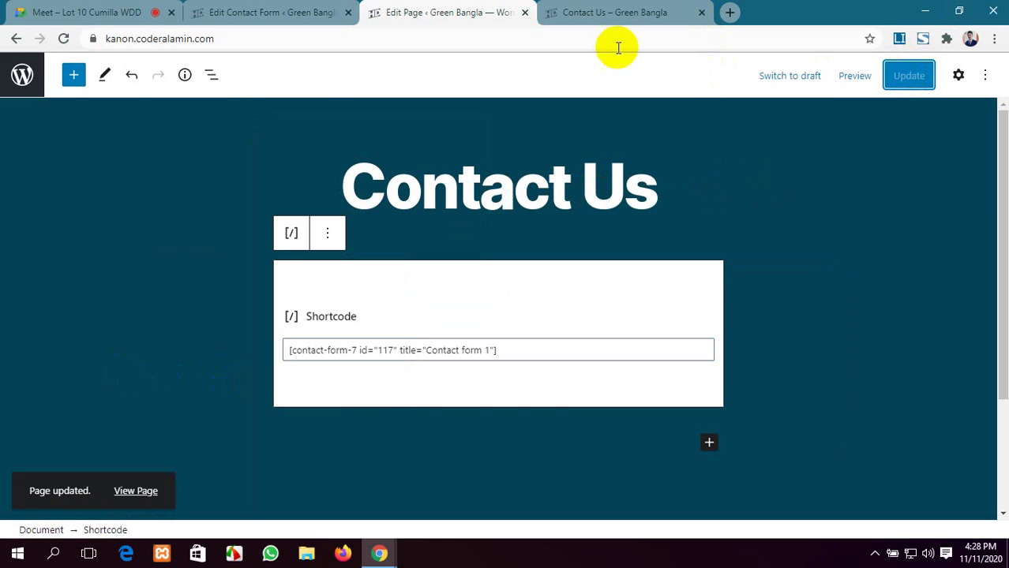
left_click(683, 11)
left_click(63, 38)
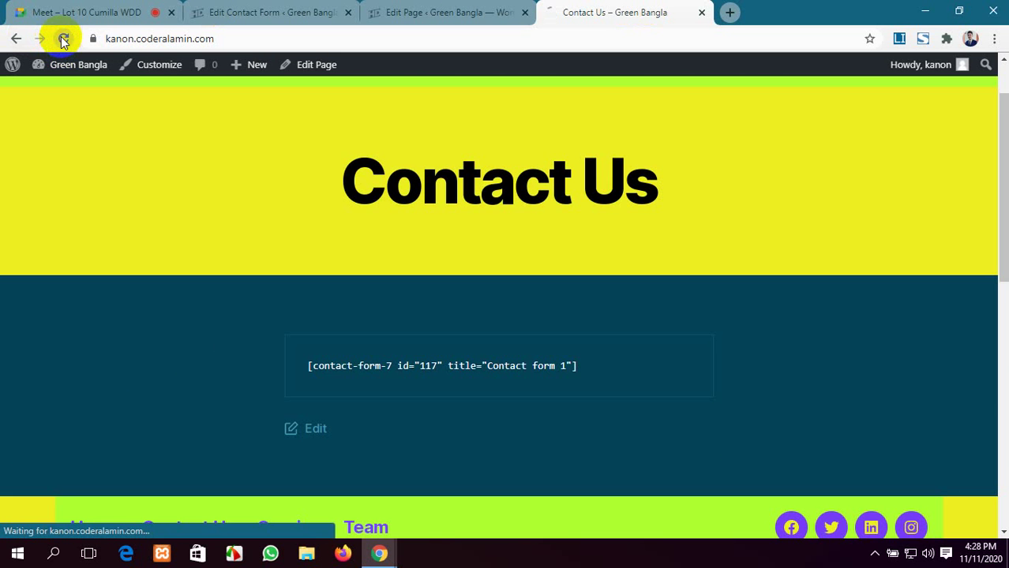
scroll(360, 230, "down", 5)
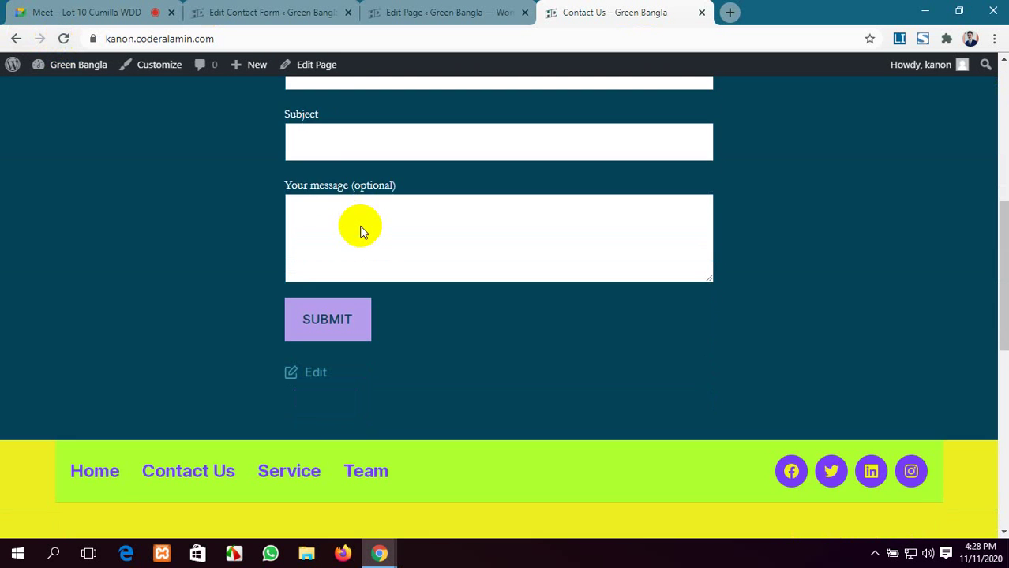
scroll(360, 230, "up", 3)
scroll(360, 230, "down", 2)
scroll(311, 142, "up", 1)
Step: Examine the live form's name, email, subject and message fields and its submit button without entering any data
left_click(365, 144)
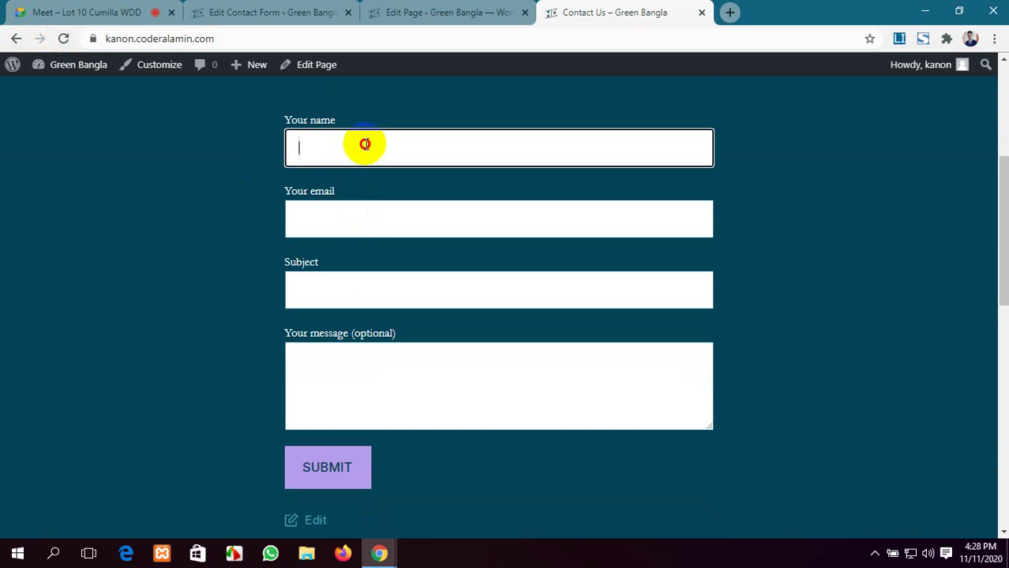
left_click(370, 218)
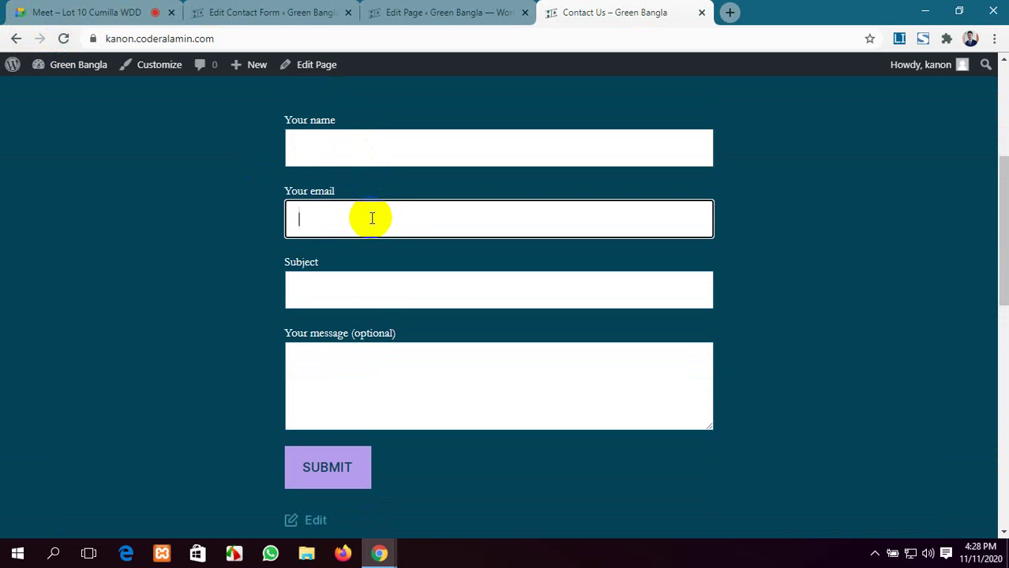
left_click(373, 289)
left_click(374, 362)
scroll(513, 289, "down", 3)
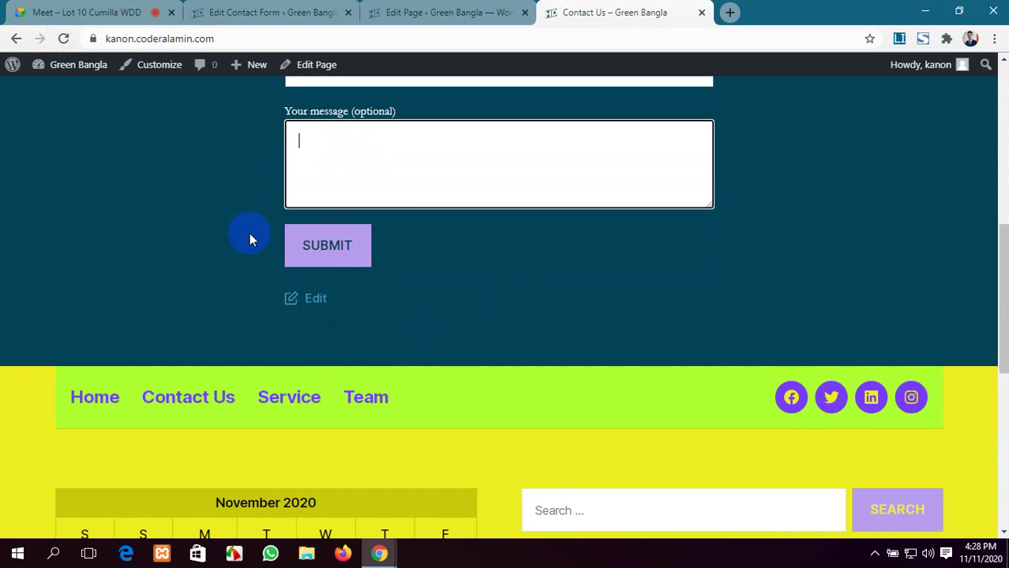
scroll(728, 253, "up", 2)
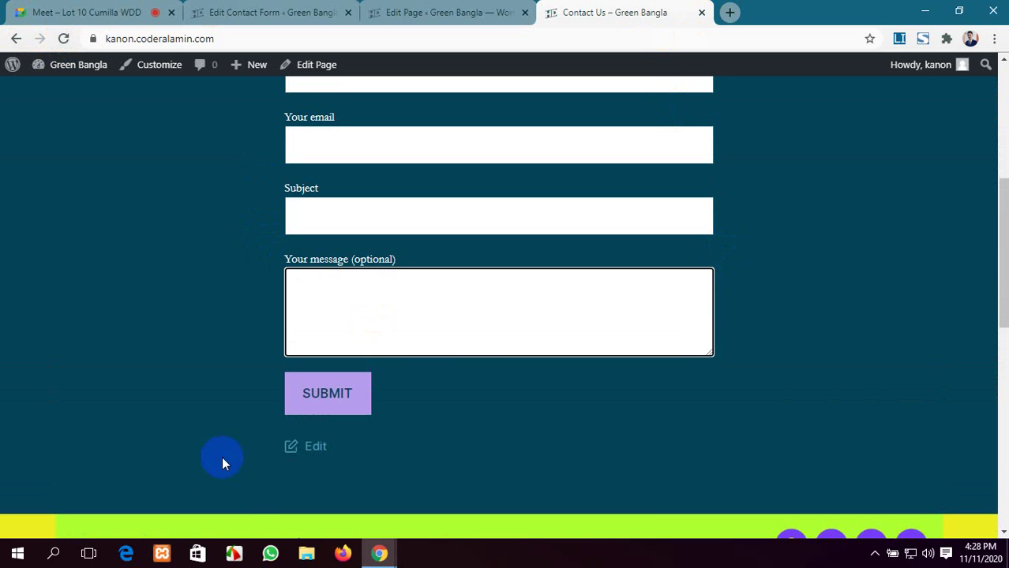
scroll(391, 386, "up", 3)
scroll(391, 387, "down", 3)
scroll(392, 387, "up", 2)
left_click(395, 223)
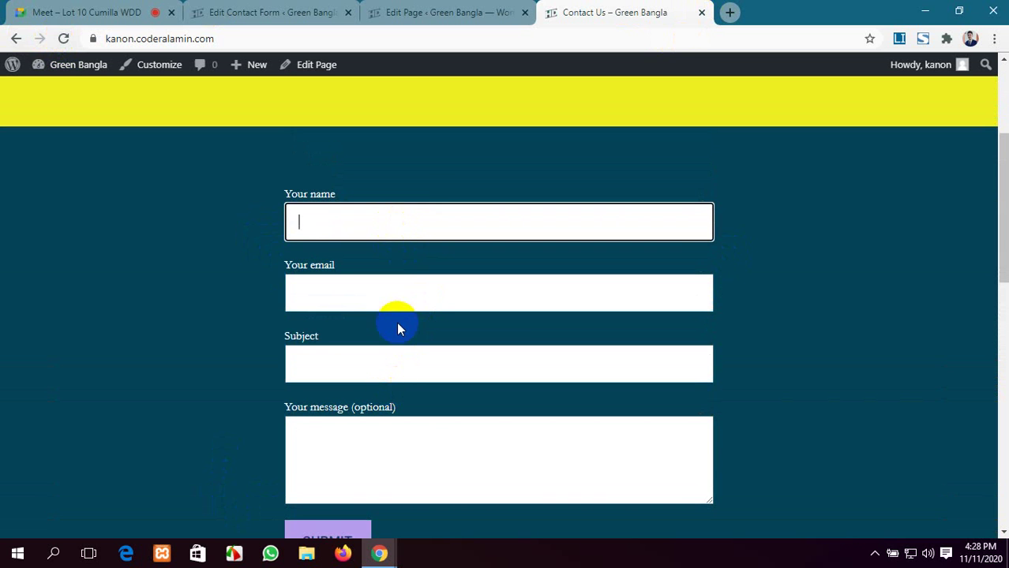
left_click(398, 295)
left_click(401, 365)
scroll(462, 376, "down", 2)
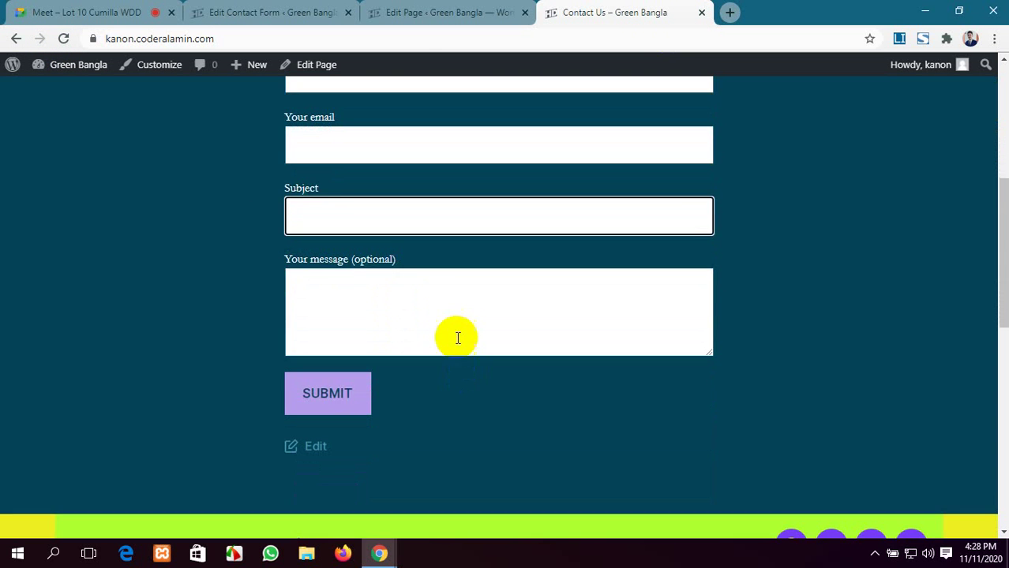
left_click(433, 333)
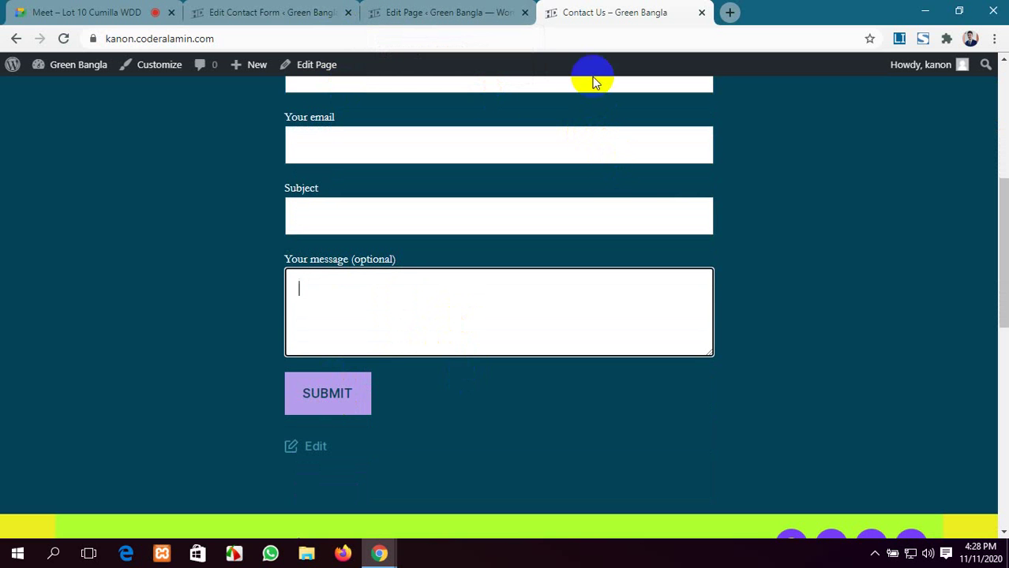
Step: Switch to the Google Meet call and admit the participant waiting to join
left_click(204, 6)
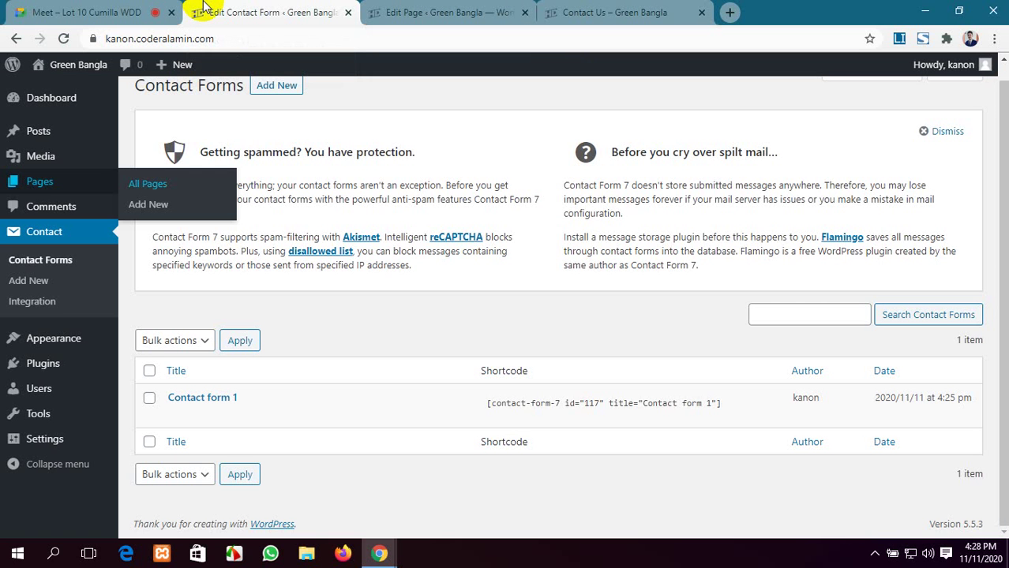
left_click(103, 12)
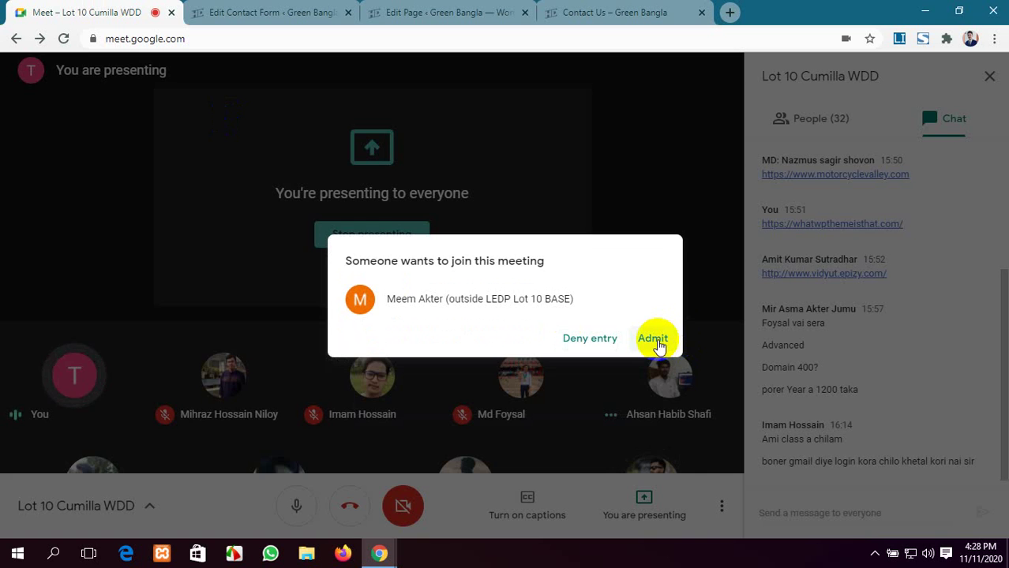
left_click(653, 339)
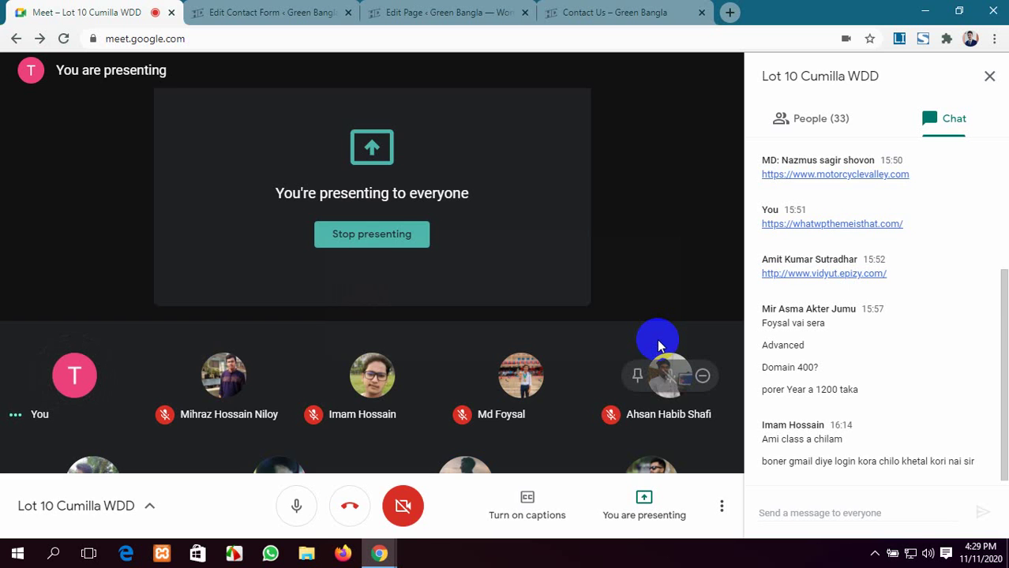
Step: Return to the live Contact Us page and look over the whole embedded contact form again
left_click(620, 9)
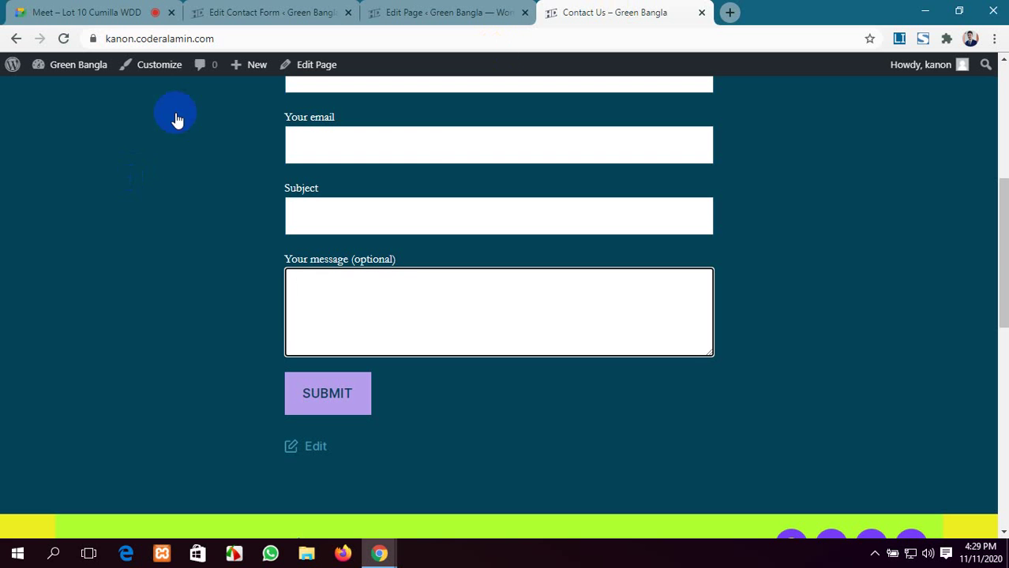
scroll(386, 271, "up", 2)
scroll(385, 276, "down", 6)
scroll(384, 270, "up", 3)
scroll(386, 271, "up", 3)
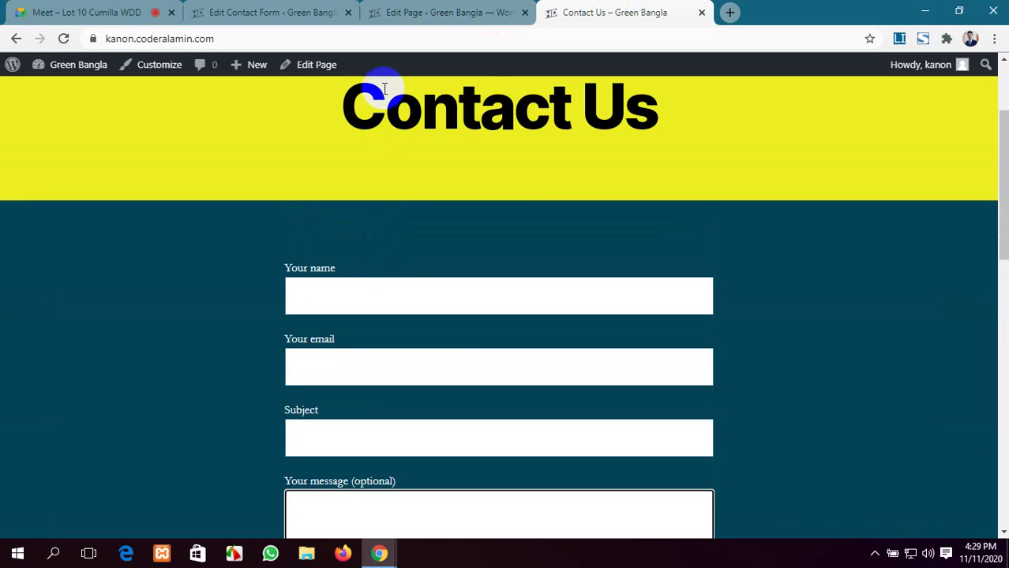
Step: Remove the Shortcode block containing Contact form 1 from the Contact Us page in the page editor
left_click(395, 12)
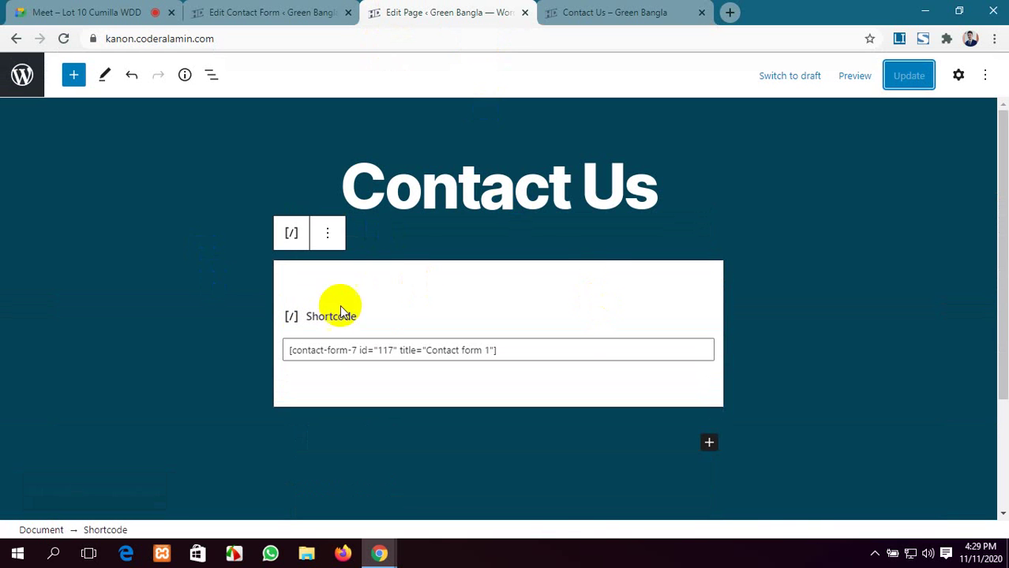
right_click(529, 324)
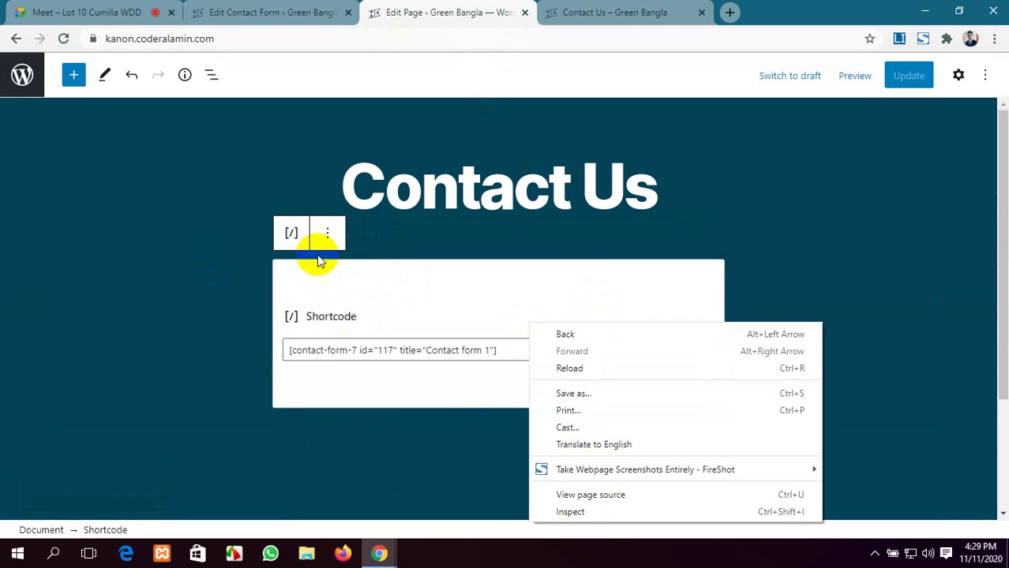
left_click(327, 233)
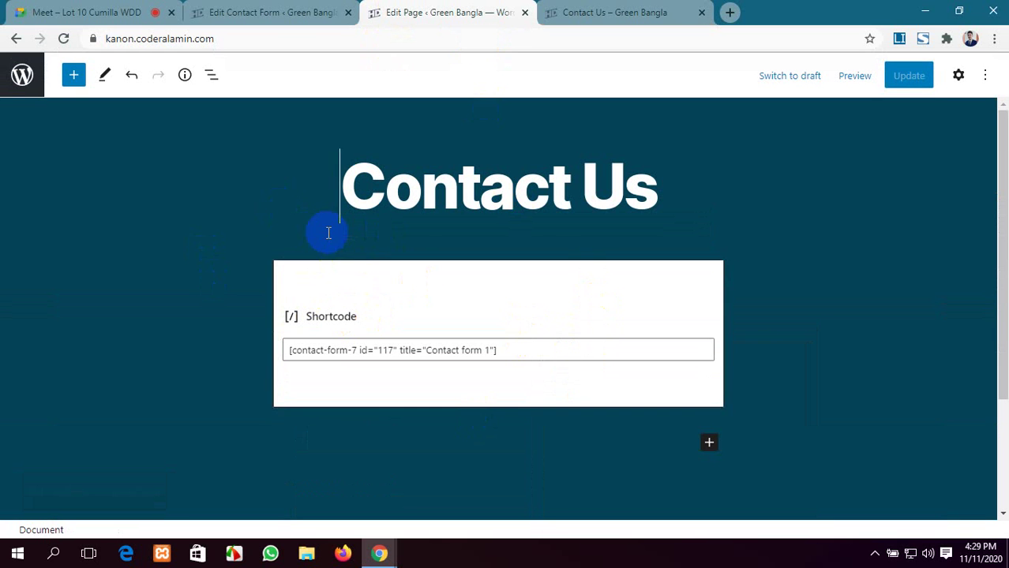
left_click(326, 322)
left_click(327, 233)
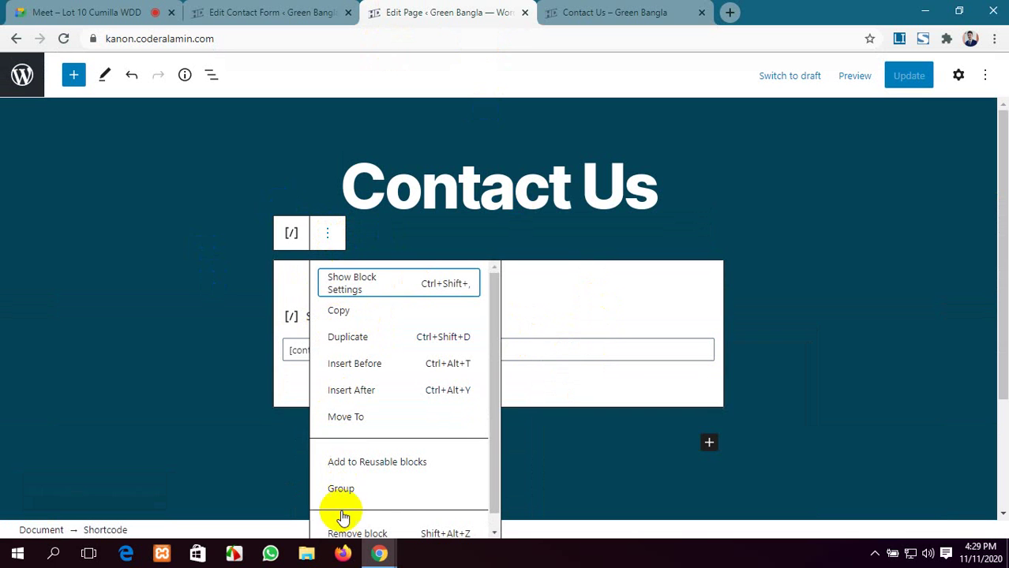
scroll(387, 489, "down", 1)
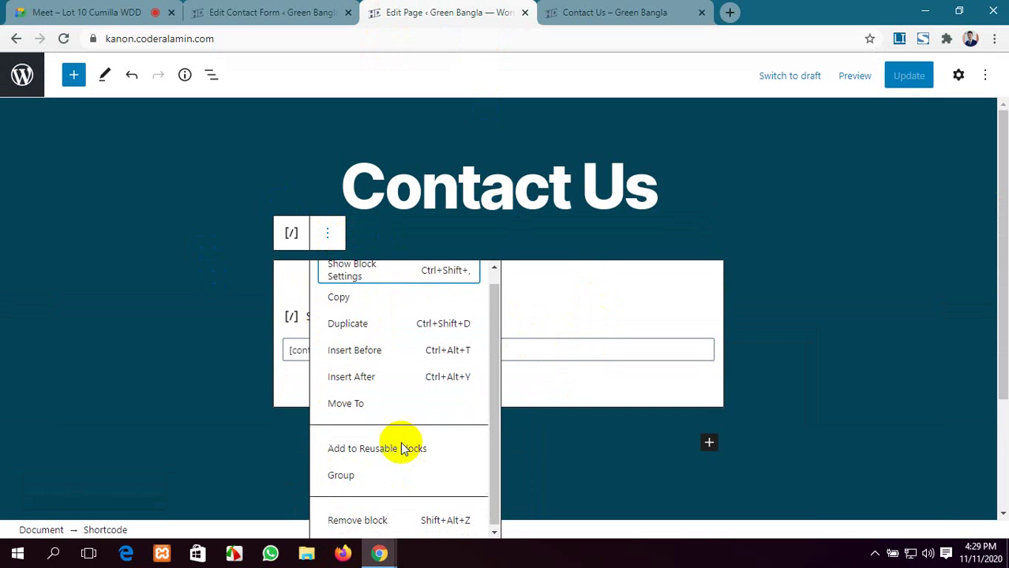
left_click(397, 519)
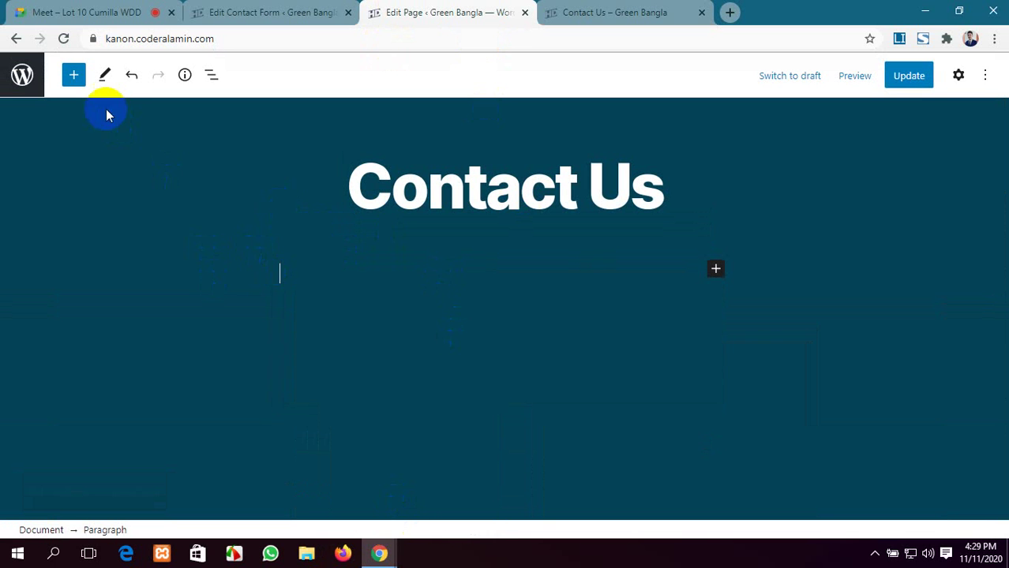
Step: Insert the Contact Form 7 widget block below the page title, using Contact form 1
left_click(73, 75)
scroll(87, 351, "down", 3)
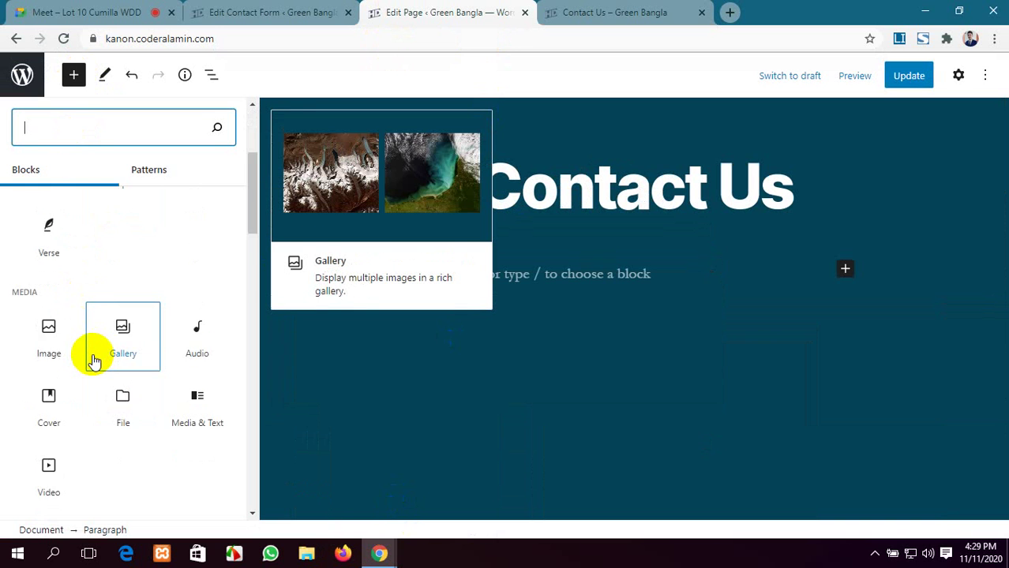
scroll(92, 361, "down", 6)
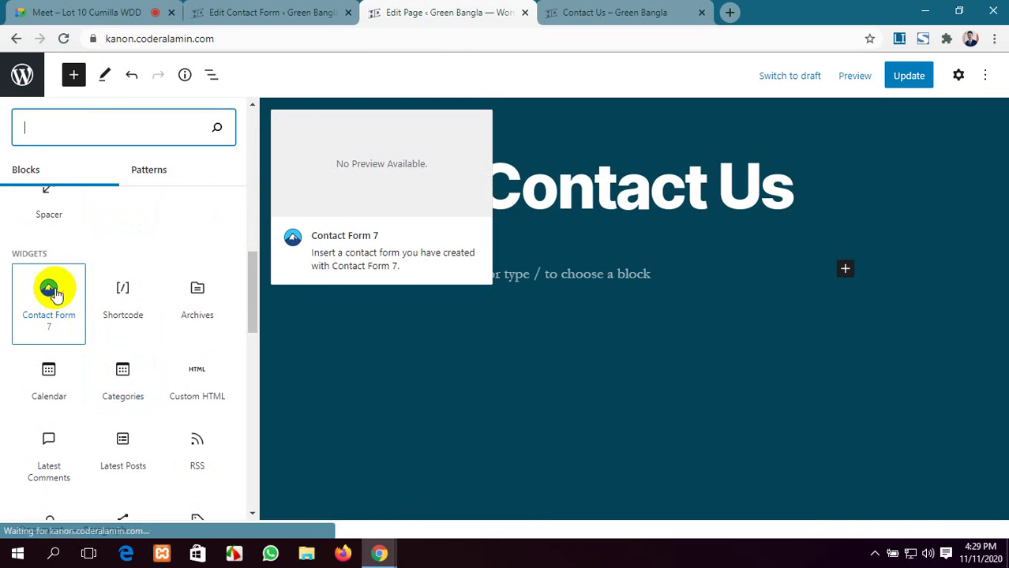
left_click(54, 292)
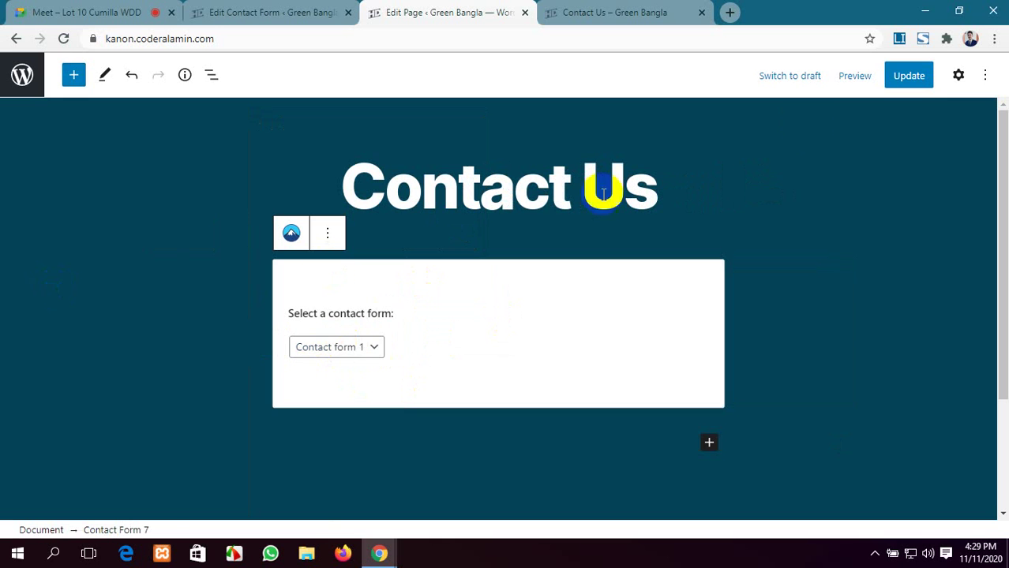
Step: Update the Contact Us page and reload its live version to check the form embedded by the new block
left_click(916, 76)
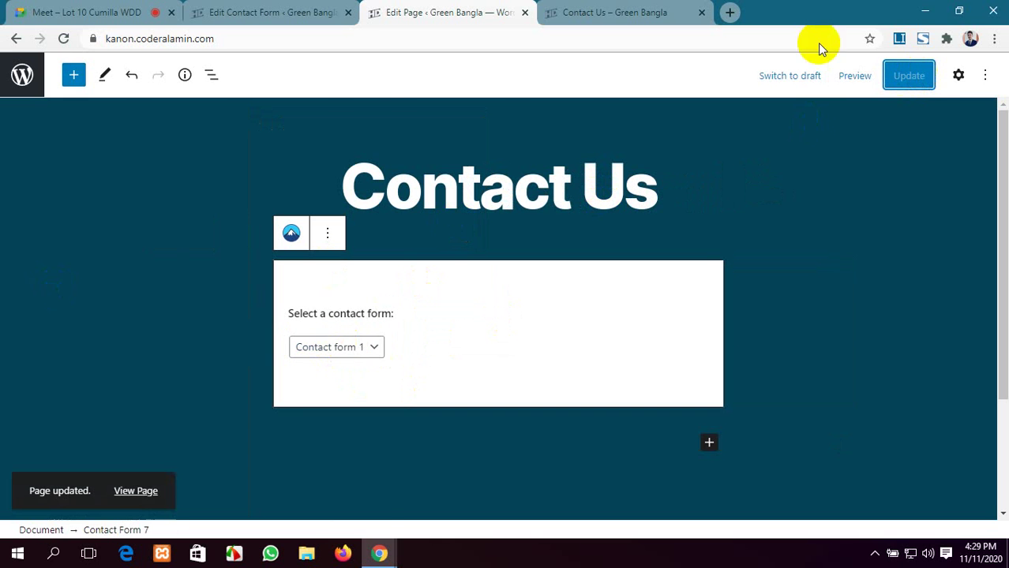
left_click(669, 10)
left_click(63, 39)
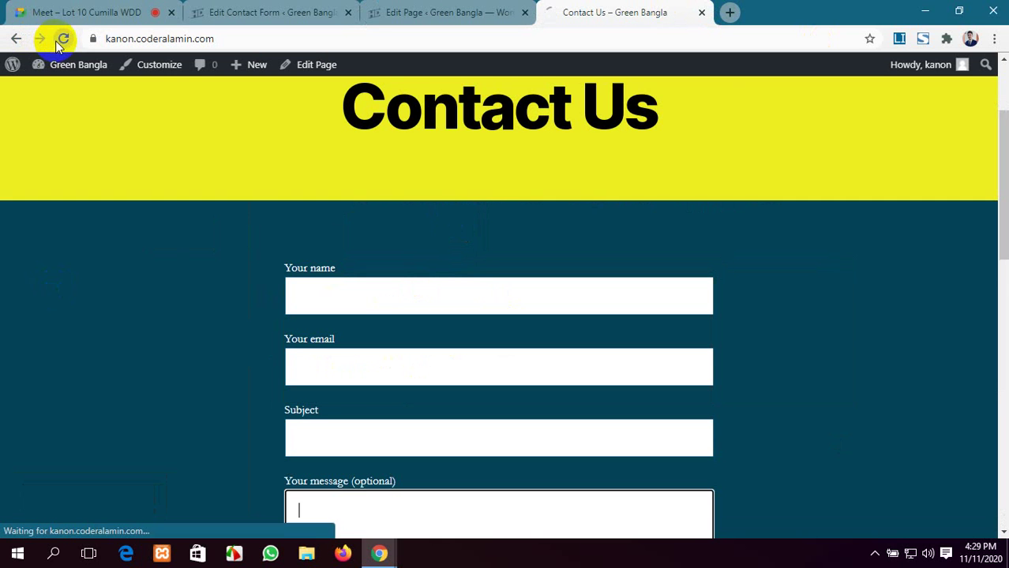
scroll(394, 345, "down", 4)
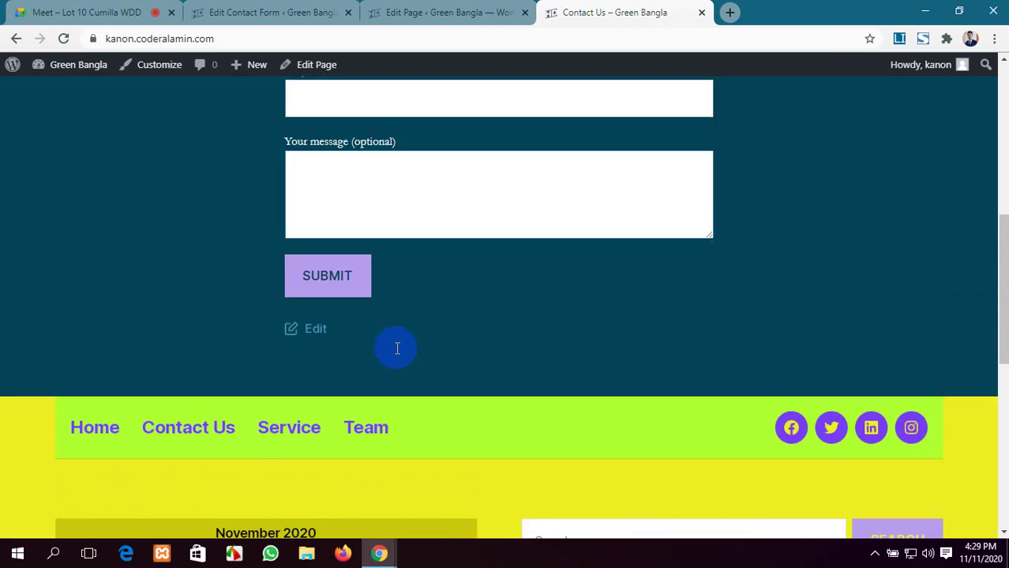
scroll(398, 361, "up", 2)
scroll(399, 362, "up", 2)
Step: Examine the Contact Form 7 block's options and transform choices in the editor, and compare the block with the live form
left_click(473, 10)
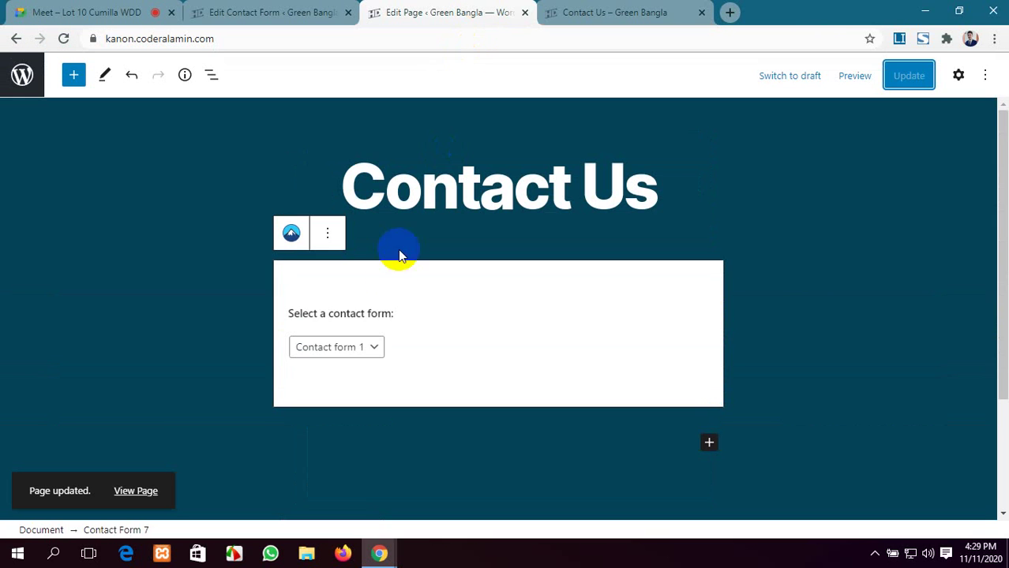
left_click(332, 248)
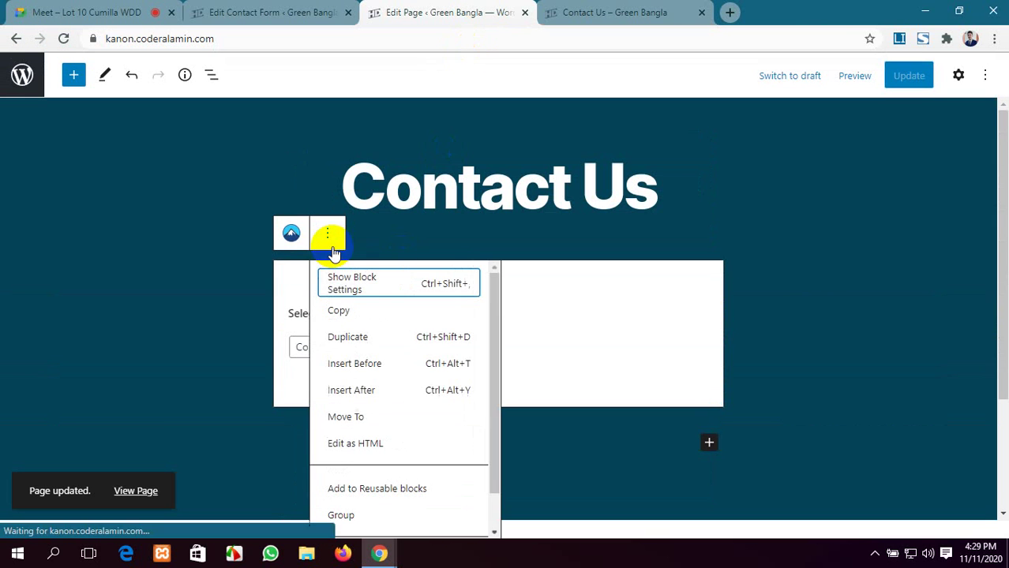
left_click(272, 259)
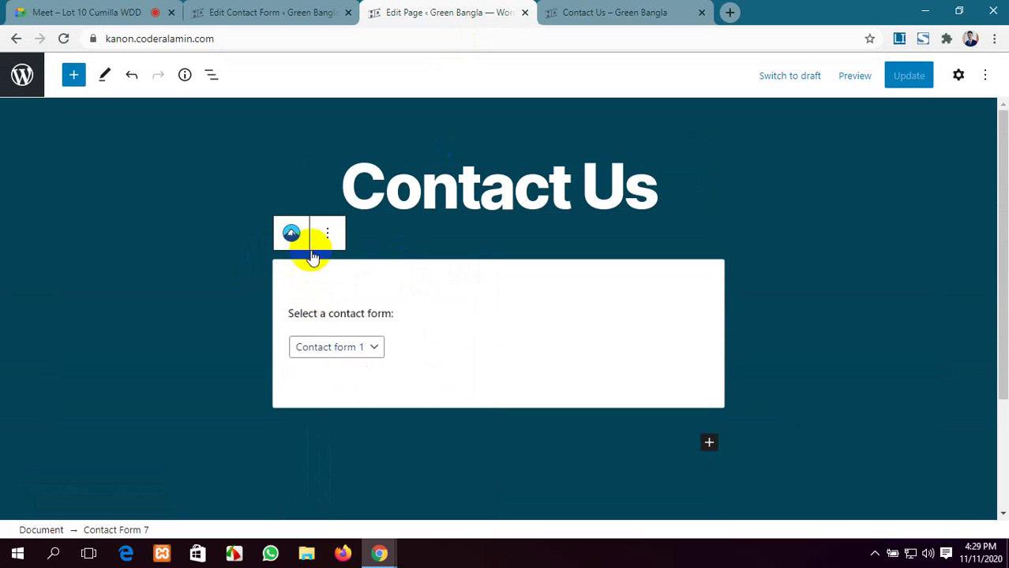
left_click(298, 238)
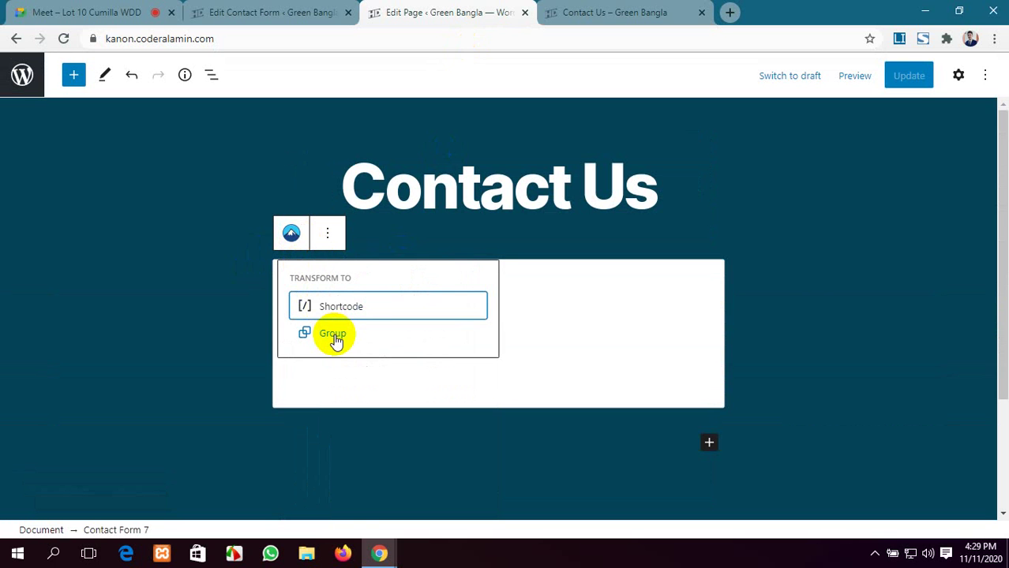
left_click(328, 230)
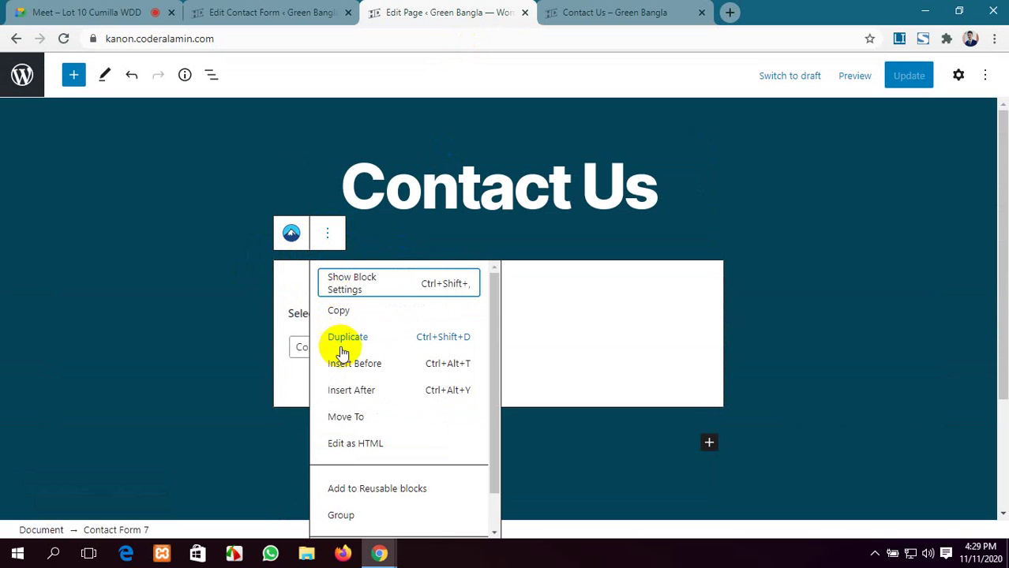
left_click(941, 311)
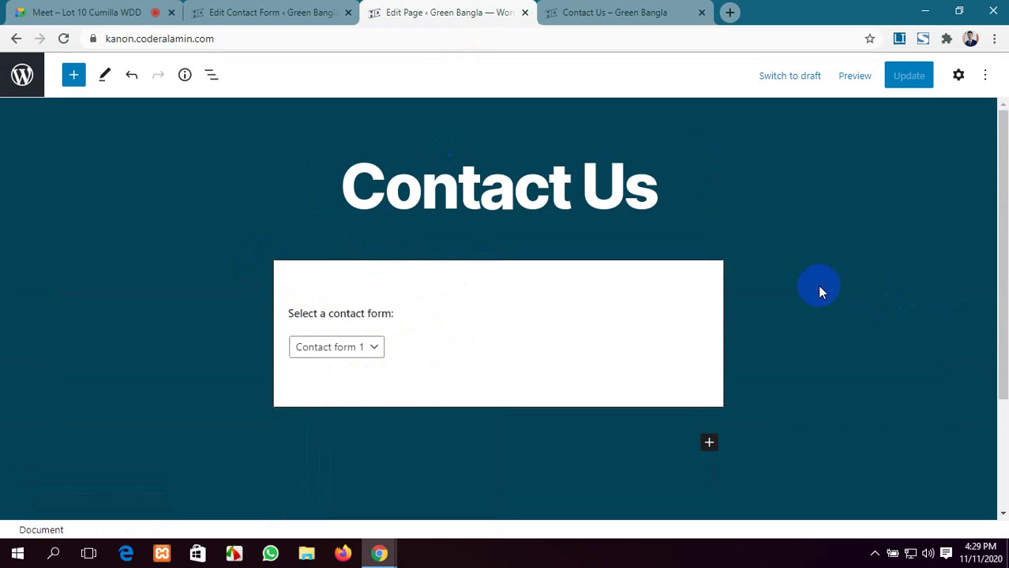
left_click(584, 9)
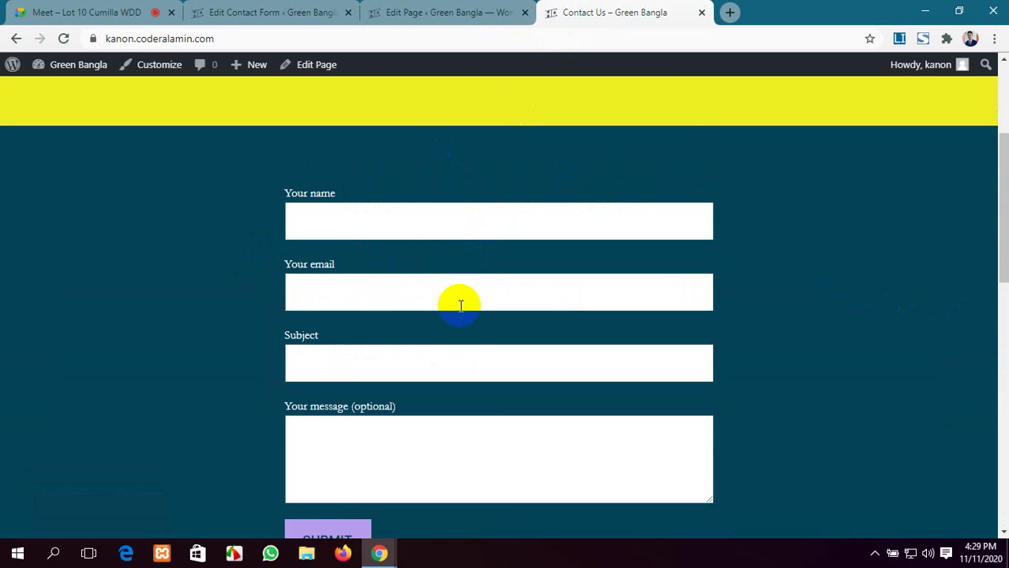
scroll(460, 300, "down", 2)
scroll(460, 307, "up", 3)
left_click(419, 11)
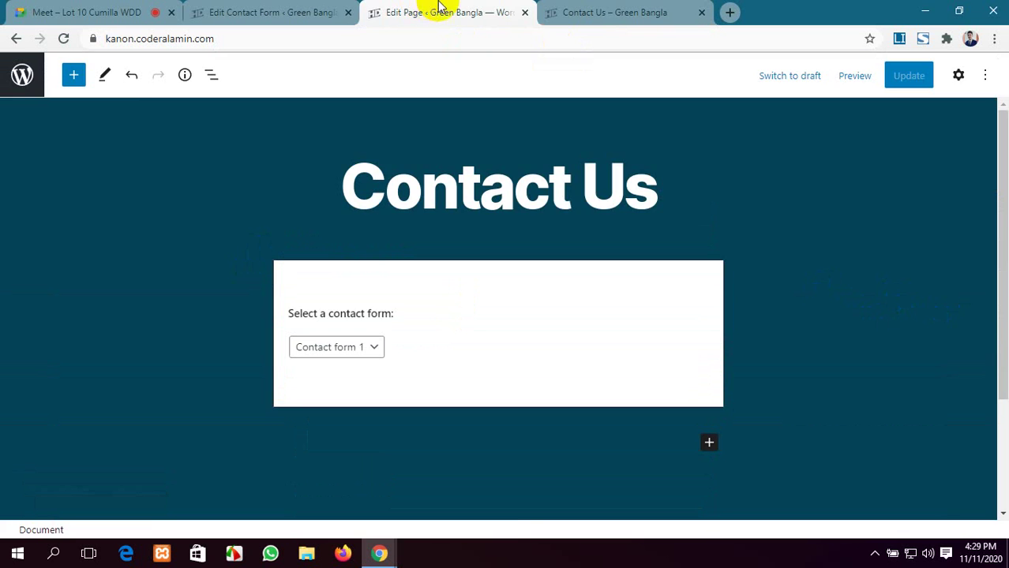
Step: Add a new contact form from the Contact Forms list and enter a title beginning with "amar conta"
left_click(284, 11)
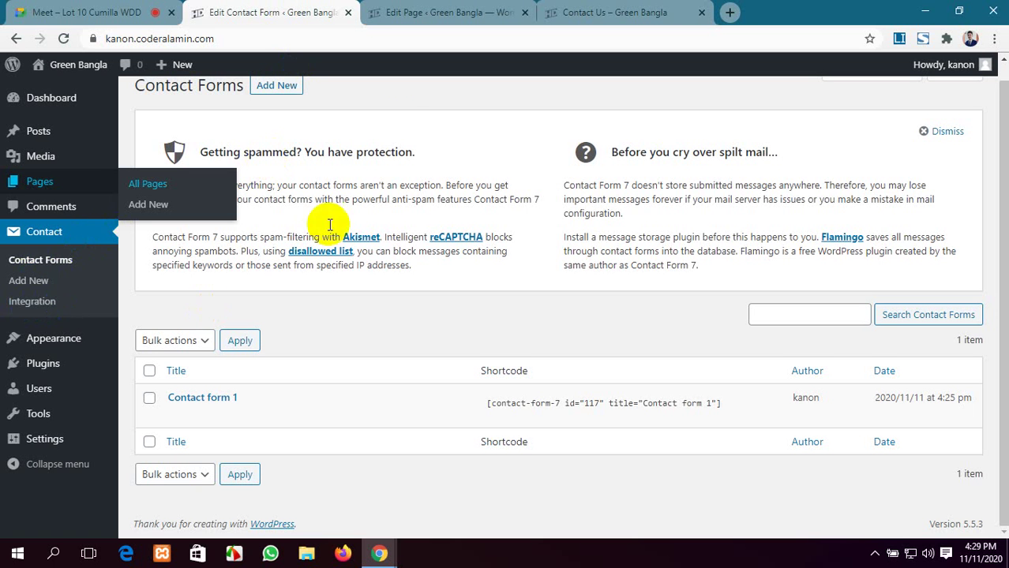
scroll(411, 124, "up", 1)
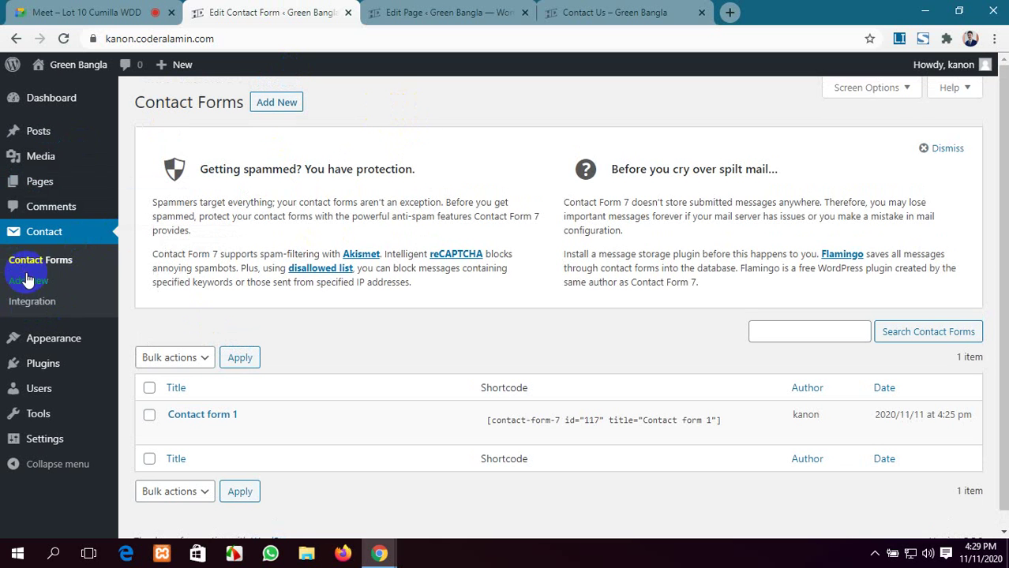
left_click(272, 110)
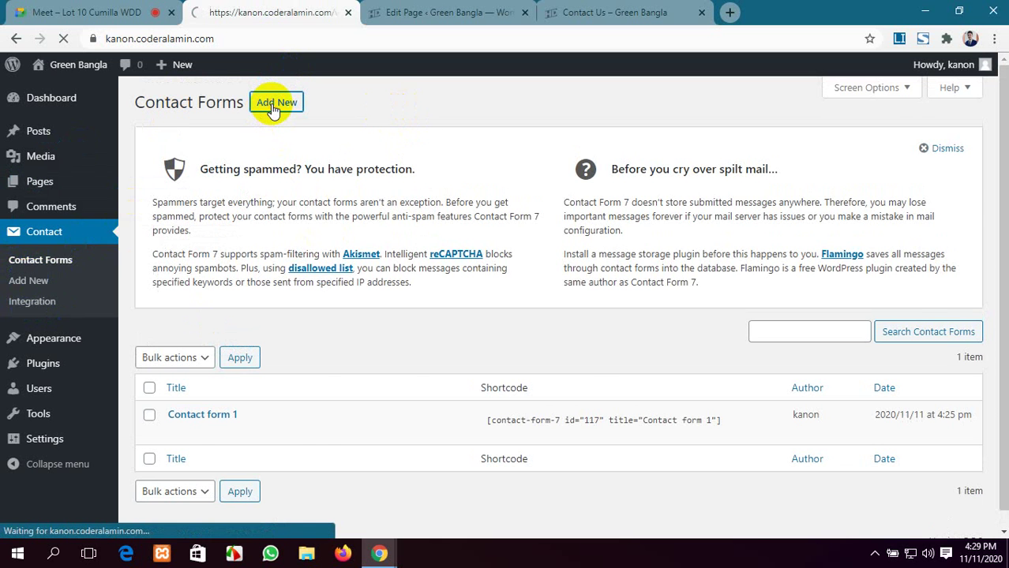
scroll(320, 269, "down", 2)
scroll(268, 205, "up", 2)
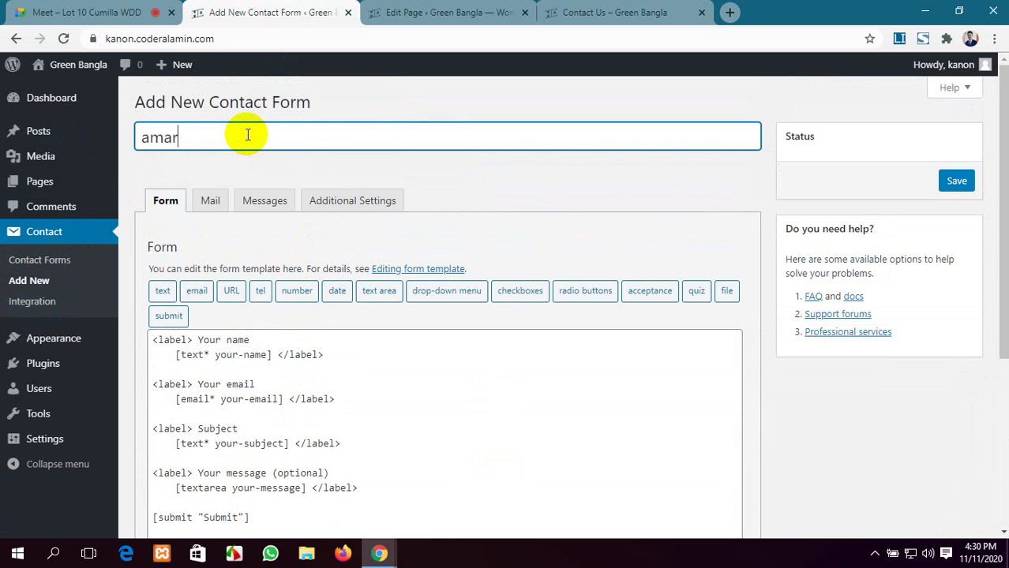
left_click(632, 12)
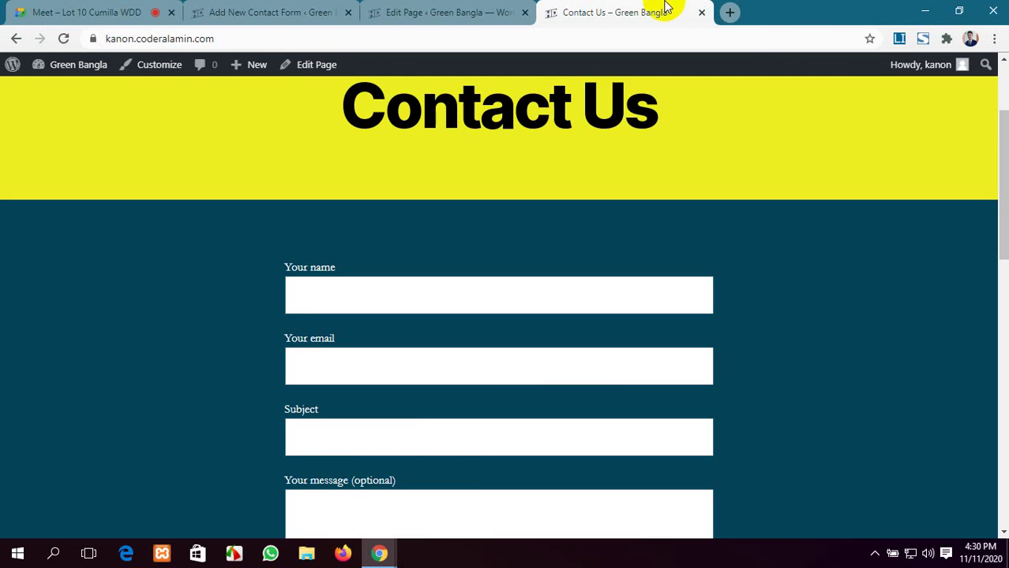
scroll(400, 426, "down", 2)
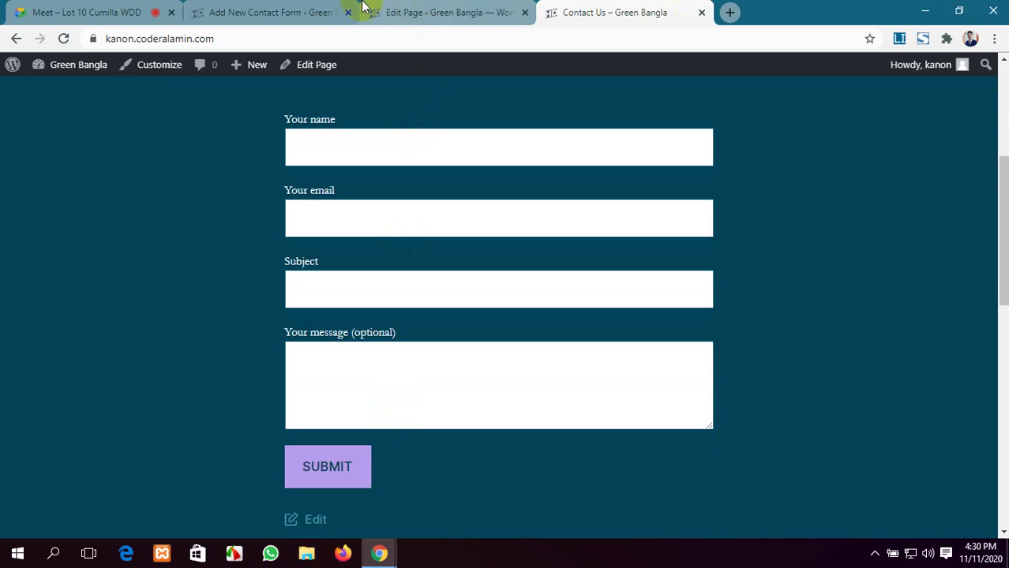
left_click(300, 10)
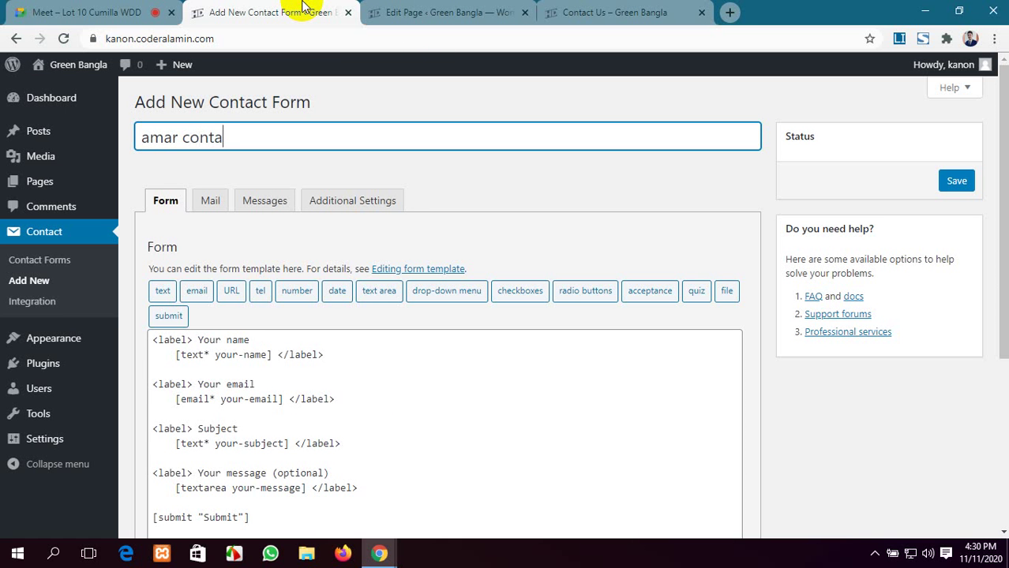
Step: Insert an optional spinbox number tag named number-296 on its own line above the "Your name" label in the form template
scroll(394, 113, "down", 1)
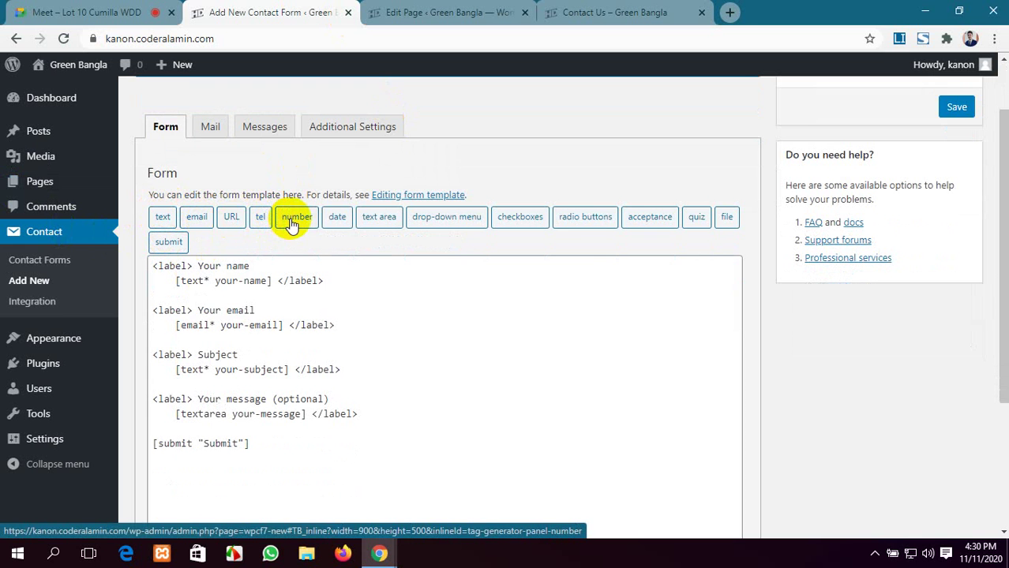
scroll(525, 394, "down", 3)
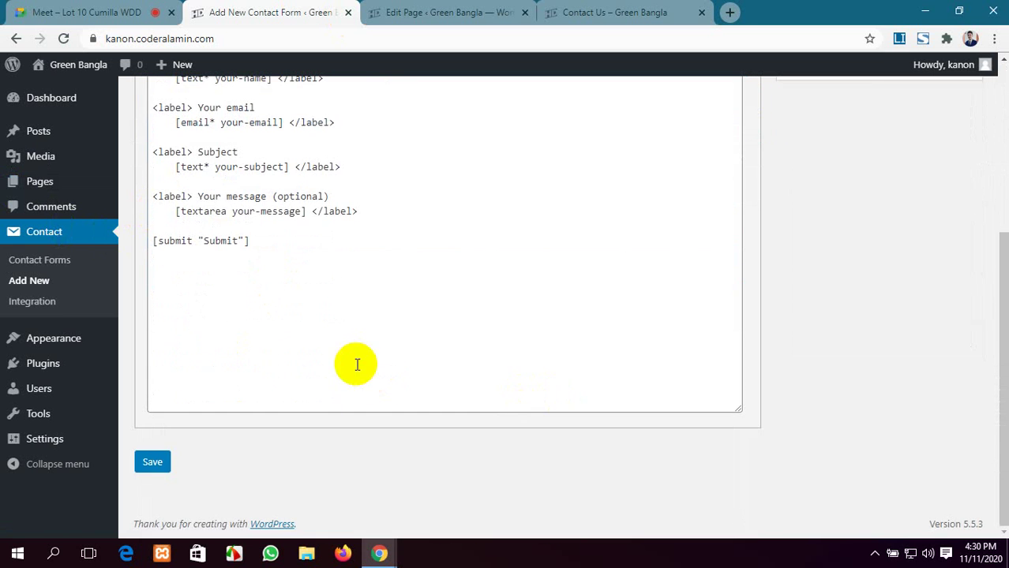
scroll(217, 347, "up", 3)
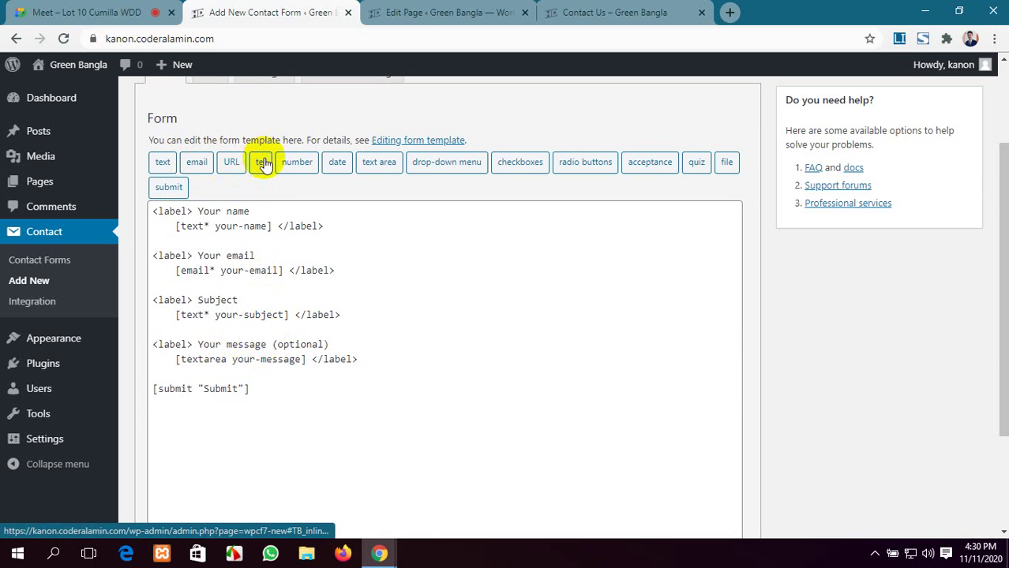
left_click(297, 162)
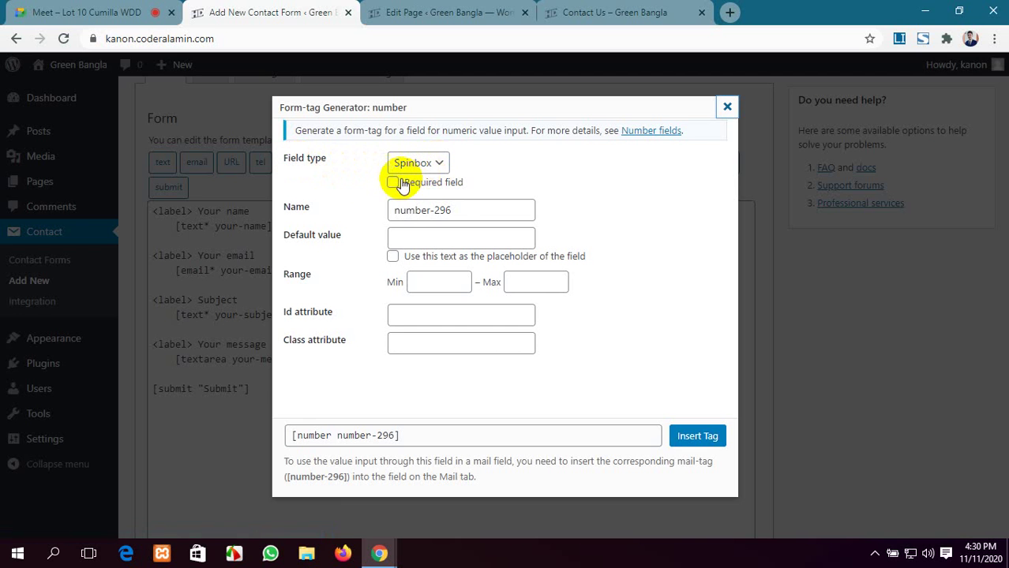
left_click(455, 211)
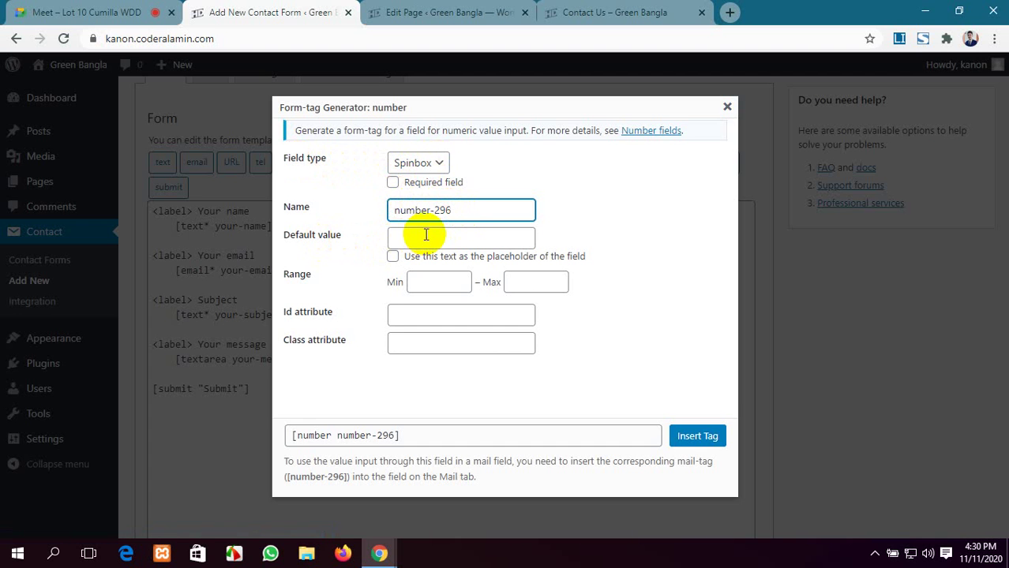
left_click(426, 234)
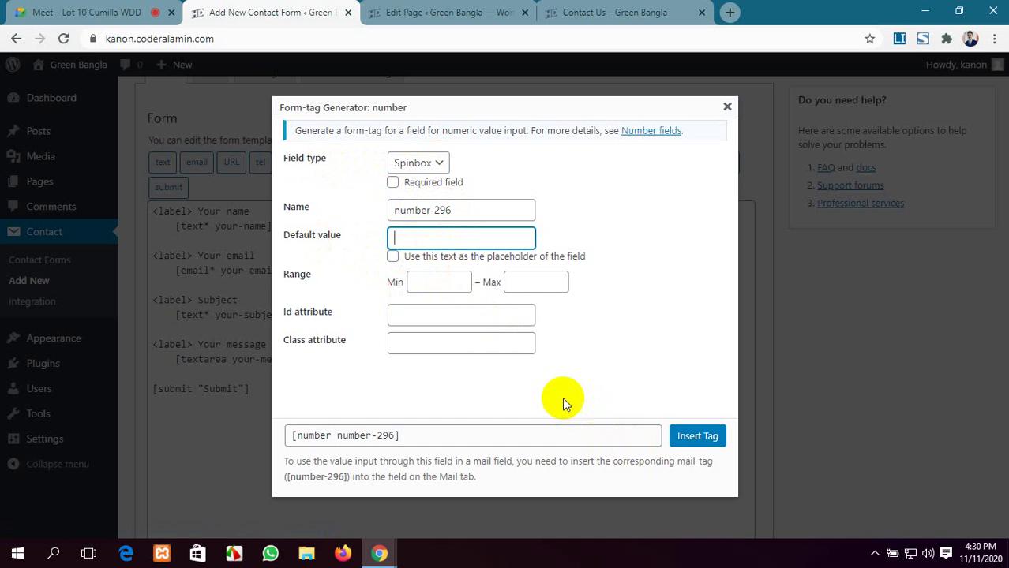
left_click(698, 439)
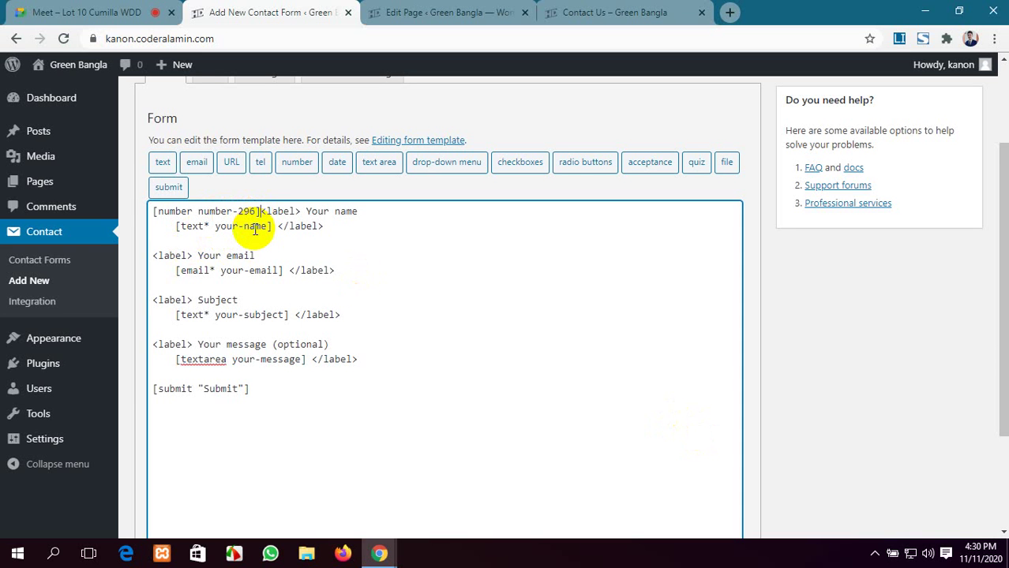
key("Return")
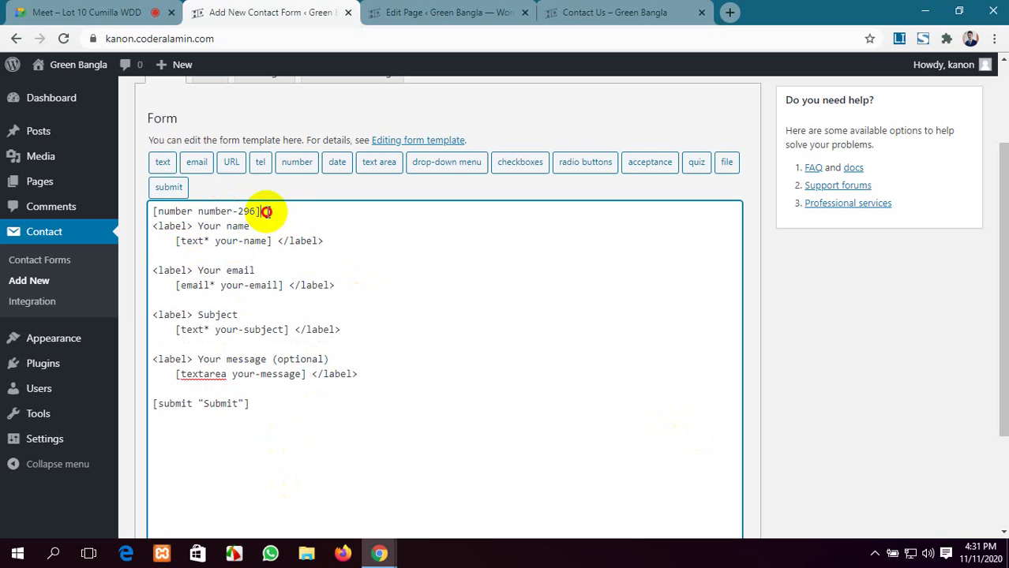
Step: Move the [number number-296] tag to an indented line below the your-email field in the form template and save the form
left_click_drag(267, 211, 140, 204)
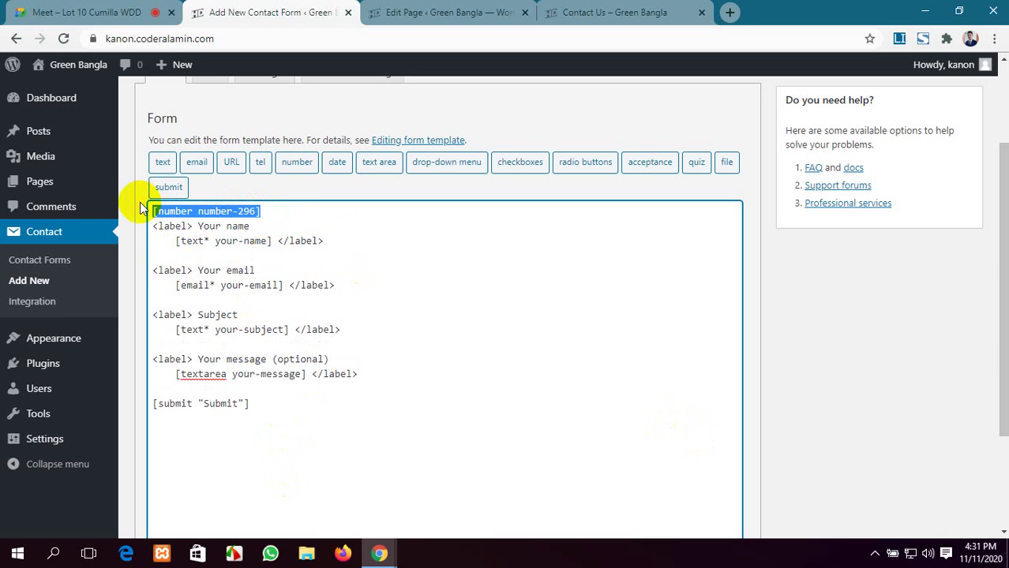
key("BackSpace")
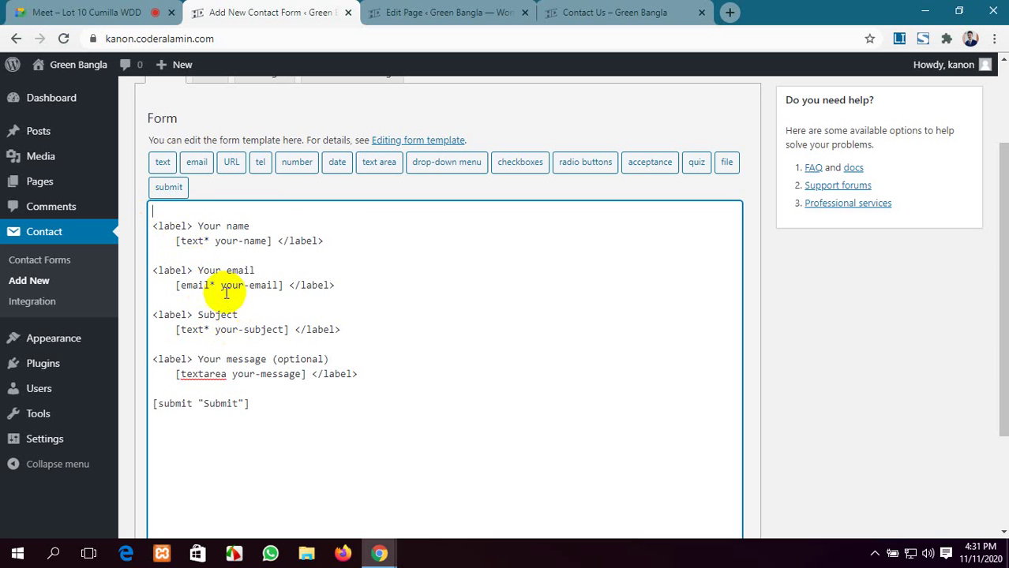
left_click(344, 284)
key("Return")
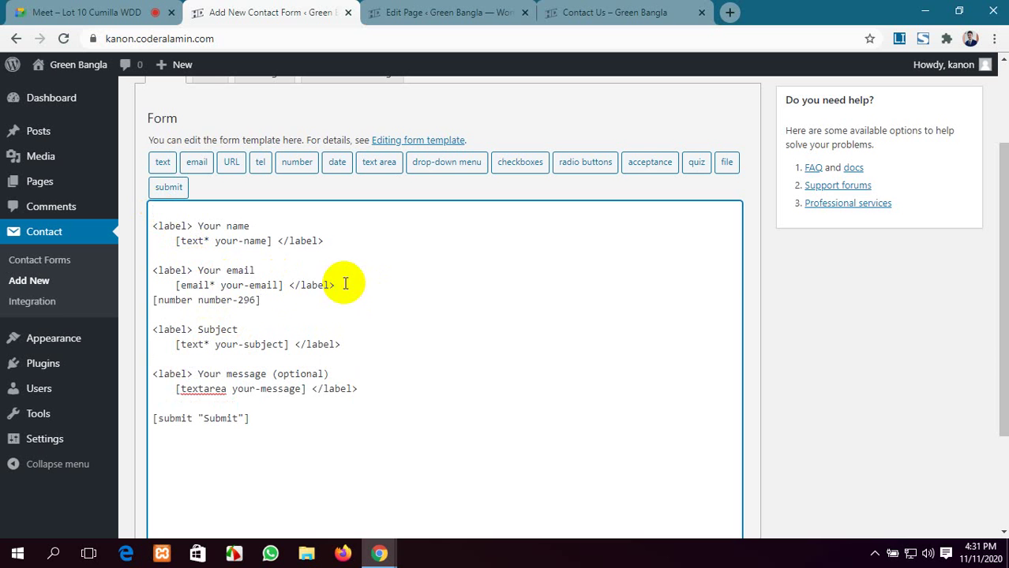
scroll(154, 298, "down", 2)
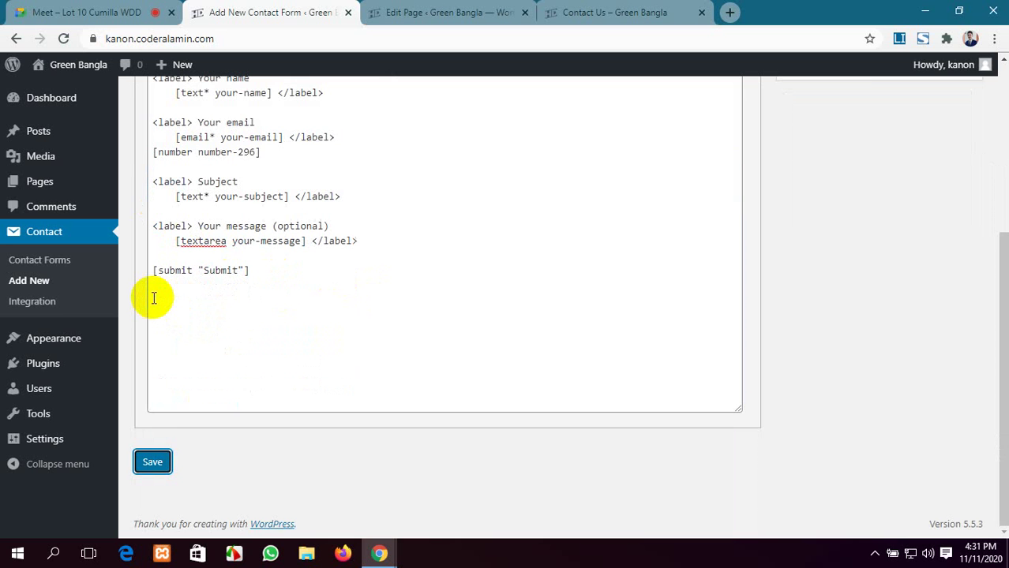
scroll(154, 299, "up", 2)
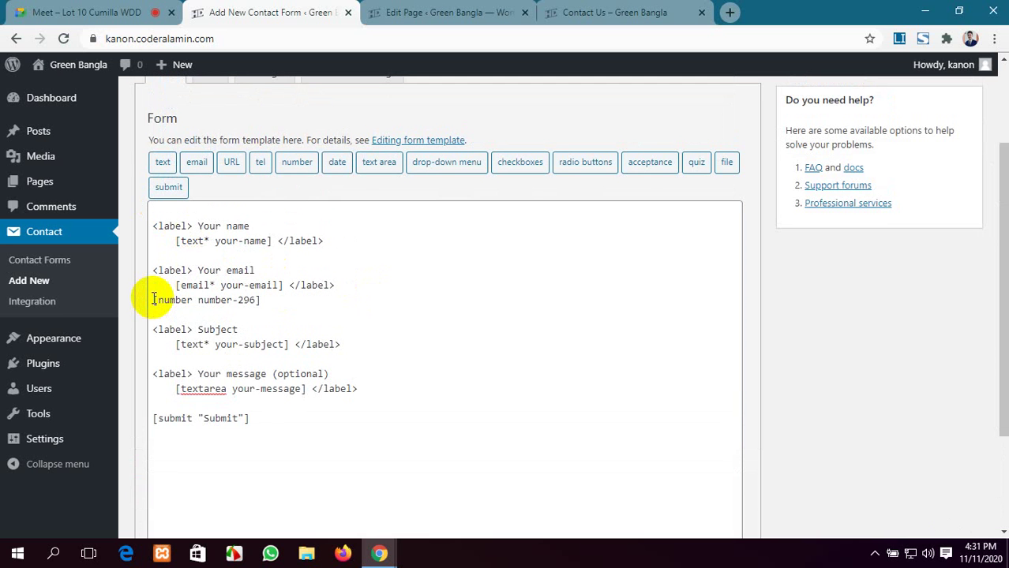
left_click(156, 300)
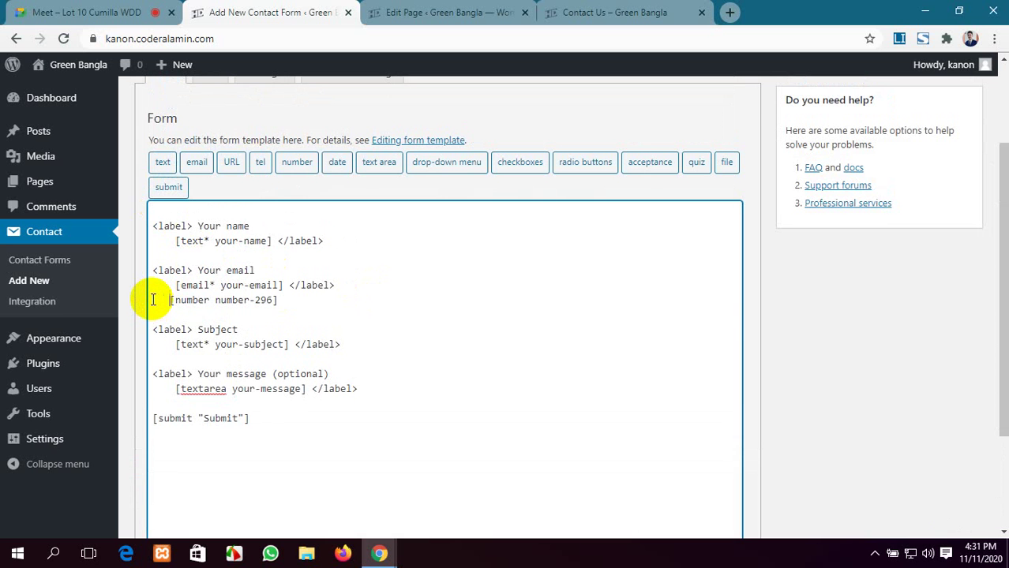
scroll(877, 260, "up", 2)
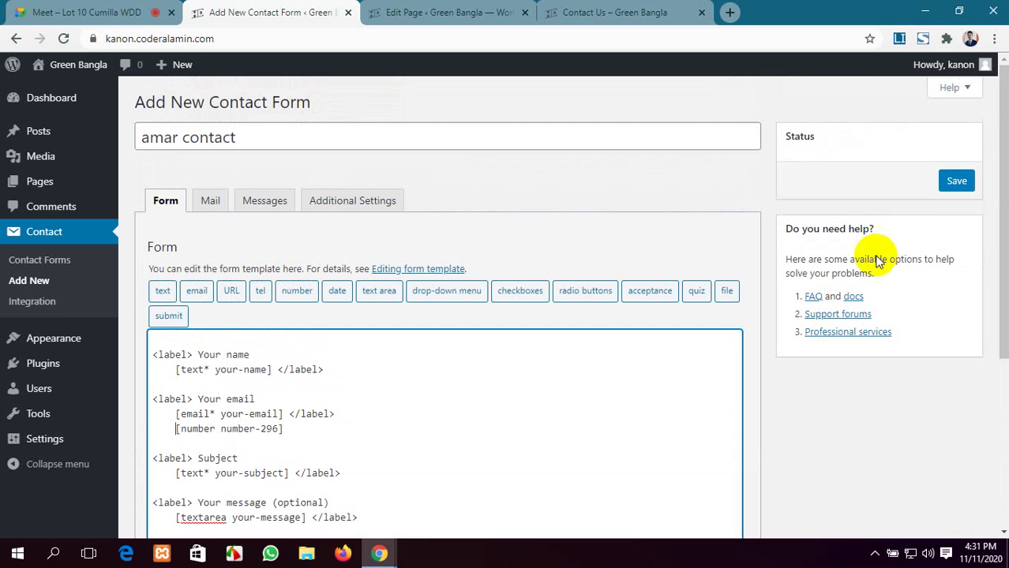
left_click(956, 182)
scroll(378, 348, "down", 3)
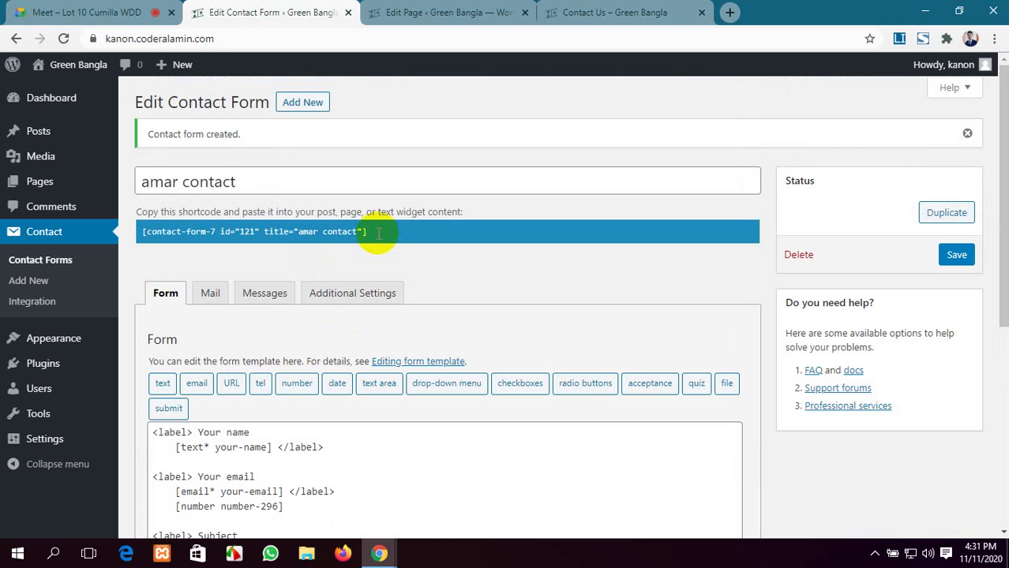
Step: Copy the amar contact form's shortcode from the Contact Forms list
left_click(378, 233)
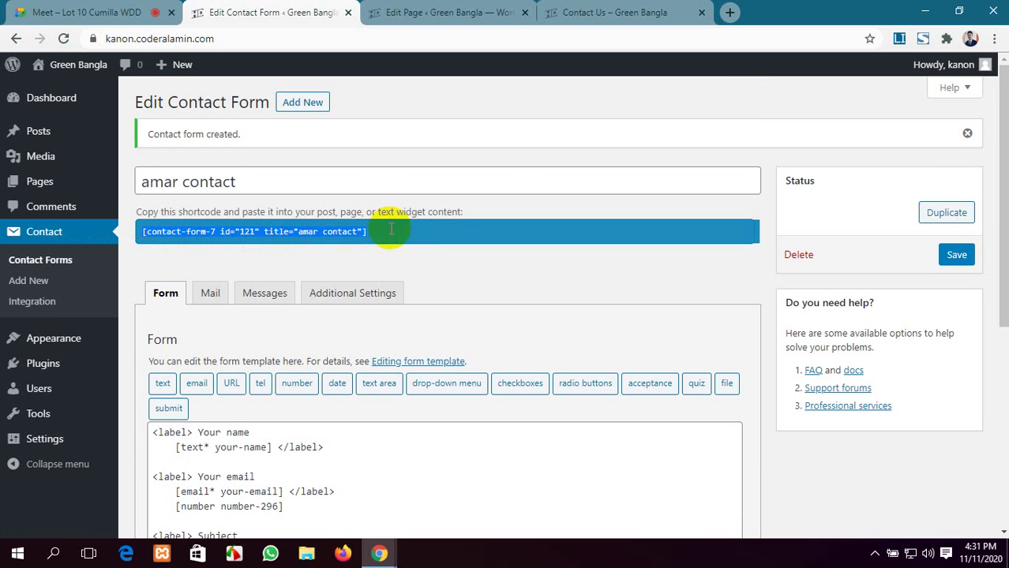
left_click(41, 262)
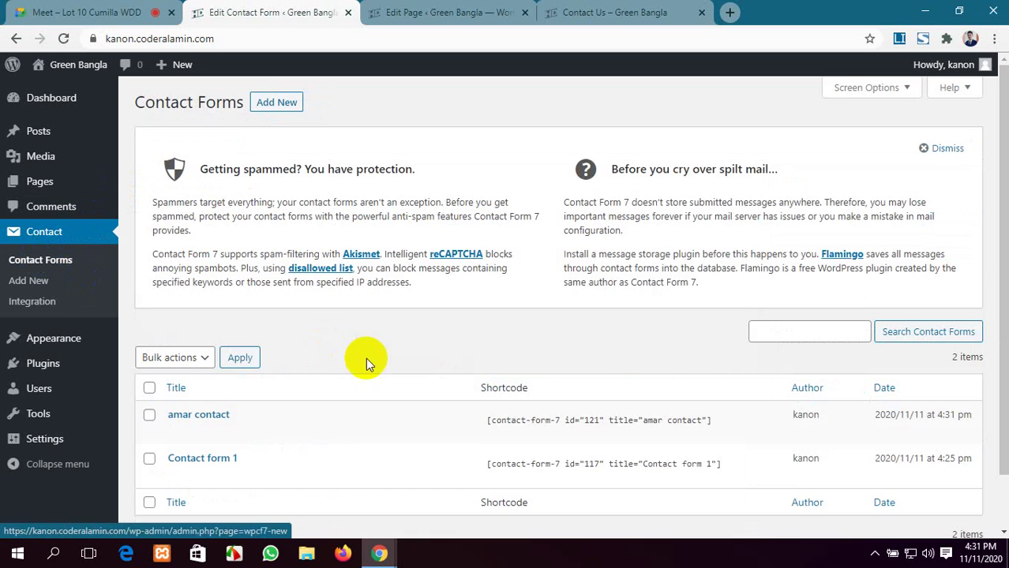
scroll(360, 360, "down", 1)
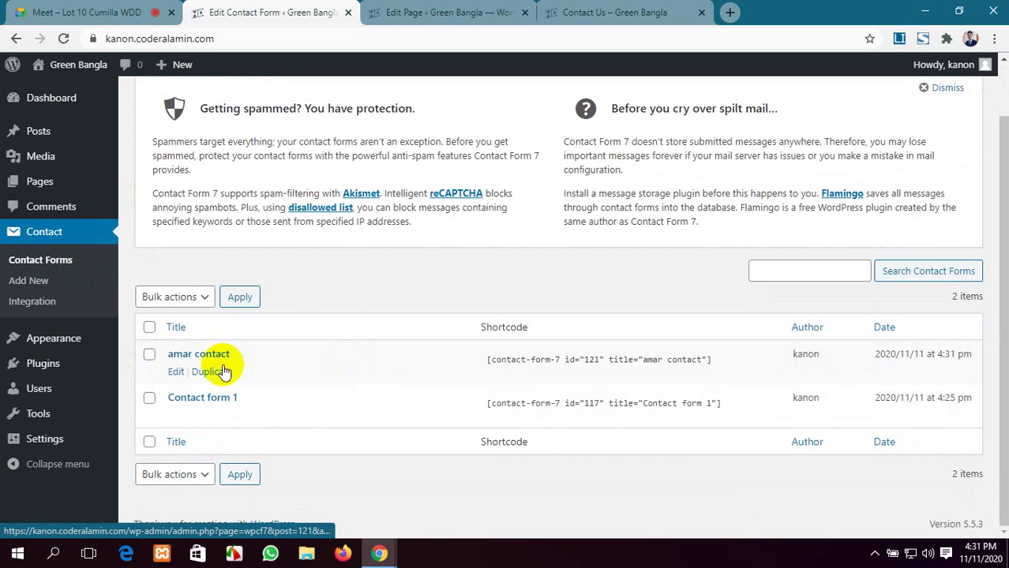
left_click(715, 361)
key("ctrl+c")
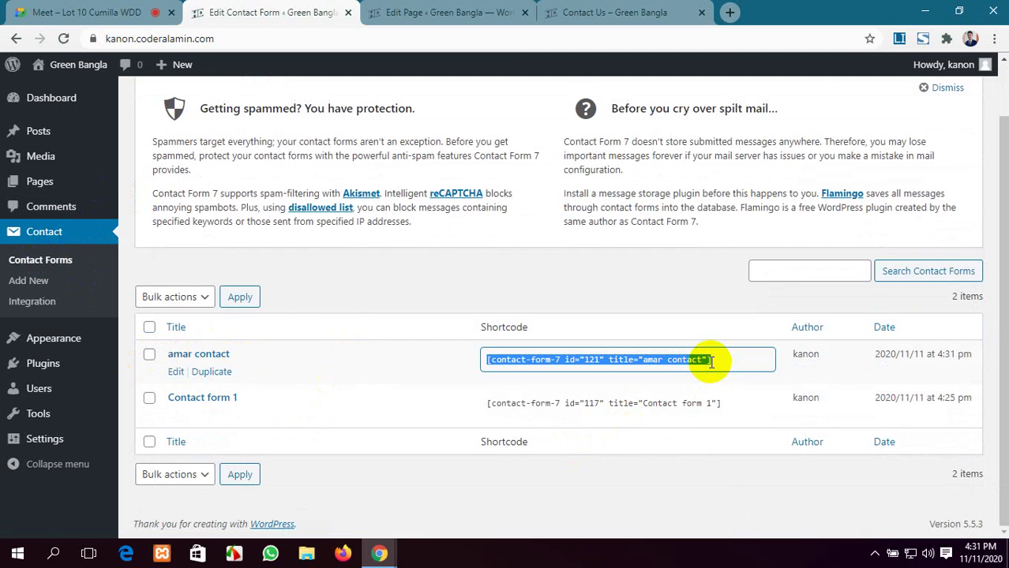
Step: Remove the Contact Form 7 block from the Contact Us page in the editor
left_click(456, 12)
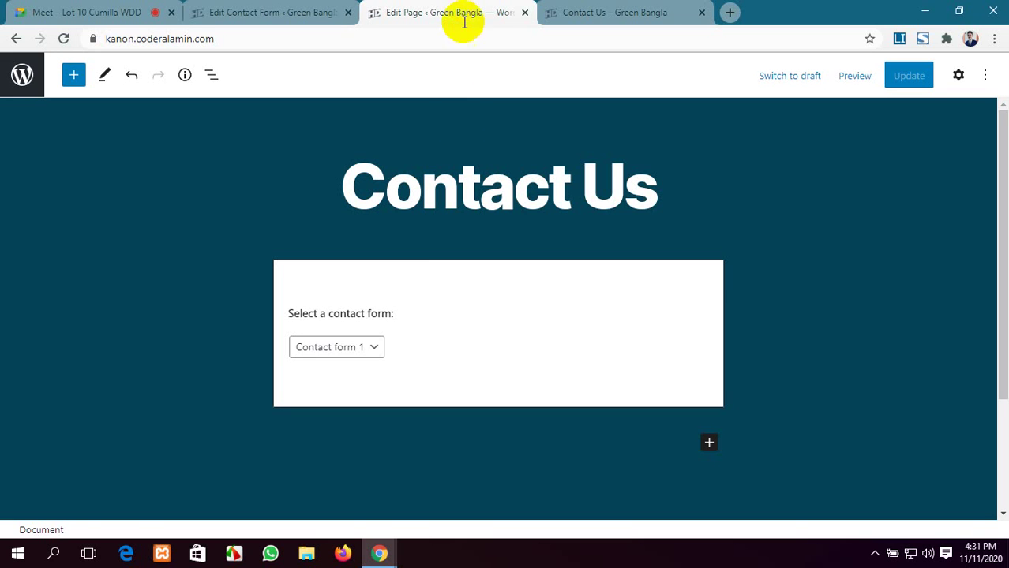
right_click(574, 339)
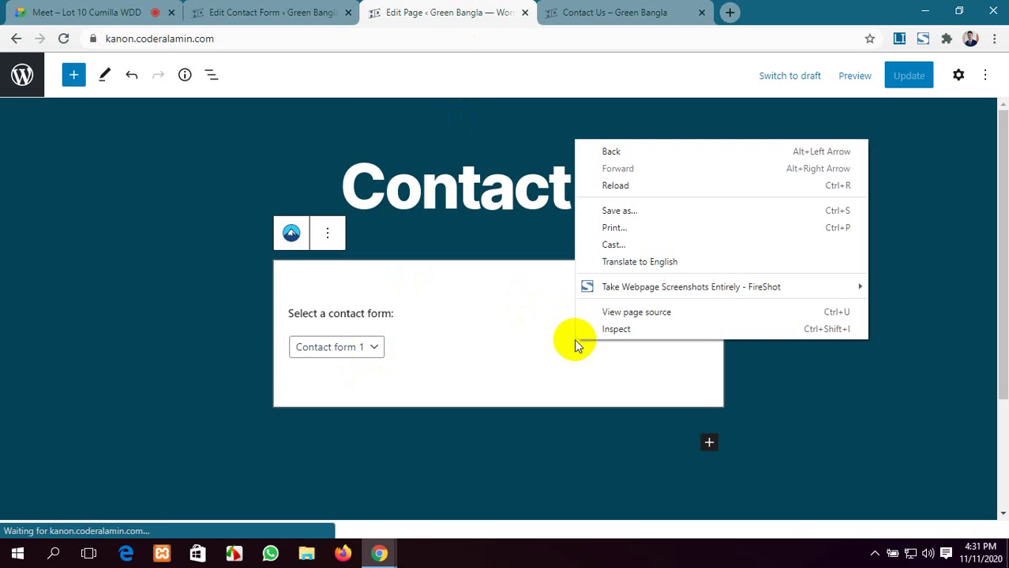
left_click(321, 235)
left_click(321, 281)
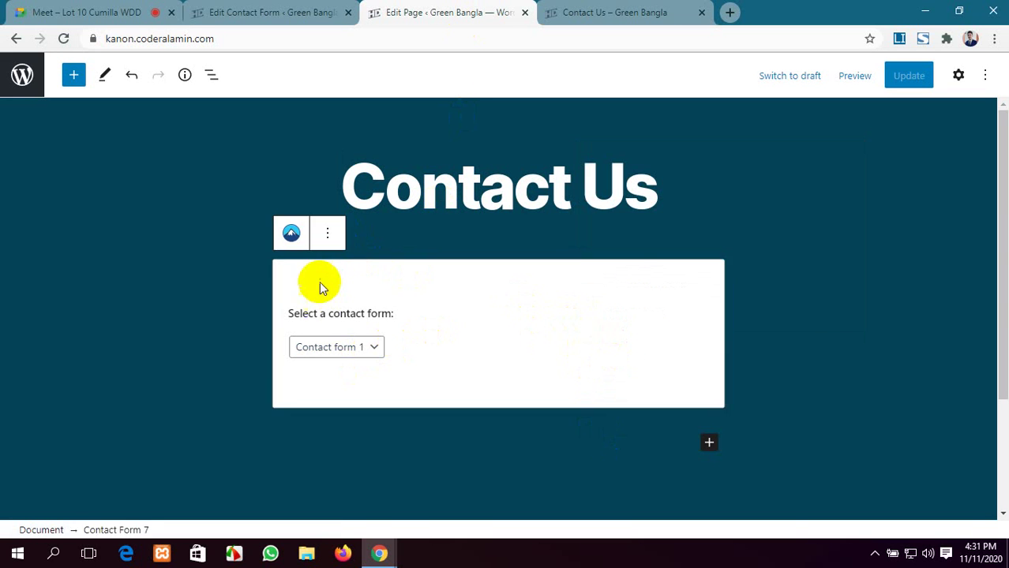
left_click(326, 233)
scroll(393, 521, "down", 1)
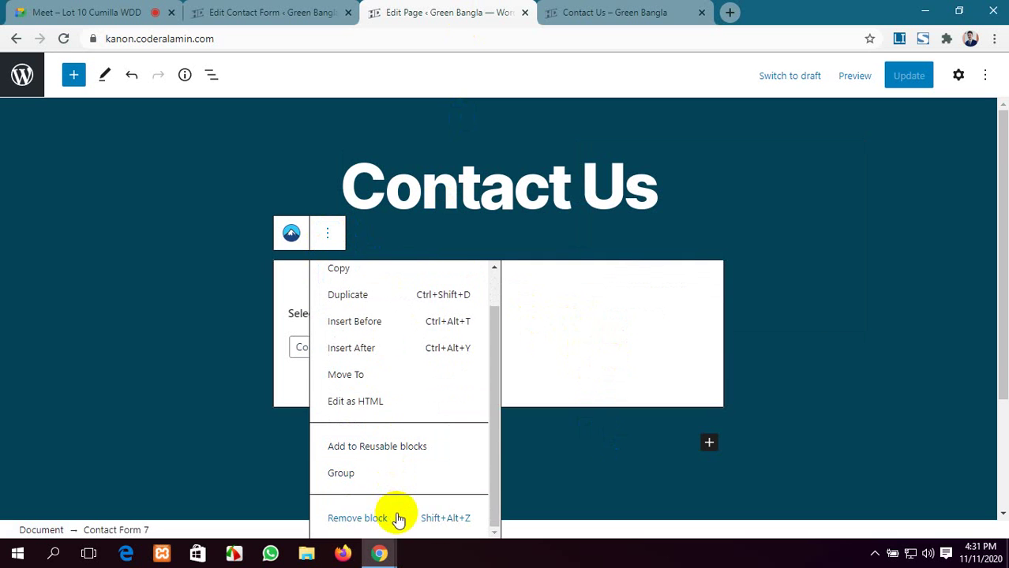
left_click(394, 518)
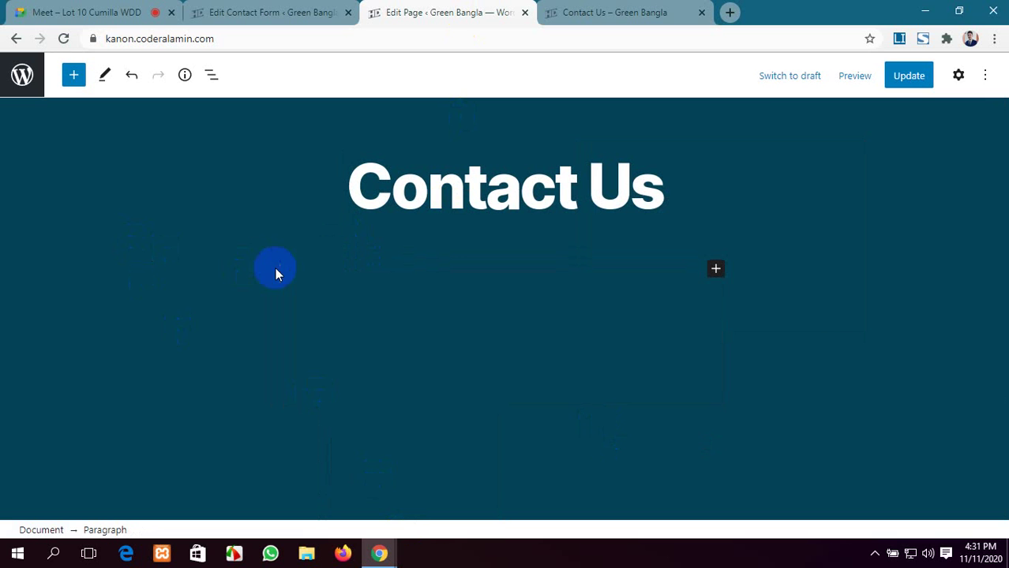
Step: Insert a Shortcode block on the Contact Us page containing [contact-form-7 id="121" title="amar contact"]
left_click(73, 77)
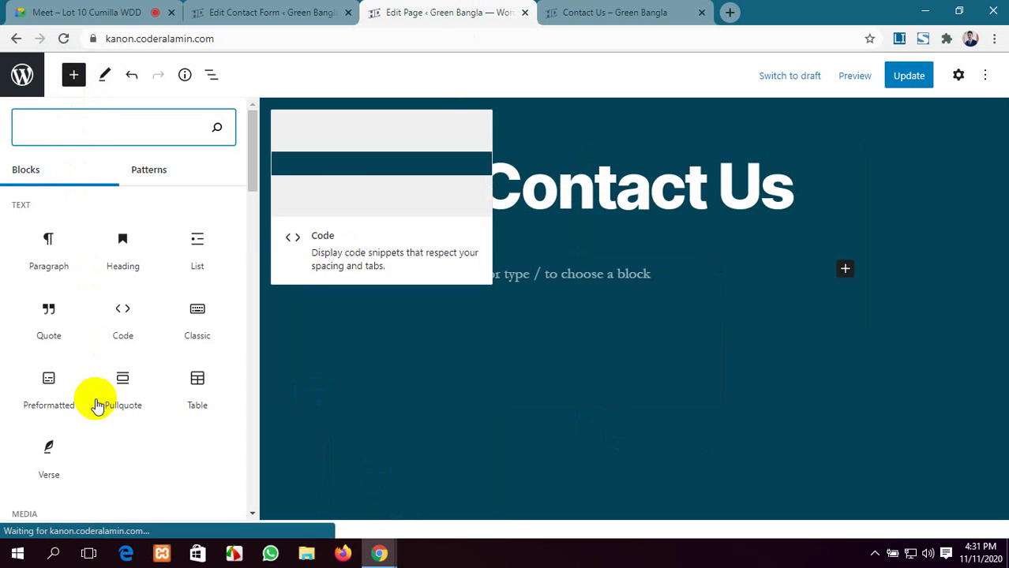
scroll(97, 406, "down", 3)
scroll(97, 405, "down", 3)
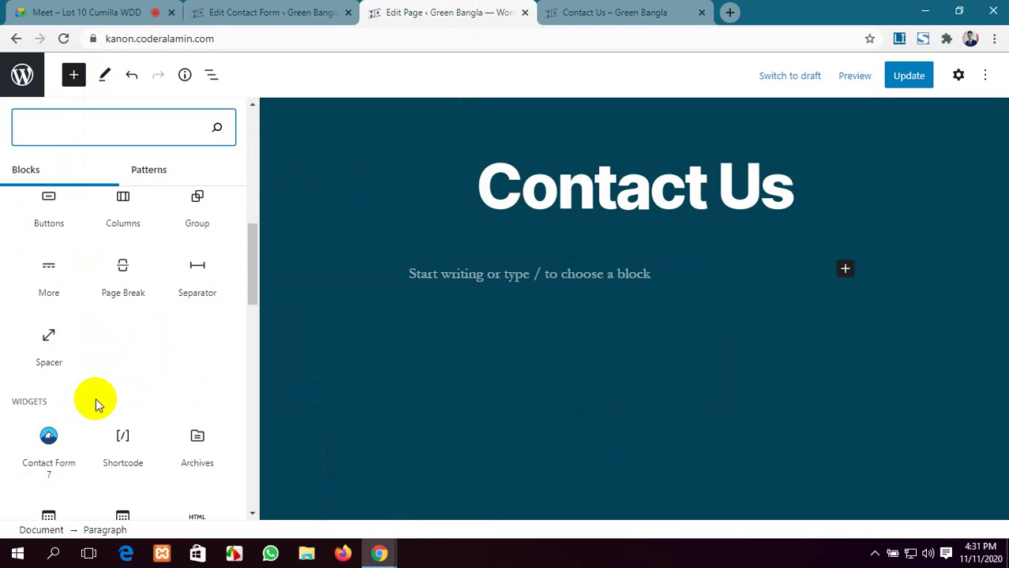
scroll(97, 405, "down", 2)
left_click(110, 378)
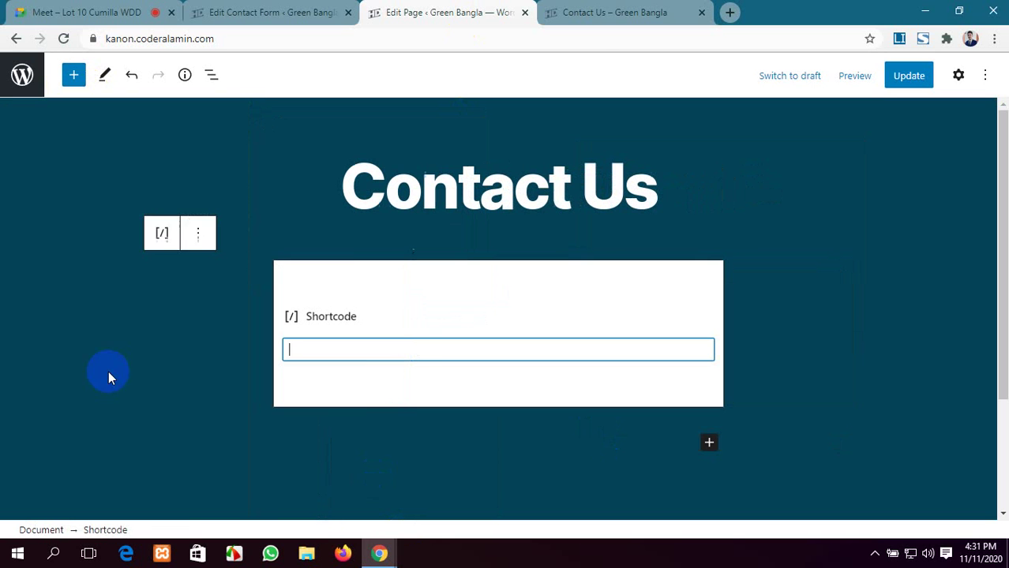
key("ctrl+v")
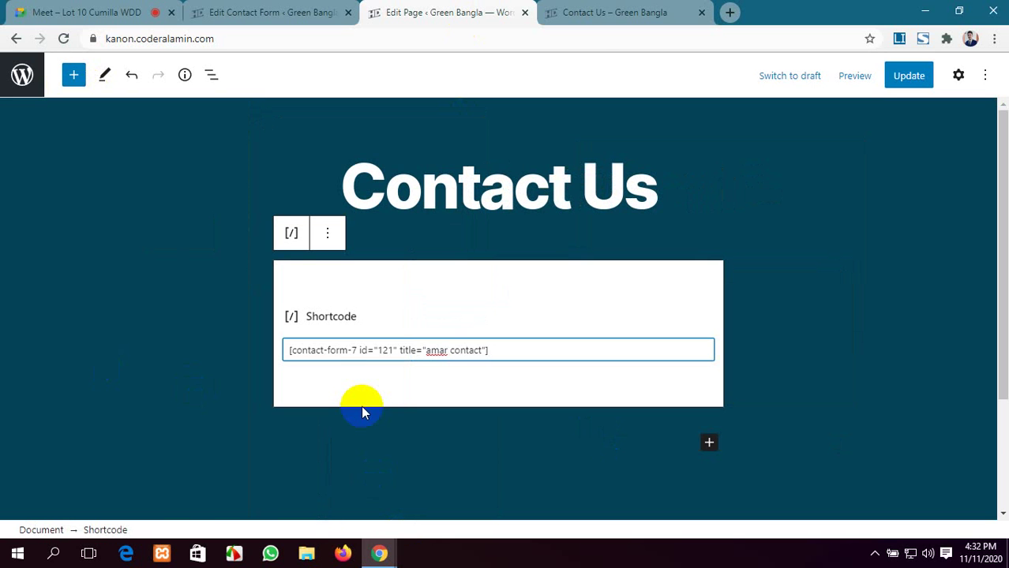
Step: Update the Contact Us page and check the number field below the email field on its live version
left_click(903, 75)
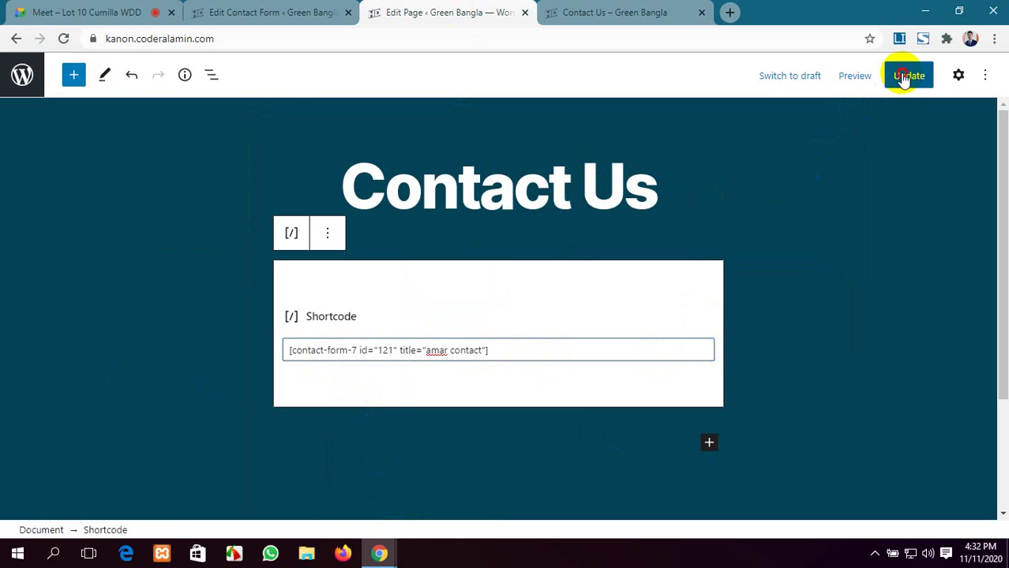
left_click(657, 10)
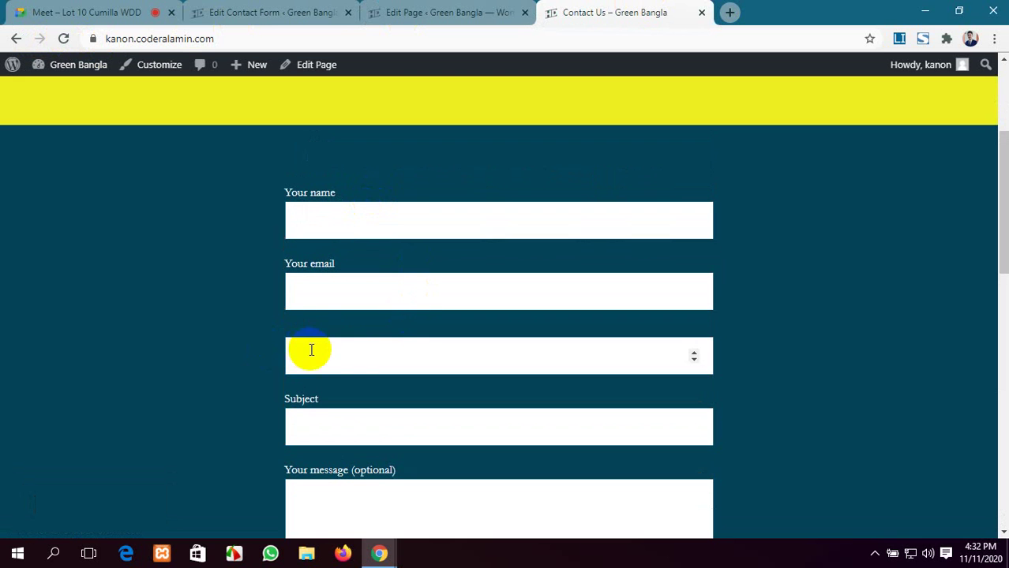
left_click(395, 365)
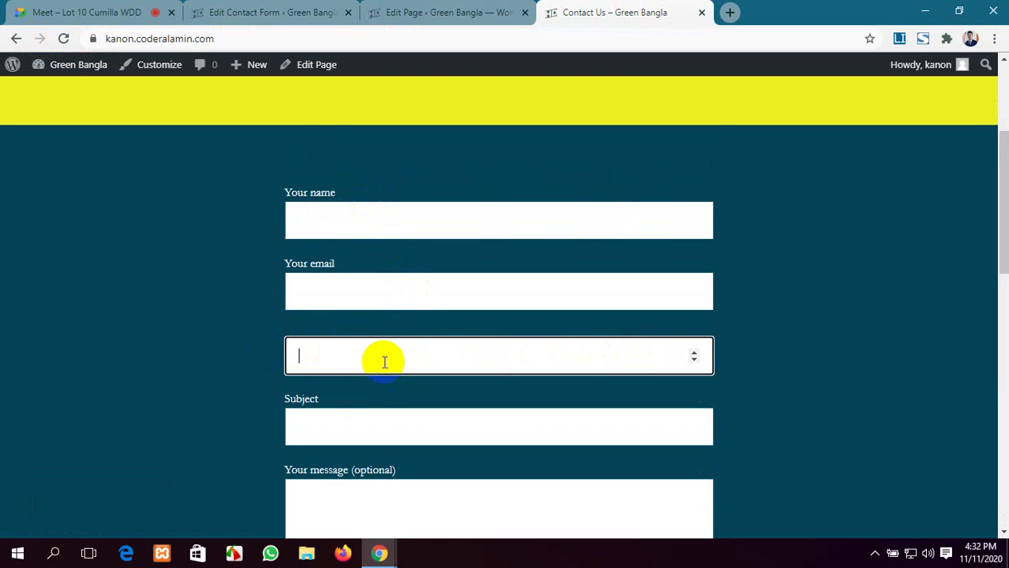
scroll(387, 363, "down", 1)
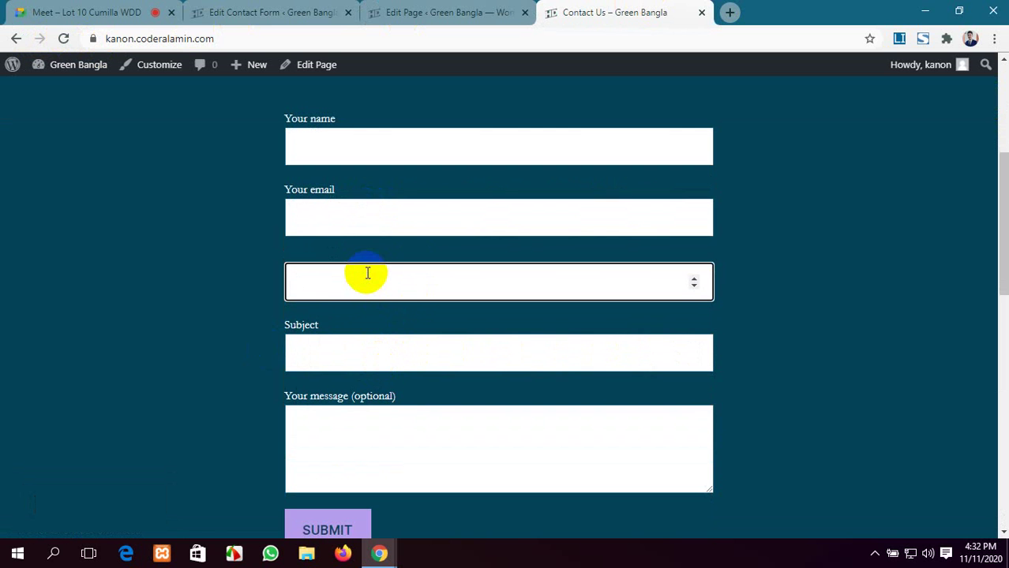
Step: Recheck the page's shortcode against the Contact Forms list and close the Contact Us page editor
left_click(385, 9)
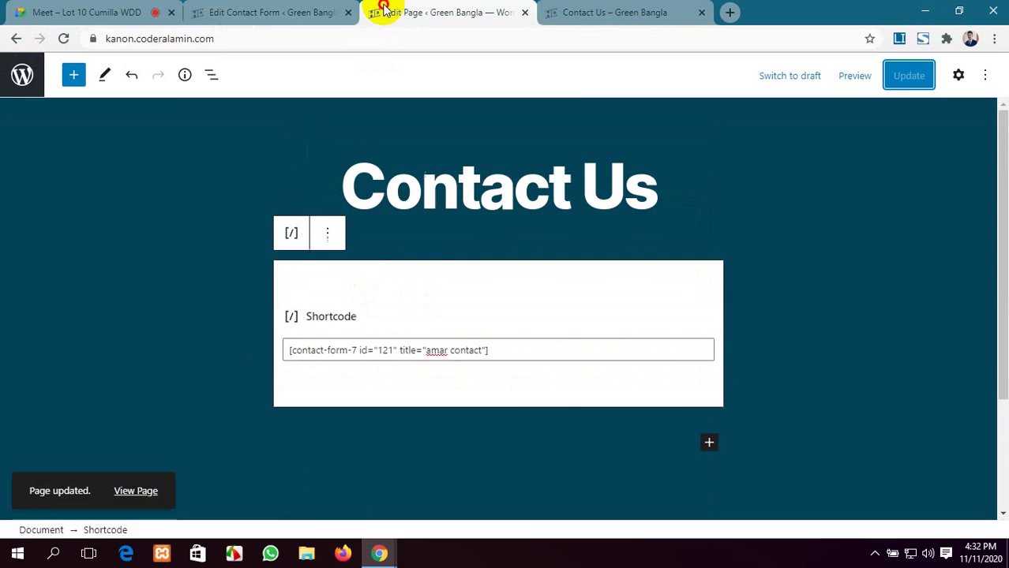
left_click(189, 8)
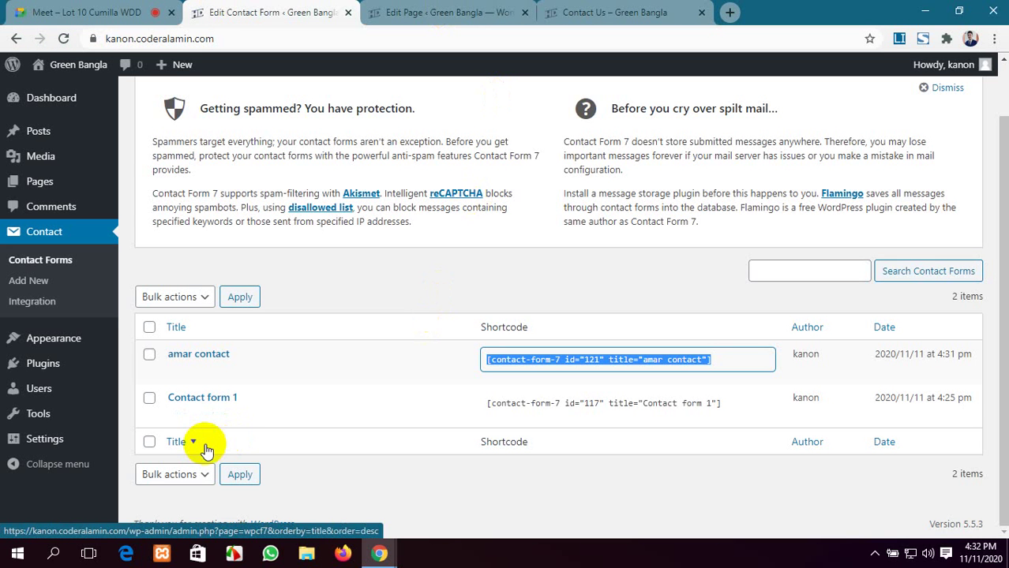
left_click(493, 11)
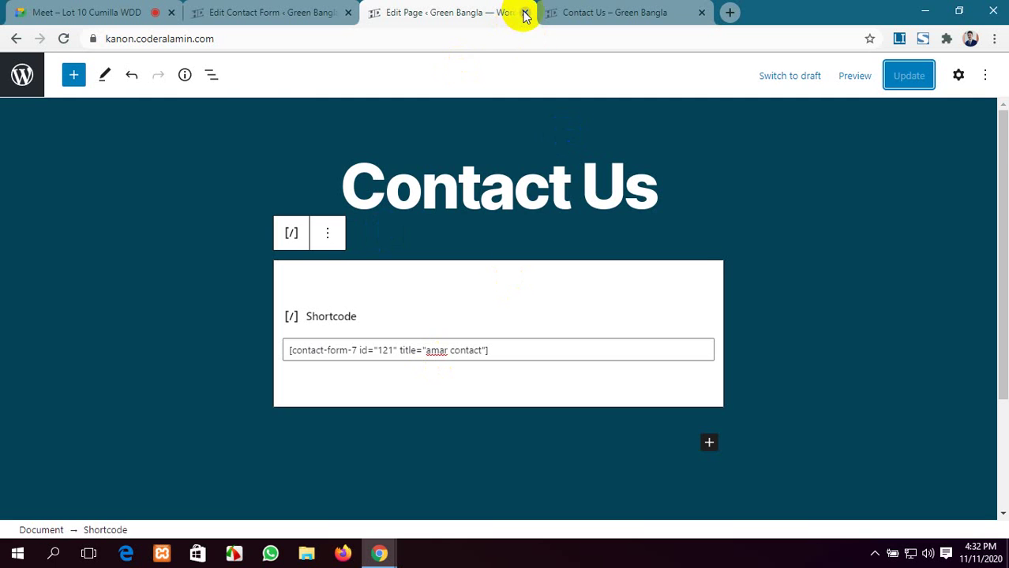
left_click(525, 14)
Step: Open the site's live Team page and examine its content area from header to footer
scroll(473, 221, "up", 4)
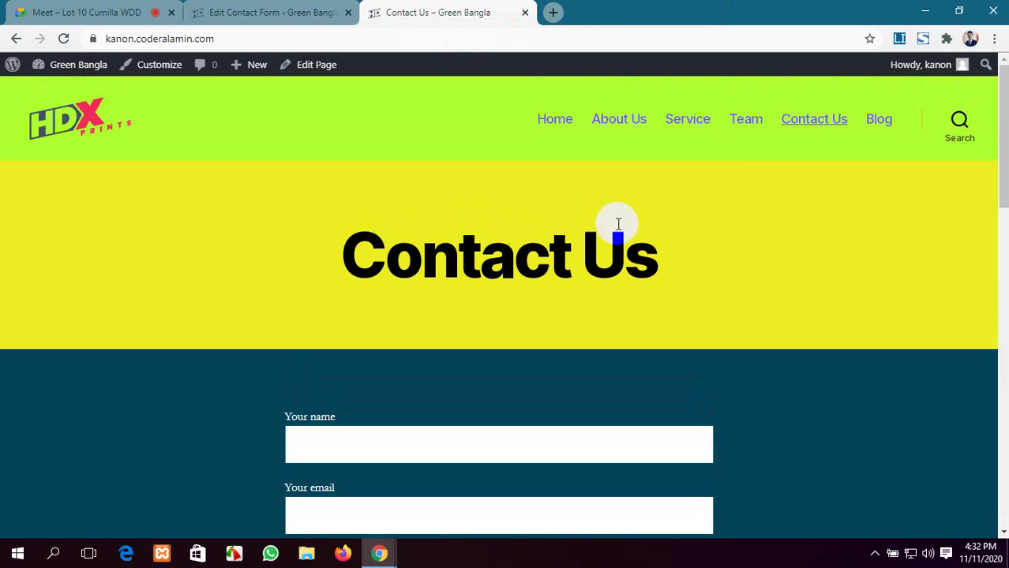
left_click(739, 125)
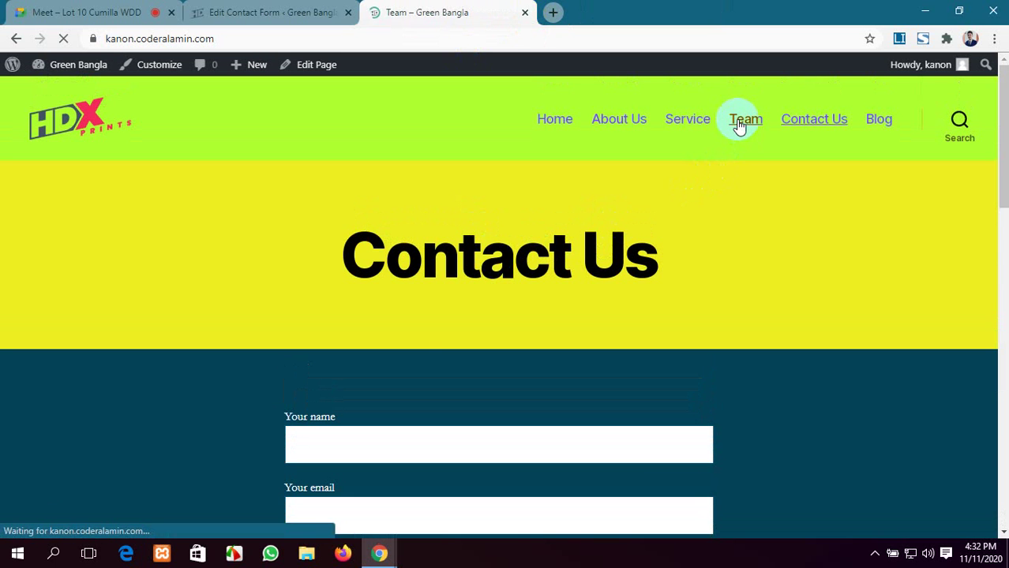
scroll(407, 372, "down", 4)
scroll(653, 401, "up", 4)
scroll(350, 368, "down", 3)
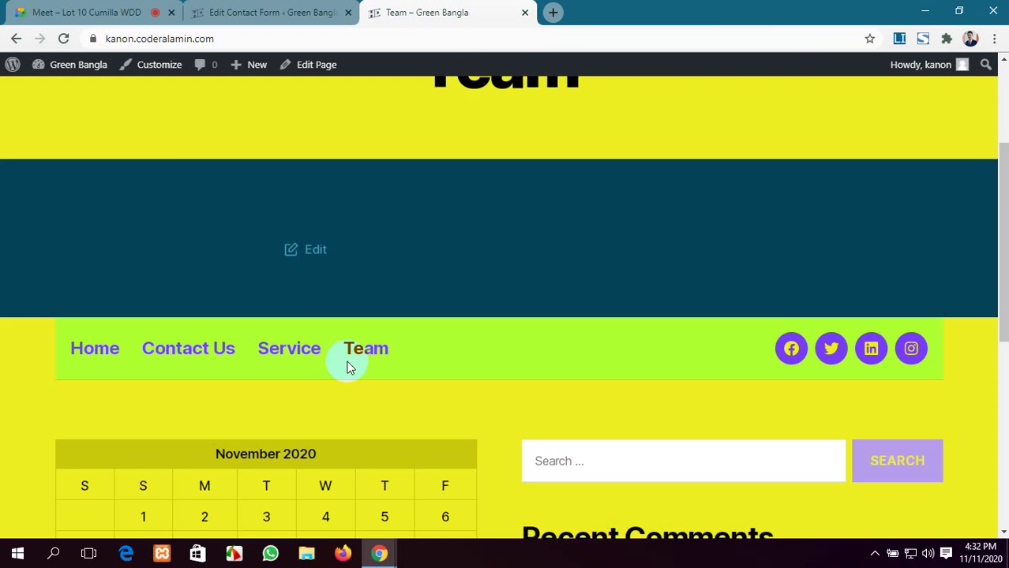
scroll(350, 368, "down", 1)
scroll(347, 186, "up", 3)
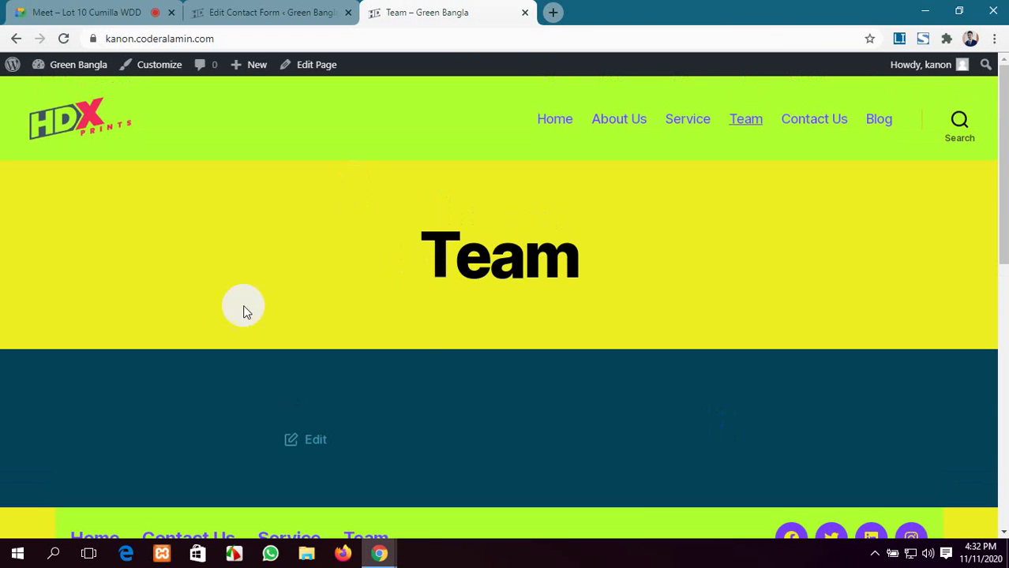
Step: Return to the site's admin area and search the plugin directory for "team"
left_click(308, 11)
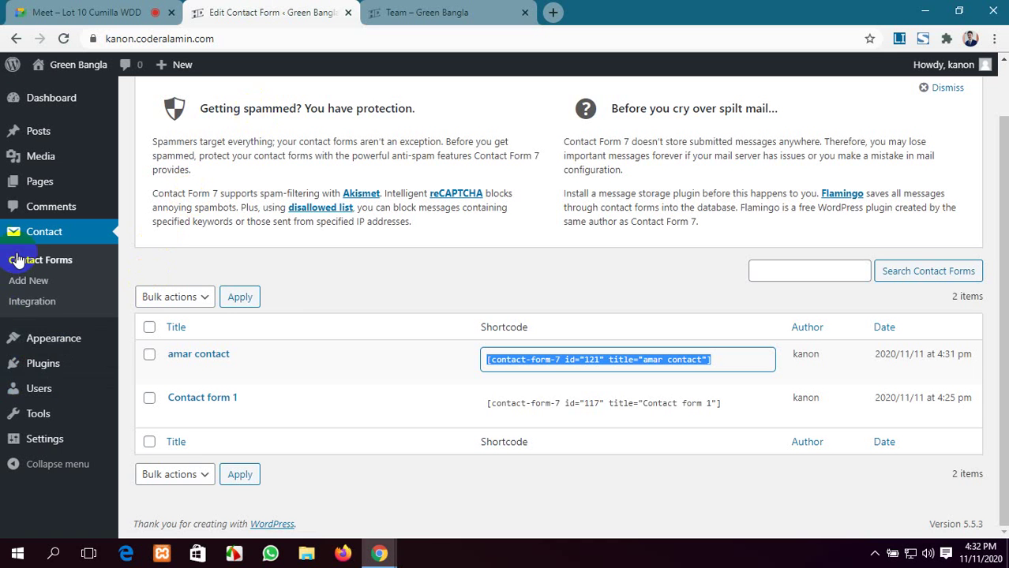
mouse_move(68, 366)
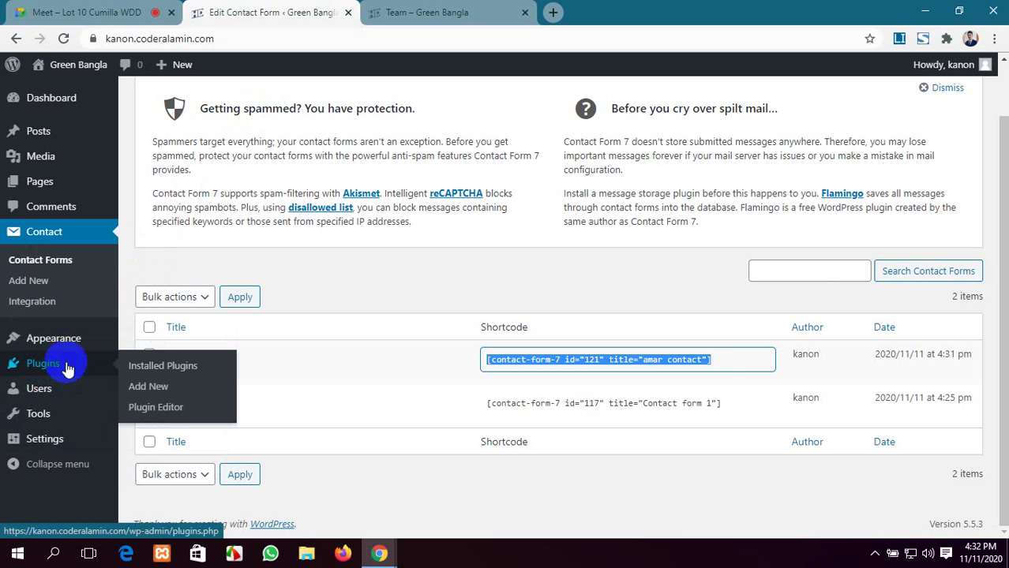
left_click(156, 388)
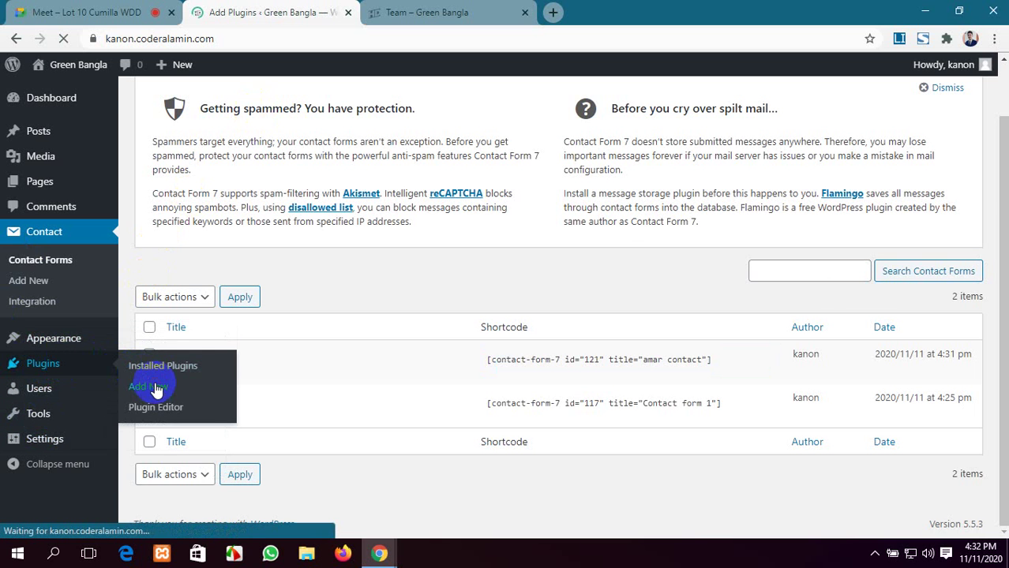
scroll(193, 351, "down", 1)
scroll(668, 232, "up", 1)
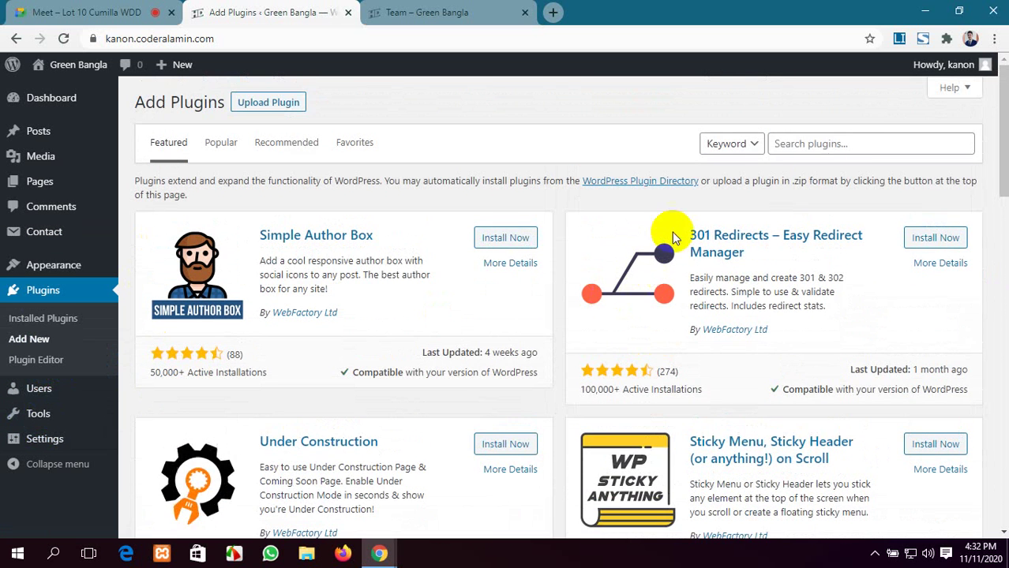
left_click(863, 142)
type("team")
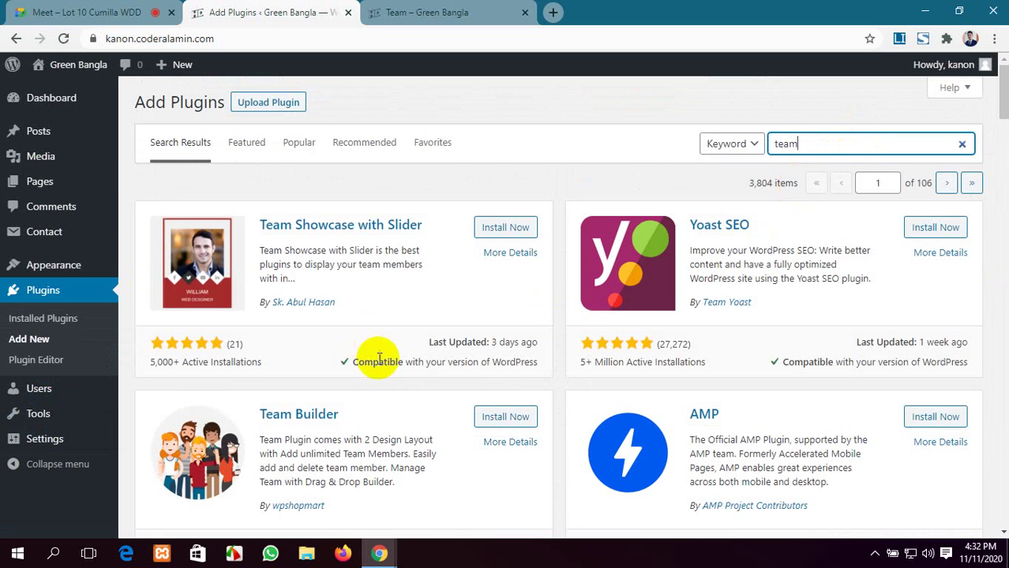
Step: Review the first team plugin results and refine the plugin search to "team member"
scroll(379, 361, "down", 4)
scroll(380, 362, "down", 1)
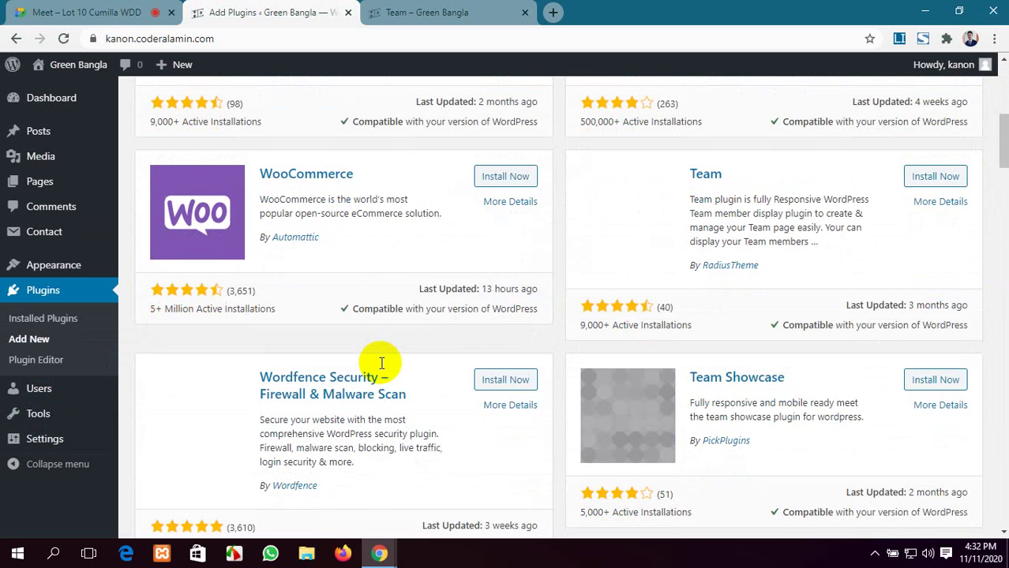
scroll(380, 363, "up", 5)
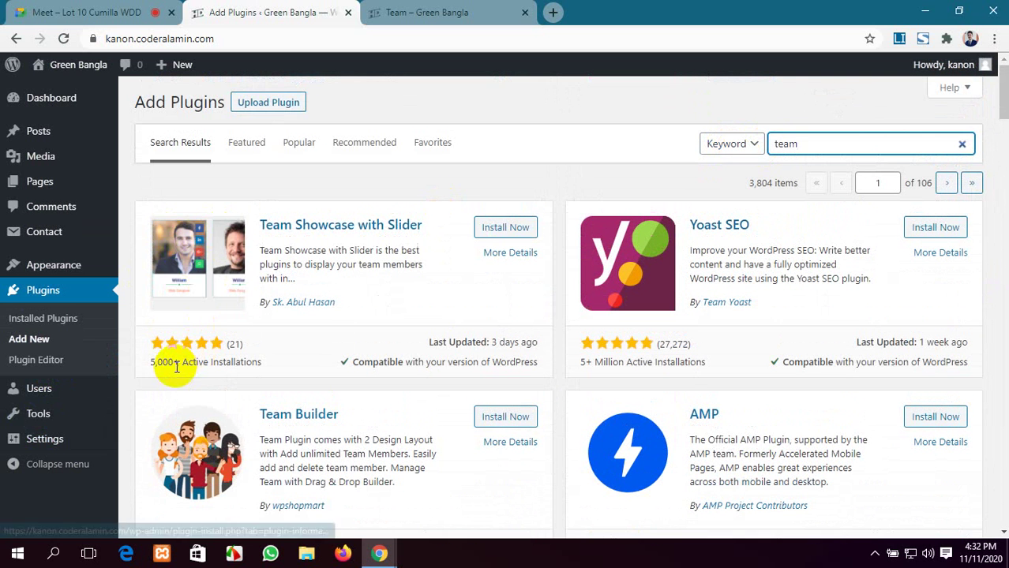
scroll(675, 383, "down", 1)
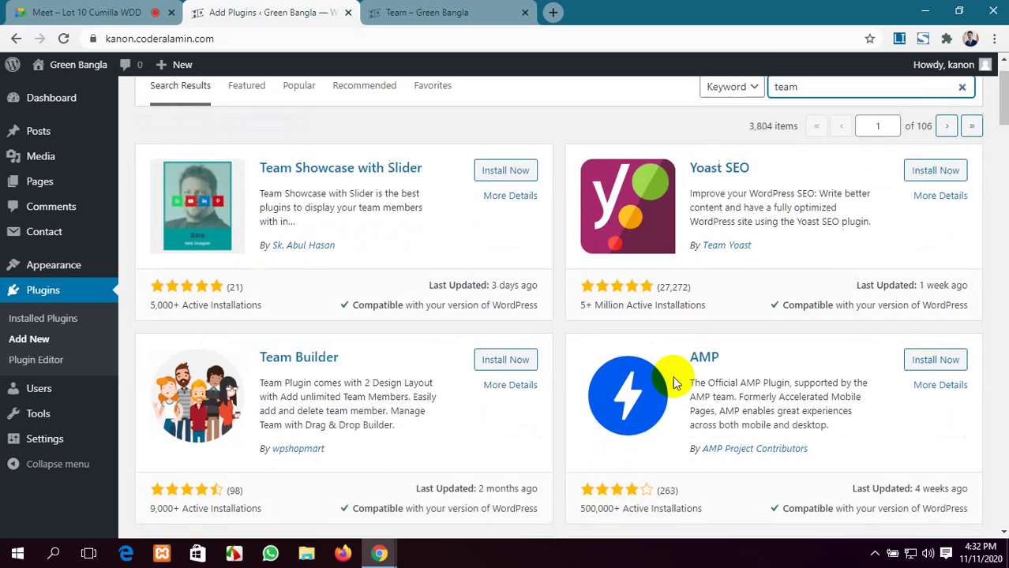
scroll(671, 379, "up", 2)
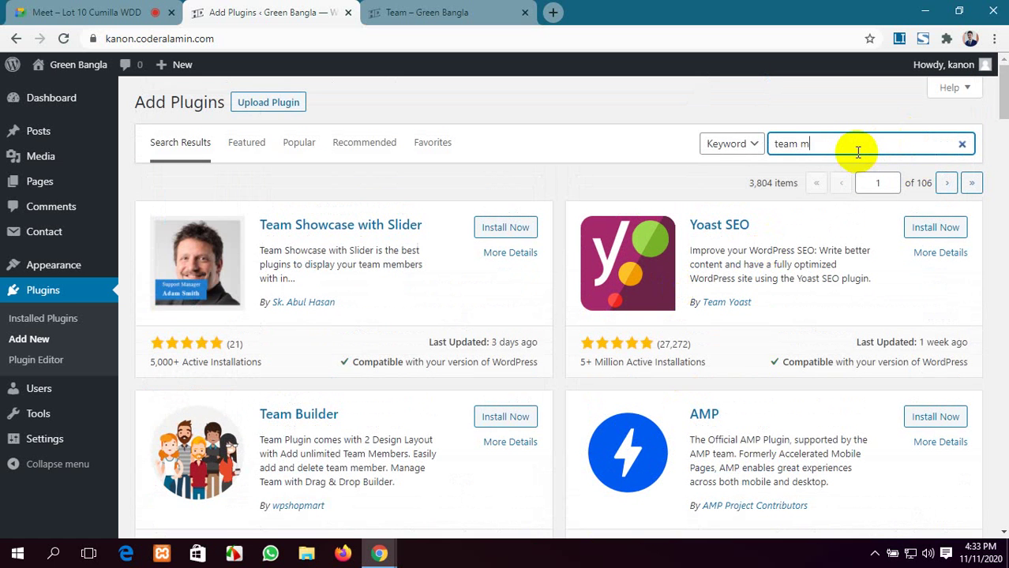
type("mber")
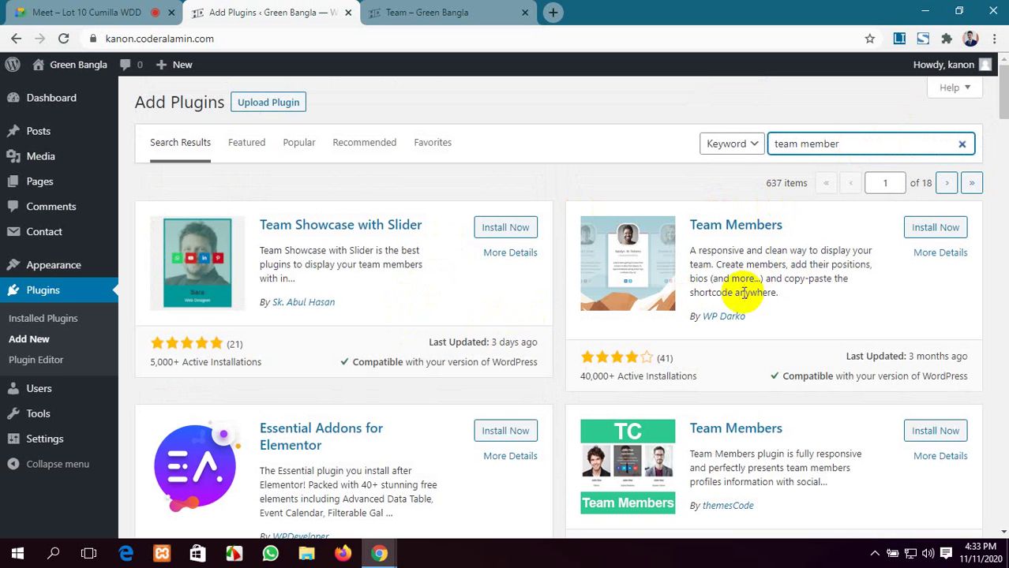
Step: Compare the team member plugins by star rating, active installations, last update and compatibility
scroll(632, 300, "down", 1)
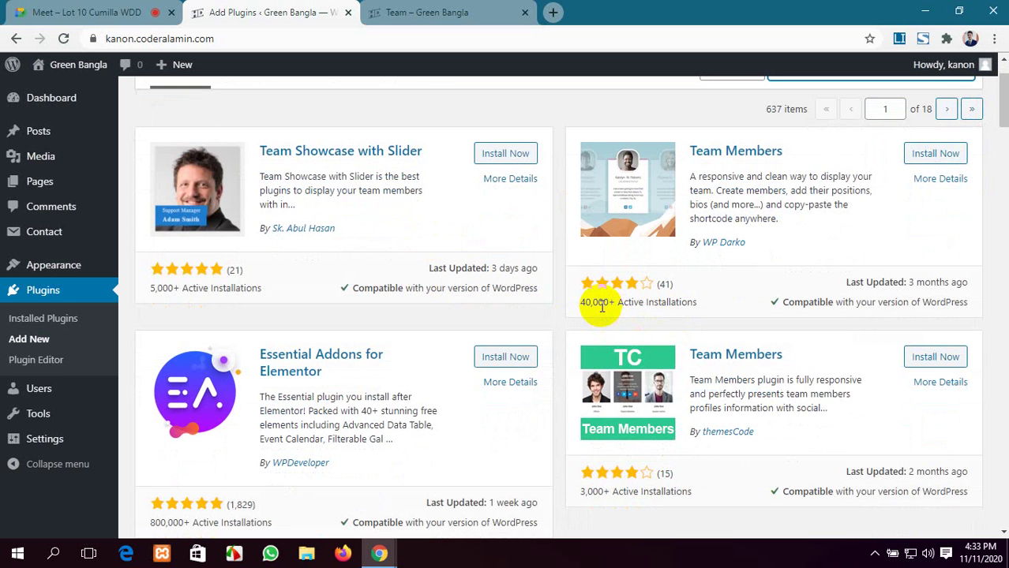
scroll(601, 308, "down", 2)
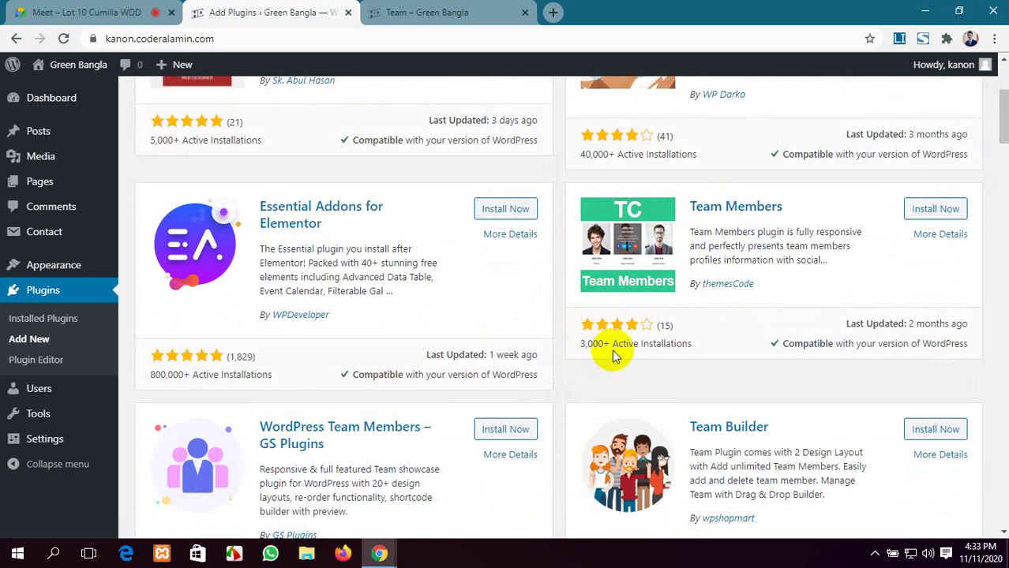
scroll(304, 456, "down", 2)
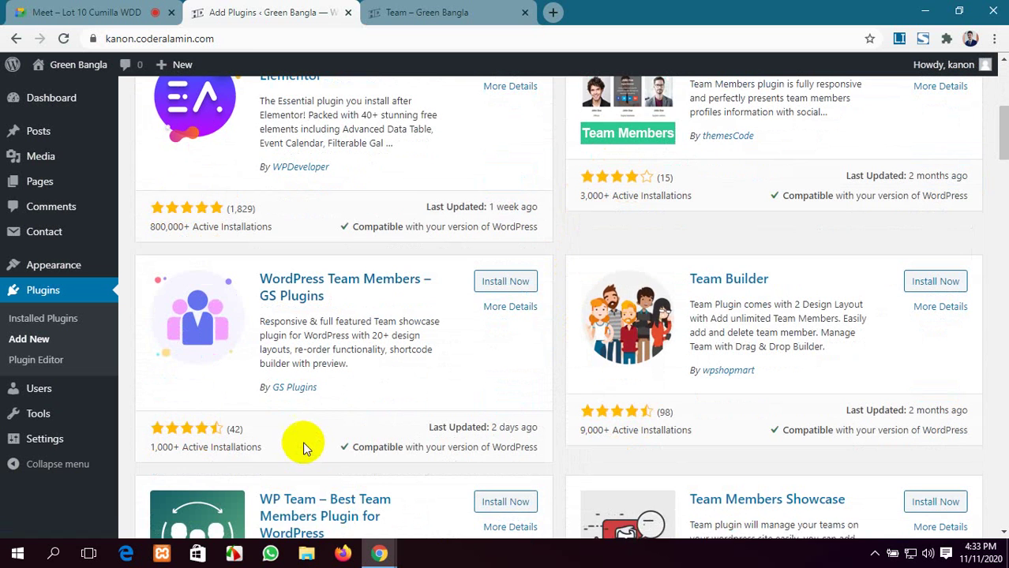
scroll(307, 450, "down", 1)
scroll(824, 254, "down", 5)
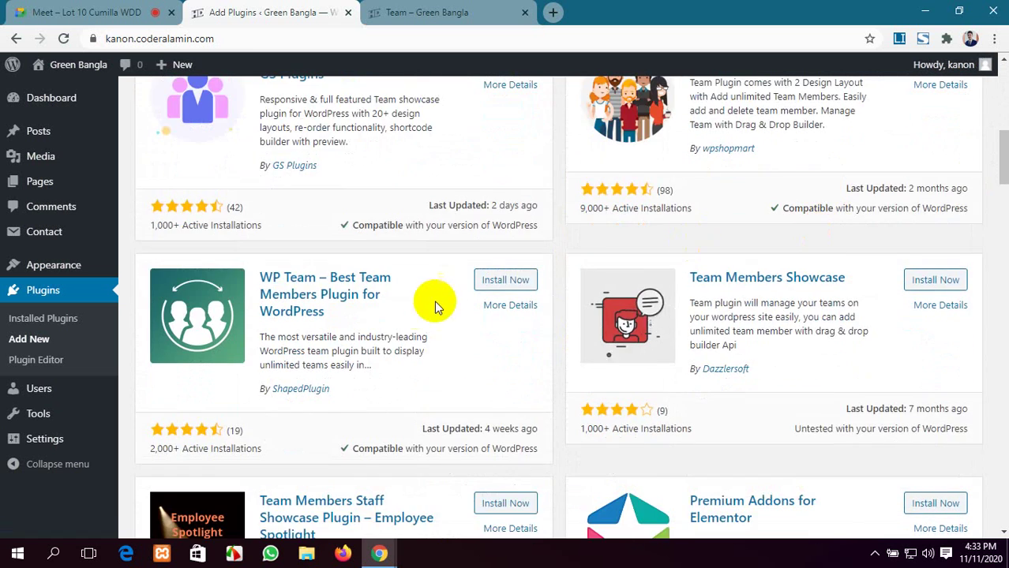
scroll(415, 308, "down", 5)
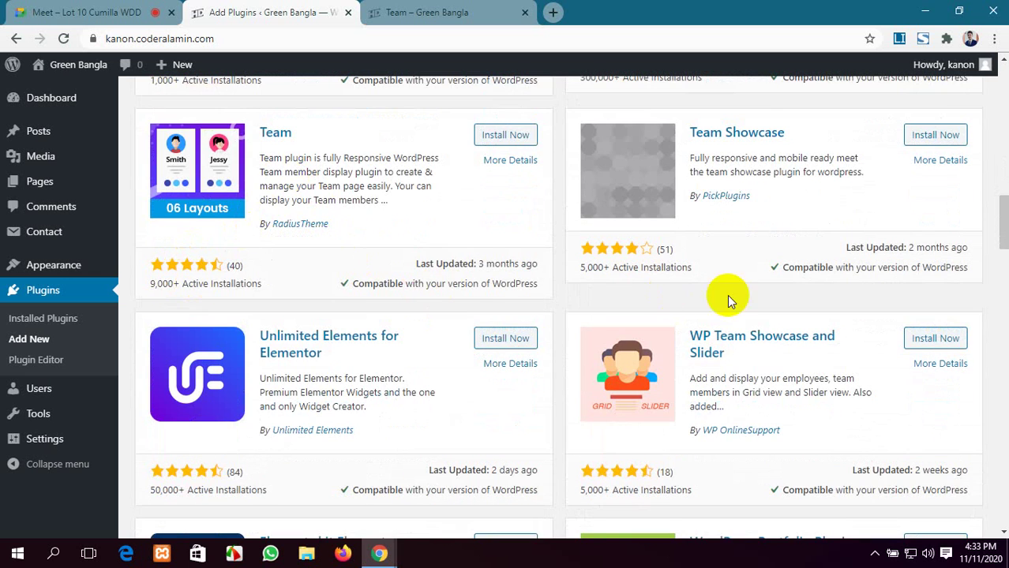
scroll(727, 296, "down", 5)
scroll(299, 360, "down", 2)
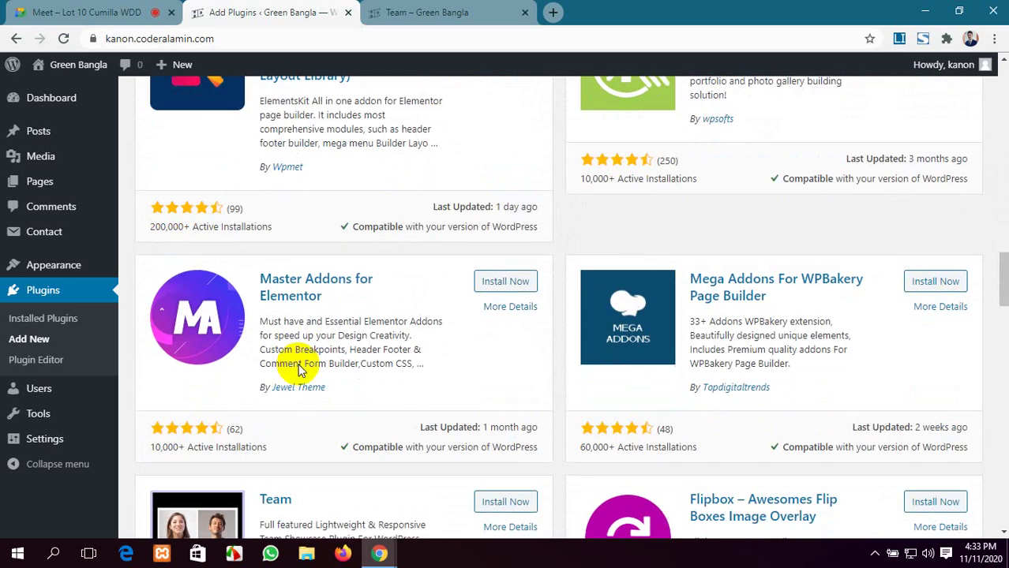
scroll(586, 345, "down", 5)
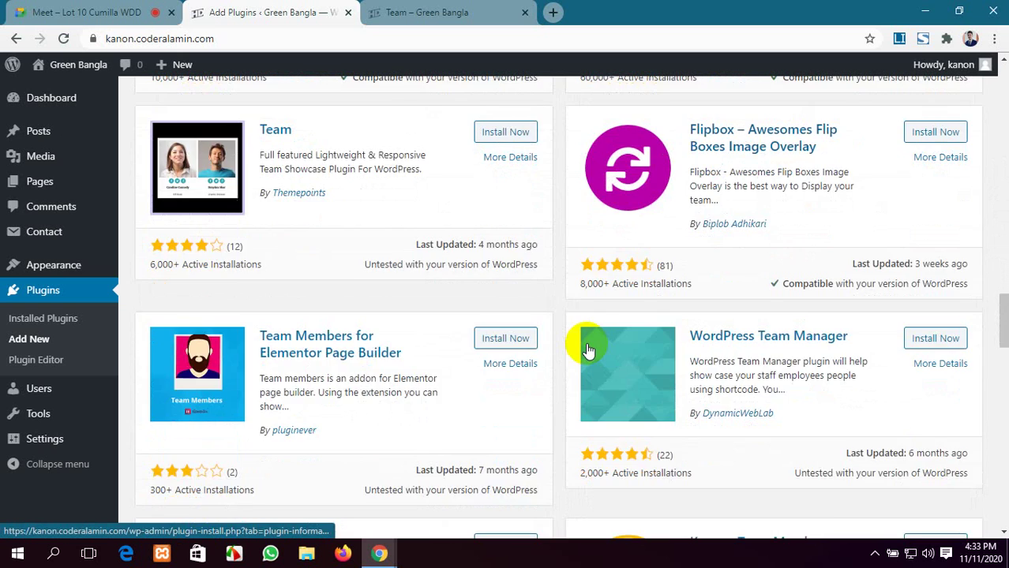
scroll(589, 350, "up", 4)
scroll(589, 350, "up", 10)
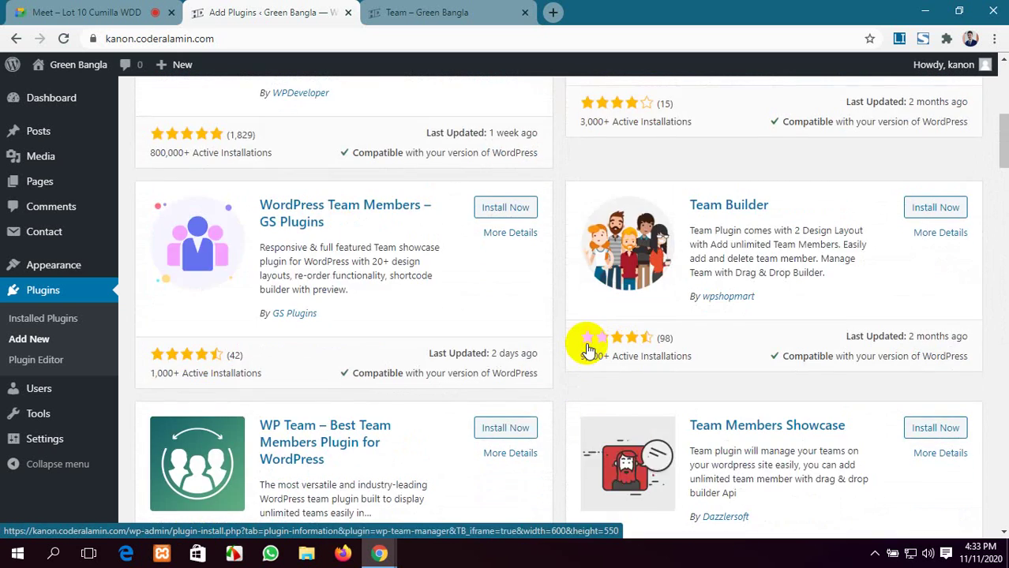
scroll(589, 350, "up", 1)
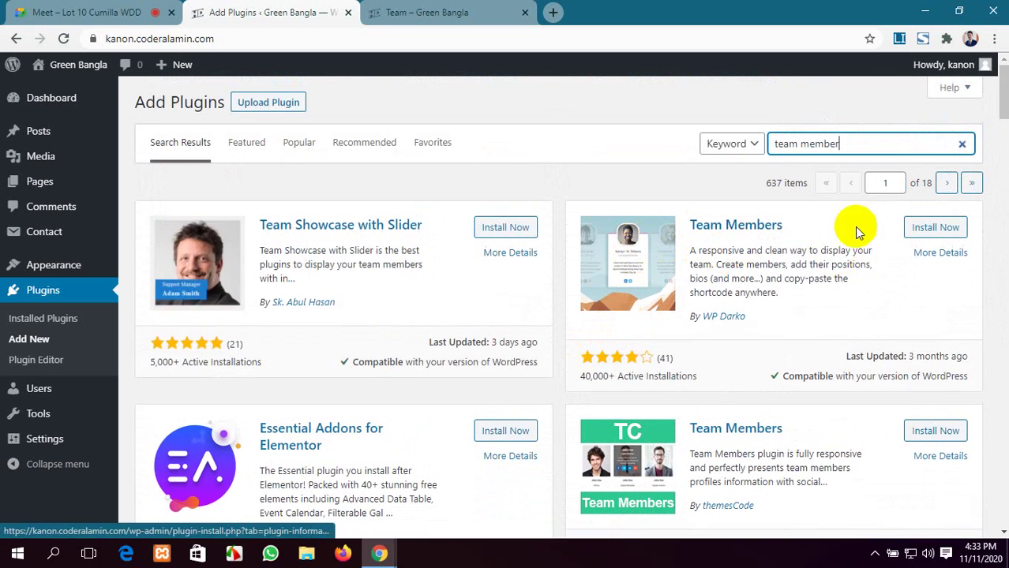
Step: Install and activate the Team Members plugin by WP Darko
left_click(923, 234)
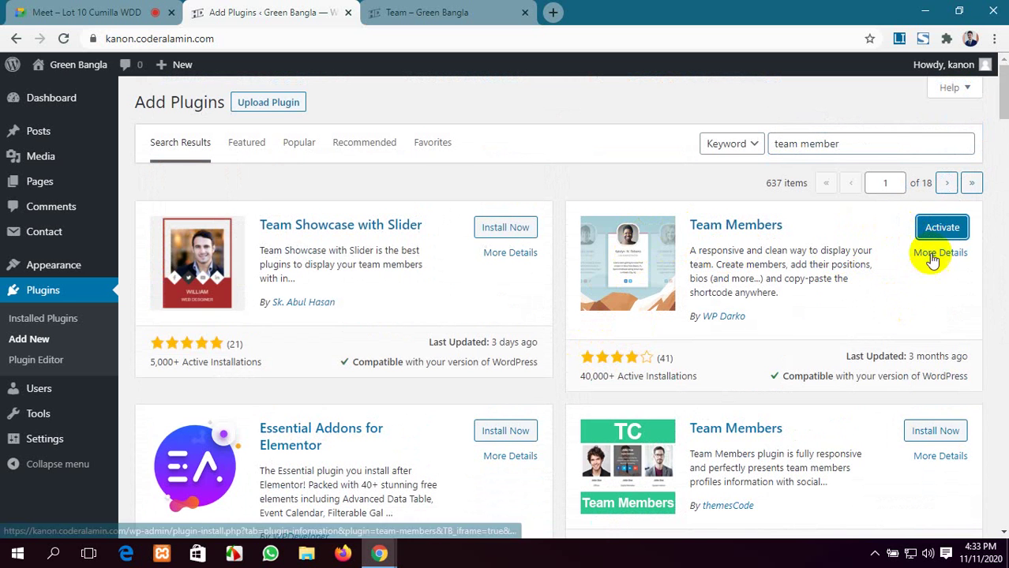
left_click(944, 228)
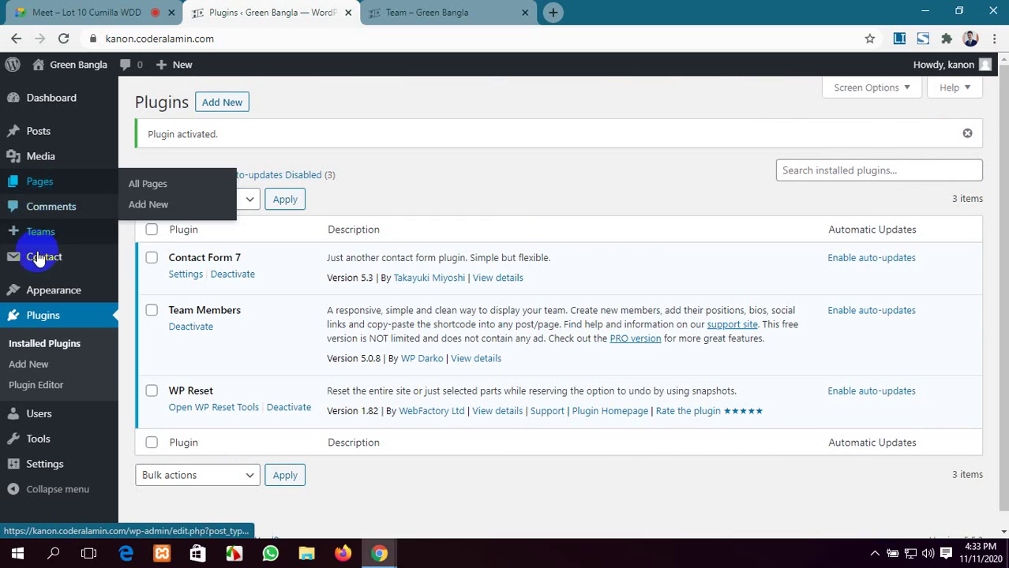
mouse_move(49, 240)
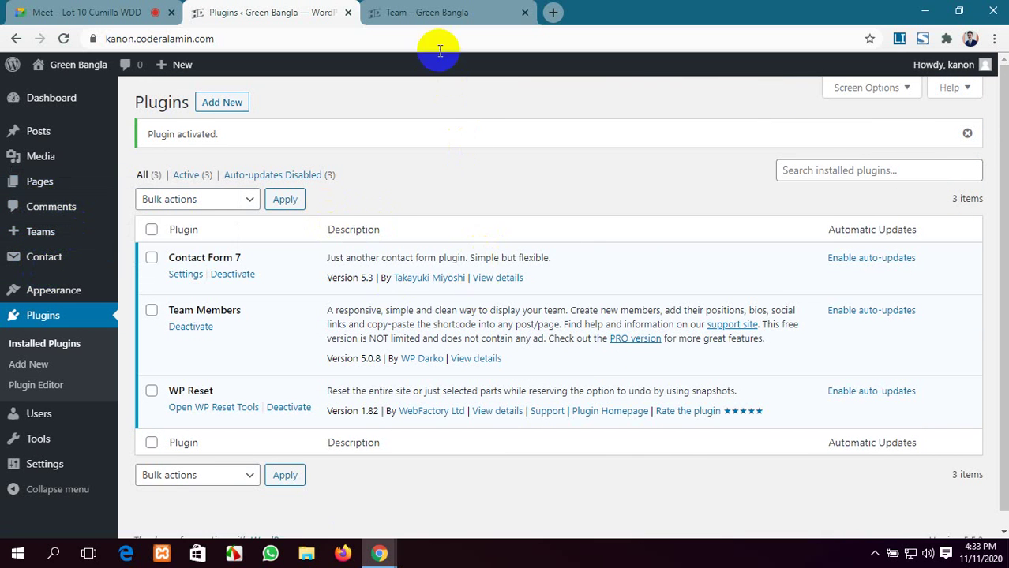
Step: Open the plugin's list of all teams and check the site's live Team page alongside it
left_click(422, 12)
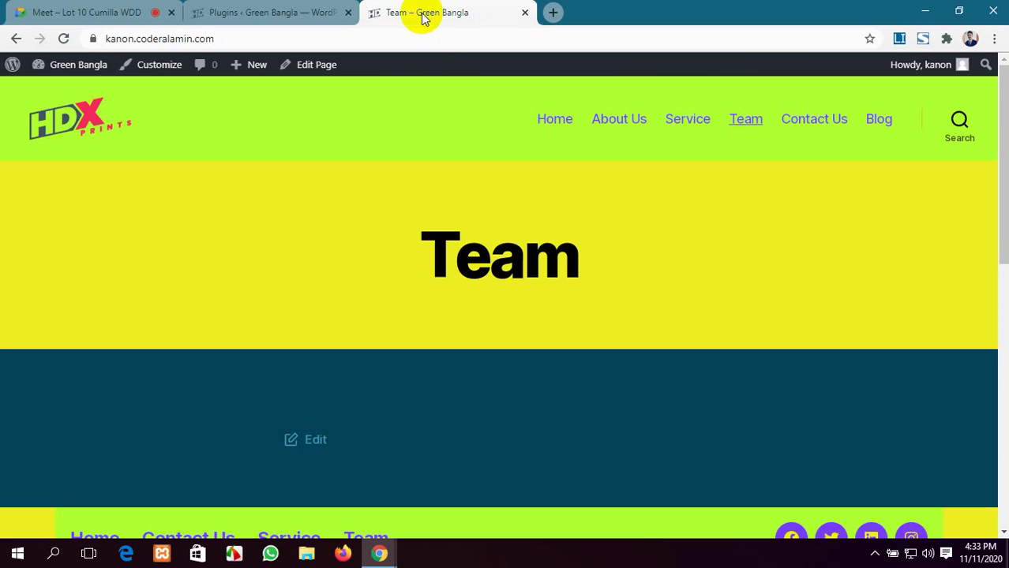
left_click(310, 8)
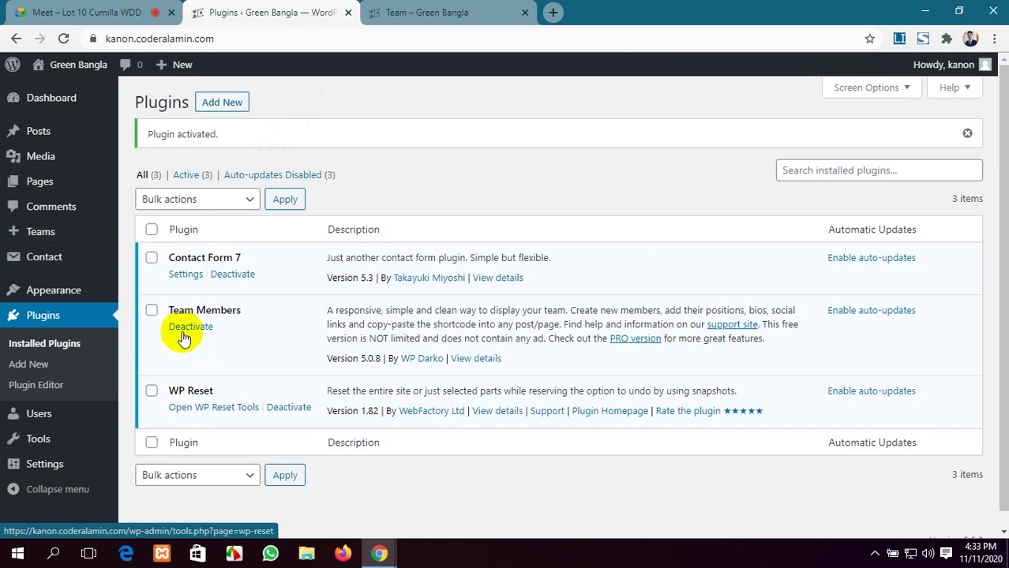
mouse_move(48, 231)
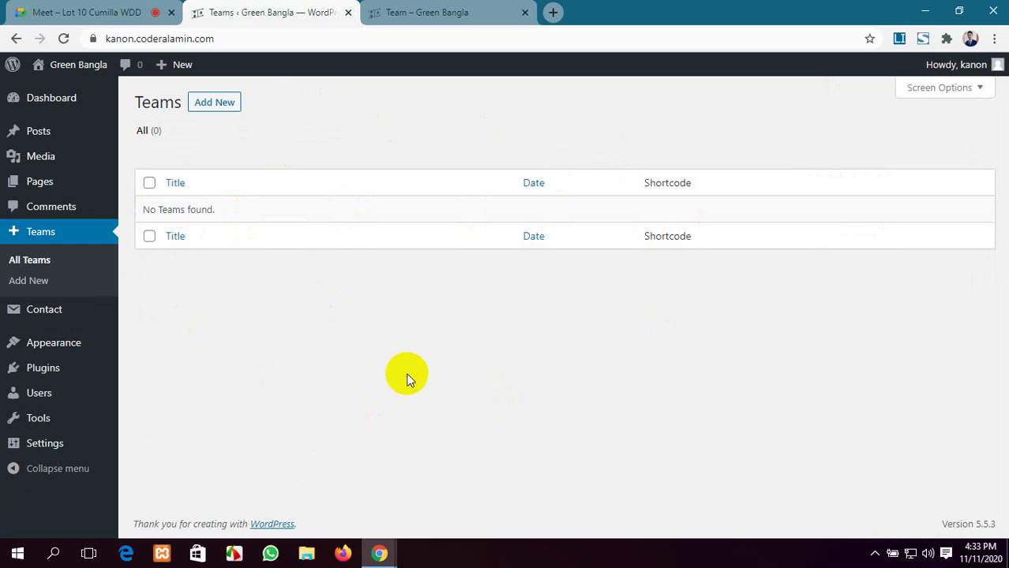
left_click(435, 9)
left_click(286, 10)
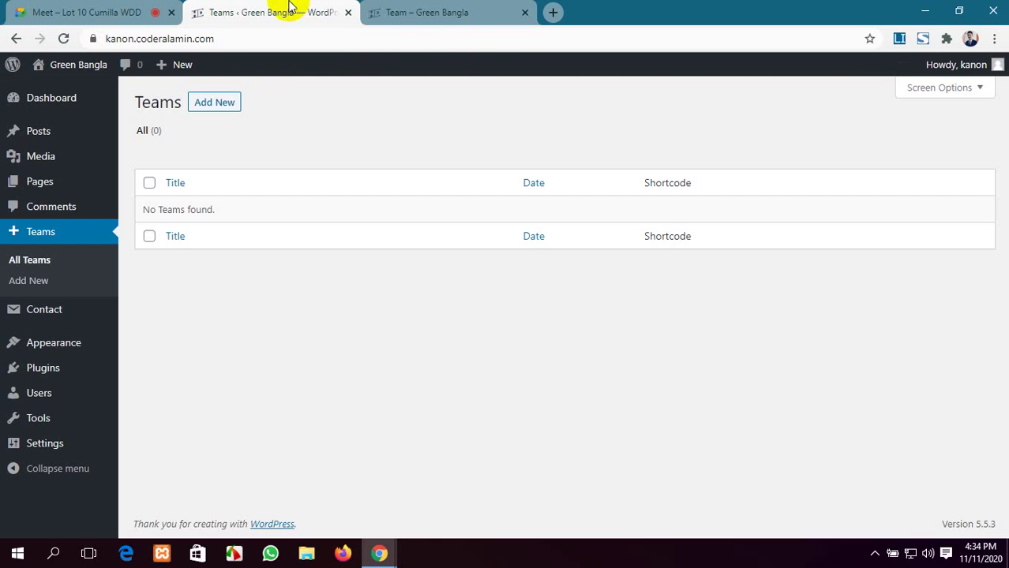
Step: Create a new team entry titled "Amar team"
left_click(213, 102)
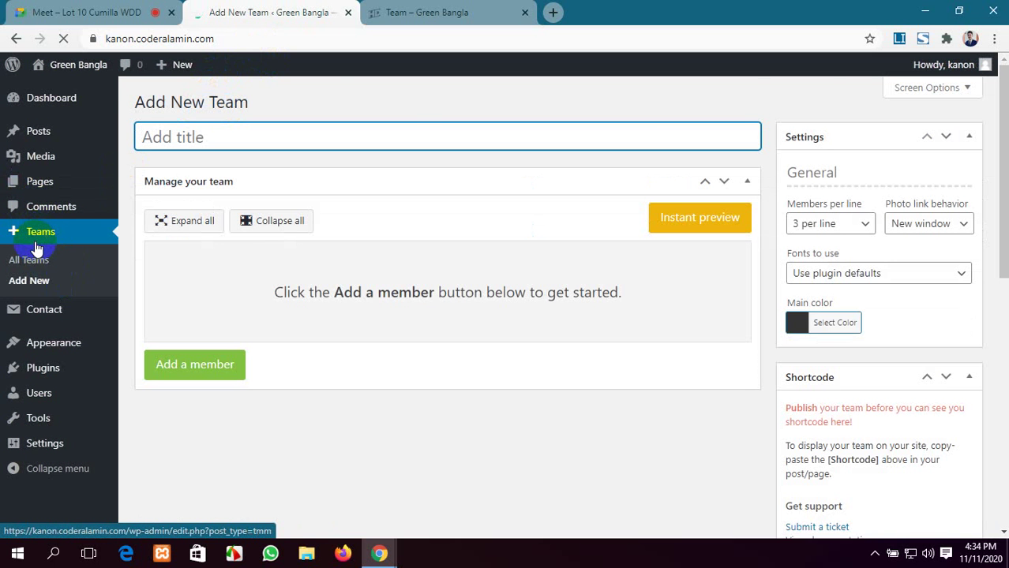
scroll(489, 225, "down", 2)
scroll(498, 232, "up", 1)
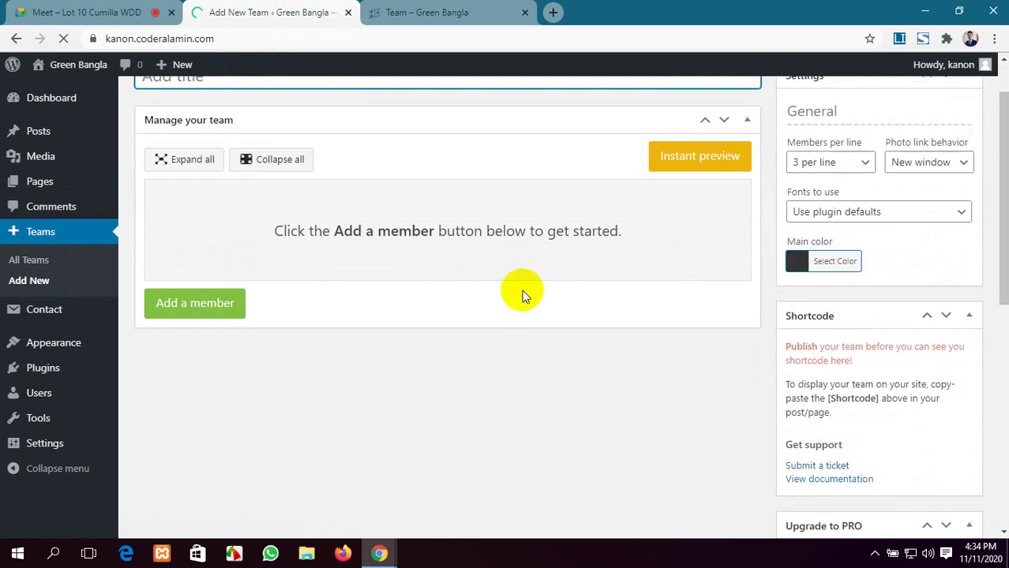
scroll(521, 294, "up", 1)
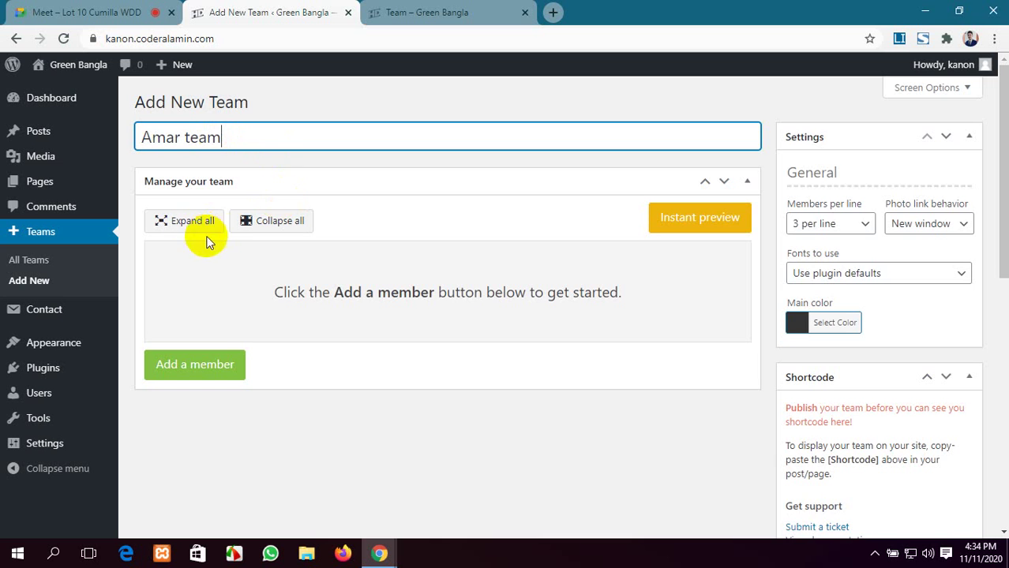
Step: Examine the team editor's options and instant preview, and recheck the live Team page
scroll(267, 301, "down", 1)
scroll(266, 301, "up", 1)
left_click(181, 226)
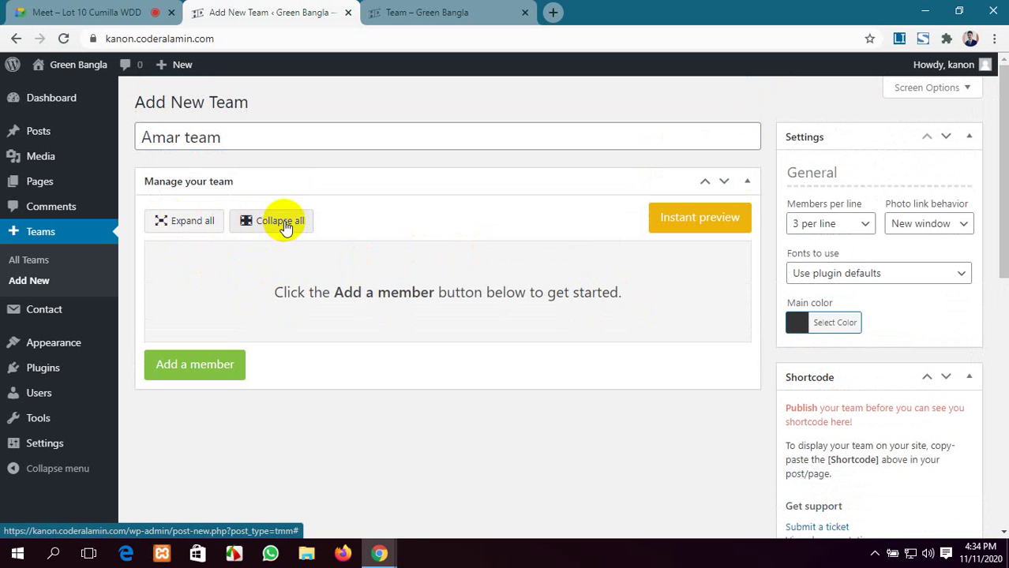
left_click(730, 217)
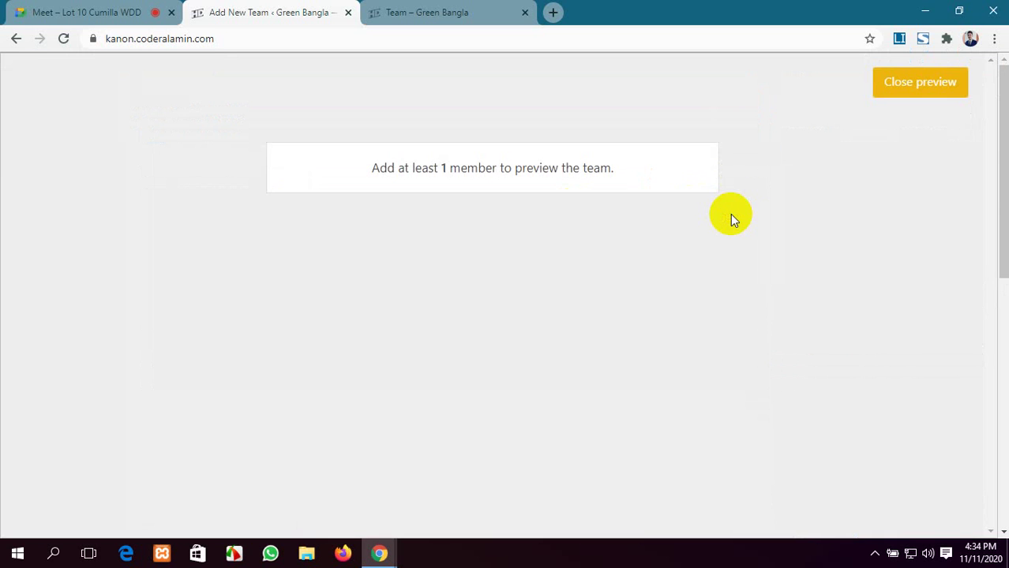
left_click(905, 88)
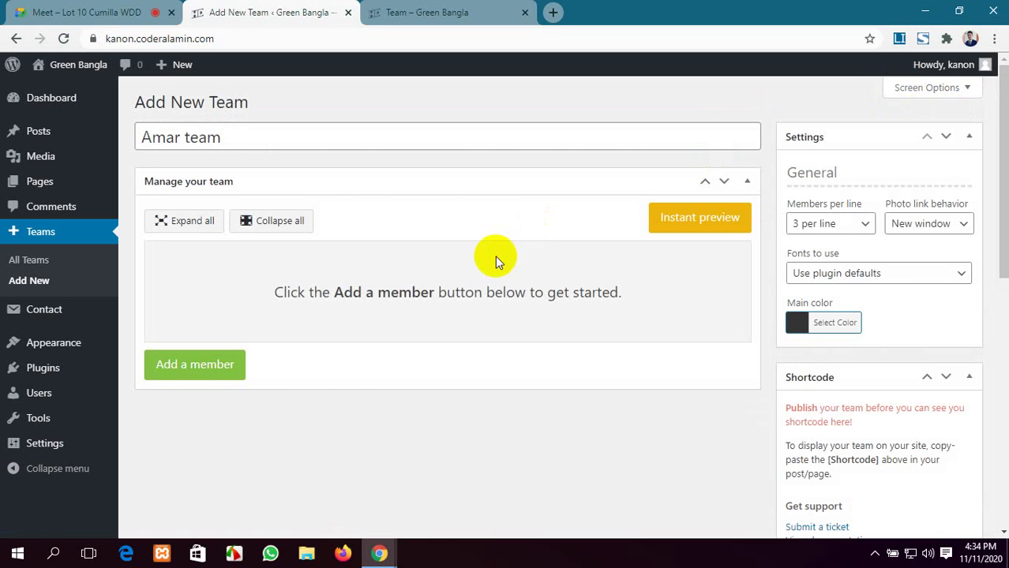
scroll(345, 382, "down", 2)
scroll(346, 382, "up", 1)
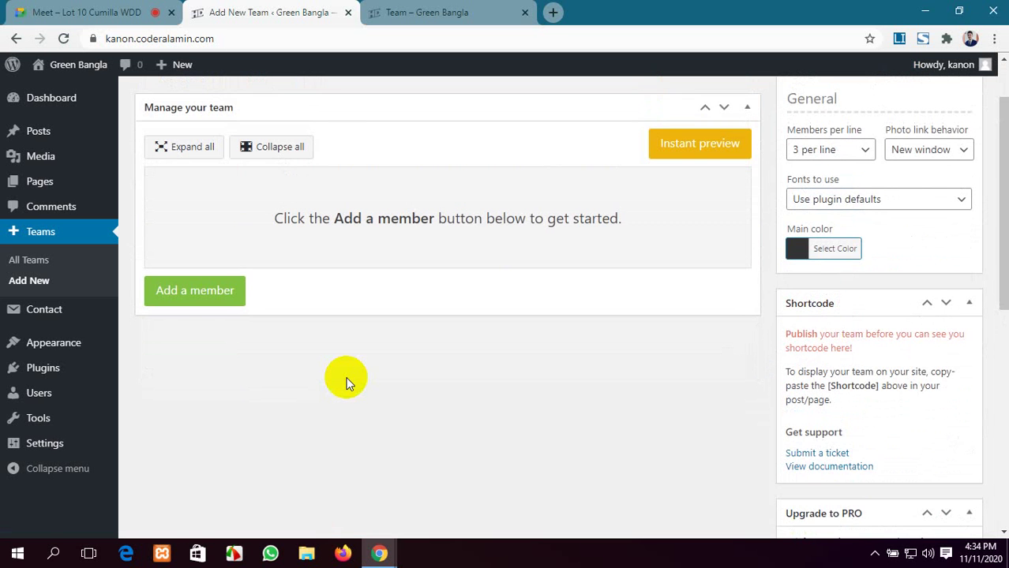
scroll(346, 383, "up", 1)
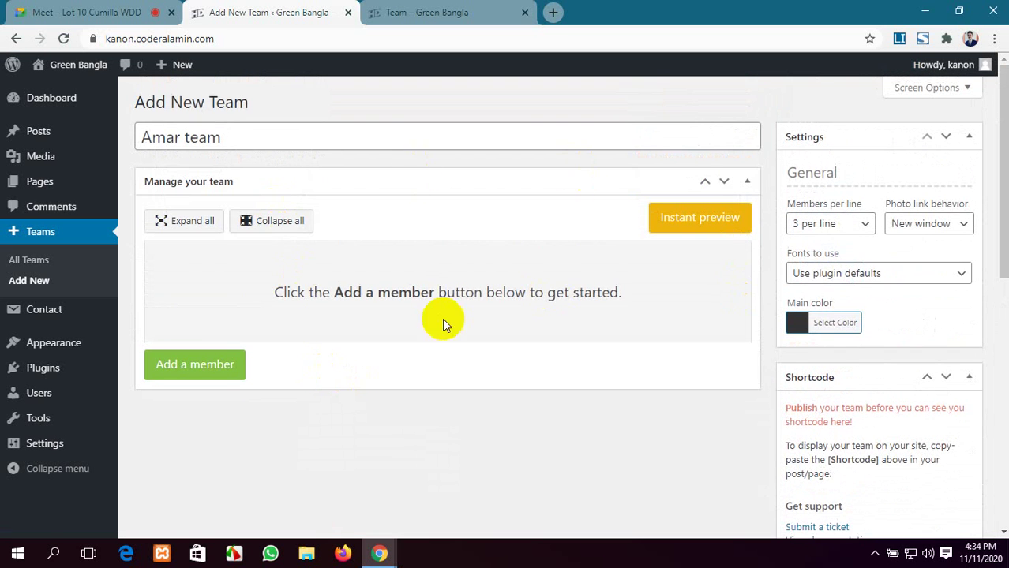
left_click(397, 7)
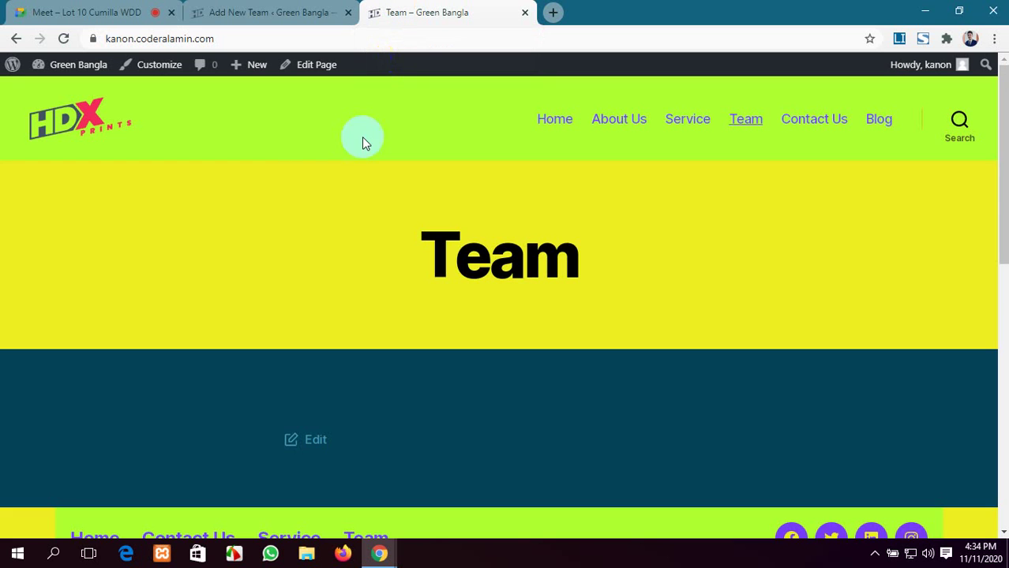
Step: Return to the team editor, add a first member to Amar team and look over its detail, social link and photo fields
left_click(241, 6)
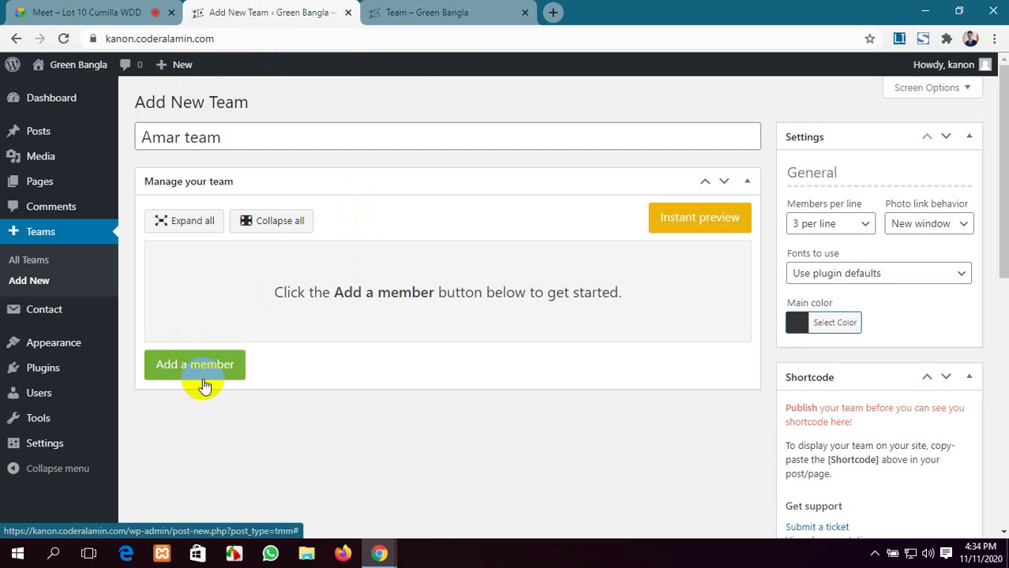
scroll(309, 345, "down", 1)
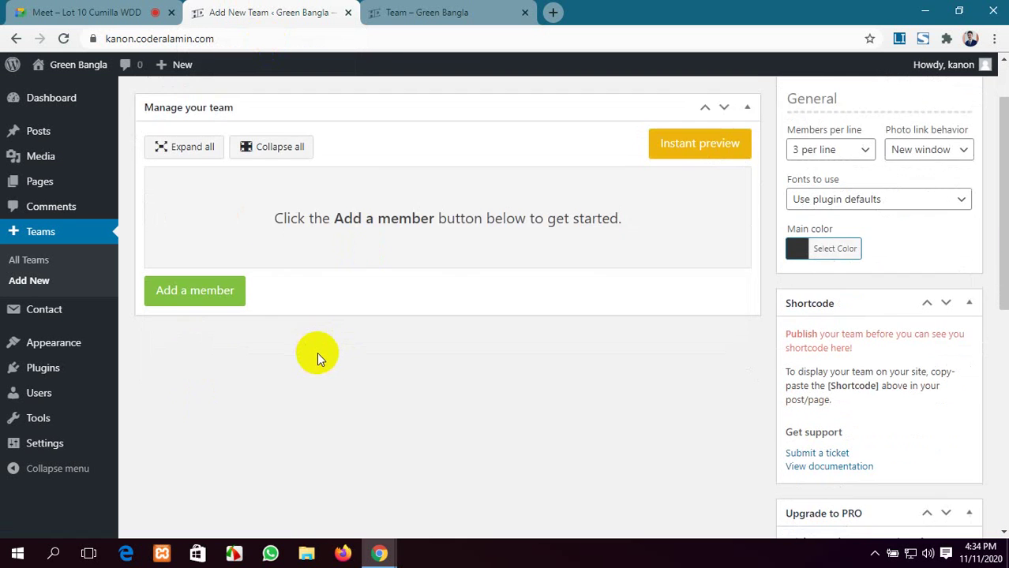
left_click(195, 291)
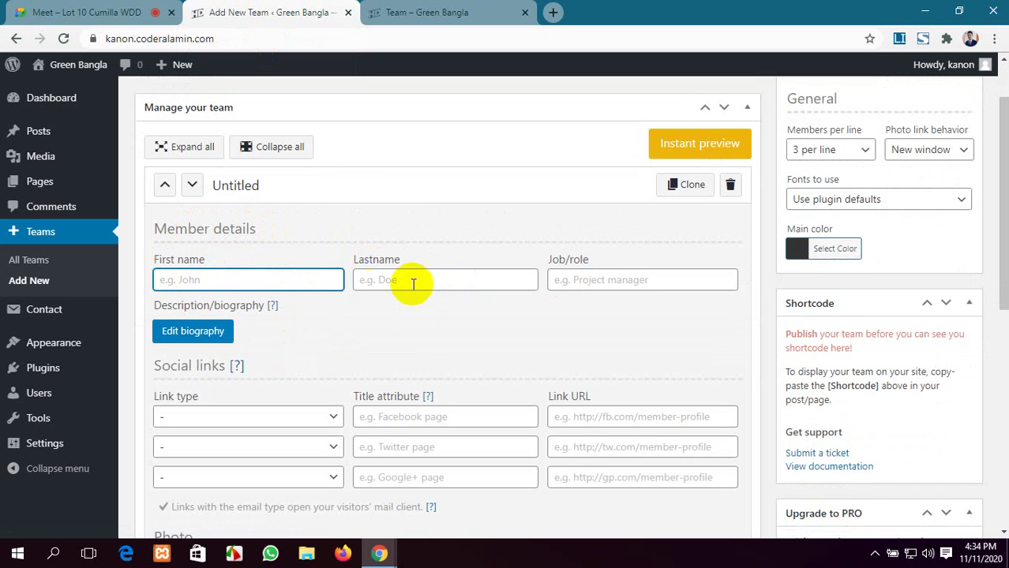
left_click(440, 283)
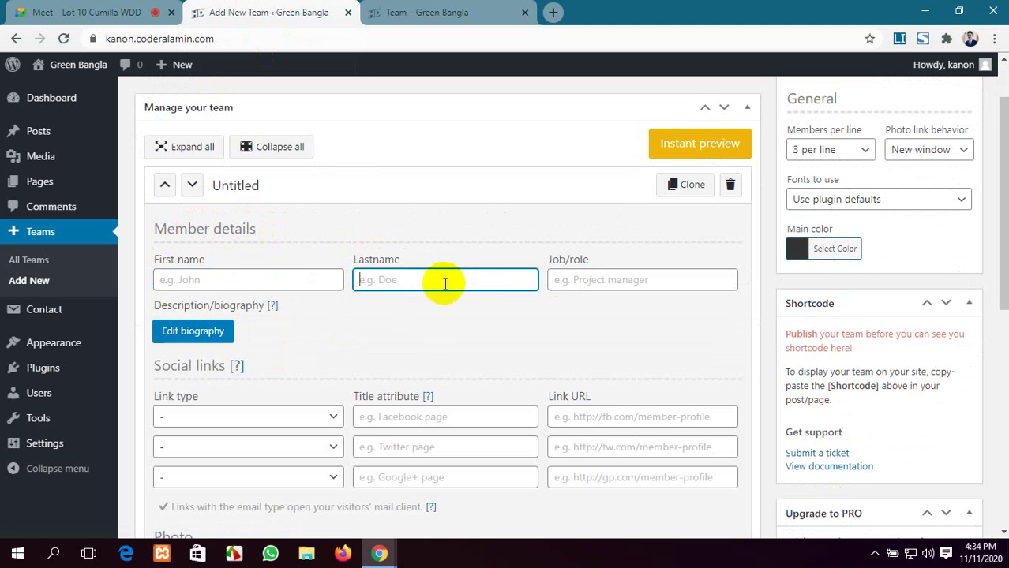
left_click(615, 279)
scroll(274, 322, "down", 1)
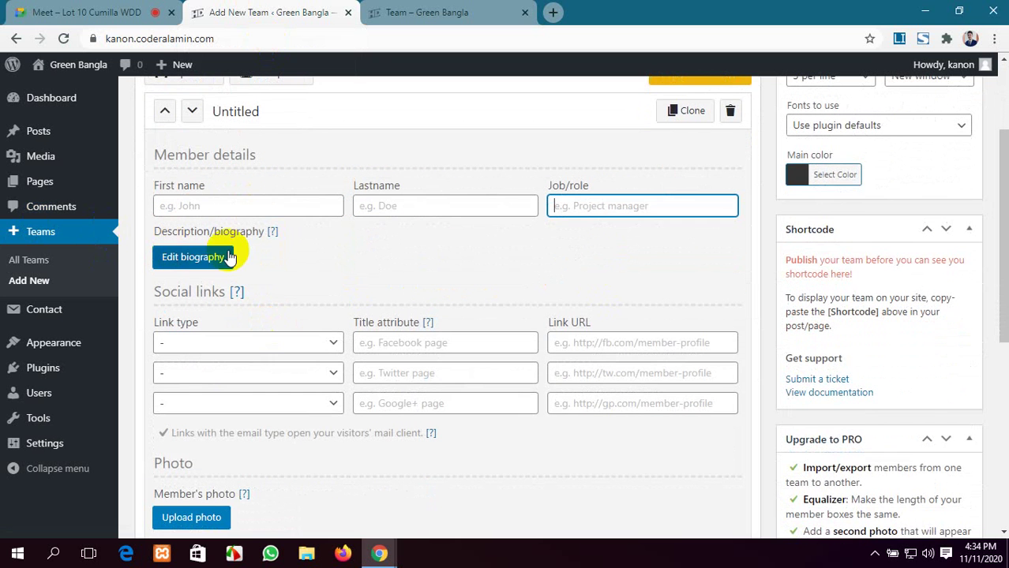
scroll(306, 308, "down", 1)
scroll(243, 324, "down", 1)
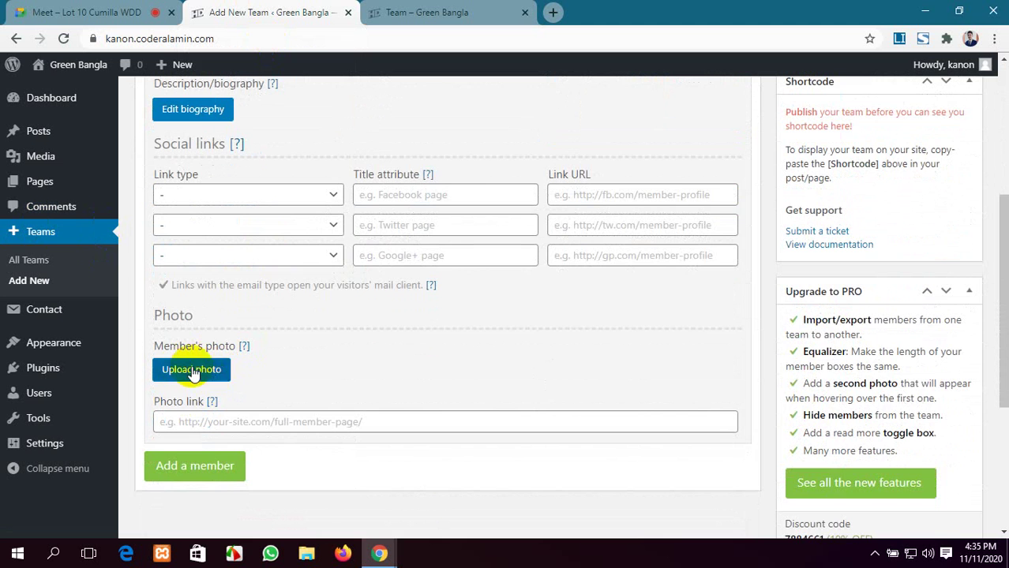
scroll(237, 374, "up", 2)
scroll(237, 374, "up", 2)
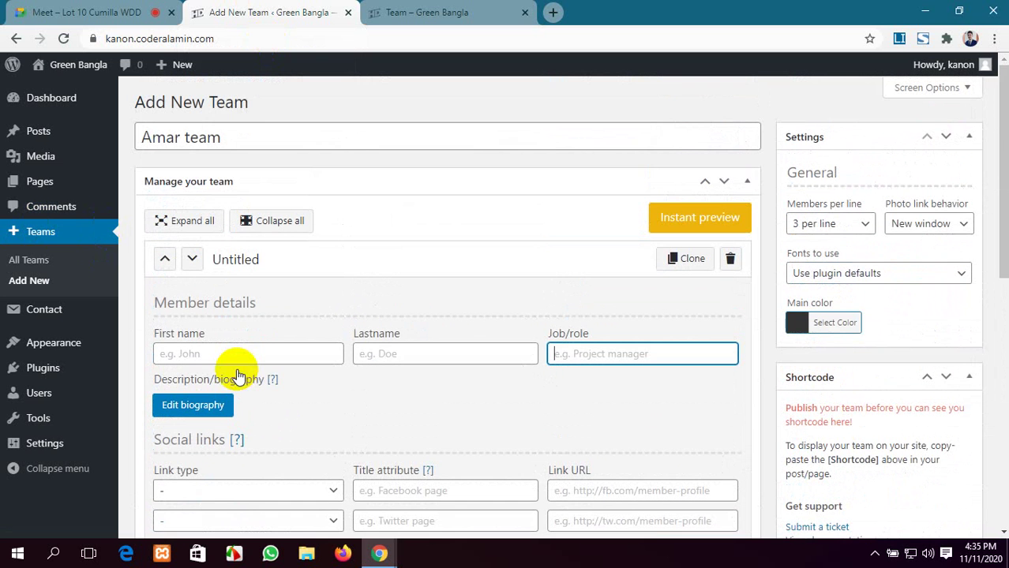
Step: Switch to the Google Meet call and browse its participant list for a person to use as the first team member
left_click(111, 11)
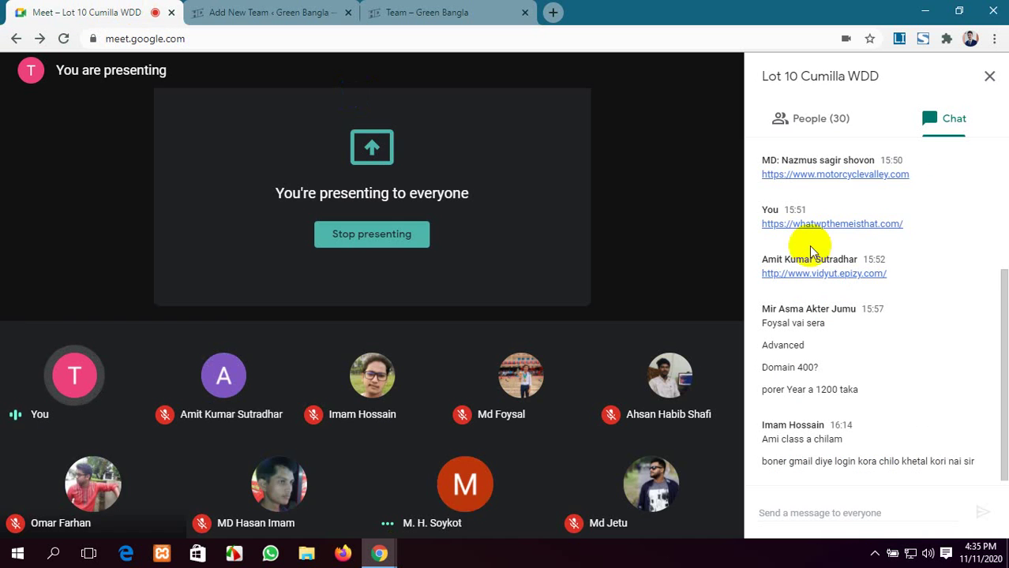
left_click(807, 129)
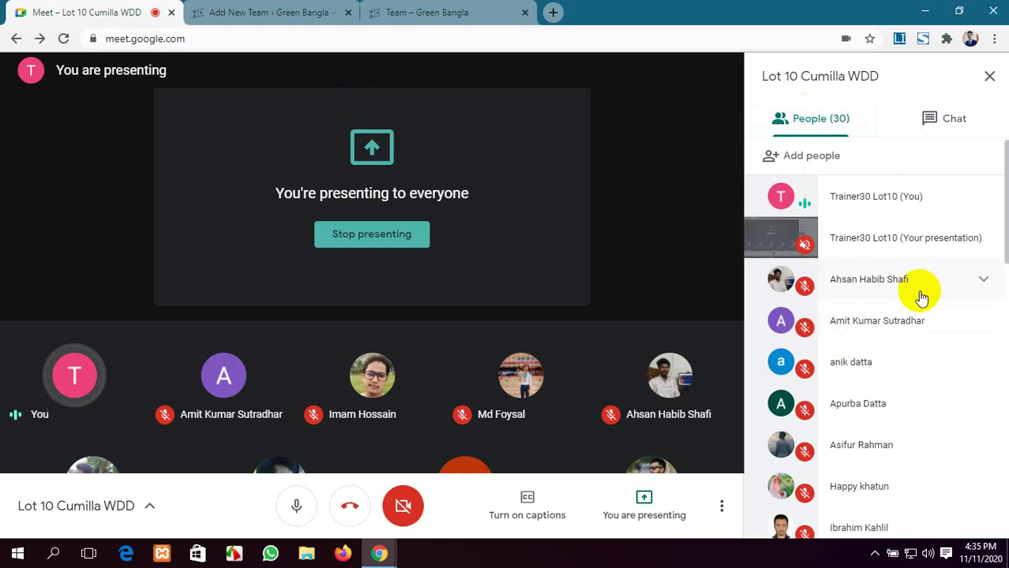
left_click(304, 10)
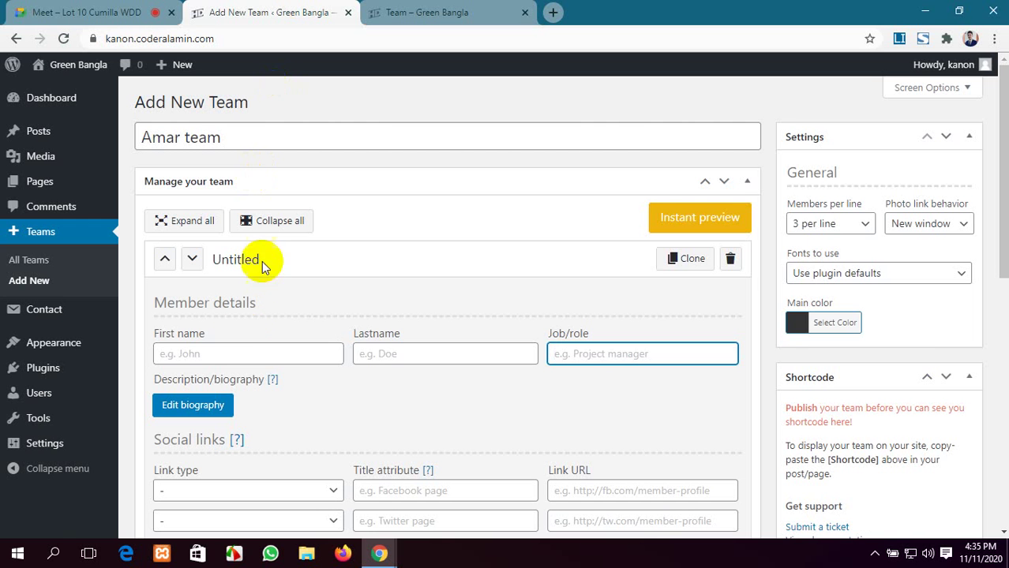
left_click(257, 352)
left_click(75, 13)
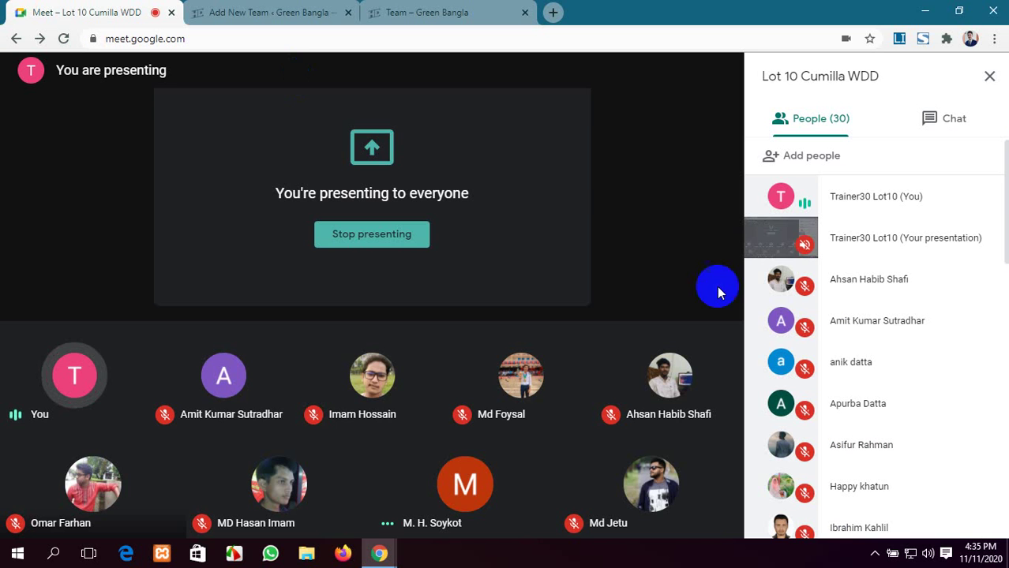
scroll(838, 383, "down", 4)
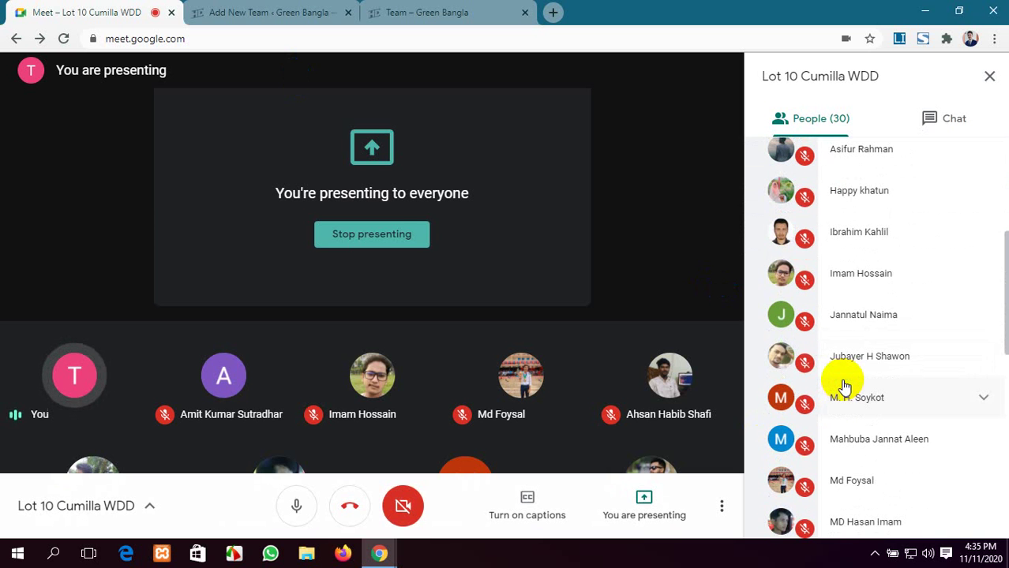
scroll(843, 385, "down", 7)
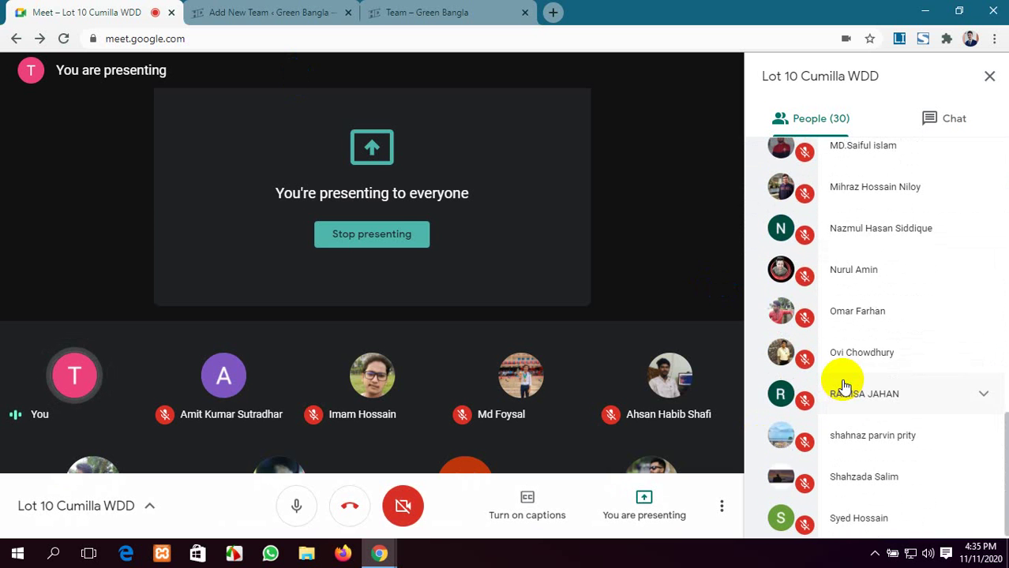
scroll(874, 291, "up", 5)
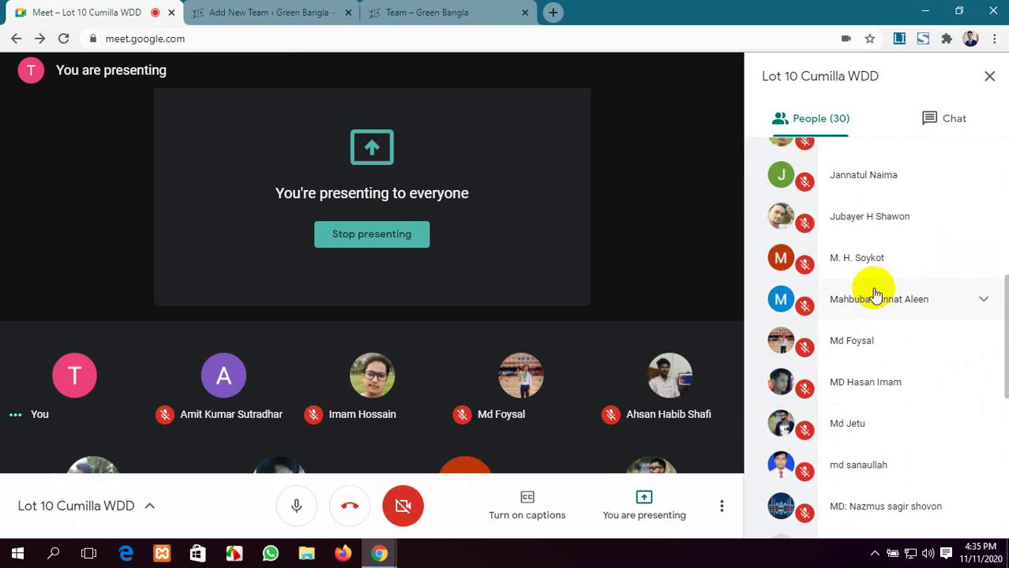
scroll(874, 294, "up", 3)
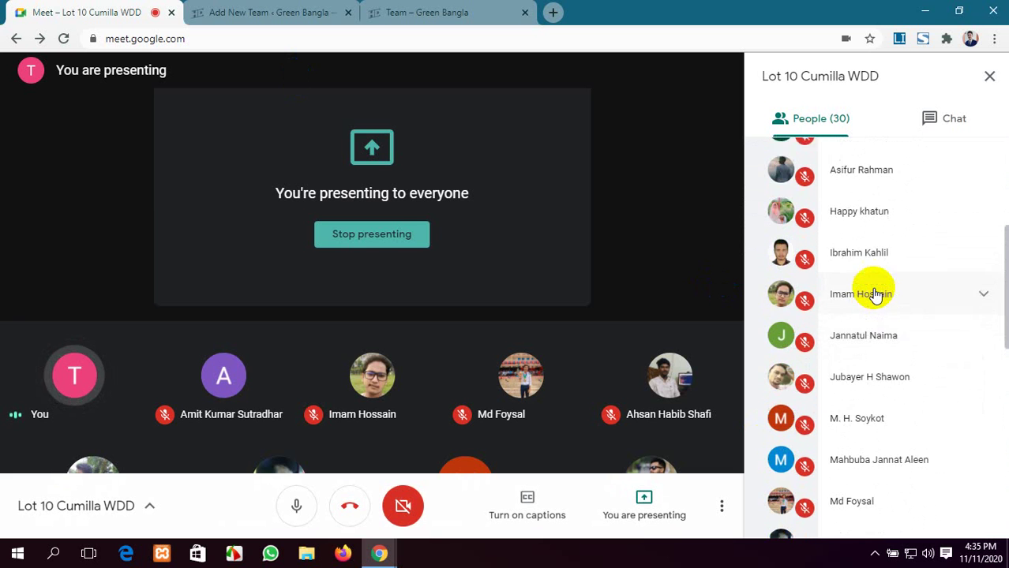
scroll(874, 295, "up", 3)
scroll(874, 295, "down", 2)
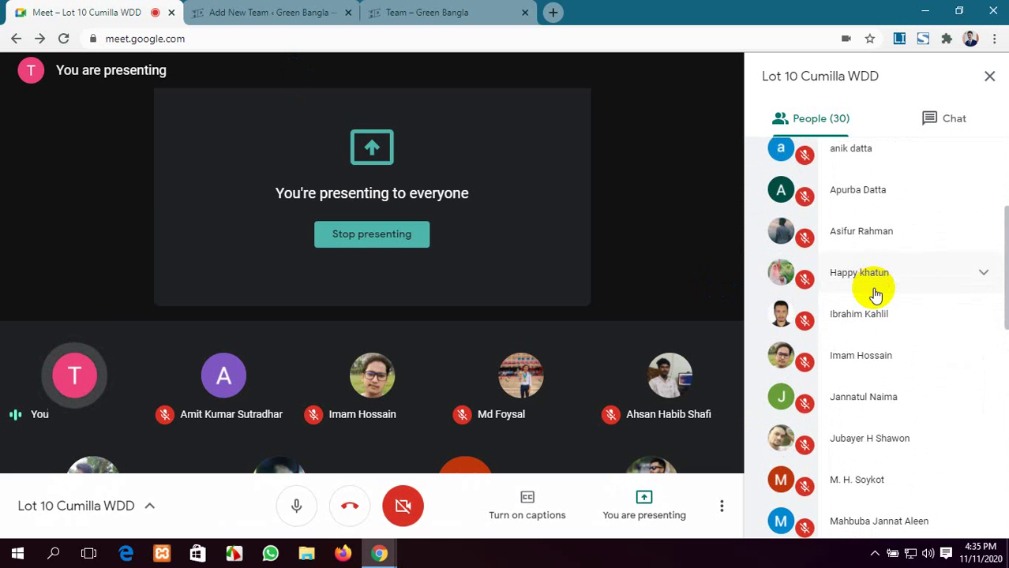
Step: Back in the team editor, enter the member's first name and last name, and set the job/role to "Web Developer"
left_click(237, 11)
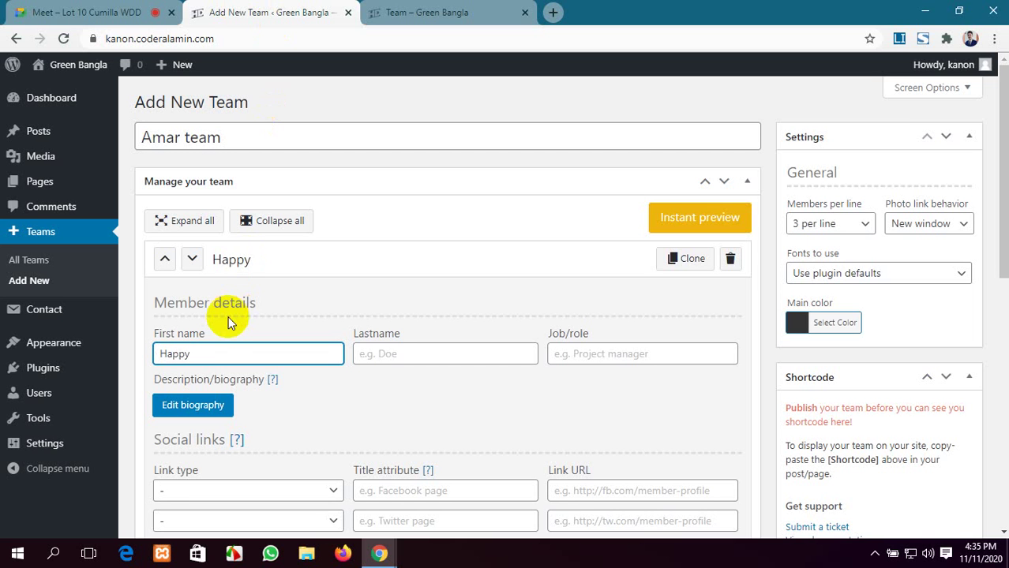
left_click(392, 355)
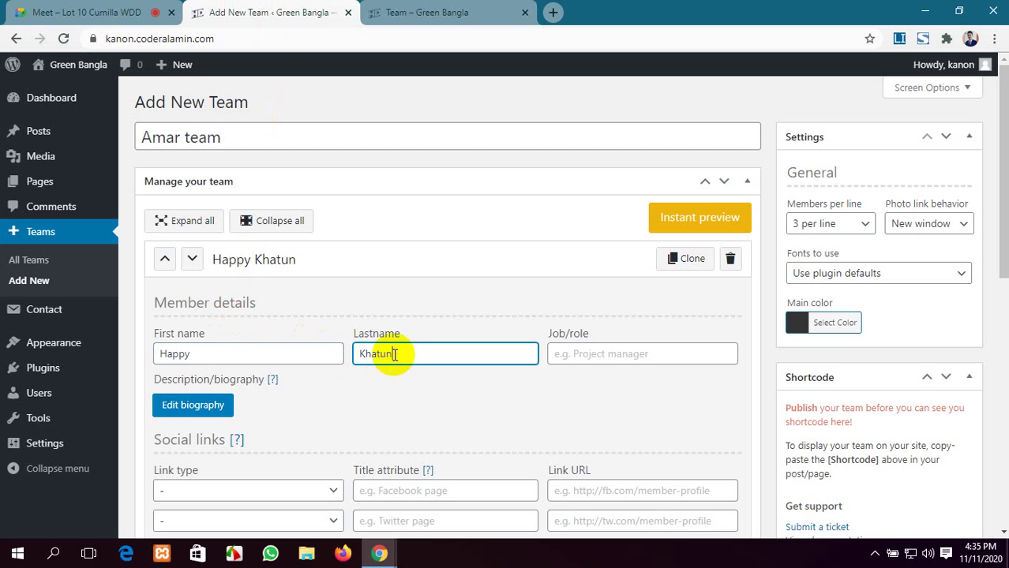
left_click(621, 357)
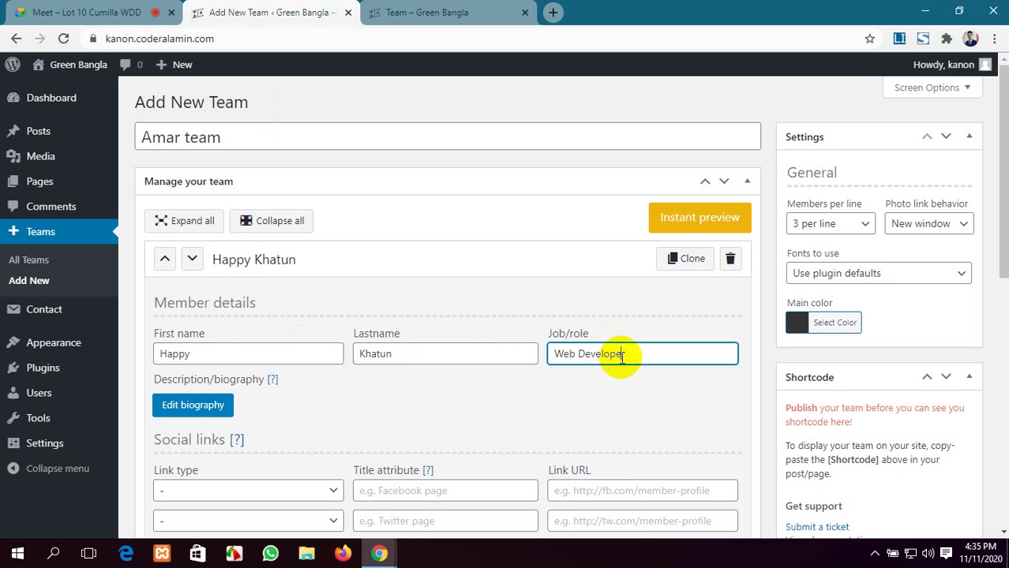
type("r")
Step: Open the member's biography for editing, then generate one placeholder paragraph with 3 sentences and copy it
scroll(451, 373, "down", 2)
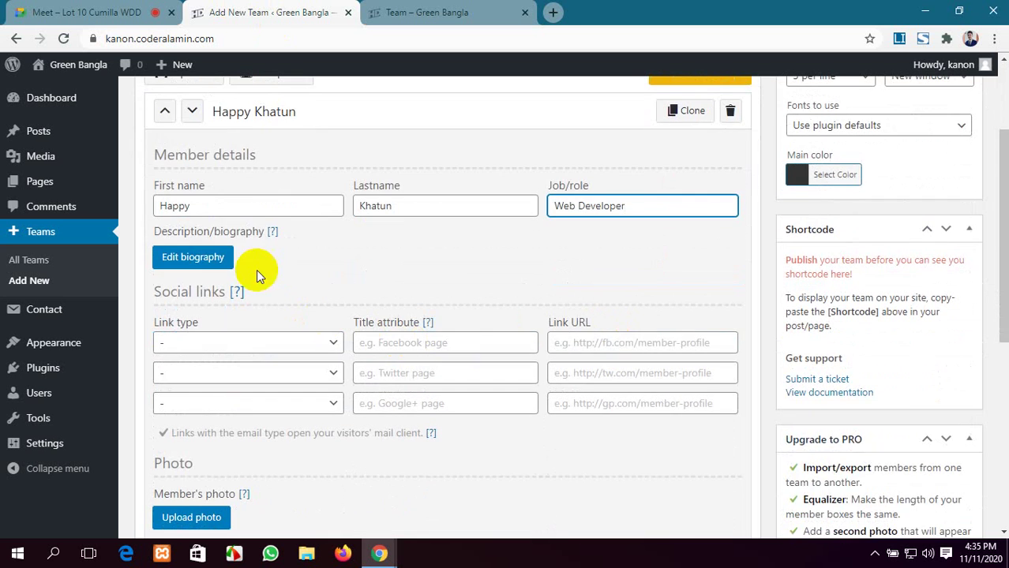
left_click(192, 258)
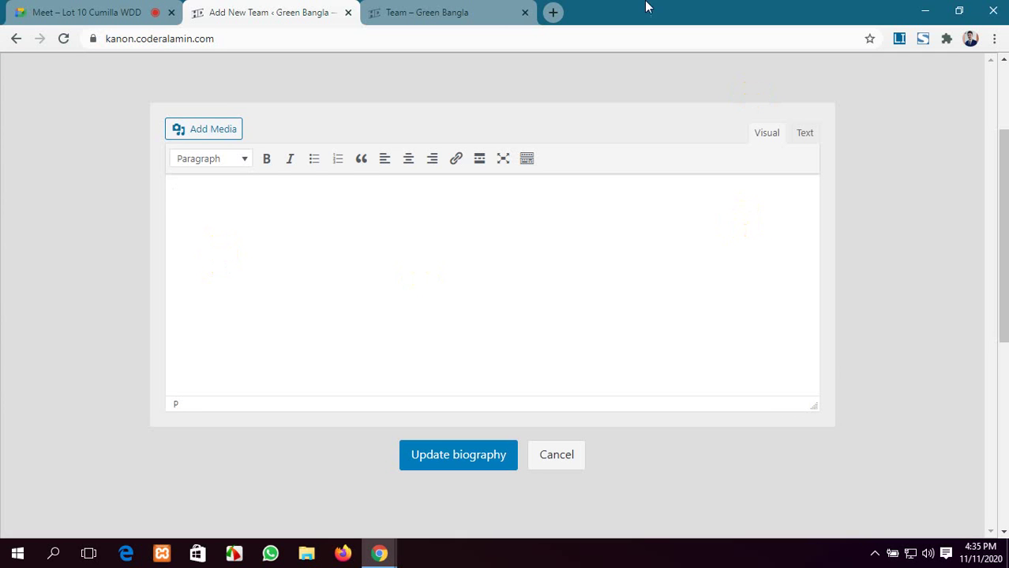
left_click(899, 40)
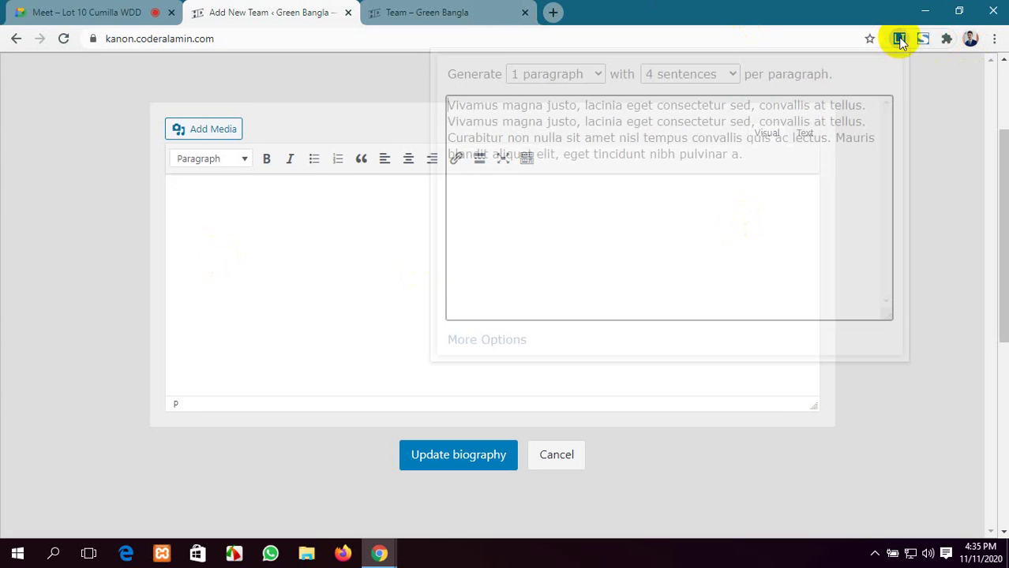
left_click(699, 77)
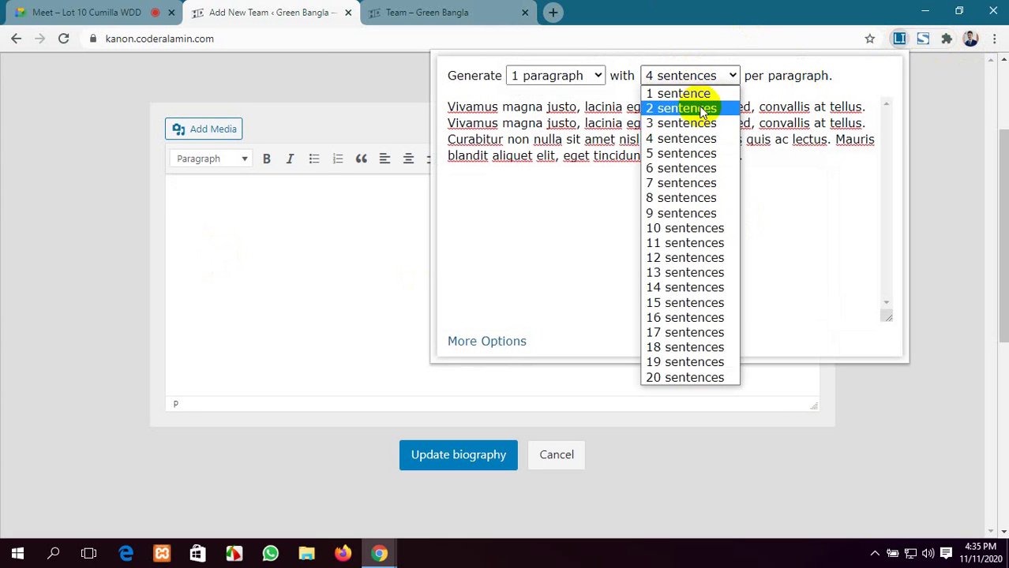
left_click(693, 106)
left_click(687, 75)
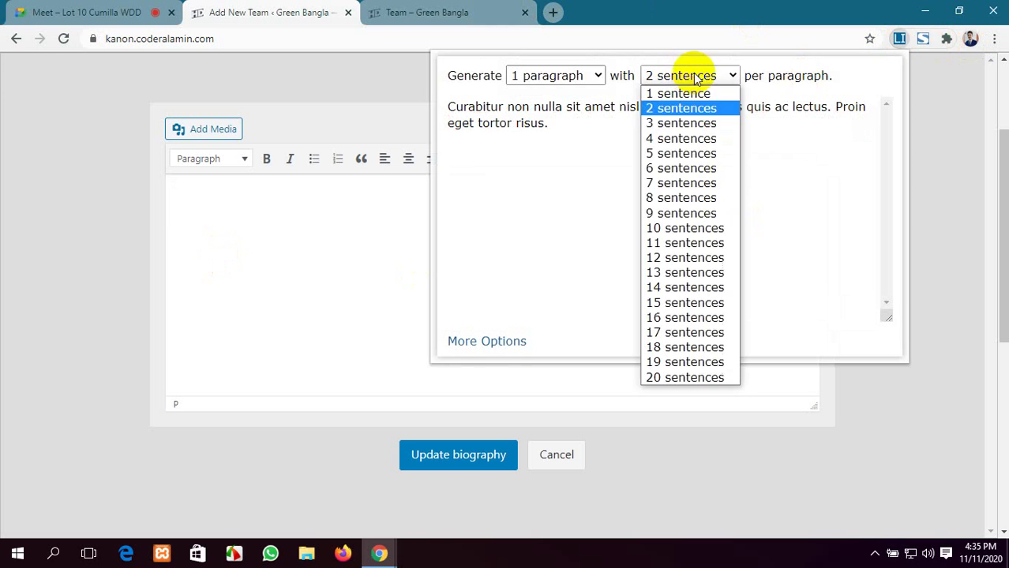
left_click(671, 122)
left_click_drag(570, 142, 461, 106)
key("ctrl+c")
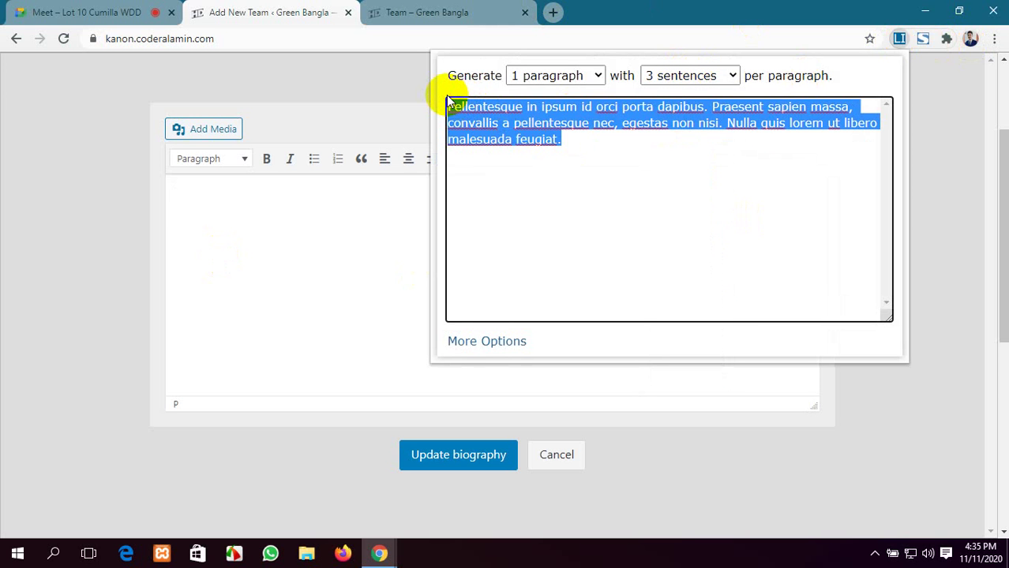
Step: Paste the copied placeholder paragraph into the member's biography and update it
left_click(236, 221)
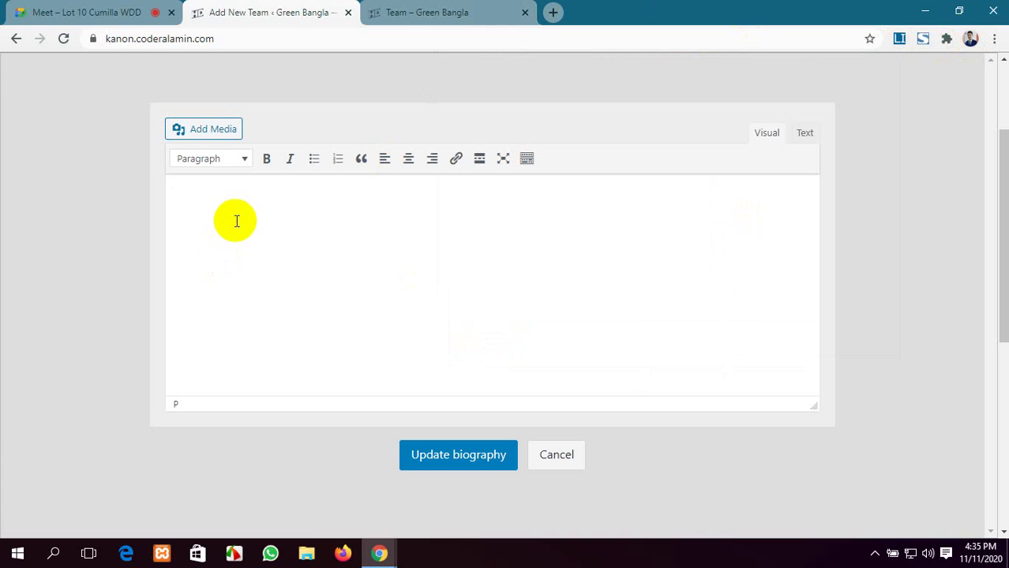
key("ctrl+v")
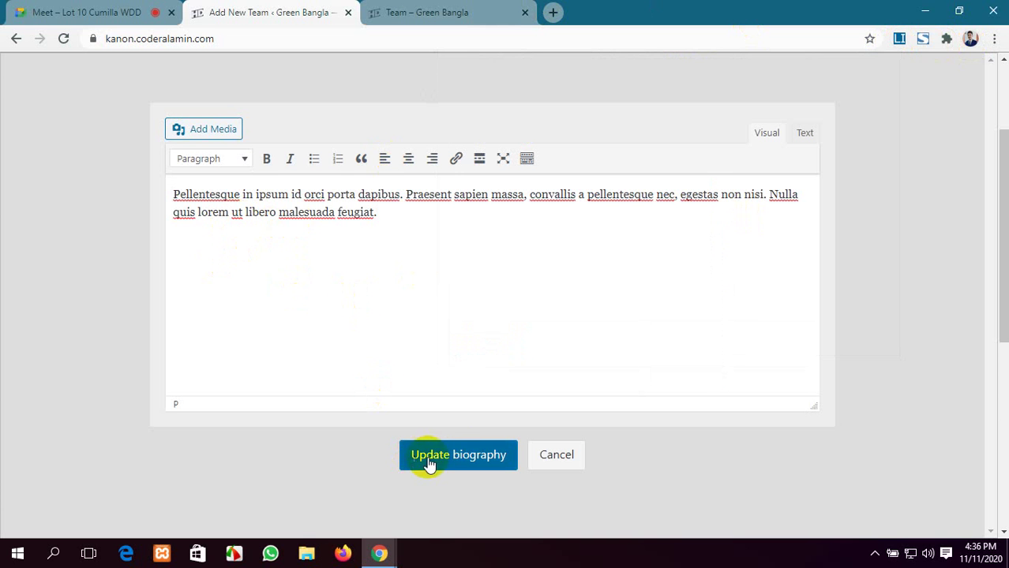
left_click(458, 455)
Step: Set the member's first two social links to Facebook and Twitter, each with "#" as the link URL
scroll(303, 320, "down", 1)
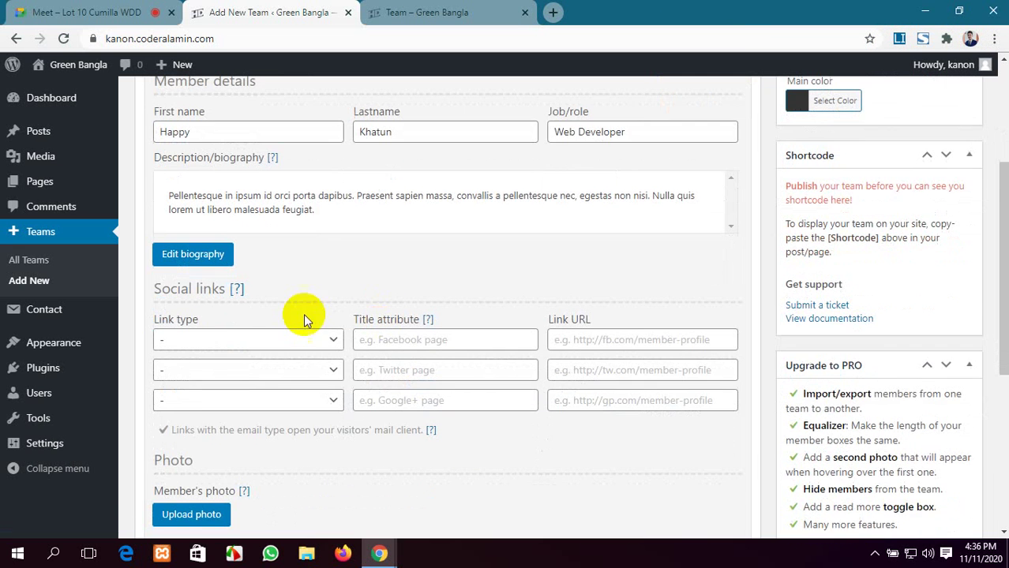
scroll(207, 244, "down", 1)
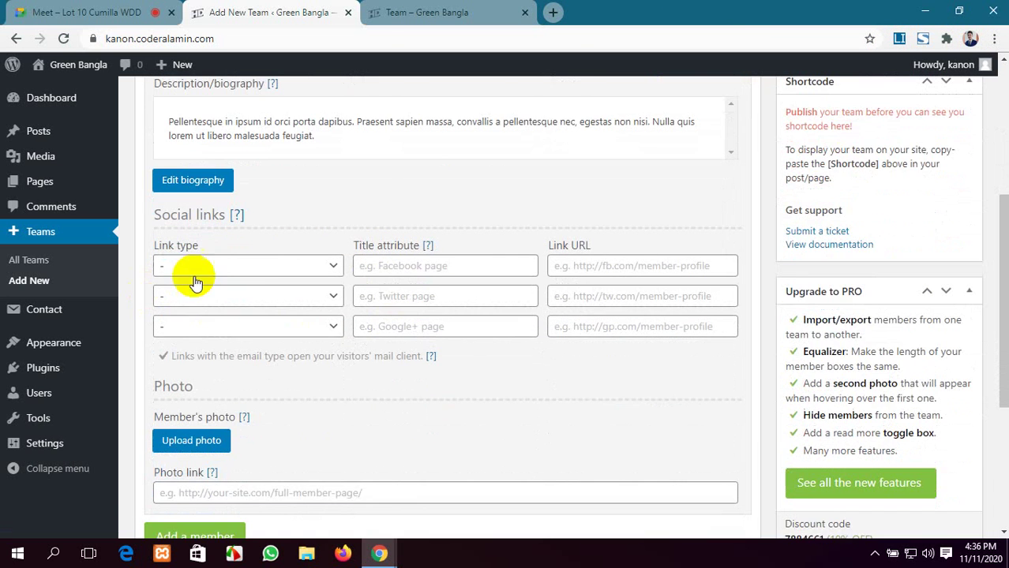
left_click(276, 275)
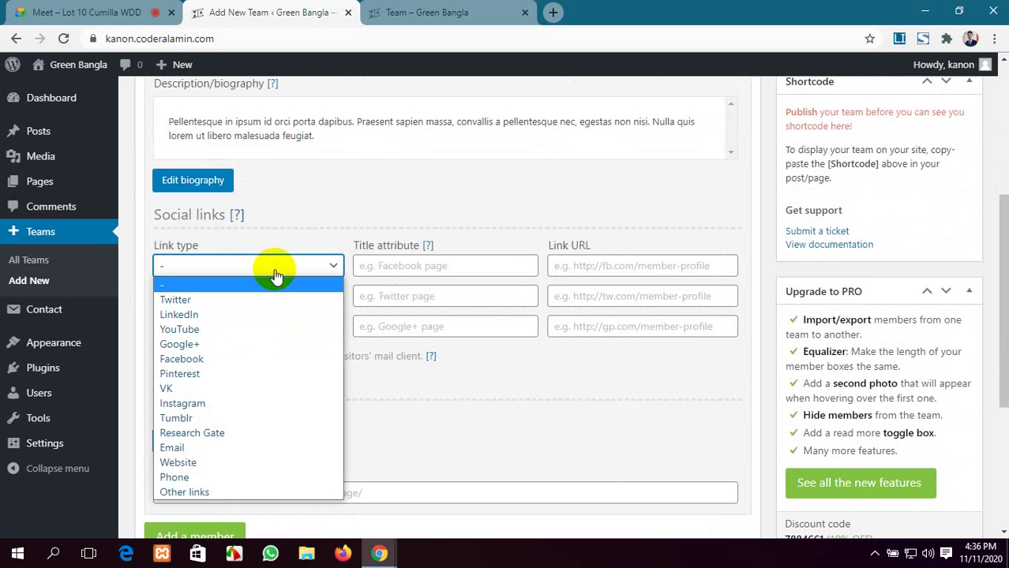
left_click(266, 359)
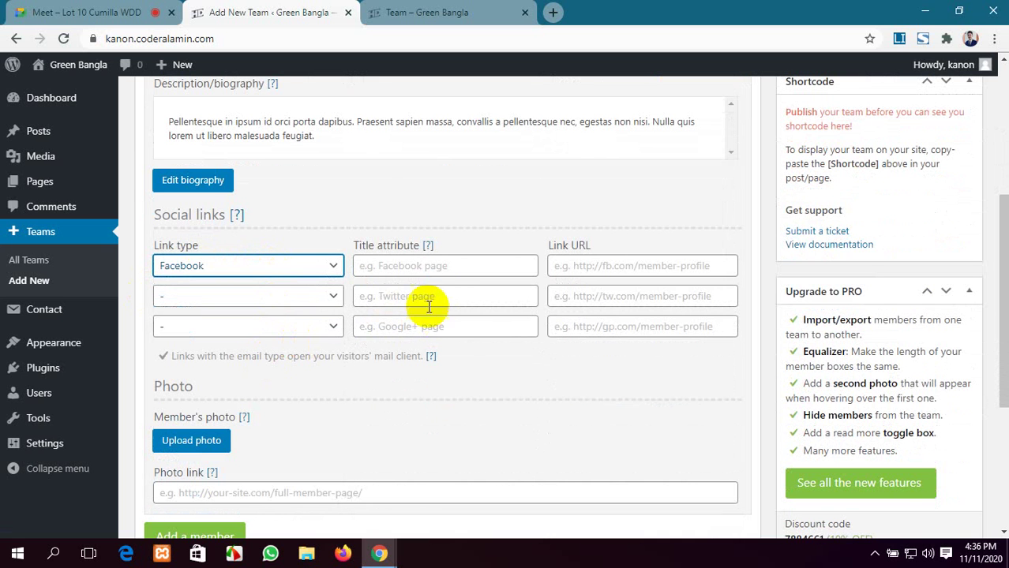
left_click(439, 265)
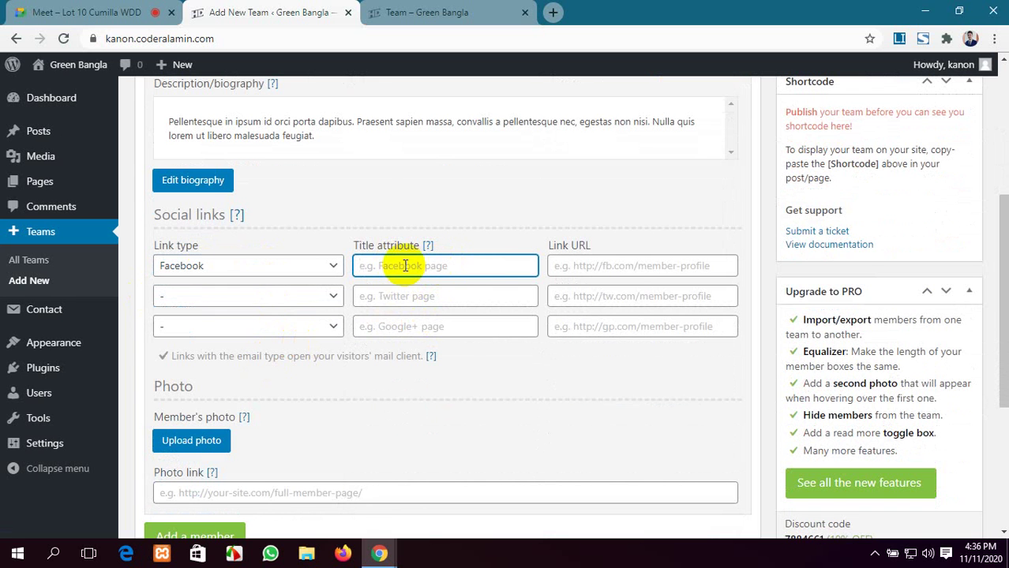
left_click(579, 269)
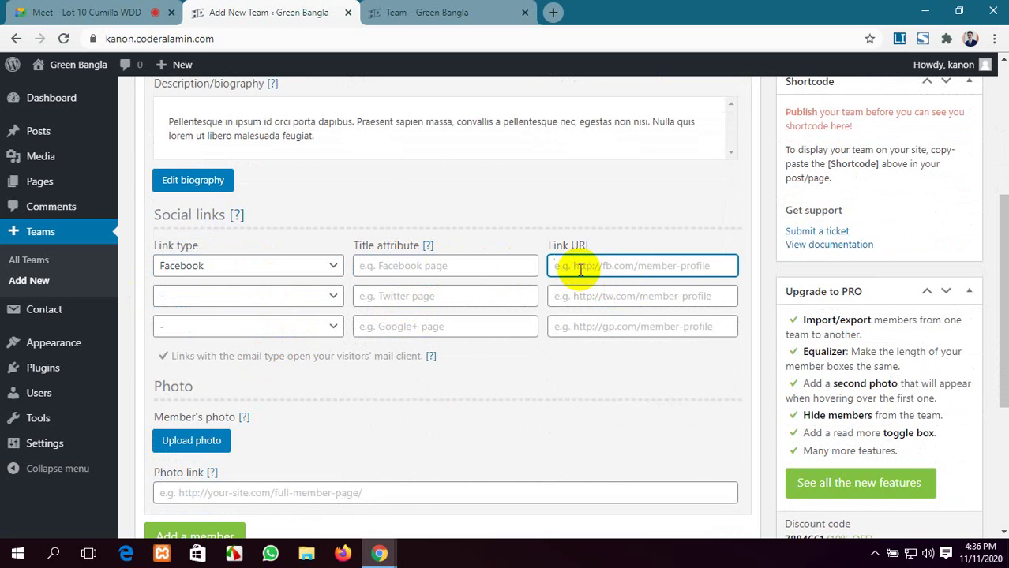
left_click(308, 296)
left_click(271, 330)
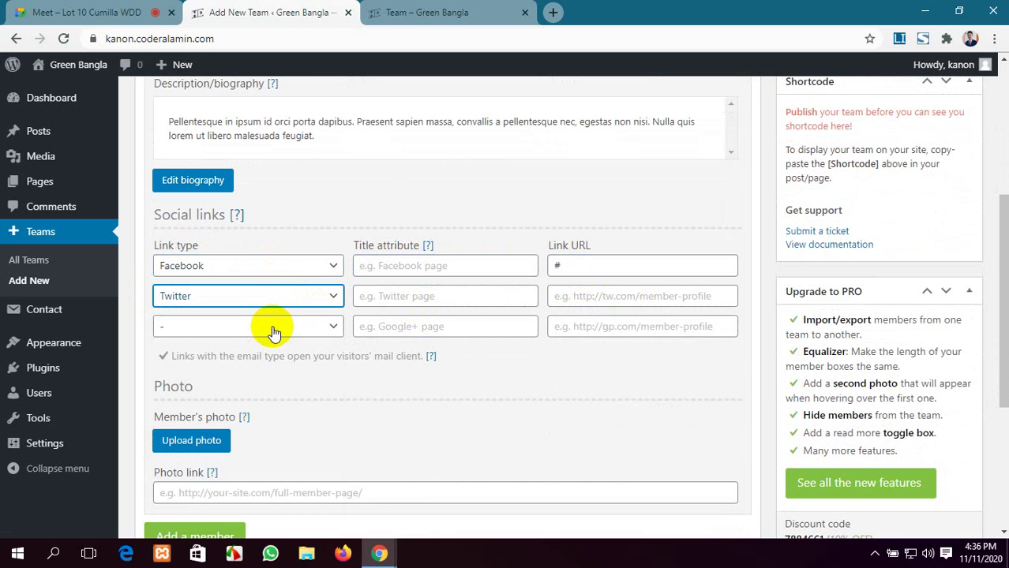
left_click(590, 304)
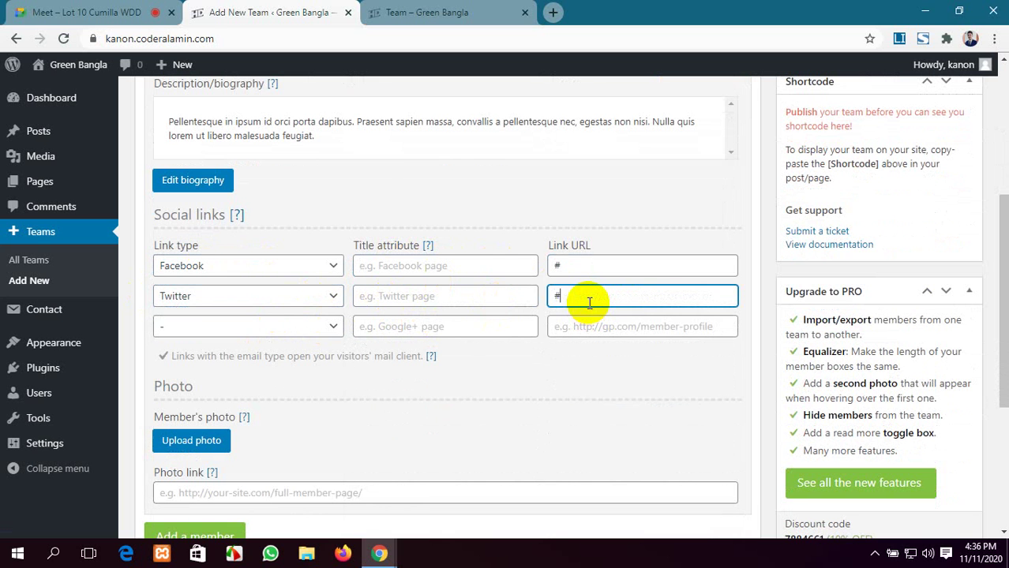
Step: Set the member's third social link to LinkedIn with "#" as the link URL
left_click(282, 330)
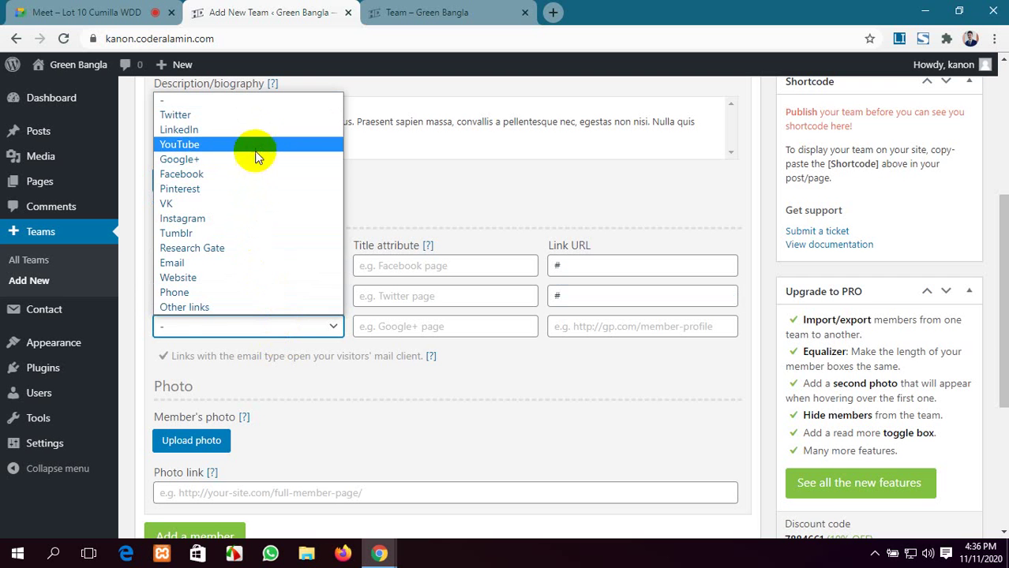
left_click(258, 130)
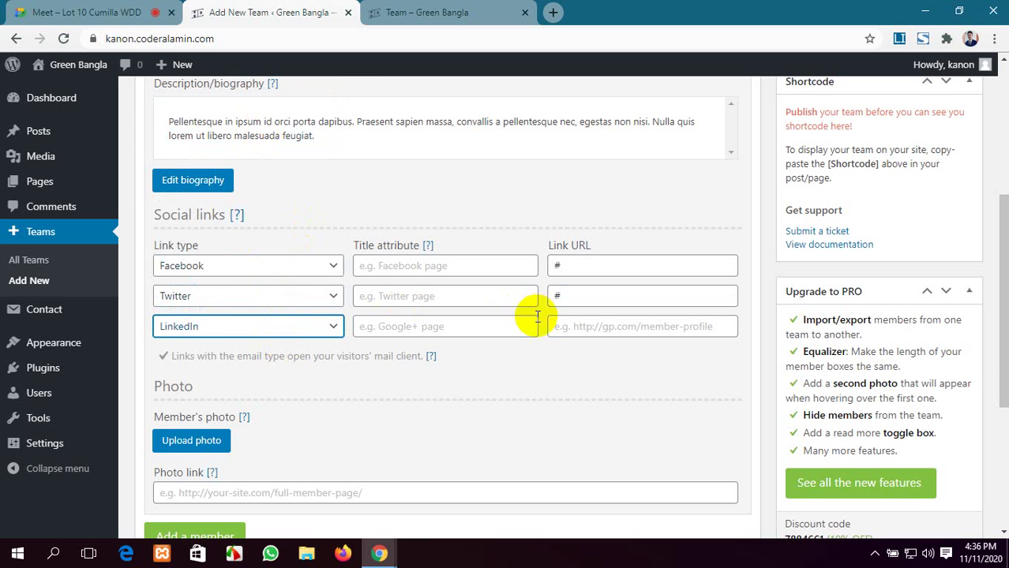
left_click(646, 330)
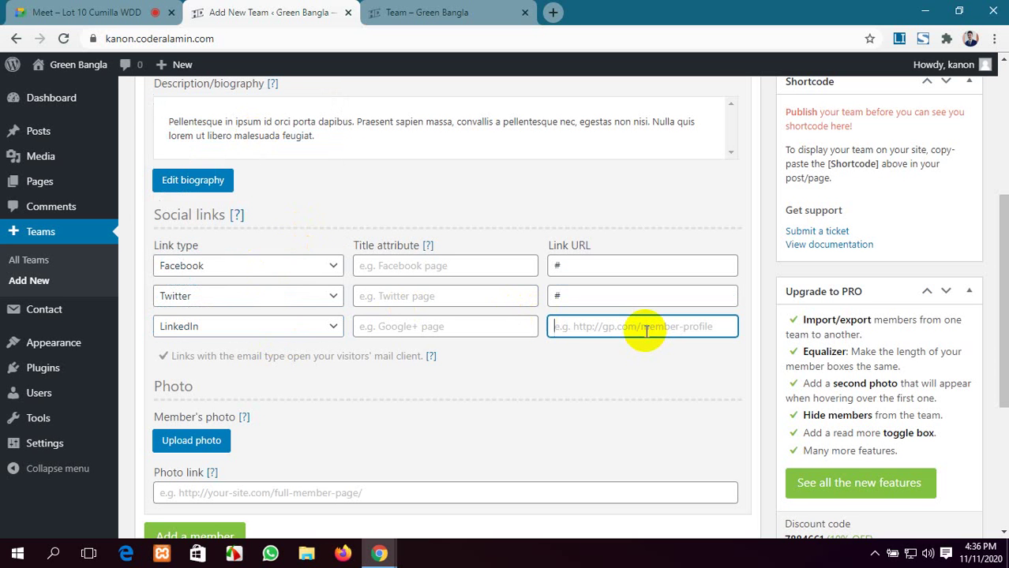
scroll(552, 324, "down", 3)
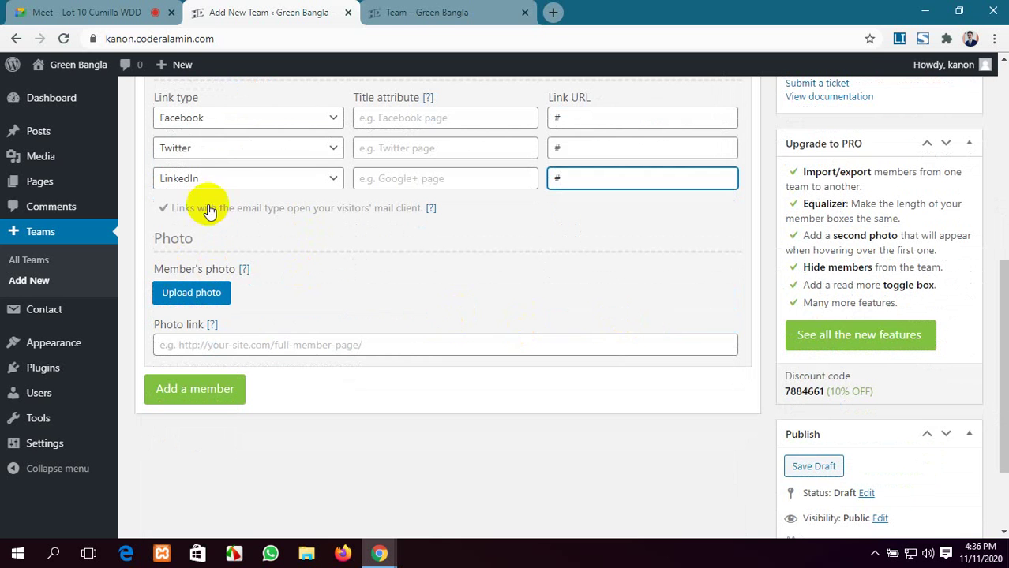
Step: Open a new browser tab, then look through the participant list in the Google Meet call
left_click(553, 11)
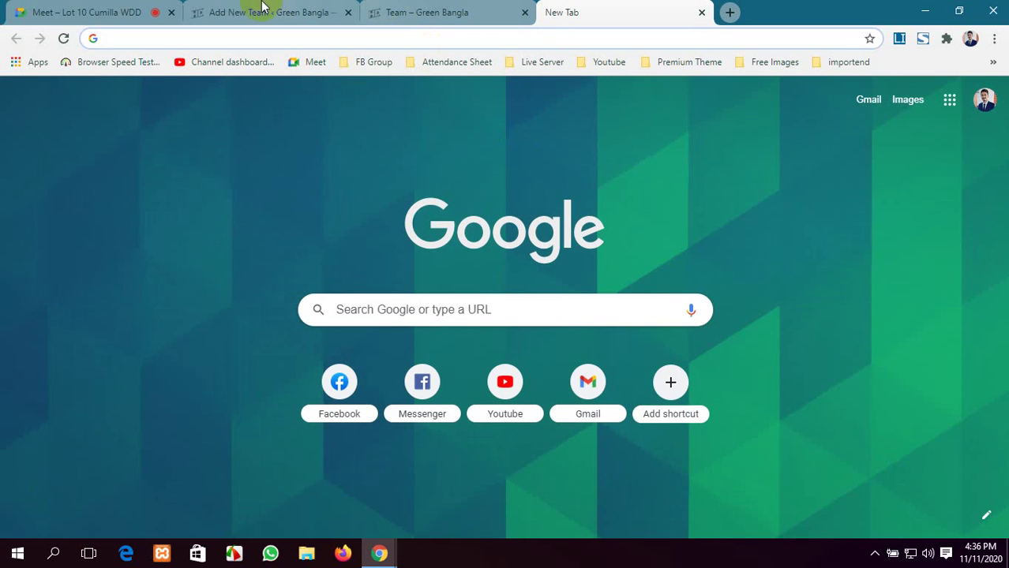
left_click(45, 7)
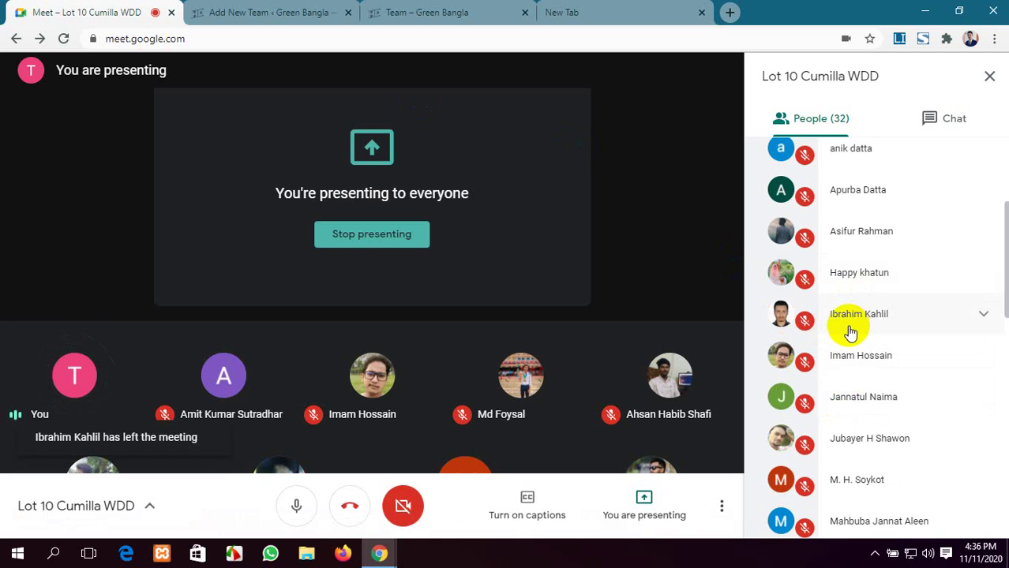
scroll(851, 332, "down", 1)
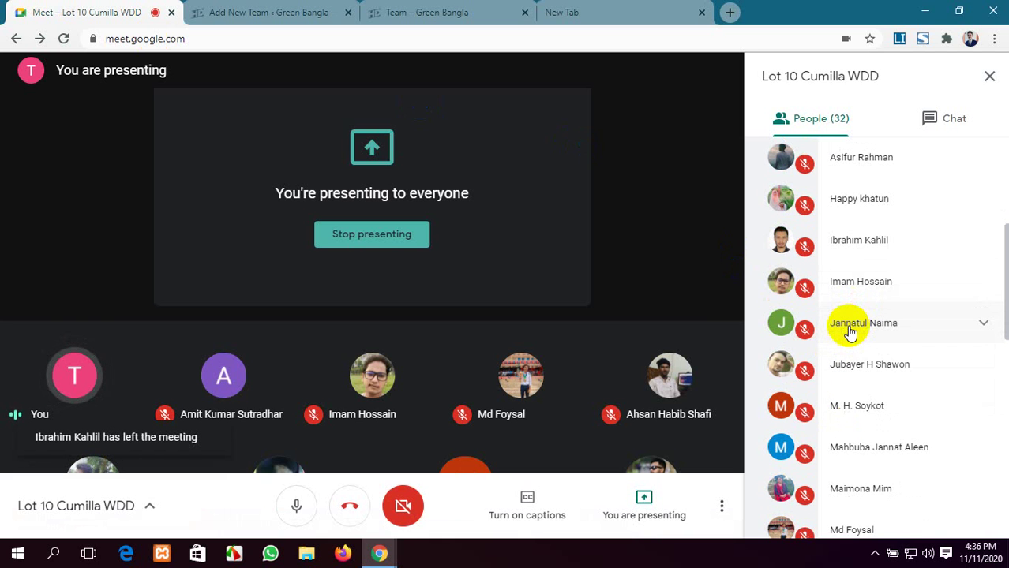
scroll(851, 330, "down", 2)
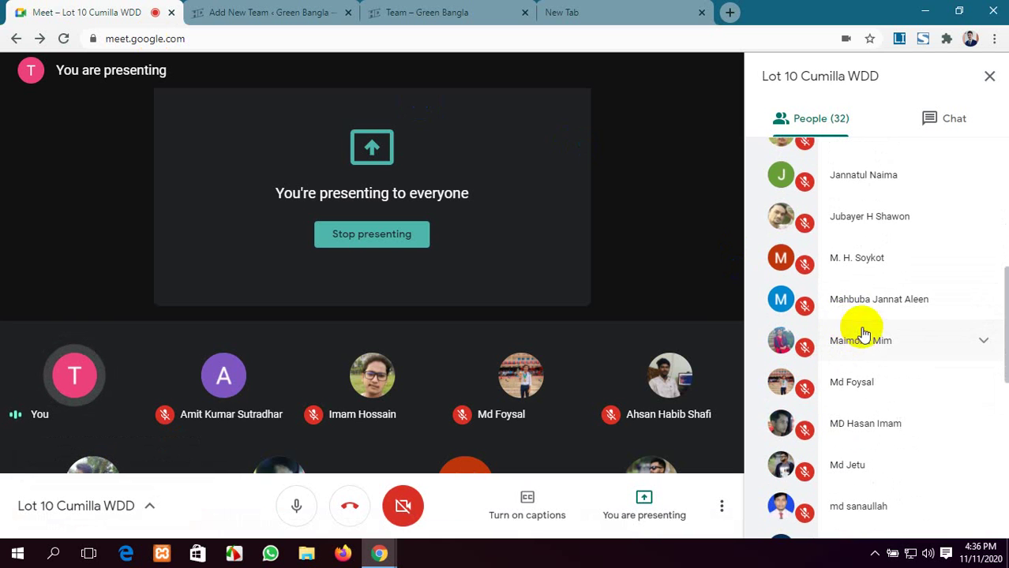
Step: Return to the new browser tab and search Google Images for "women"
left_click(573, 9)
left_click(314, 40)
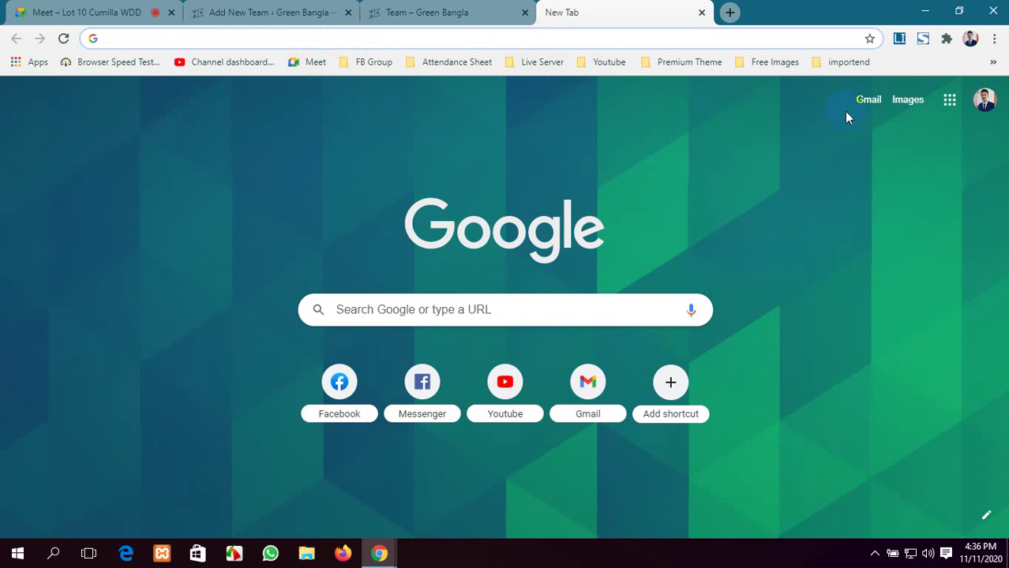
left_click(908, 100)
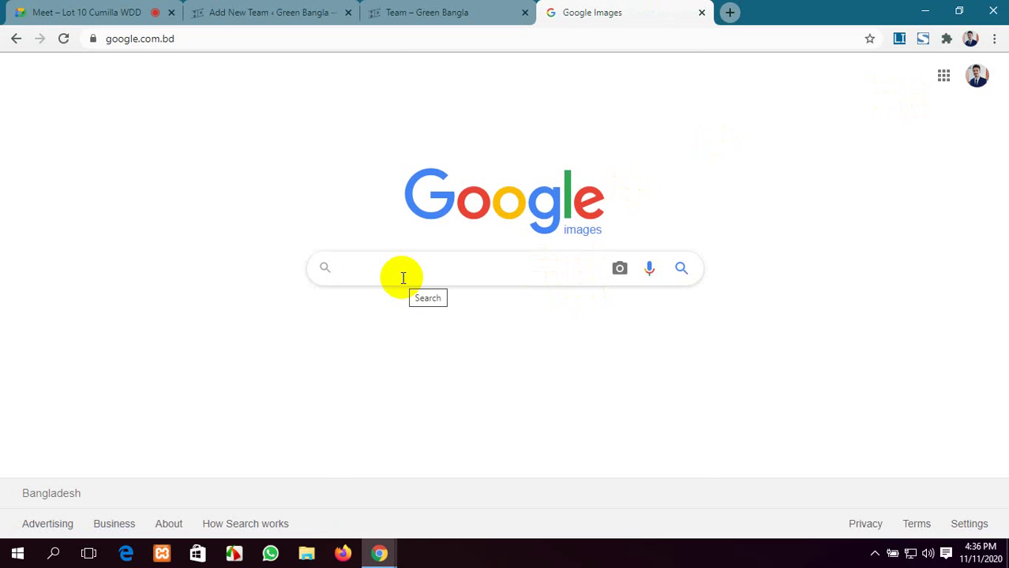
type("we")
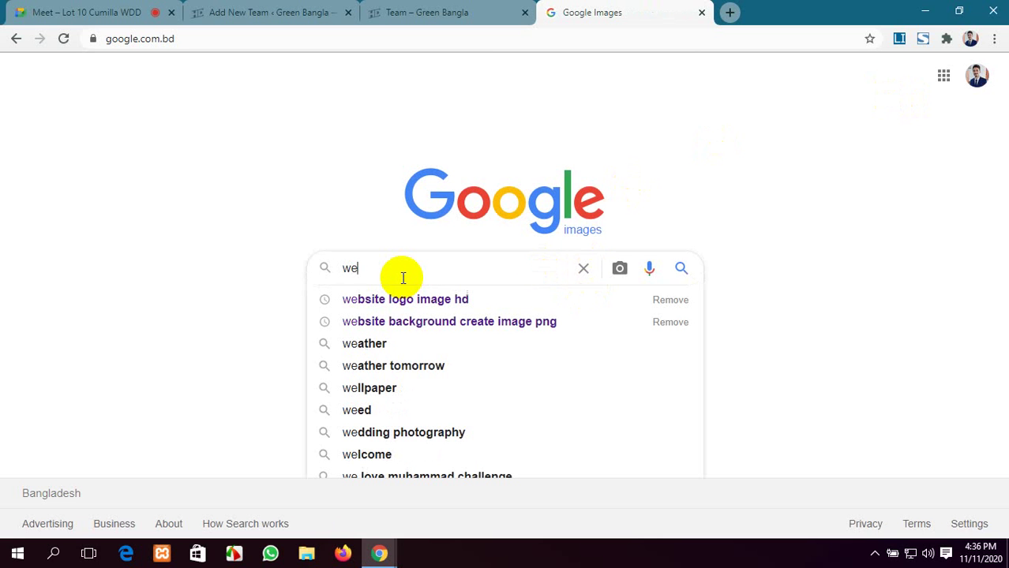
key("BackSpace")
type("ome")
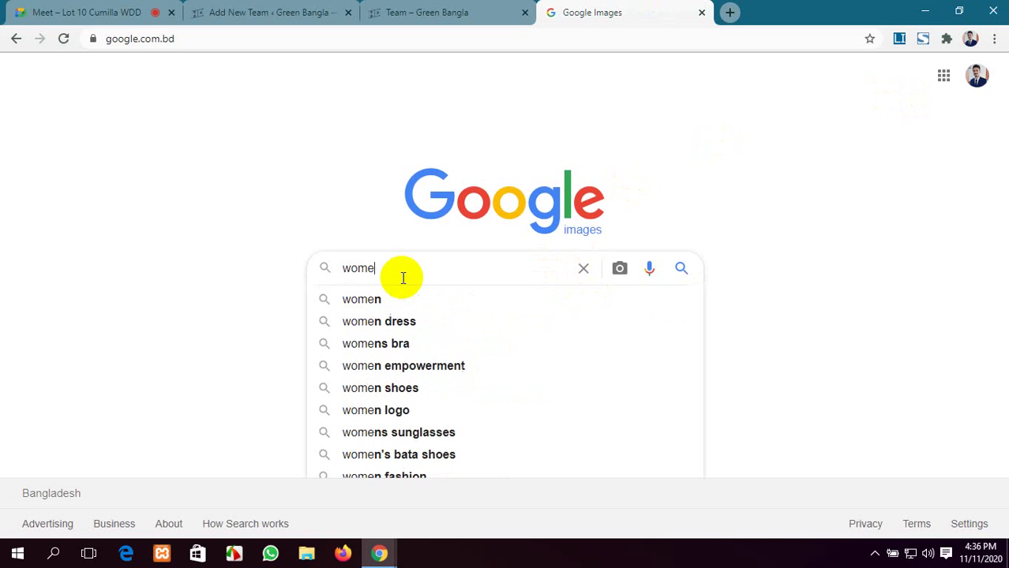
type("n")
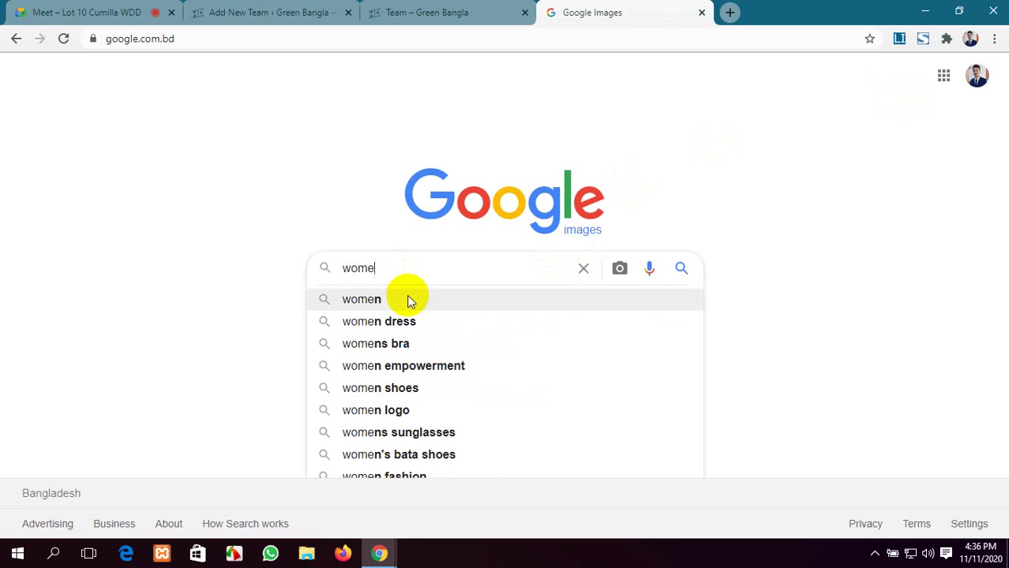
left_click(408, 295)
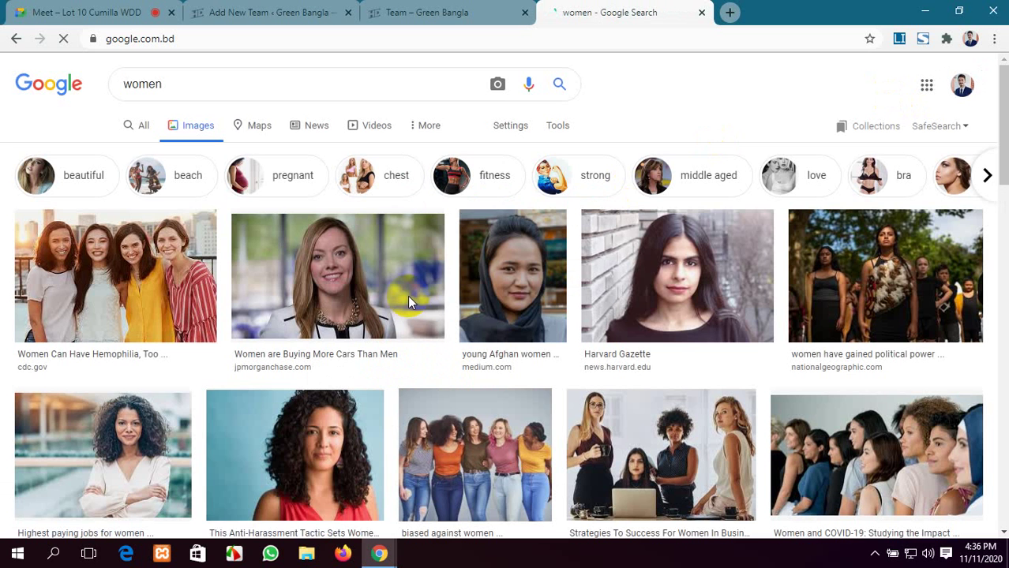
Step: Save the jpmorganchase.com portrait from the image results to the Downloads folder as "download (7).jpg"
left_click(347, 303)
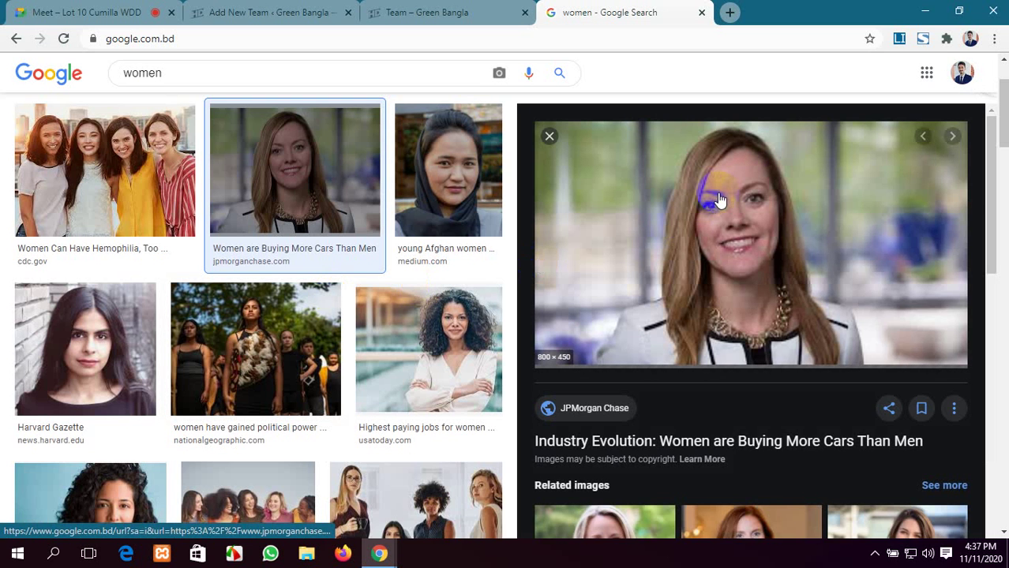
right_click(718, 199)
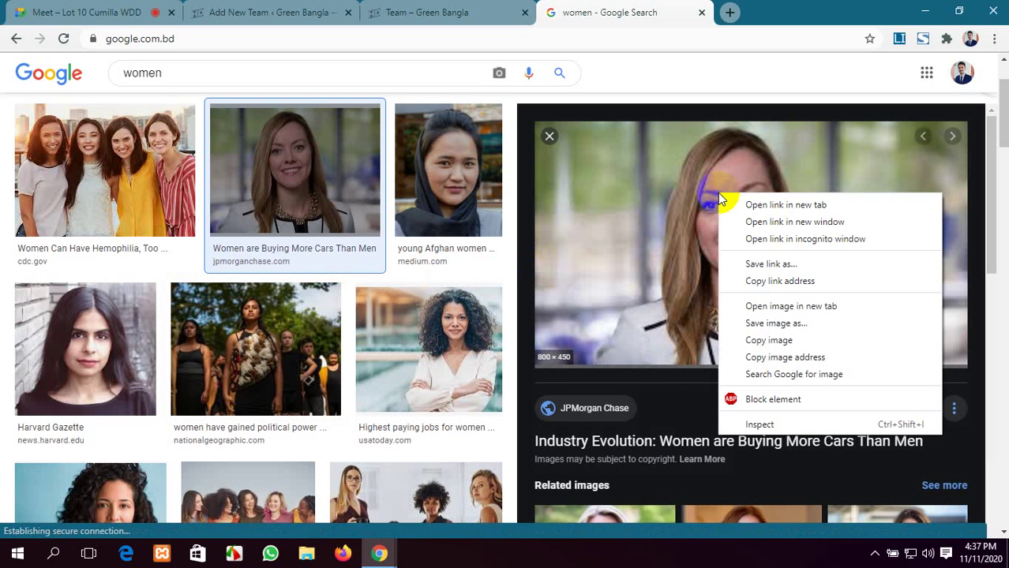
left_click(765, 325)
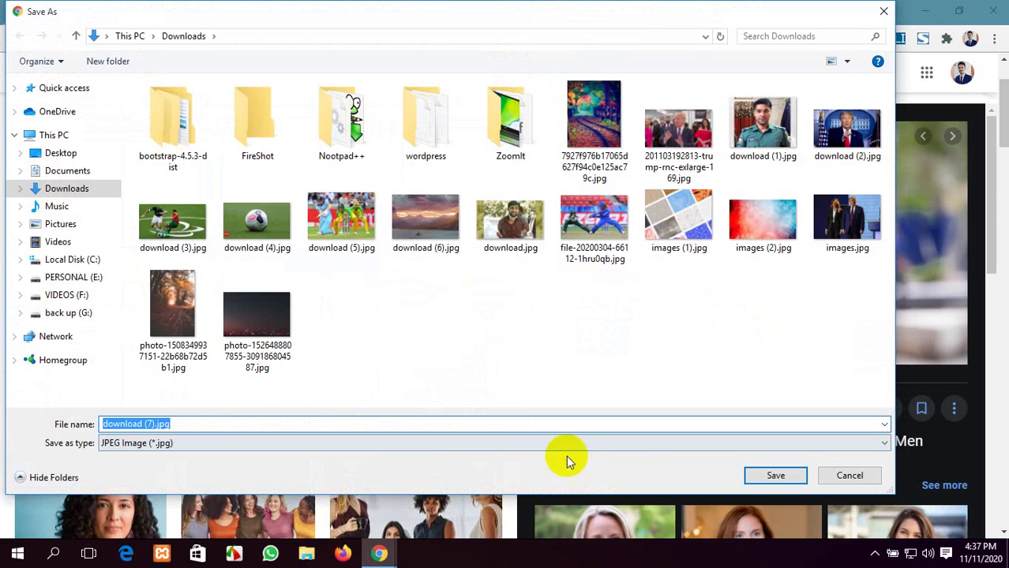
left_click(764, 477)
Step: Find the womensagenda.com.au portrait of a red-haired woman in the results and save it as a JPEG in the Downloads folder
scroll(750, 395, "down", 5)
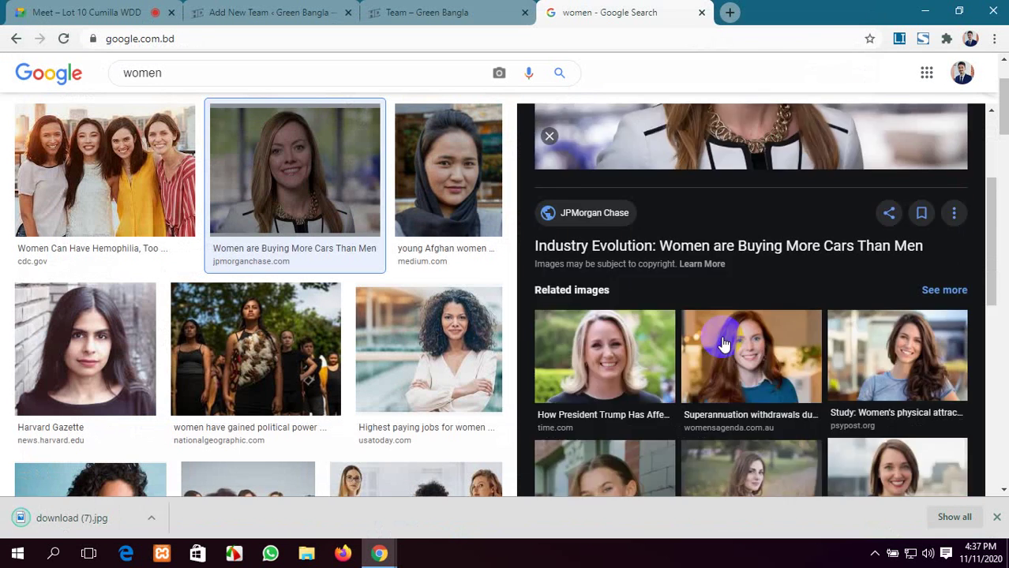
scroll(711, 339, "down", 2)
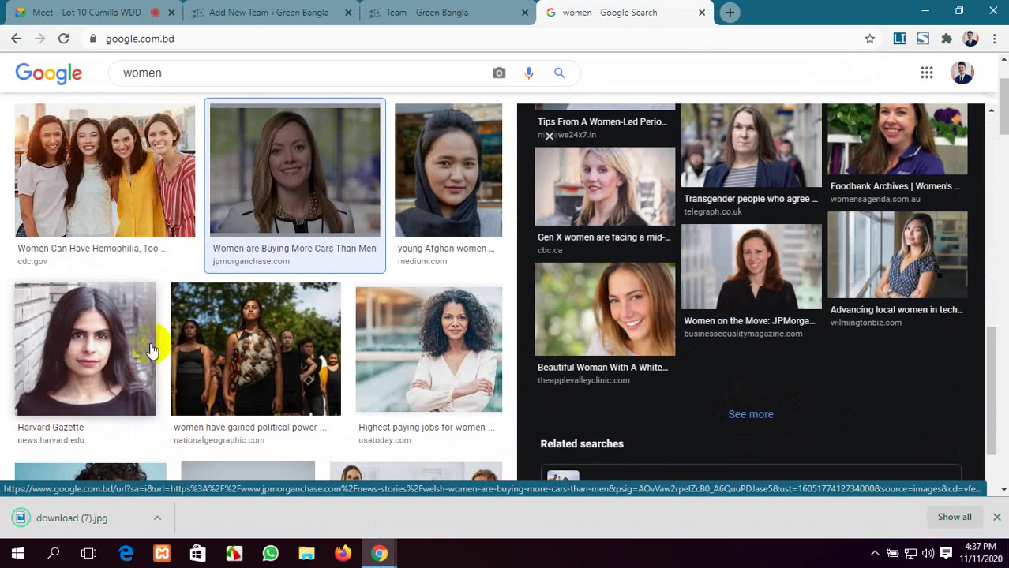
scroll(243, 361, "down", 3)
scroll(244, 361, "down", 5)
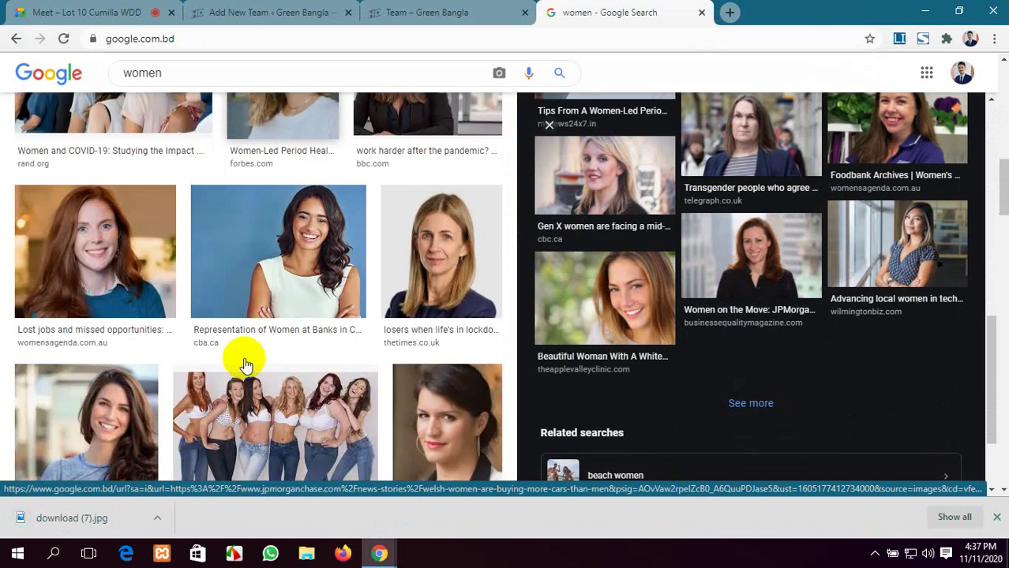
left_click(84, 219)
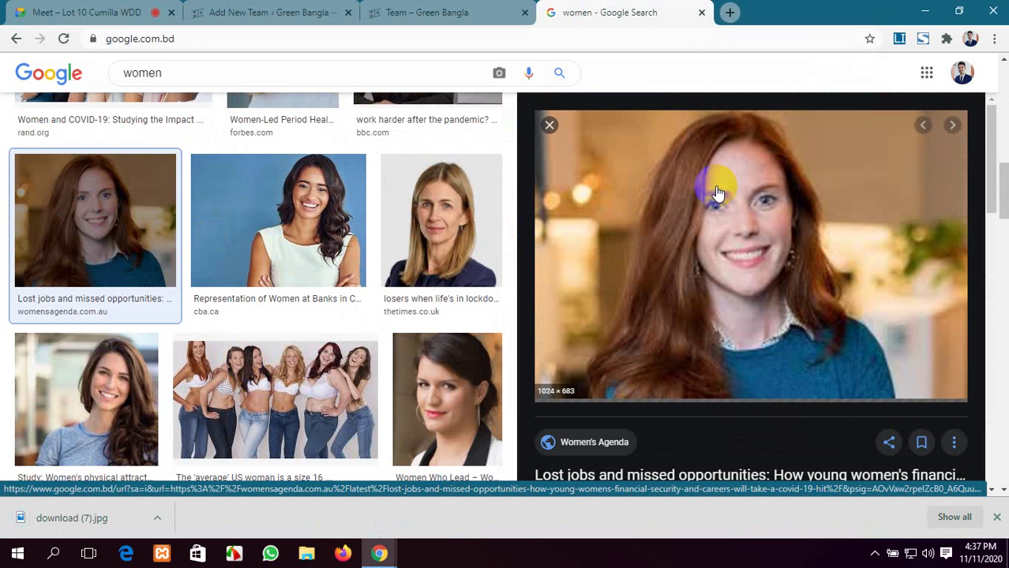
scroll(210, 269, "up", 5)
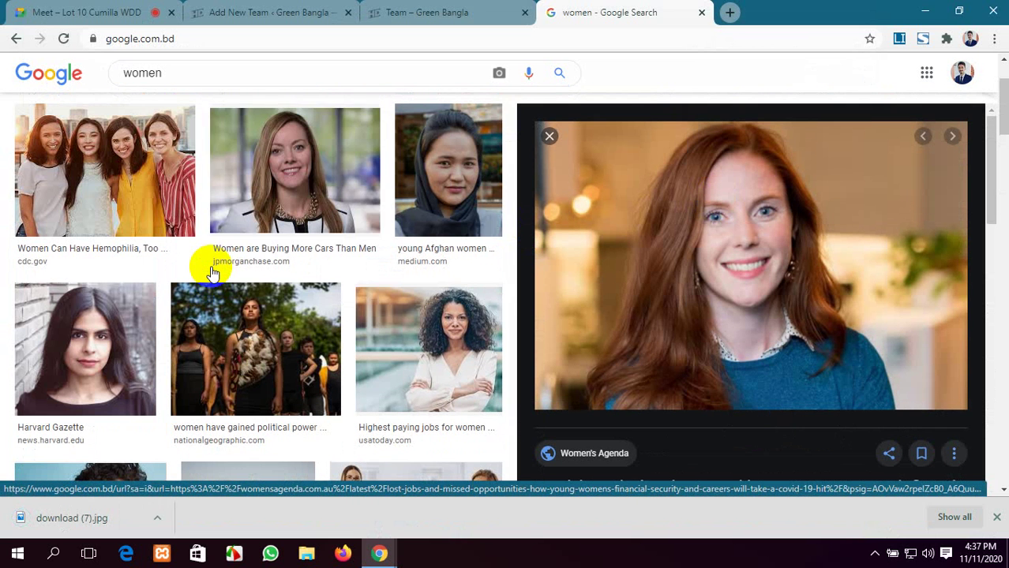
right_click(740, 241)
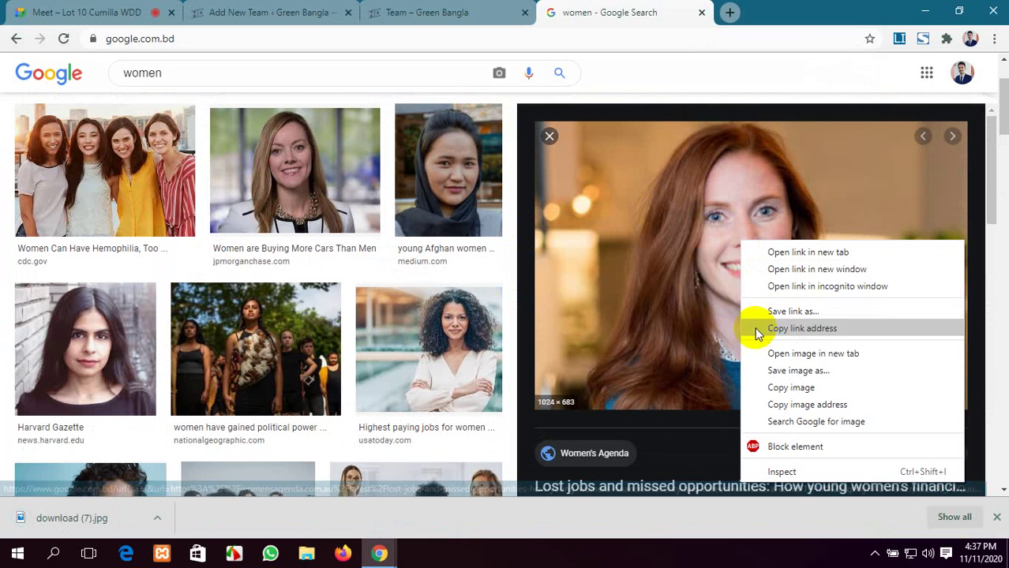
left_click(797, 370)
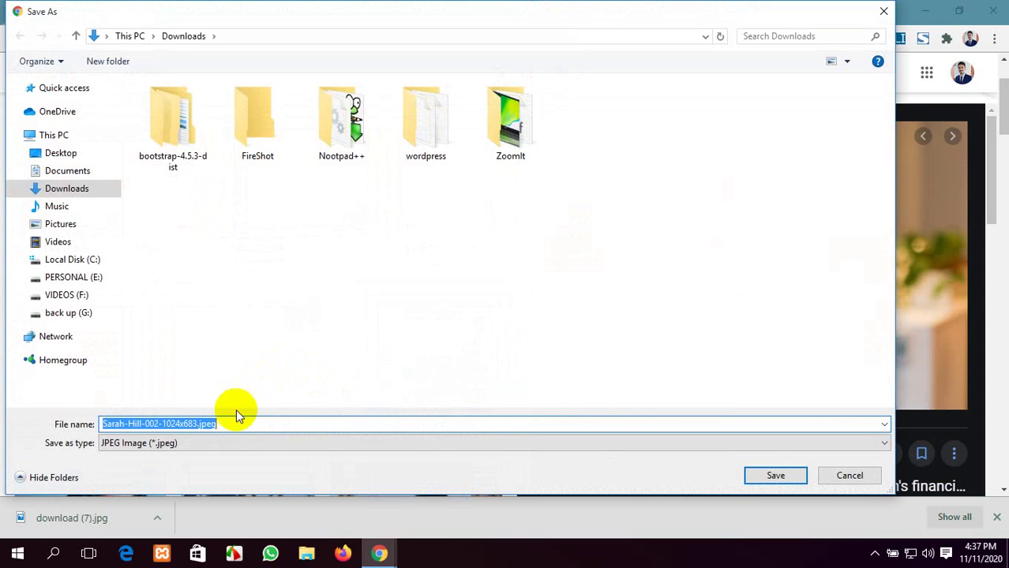
left_click(770, 477)
Step: Find the medium.com portrait of a woman in a red headscarf and save it to the Downloads folder as "images (3).jpg"
scroll(401, 373, "down", 9)
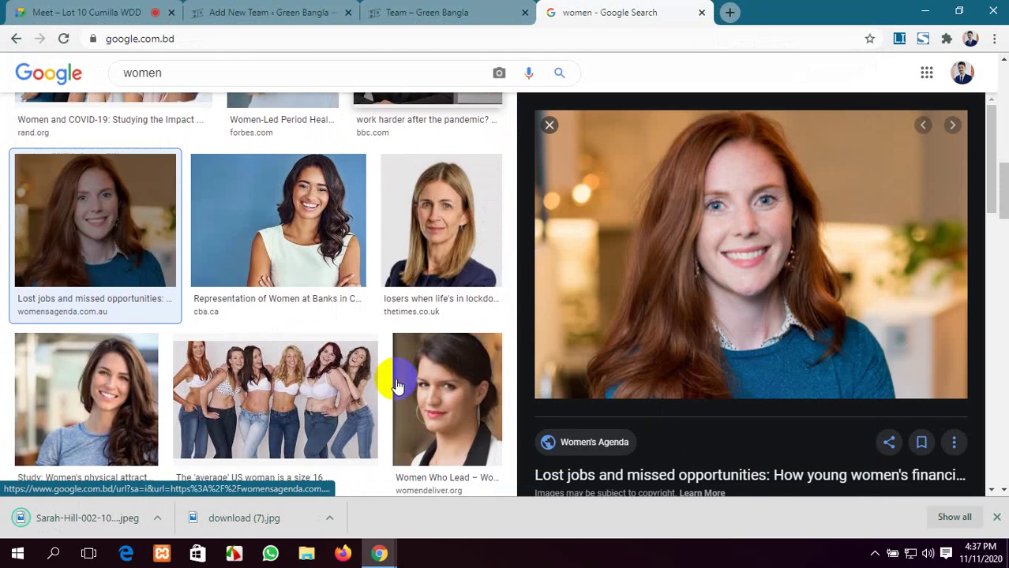
scroll(399, 387, "down", 5)
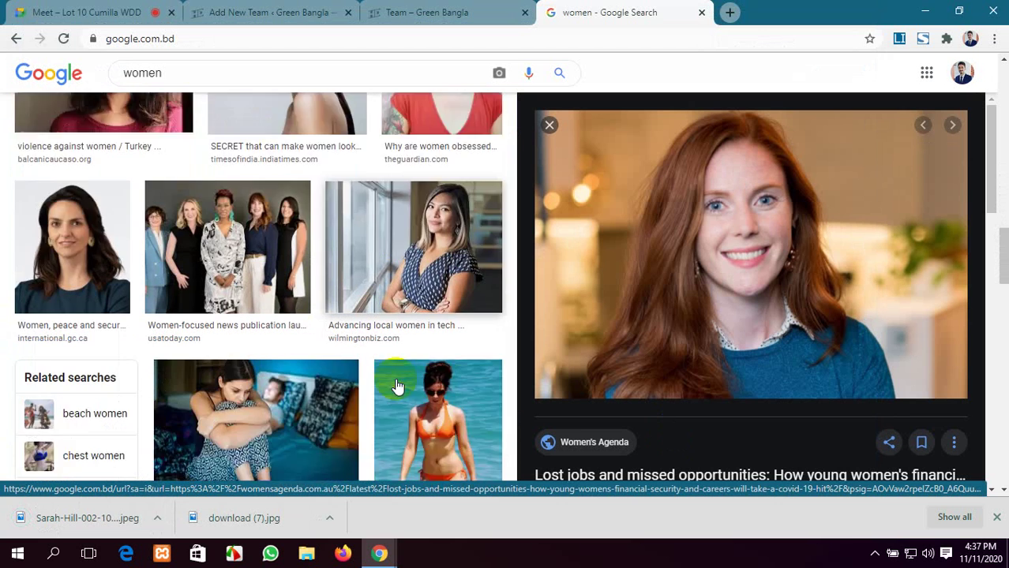
scroll(397, 386, "down", 10)
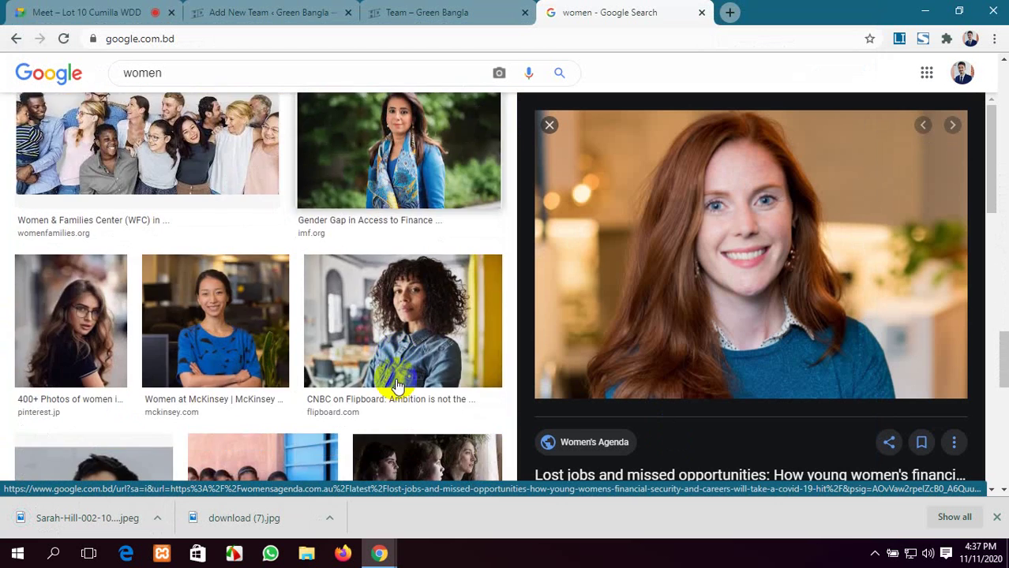
scroll(397, 386, "down", 10)
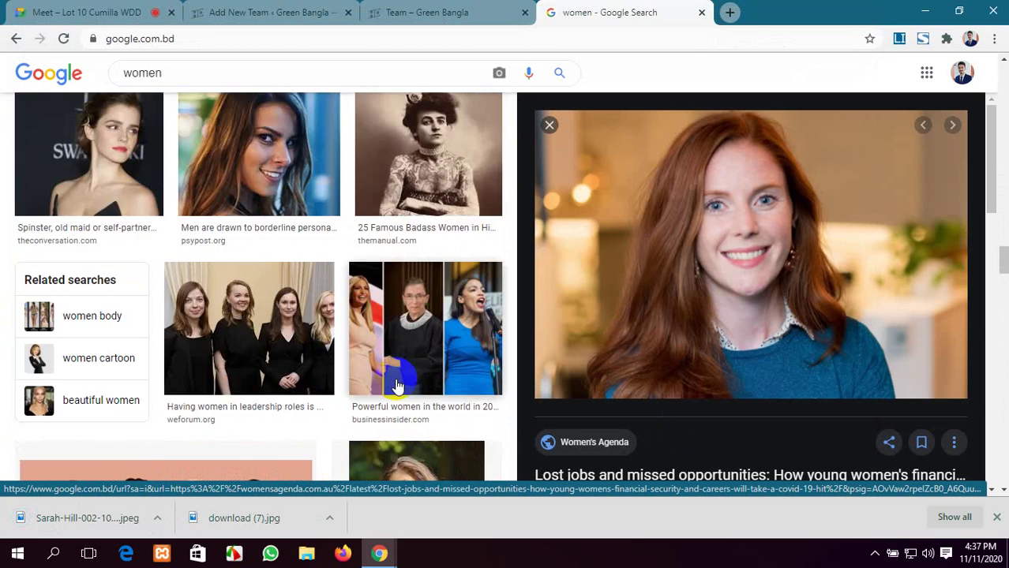
scroll(397, 386, "down", 10)
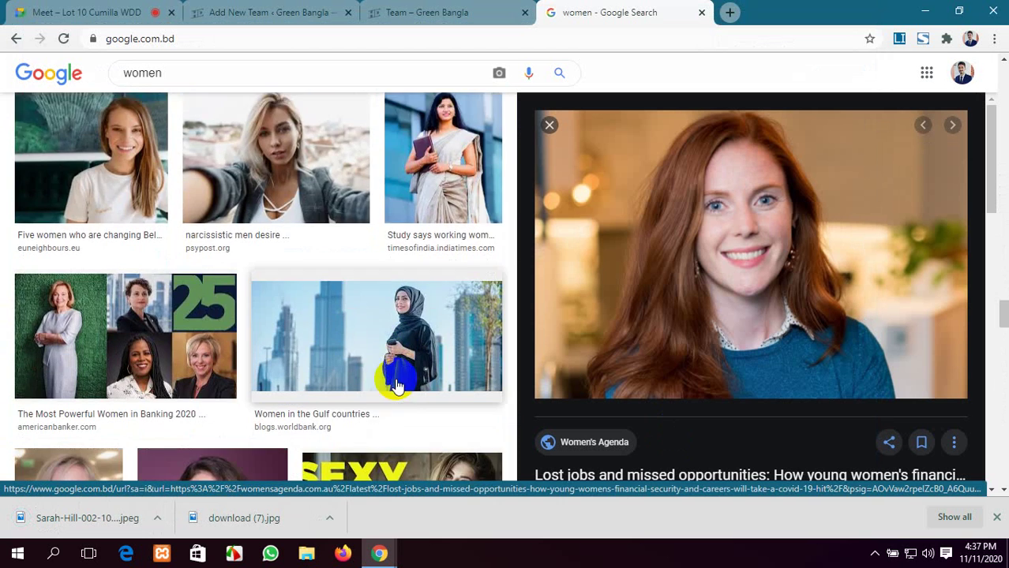
scroll(397, 386, "down", 10)
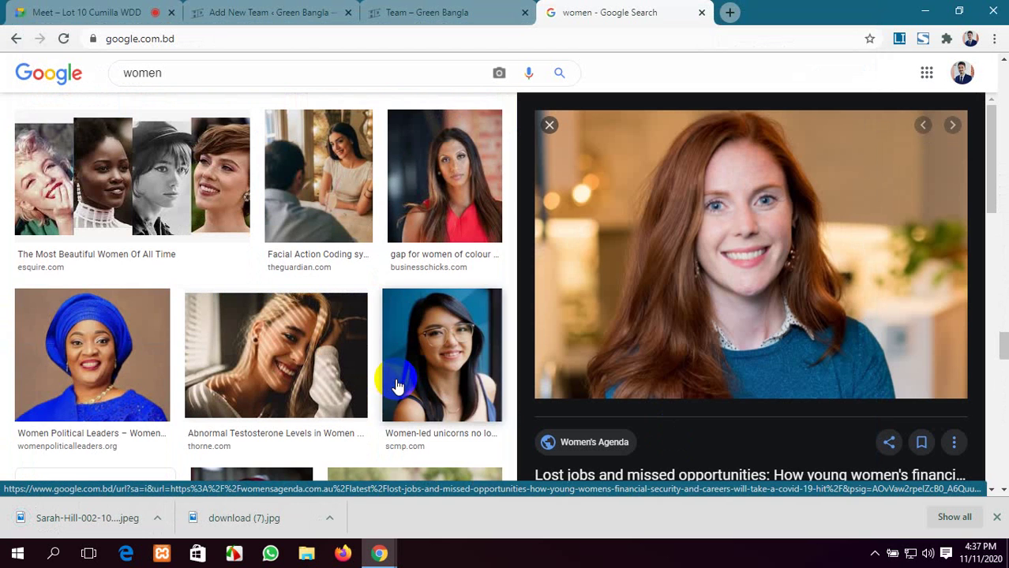
scroll(397, 386, "down", 5)
left_click(266, 202)
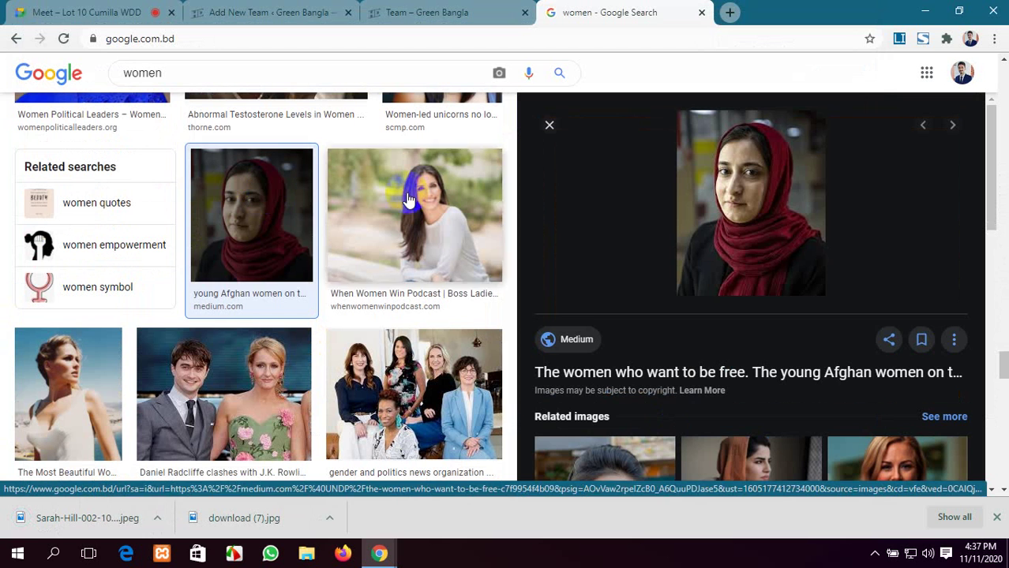
right_click(748, 147)
left_click(803, 280)
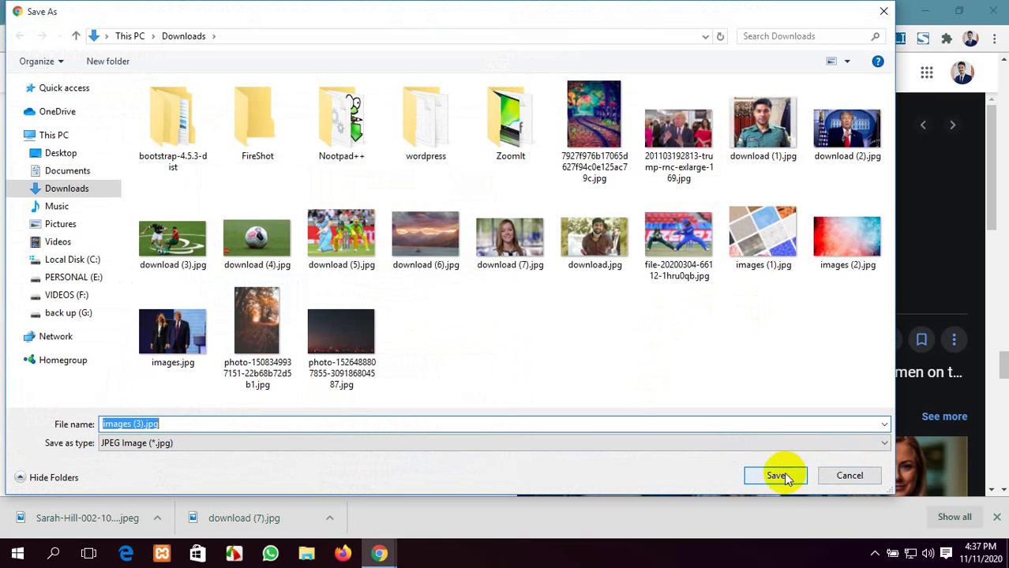
left_click(776, 475)
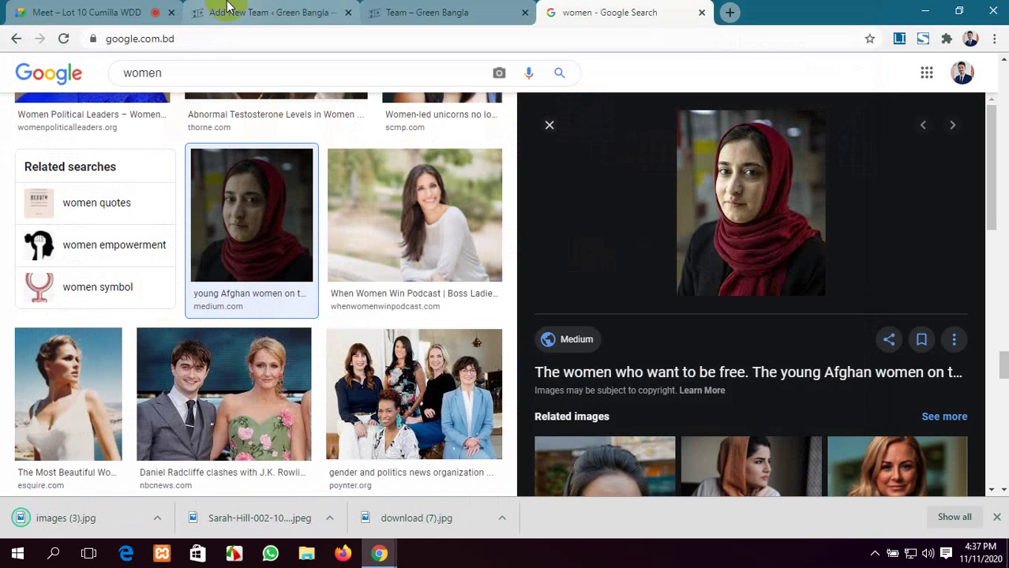
Step: Return to the Add New Team tab and start a file upload for the first member's photo from the Downloads folder
left_click(228, 6)
scroll(350, 262, "up", 1)
scroll(281, 263, "down", 1)
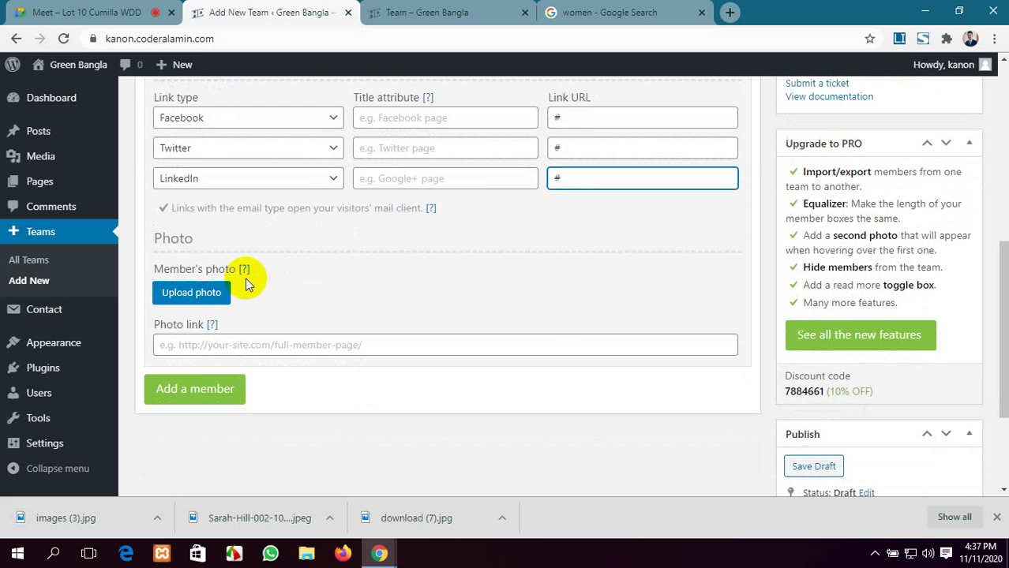
left_click(200, 294)
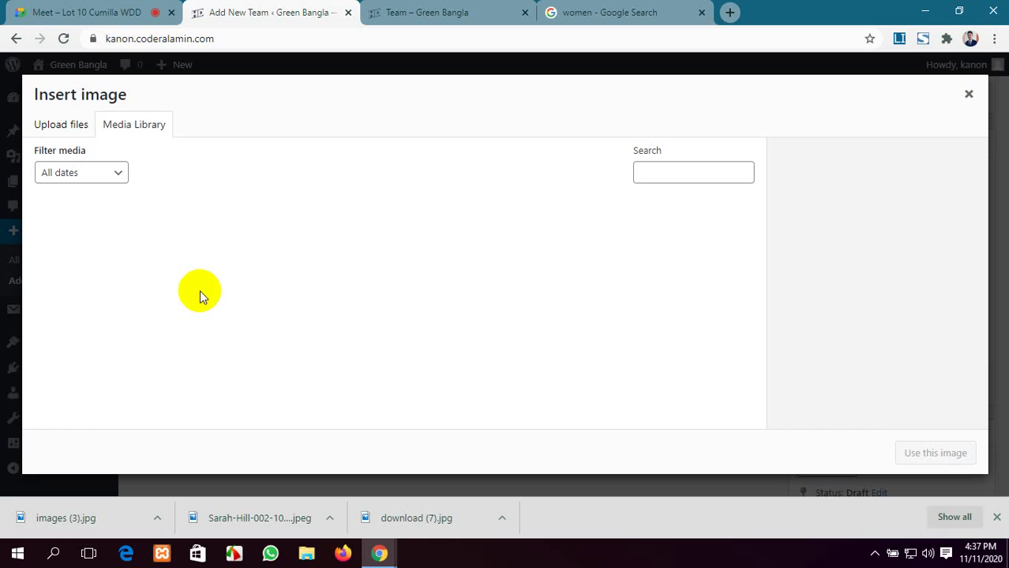
left_click(45, 126)
left_click(474, 303)
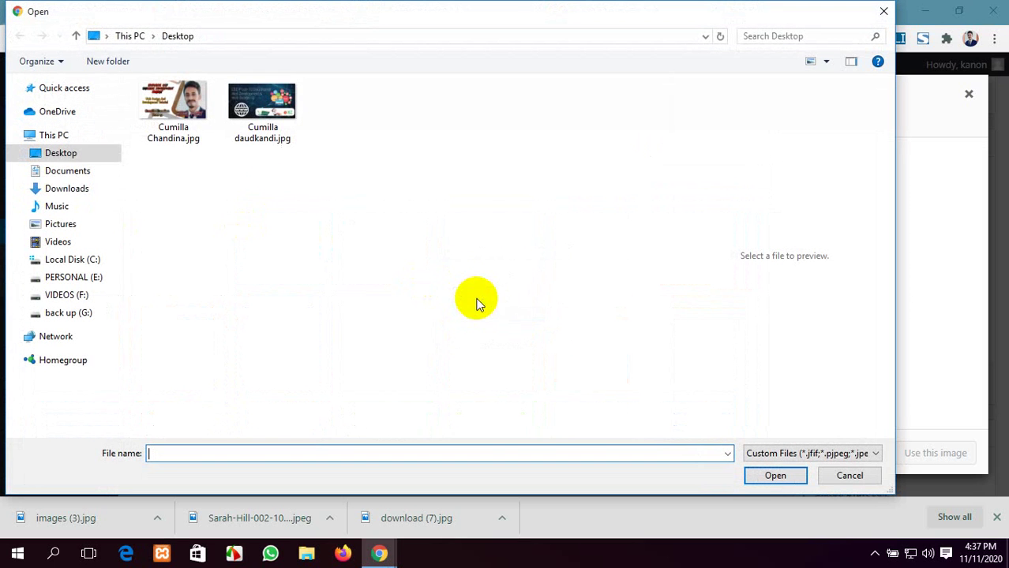
left_click(66, 188)
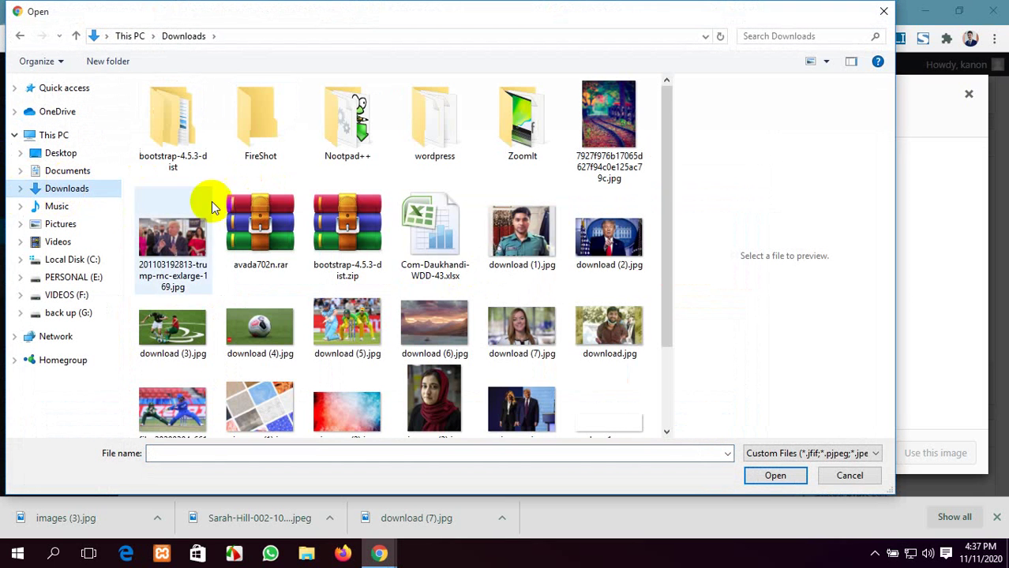
Step: Upload "download (7).jpg", "images (3).jpg" and the red-haired woman's JPEG together to the media library
left_click(522, 327)
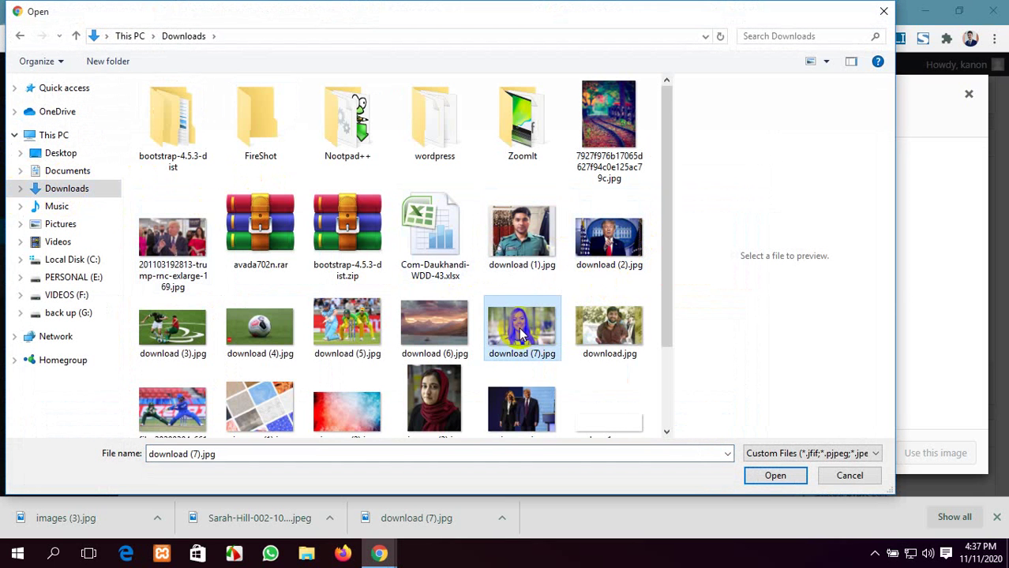
left_click(435, 398, "ctrl")
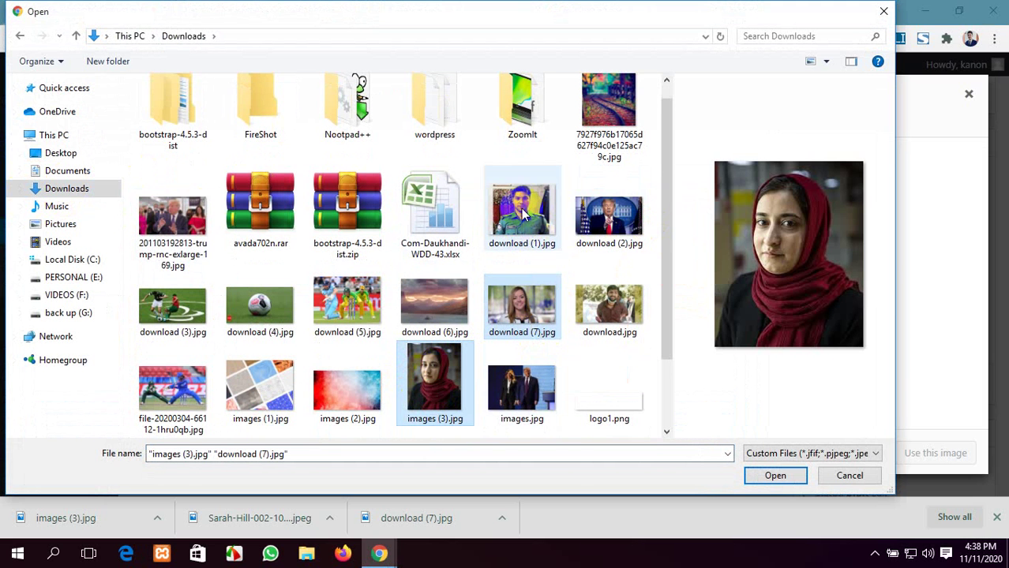
scroll(433, 348, "down", 3)
scroll(435, 356, "up", 3)
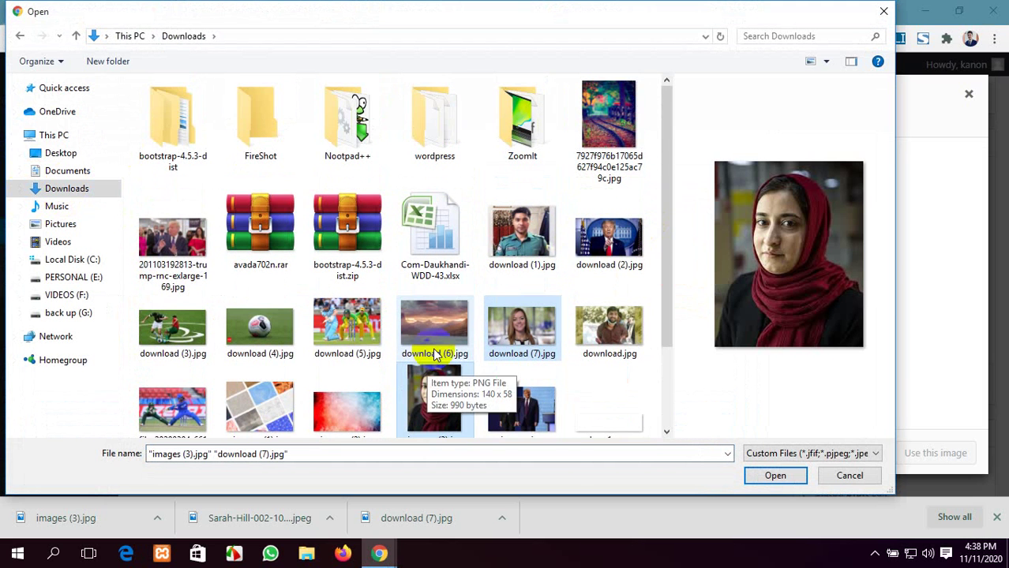
scroll(432, 353, "down", 3)
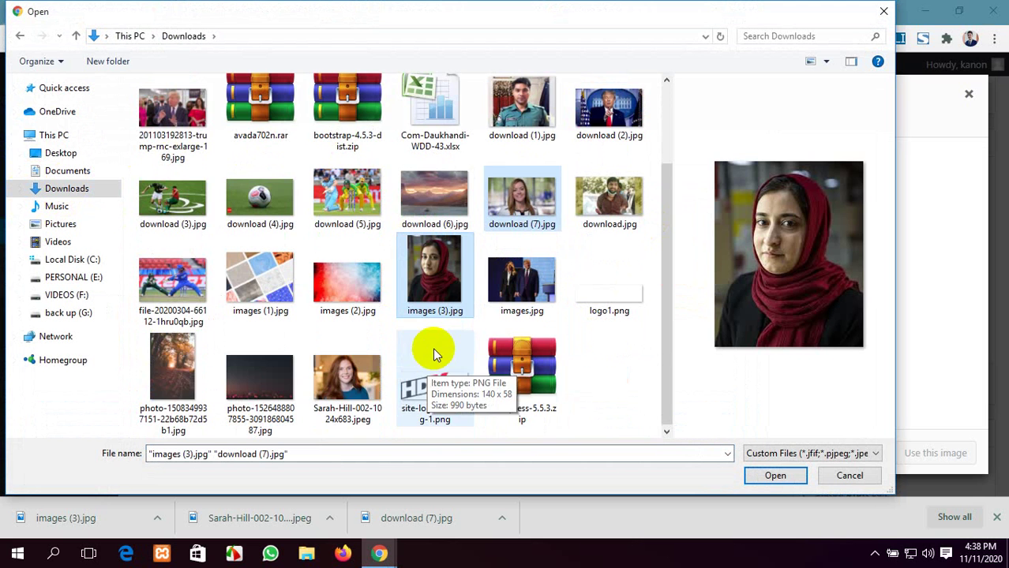
left_click(354, 385, "ctrl")
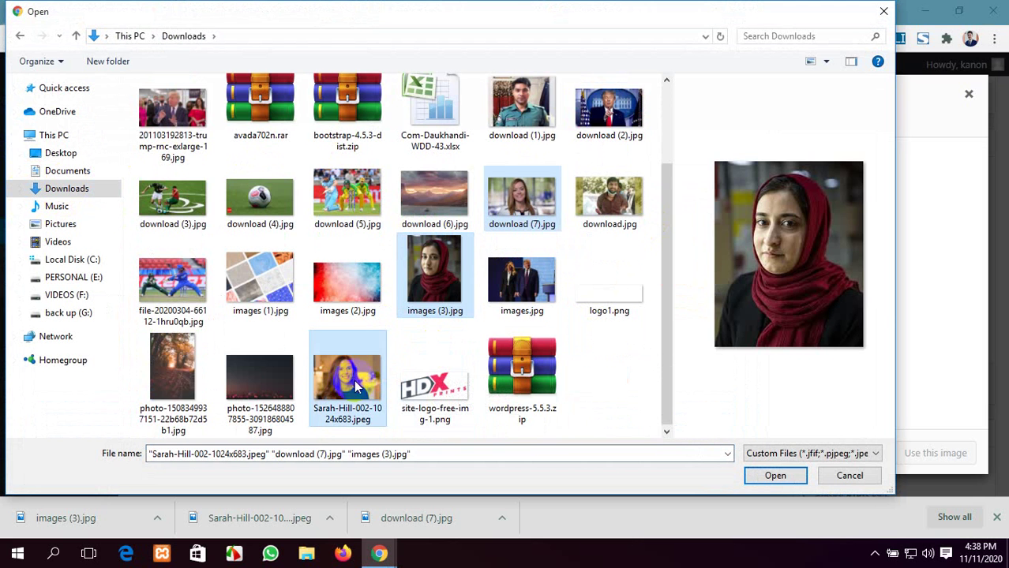
left_click(787, 475)
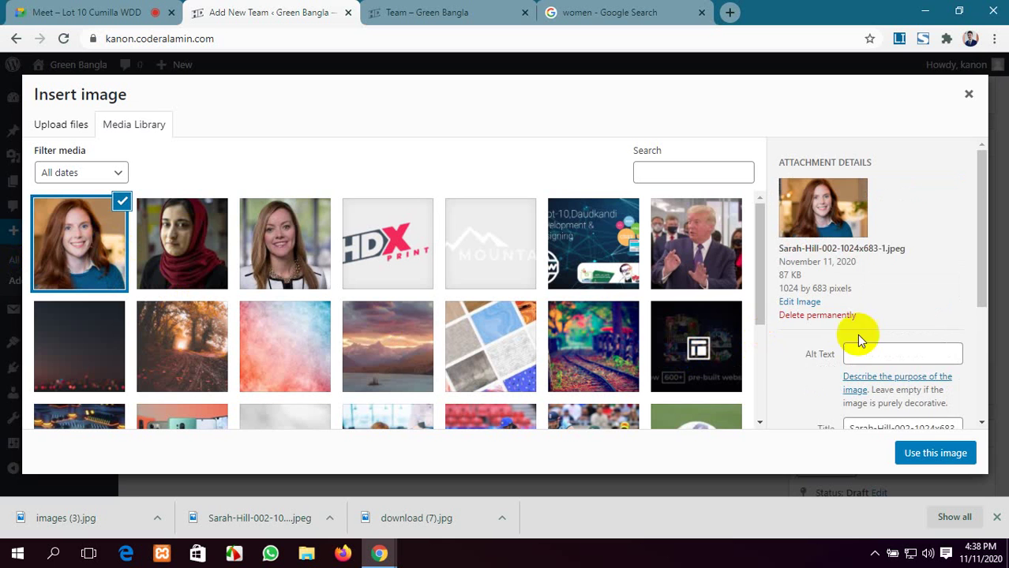
Step: Use the uploaded portrait of the red-haired woman as the first member's photo
scroll(849, 371, "down", 3)
left_click(934, 453)
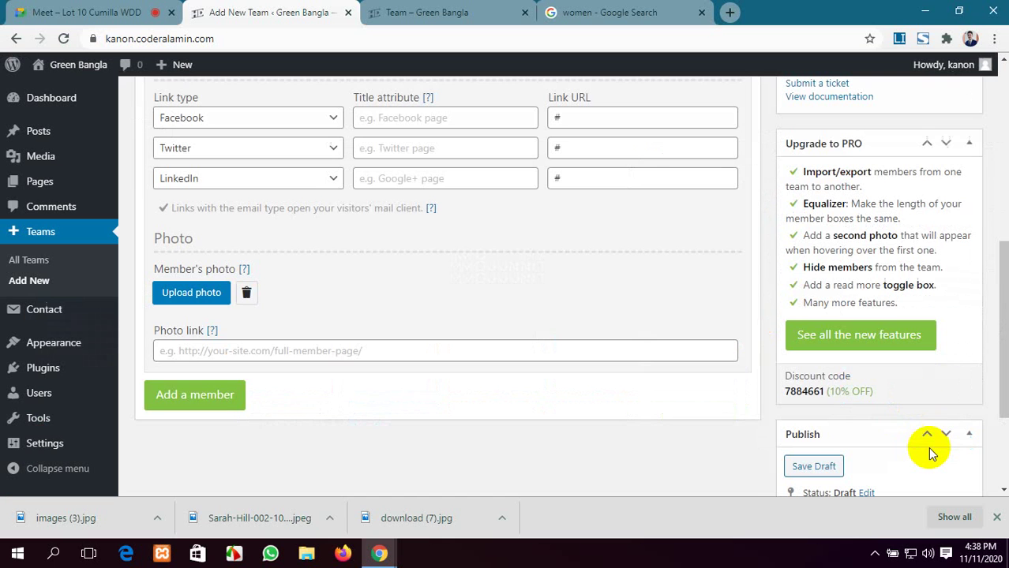
scroll(323, 348, "down", 3)
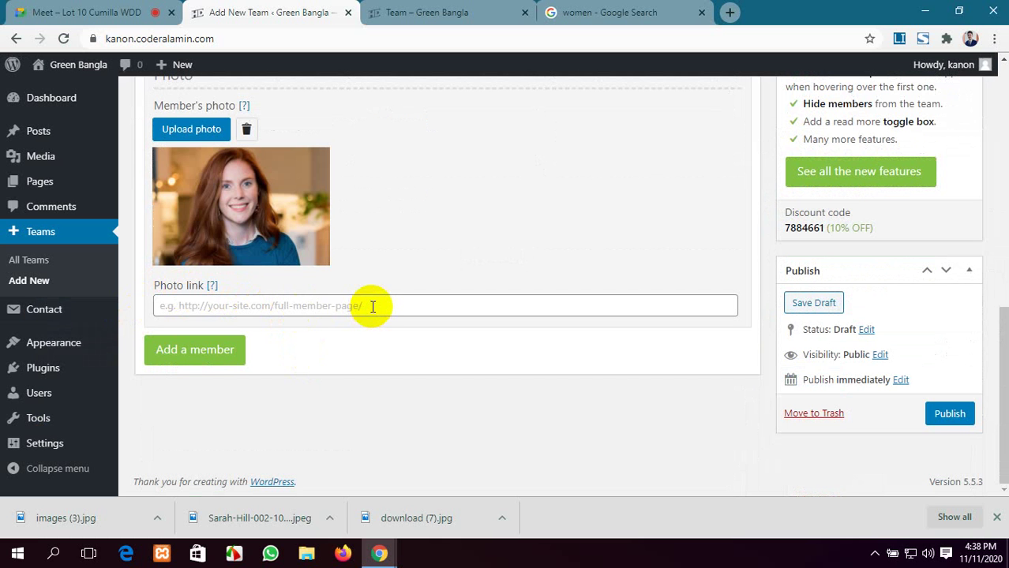
Step: Check the first member's entry and add a second, blank member to the team
scroll(373, 308, "up", 8)
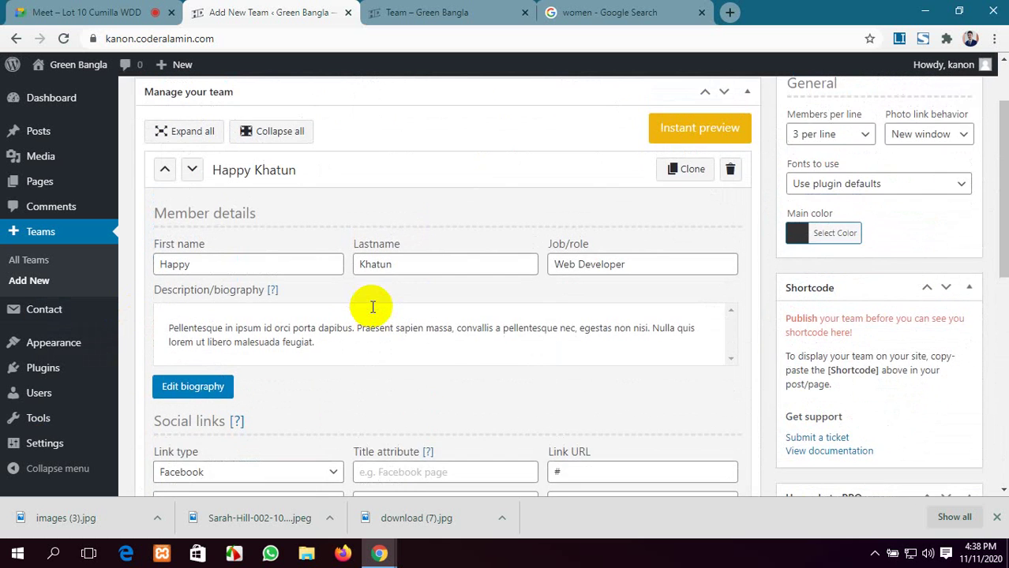
scroll(373, 307, "down", 7)
scroll(371, 307, "down", 2)
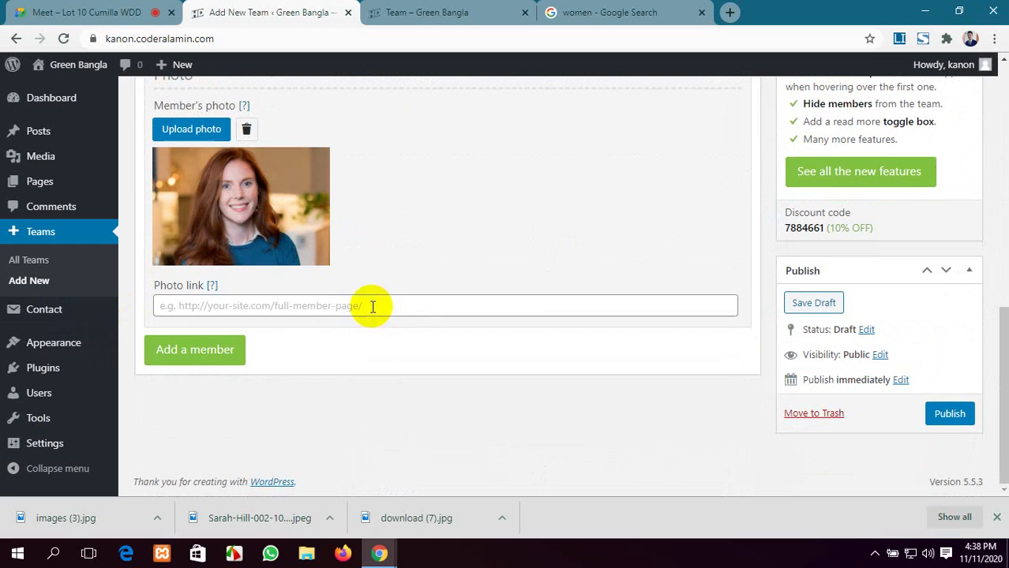
left_click(225, 355)
scroll(225, 353, "down", 2)
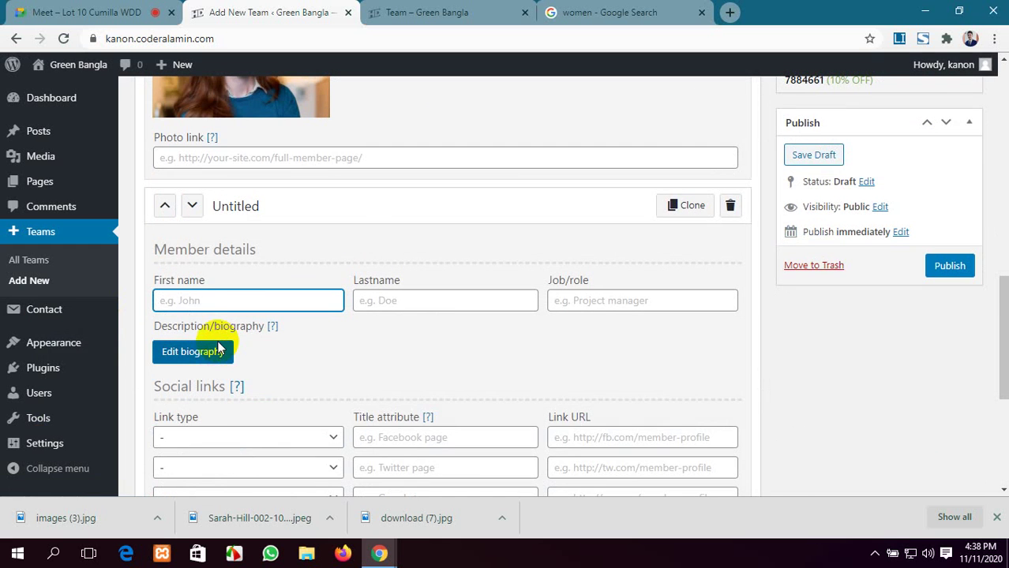
Step: Switch to the Google Meet tab and look through the participant list for a name for the second member
left_click(108, 11)
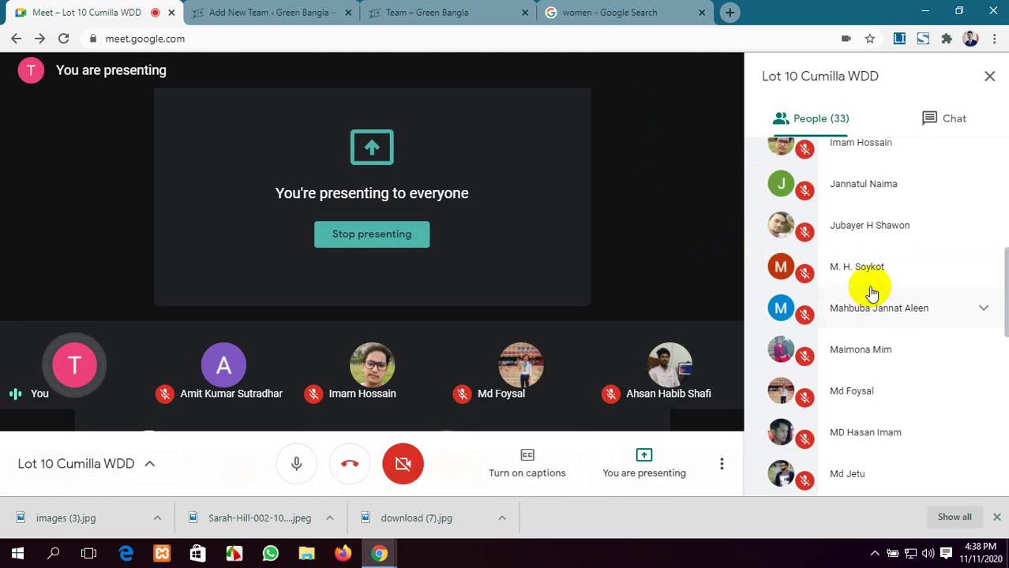
scroll(872, 292, "up", 4)
scroll(871, 293, "down", 3)
scroll(872, 293, "up", 1)
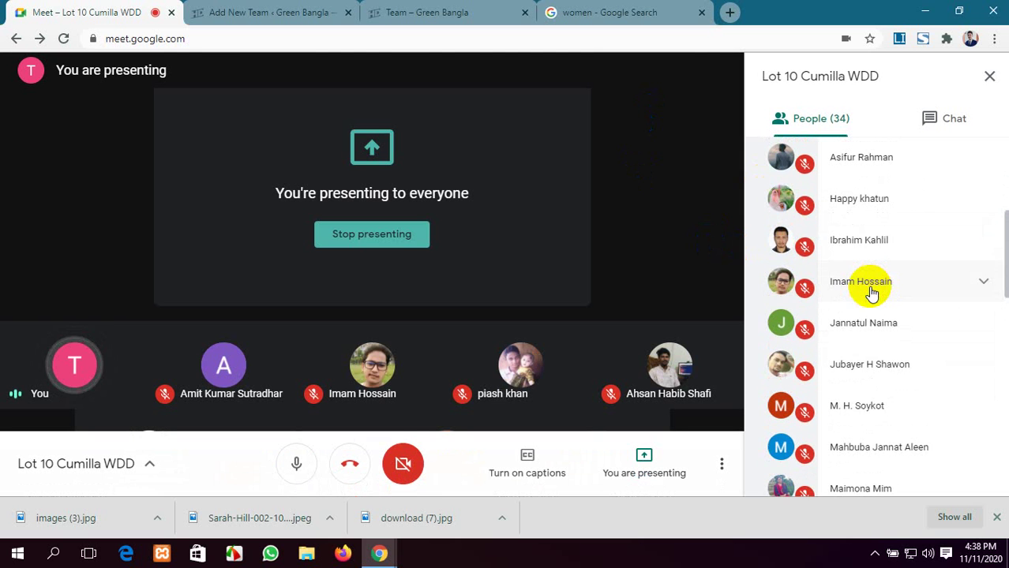
scroll(870, 291, "up", 3)
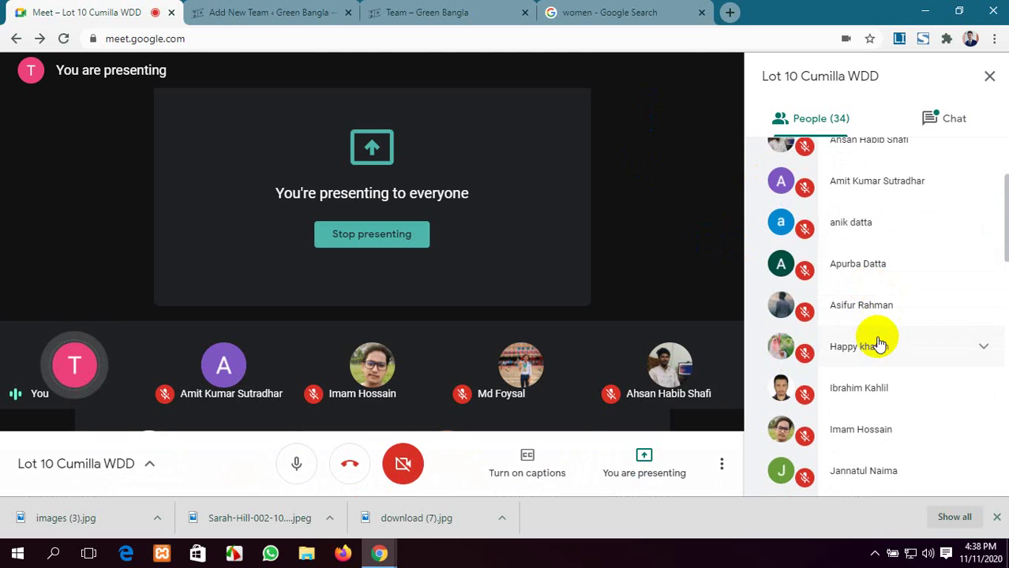
scroll(879, 343, "down", 3)
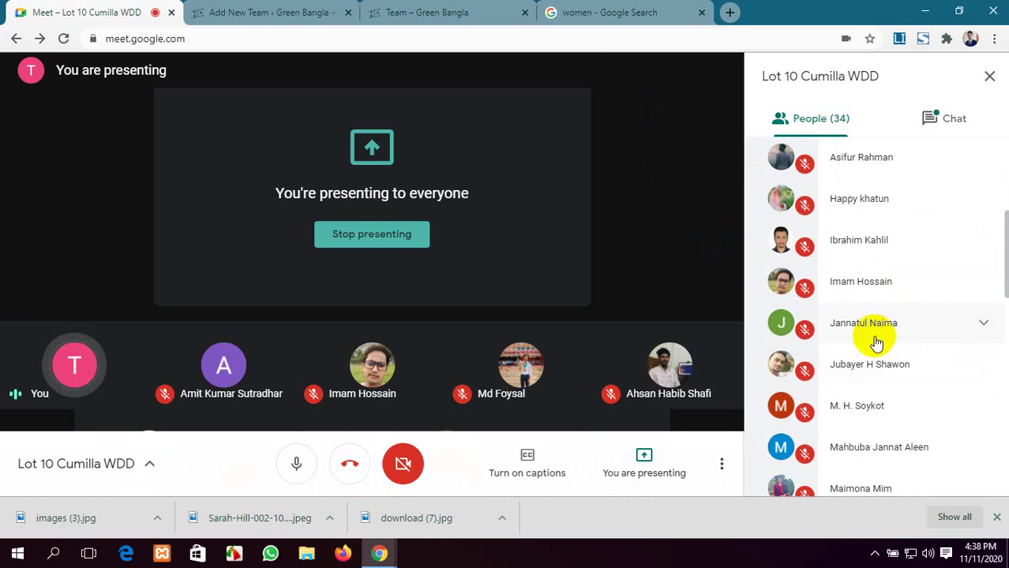
Step: Return to the Add New Team tab, enter the second member's first name and remove its lowercase initial letter
left_click(304, 17)
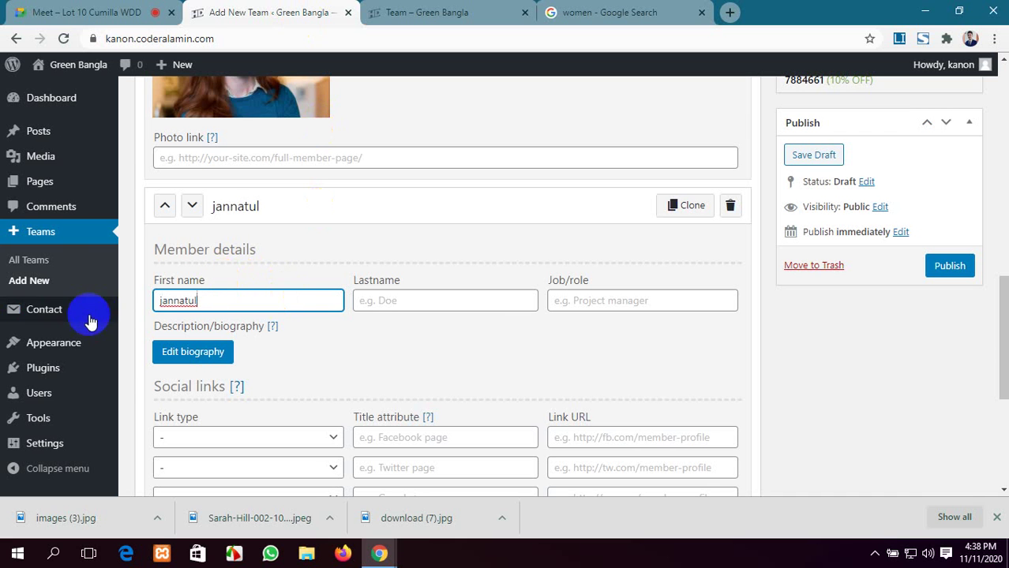
left_click(162, 301)
key("Delete")
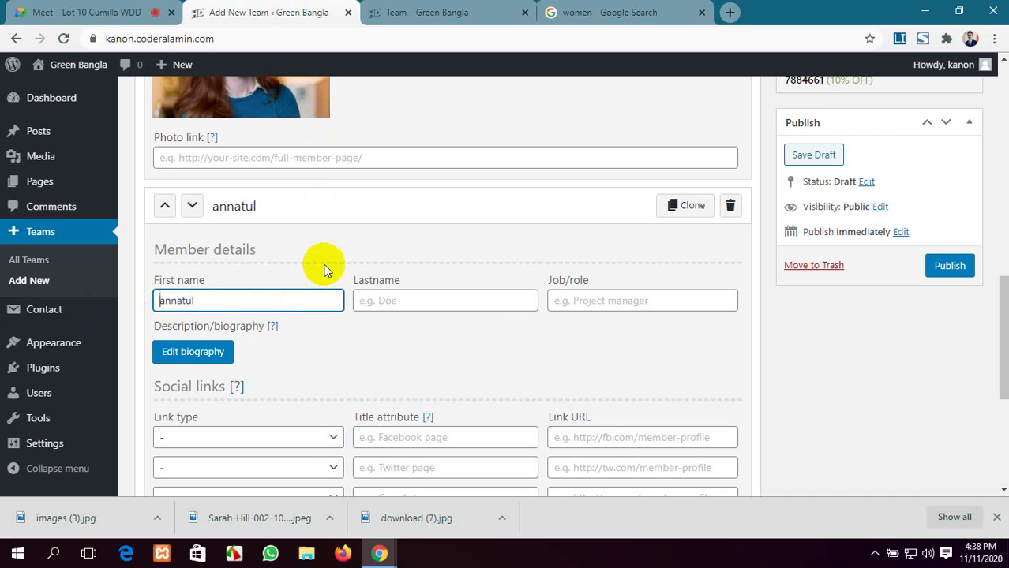
Step: Correct the second team member's first name and enter the last name in the member details
type("J")
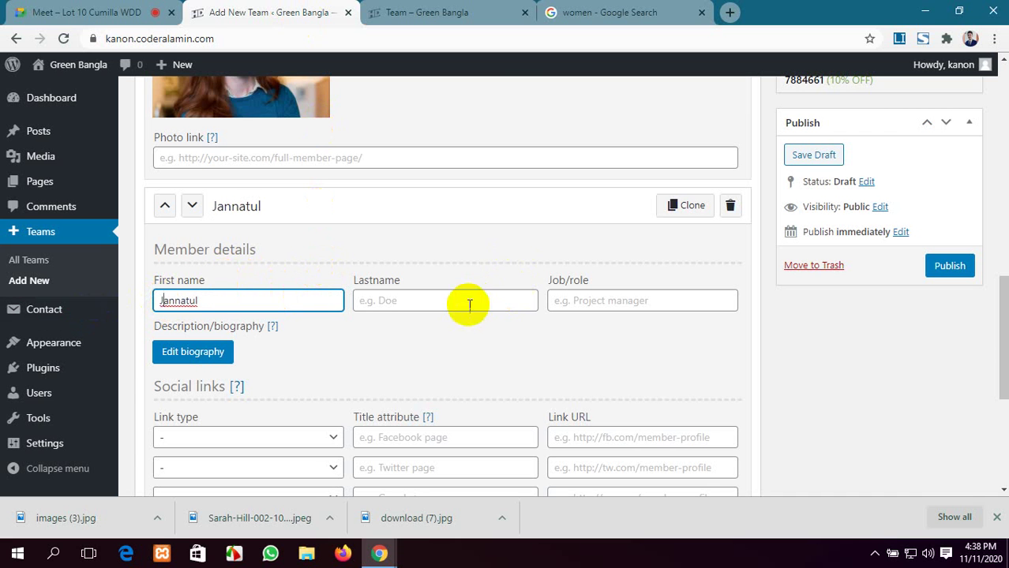
left_click(469, 305)
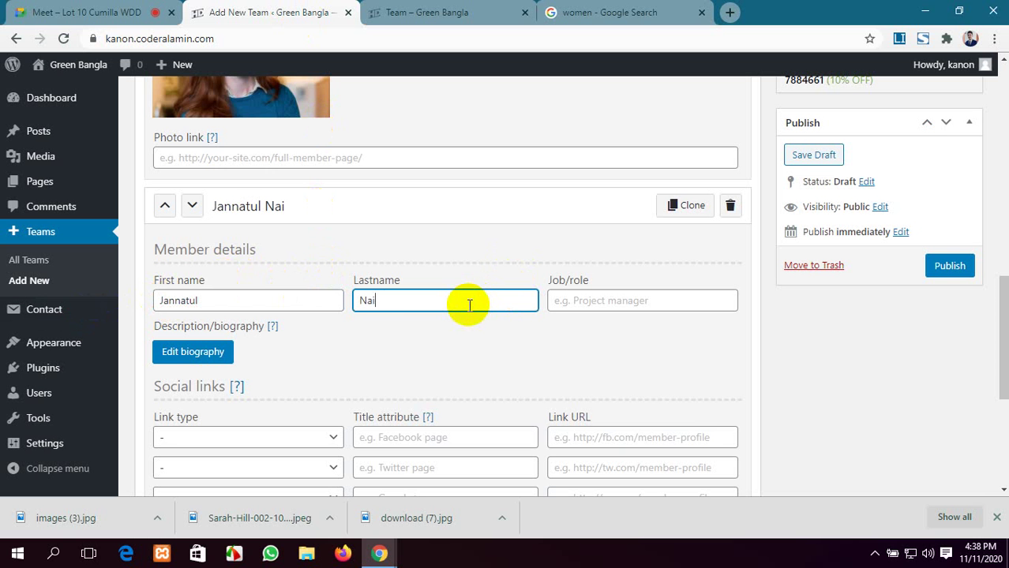
left_click(637, 300)
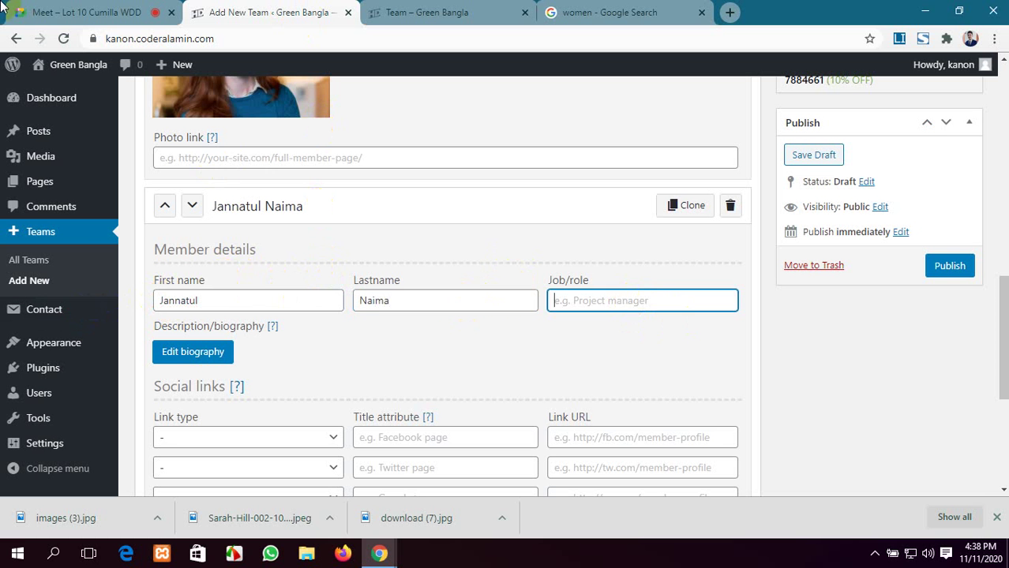
Step: Switch to the Google Meet call, admit the waiting participant, and return to the WordPress team editor
left_click(34, 7)
left_click(646, 317)
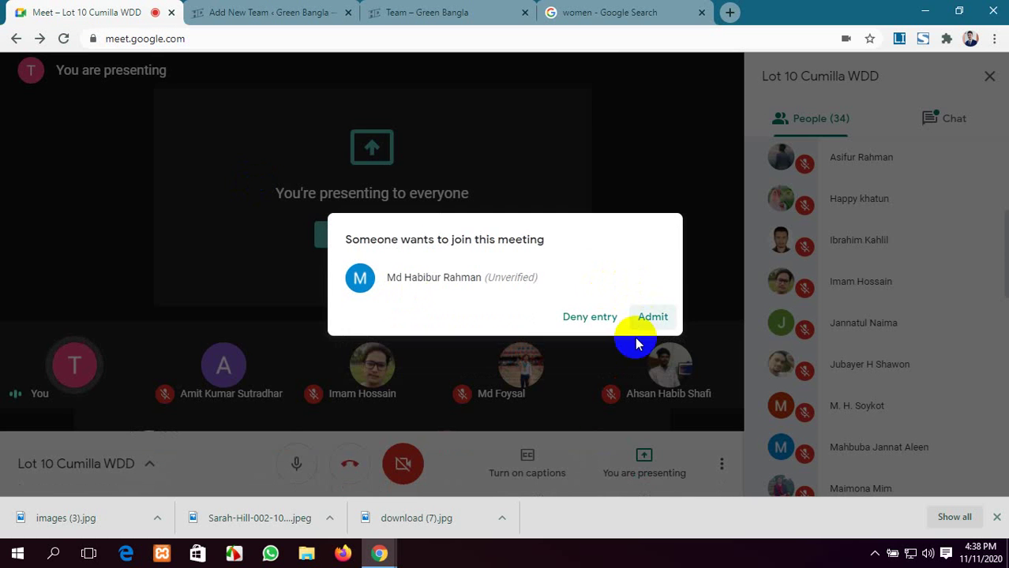
left_click(268, 12)
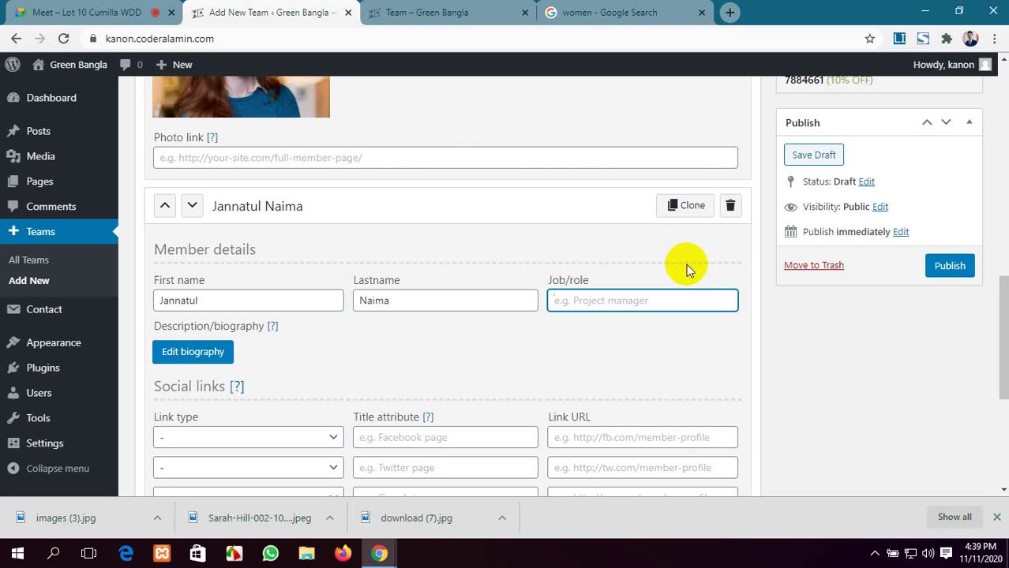
Step: Set the member's job/role to "Wp Developer" and save the placeholder biography beginning "Pellentesque in ipsum id orci porta dapibus."
type("Wp Developer")
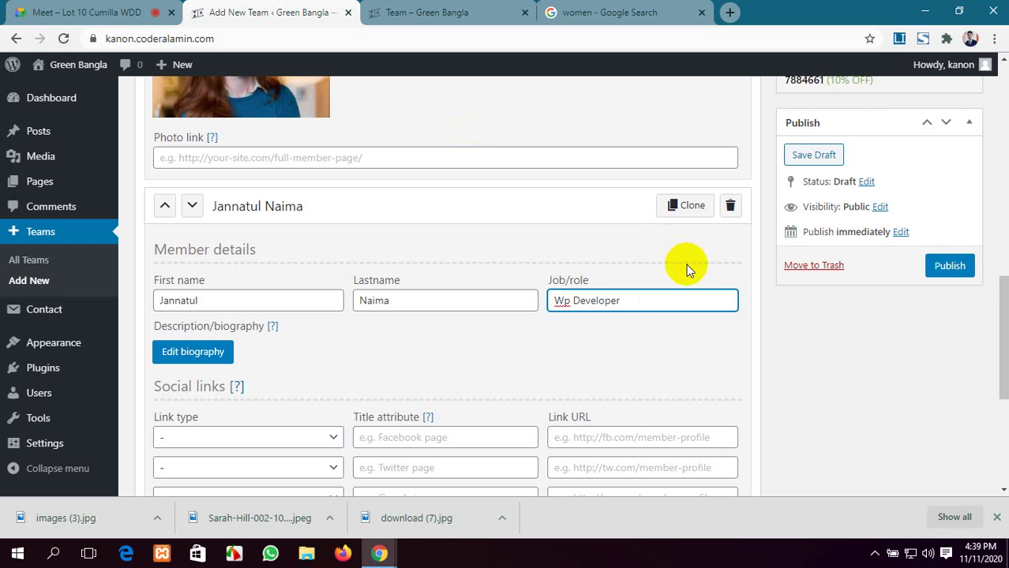
scroll(333, 323, "down", 1)
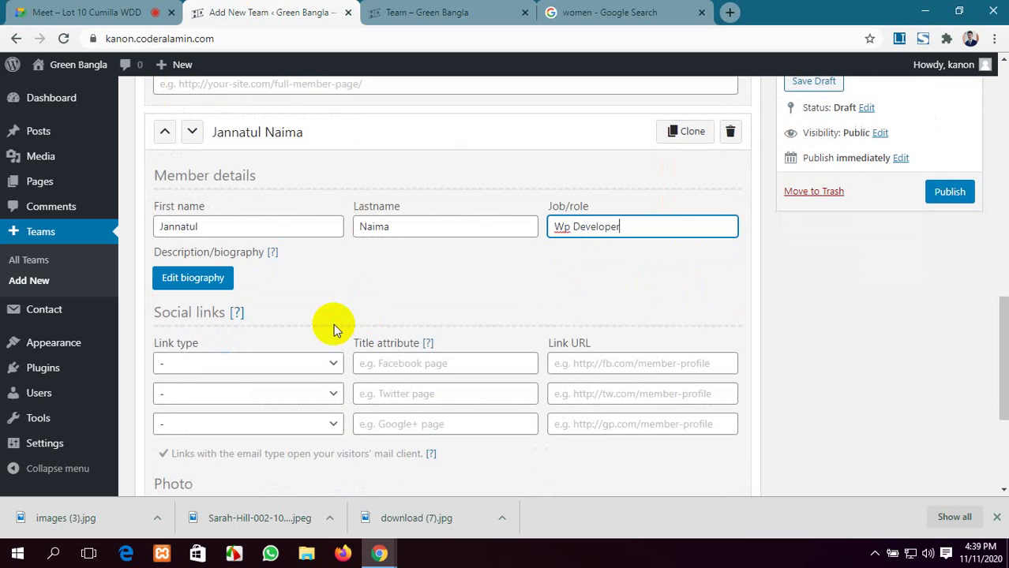
left_click(192, 281)
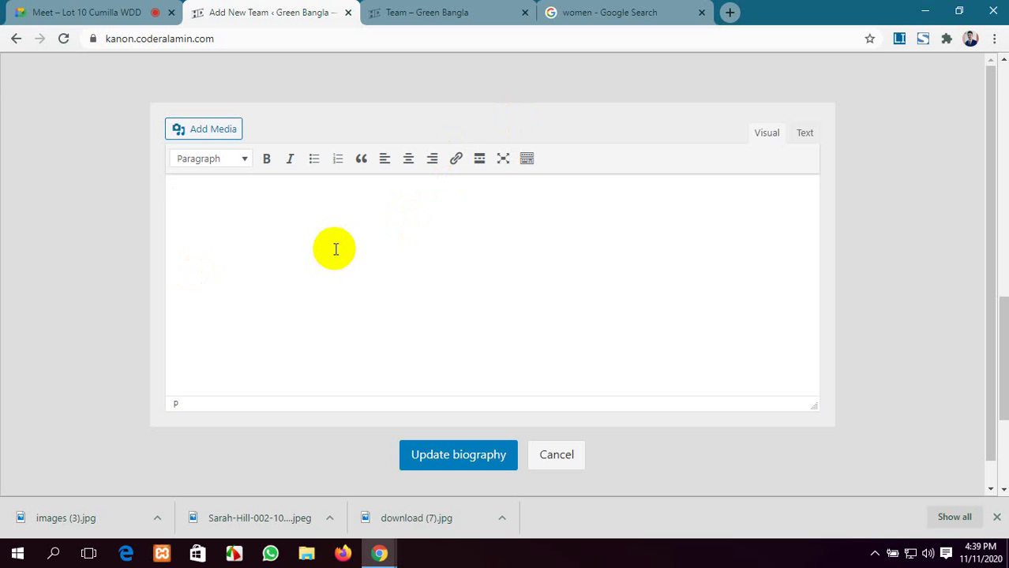
type("Pellentesque in ipsum id orci porta dapibus. Praesent sapien massa, convallis a pellentesque nec, egestas non nisi. Nulla quis lorem ut libero malesuada feugiat.")
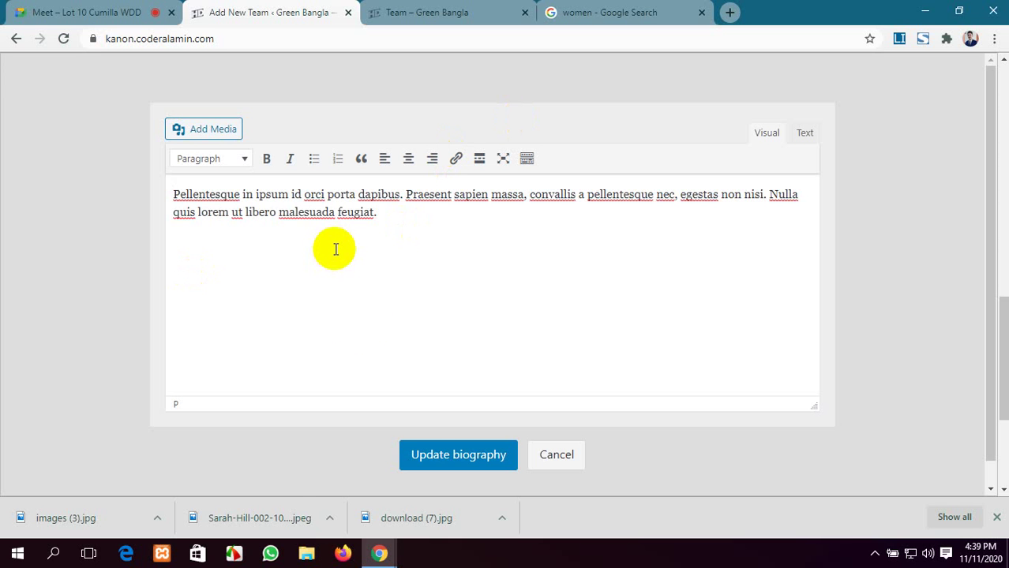
left_click(430, 454)
Step: Set the member's three social link types to Facebook, Twitter and LinkedIn, in that order
scroll(288, 316, "down", 3)
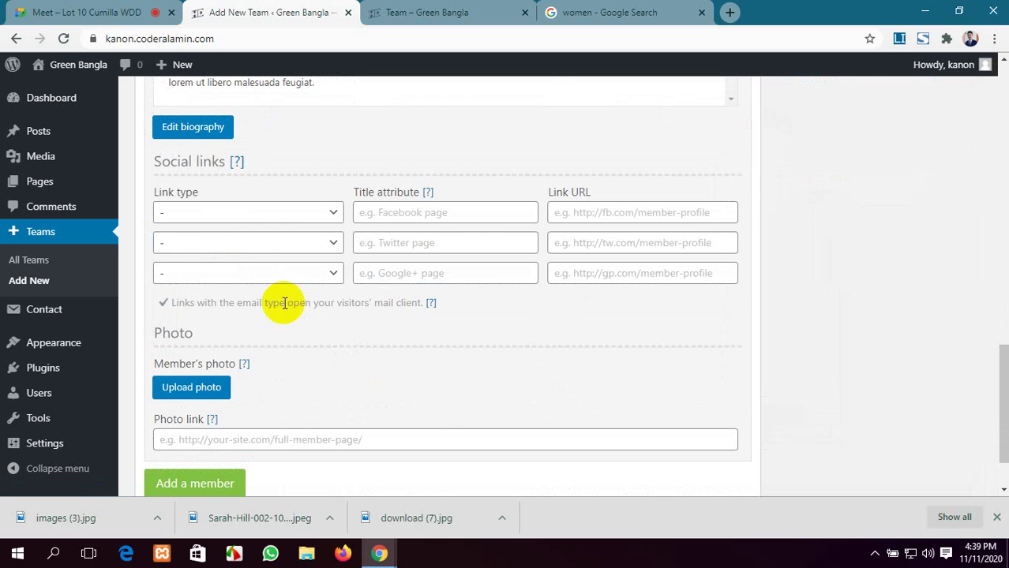
left_click(274, 215)
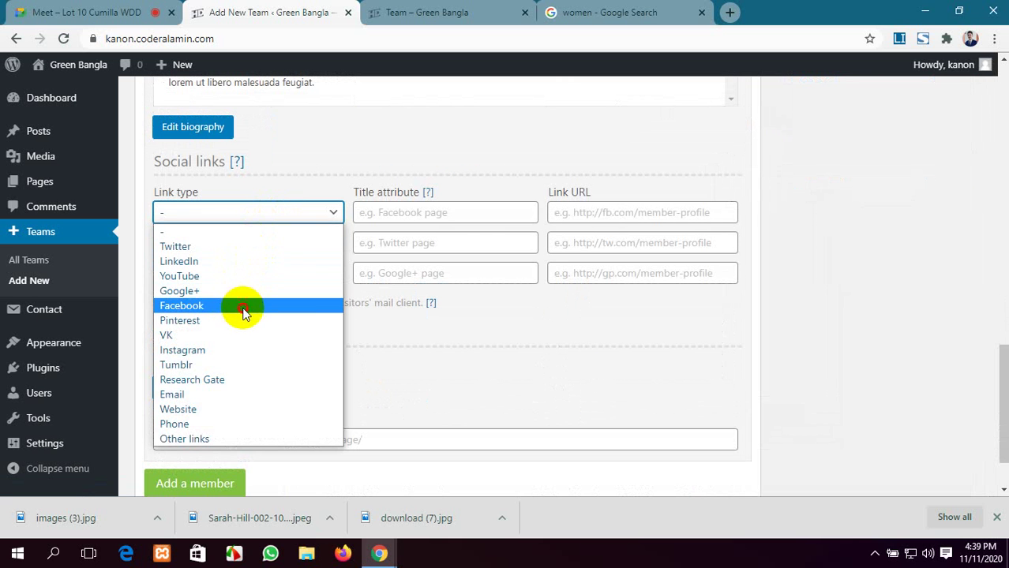
left_click(241, 308)
left_click(272, 244)
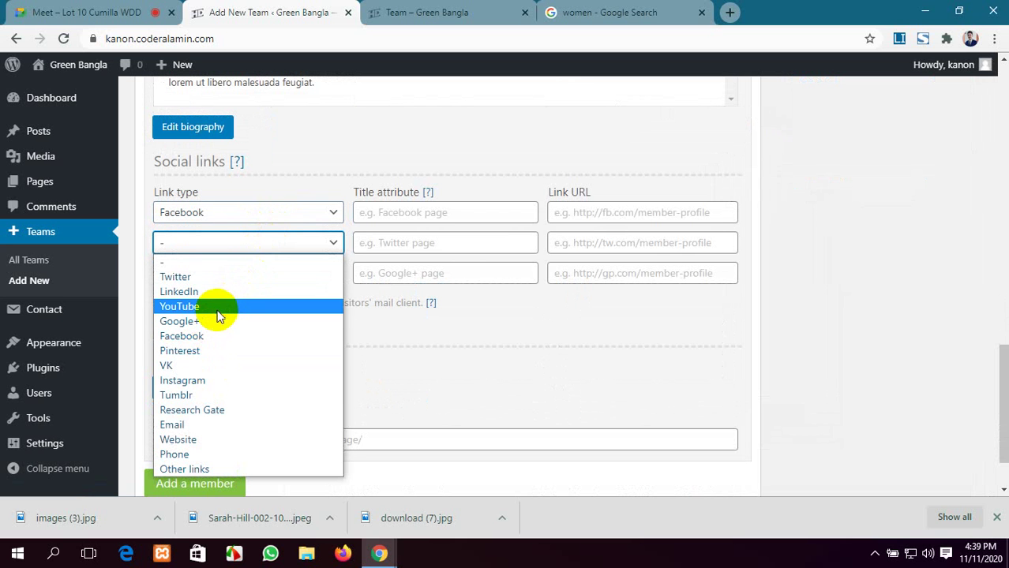
left_click(224, 277)
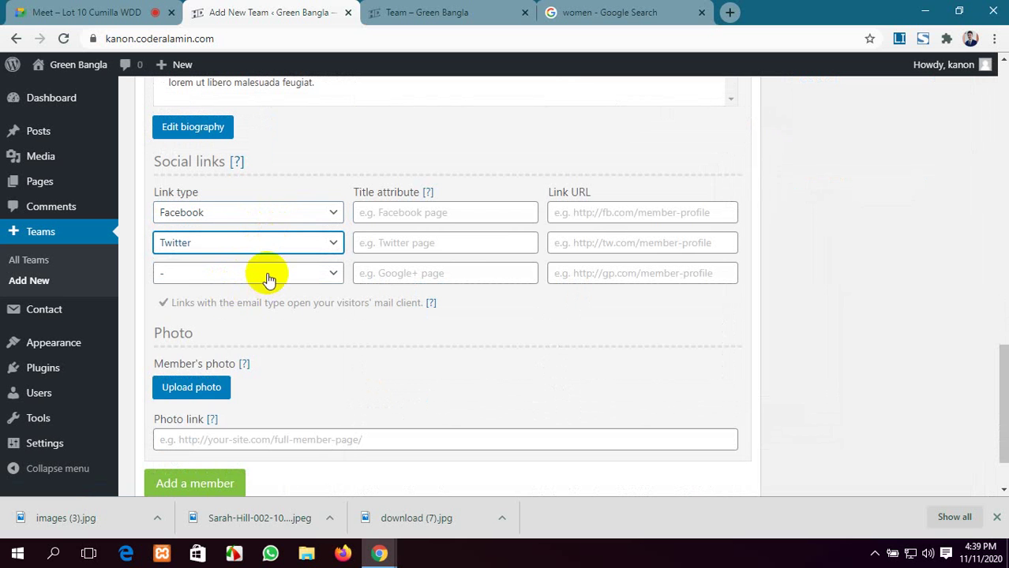
left_click(266, 274)
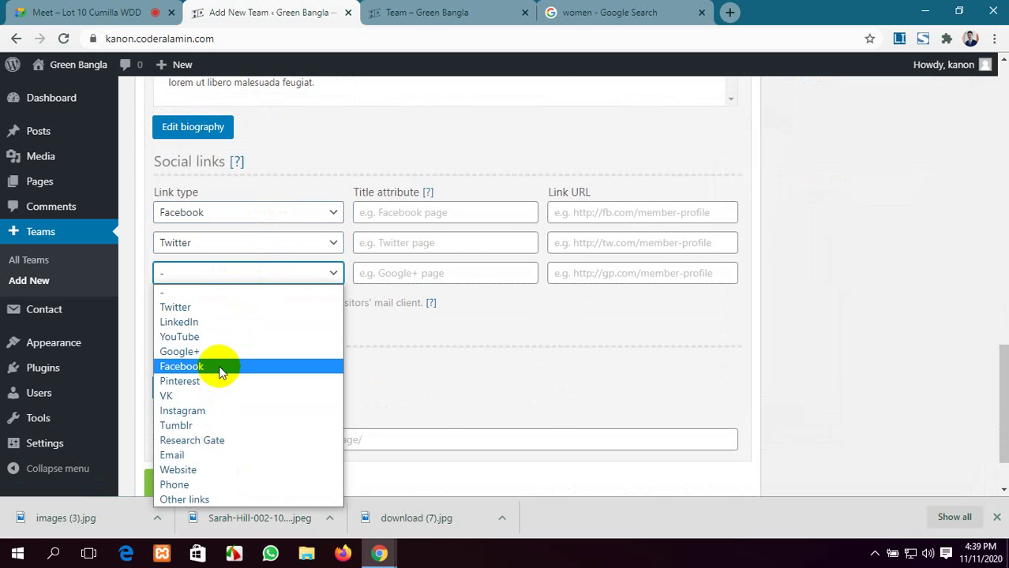
left_click(242, 325)
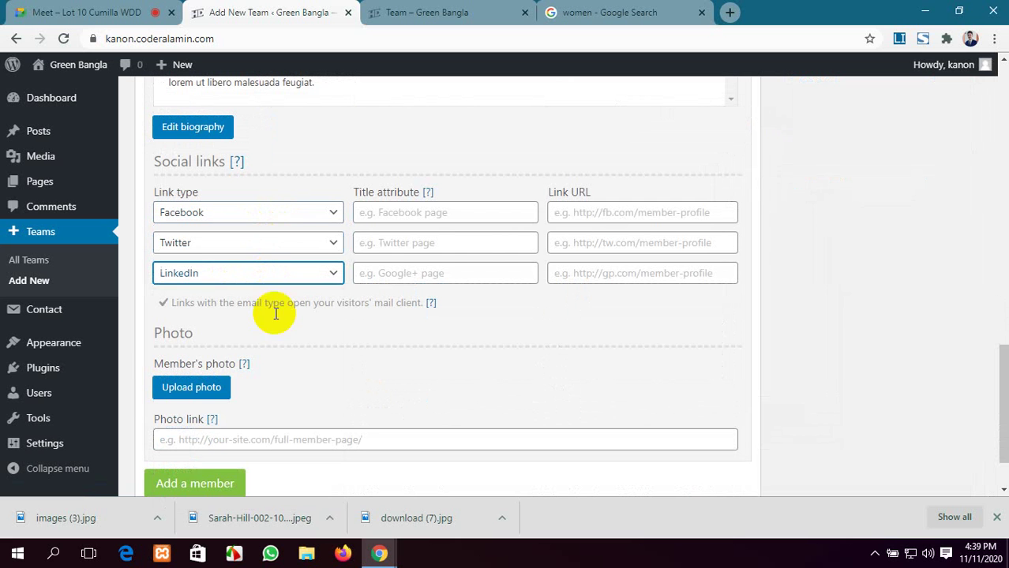
Step: Enter "#" as the link URL for the Facebook, Twitter and LinkedIn rows
left_click(562, 215)
type("#")
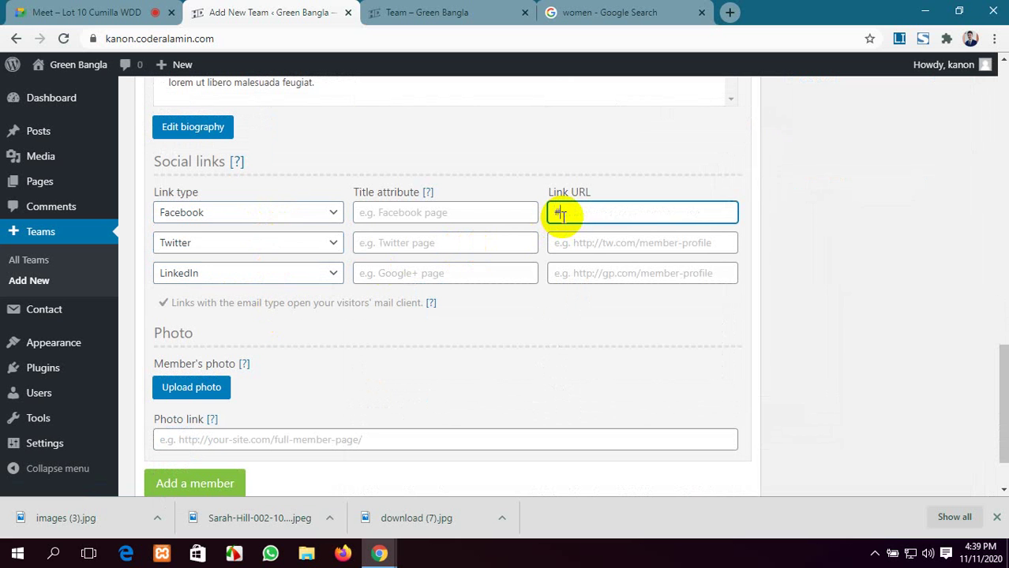
left_click(584, 242)
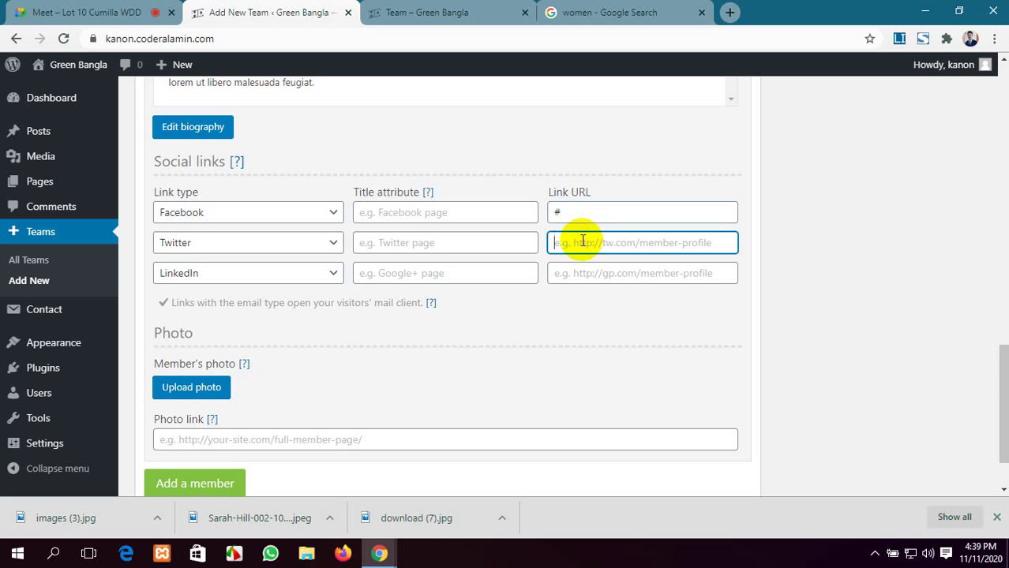
type("#")
left_click(597, 274)
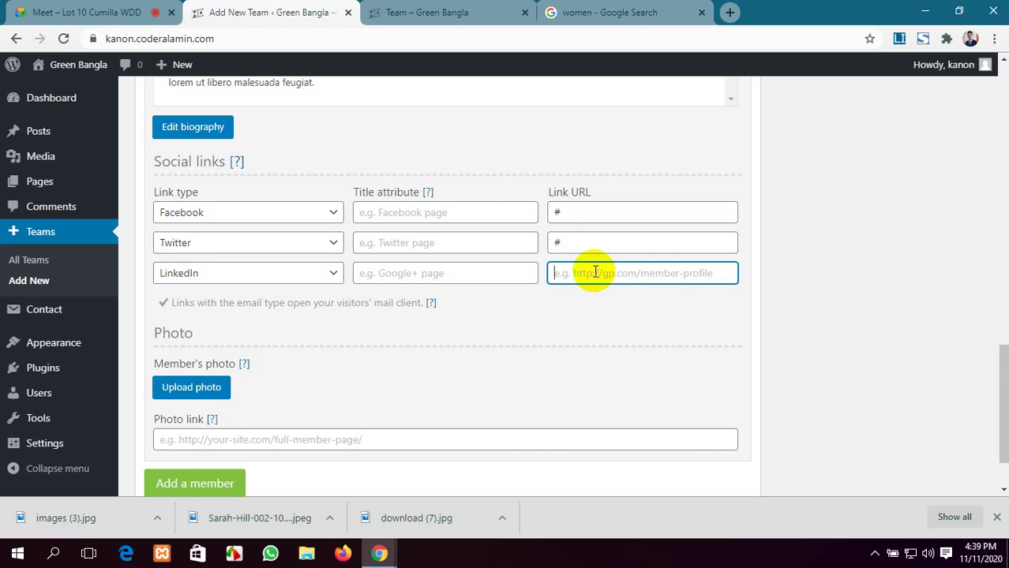
type("#")
Step: Set the member's photo to images-3.jpg, the woman in a red headscarf, from the Media Library
scroll(356, 290, "down", 2)
left_click(167, 313)
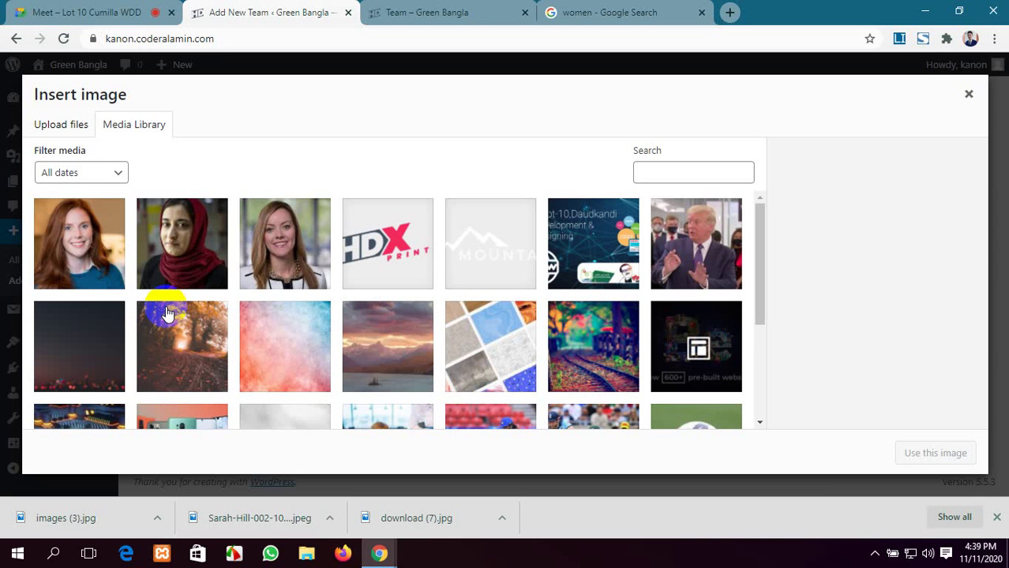
left_click(204, 236)
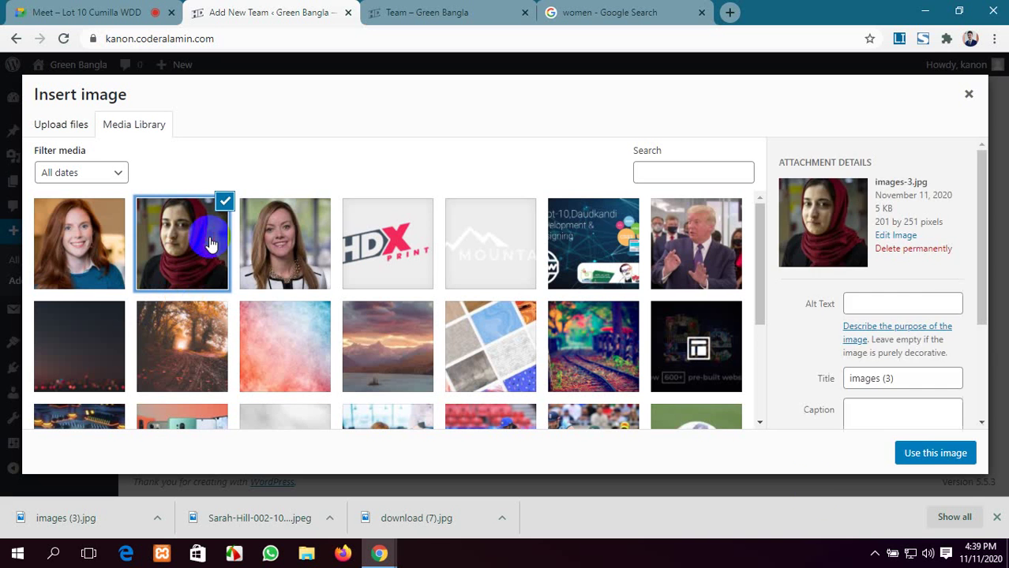
left_click(938, 453)
Step: Add another team member and enter the first and last name, checking the spelling in the Google Meet participant list
scroll(380, 385, "down", 2)
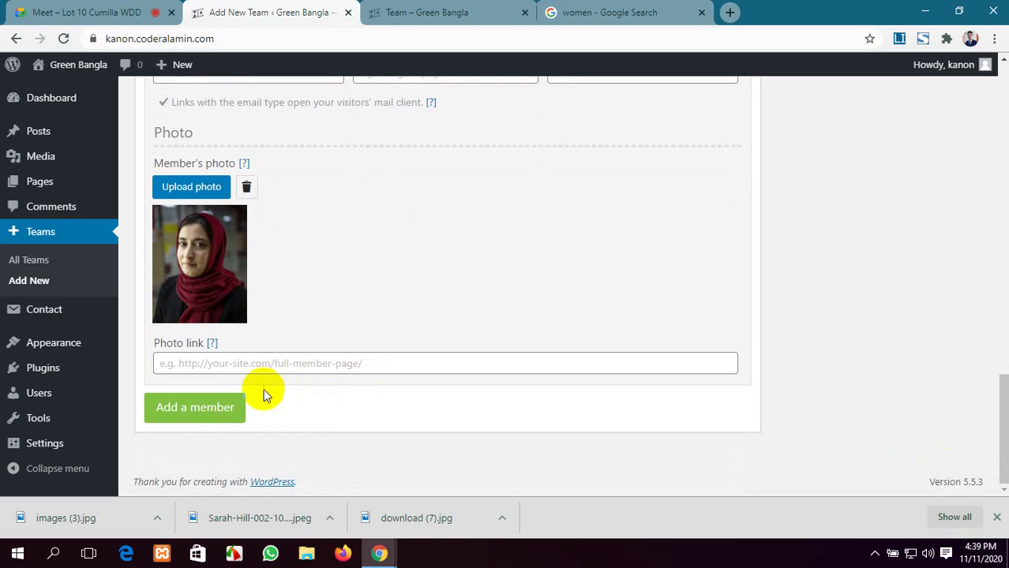
left_click(197, 407)
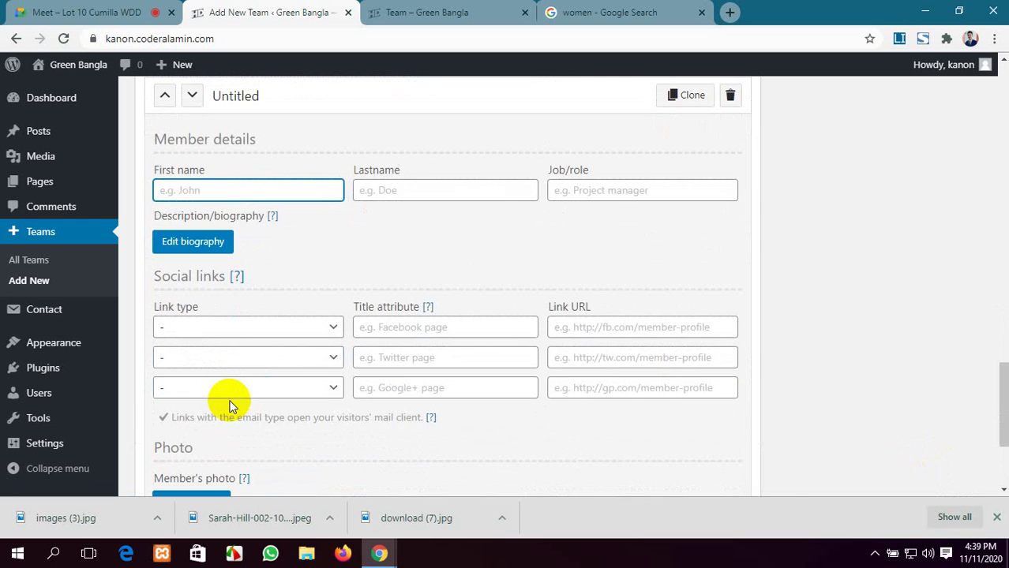
left_click(94, 8)
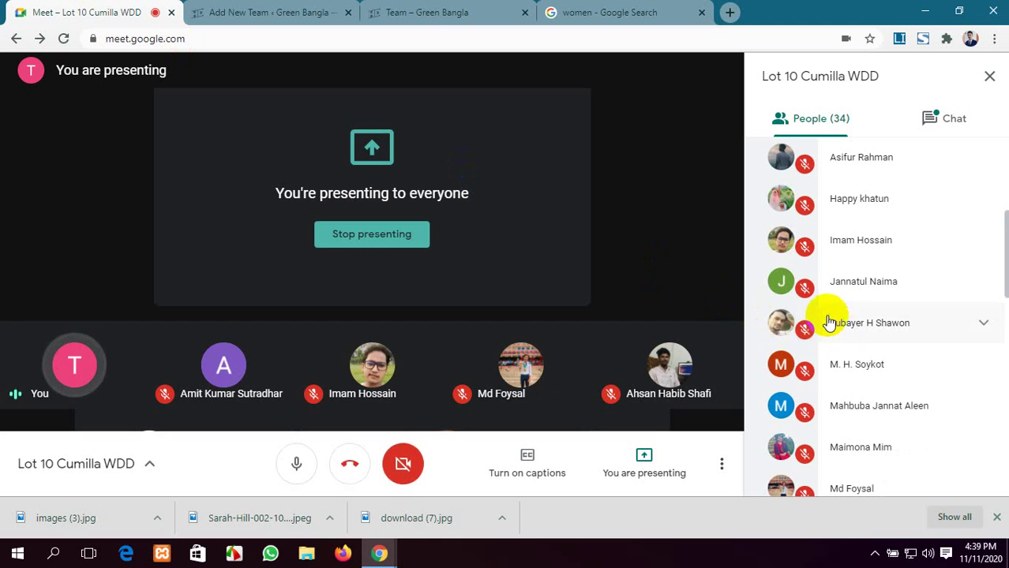
scroll(912, 322, "down", 1)
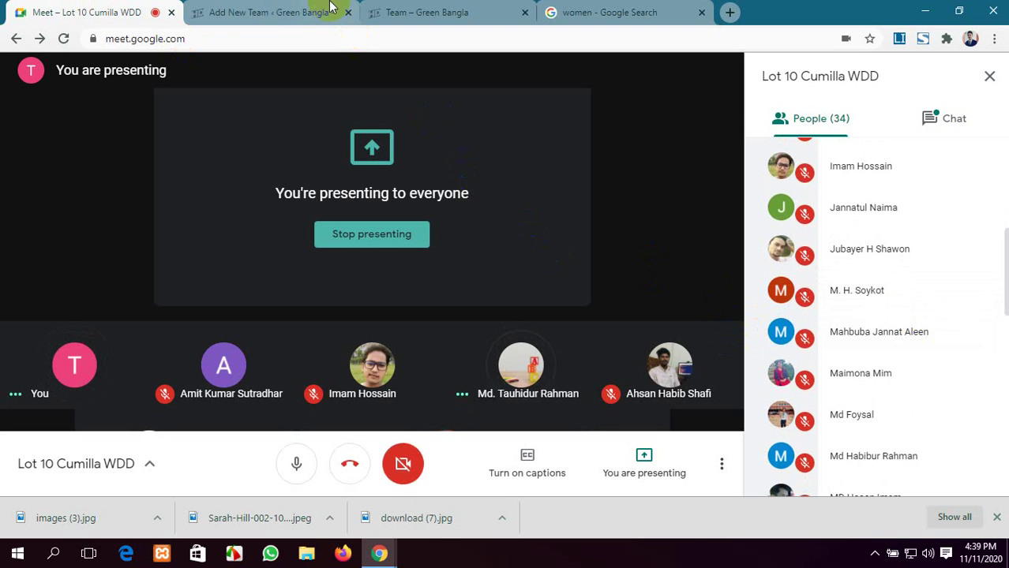
left_click(292, 12)
scroll(245, 223, "up", 1)
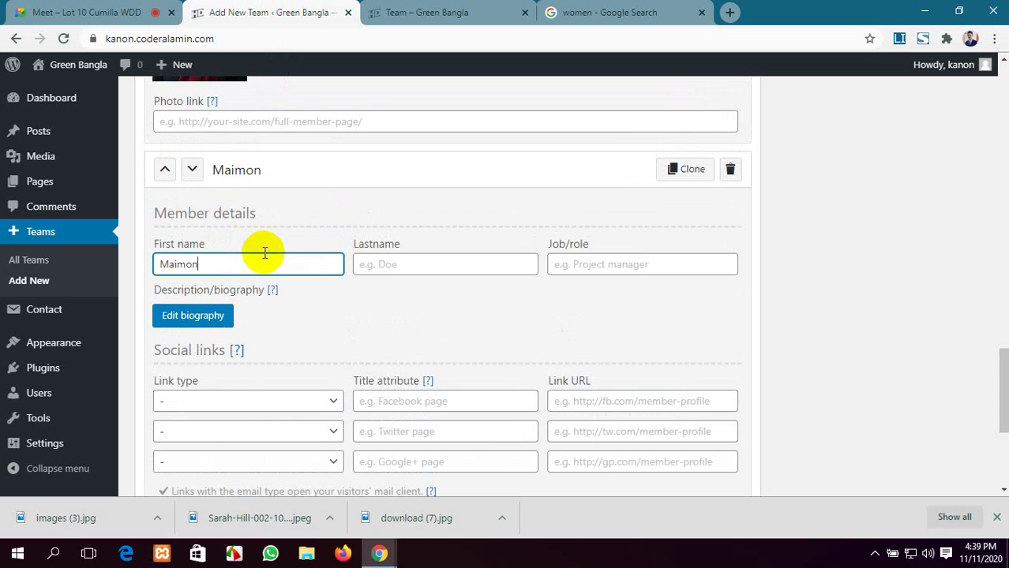
left_click(85, 9)
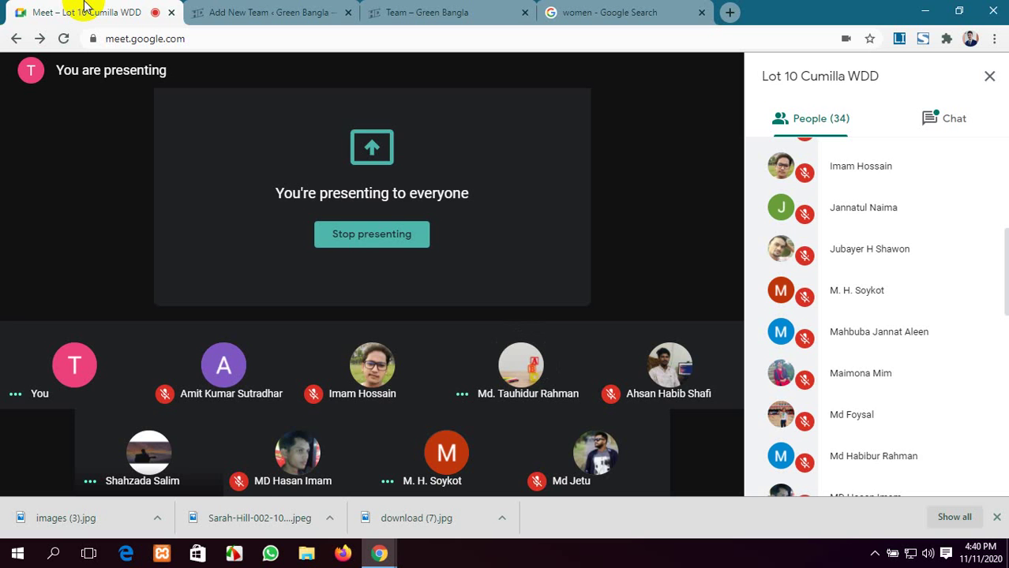
left_click(294, 11)
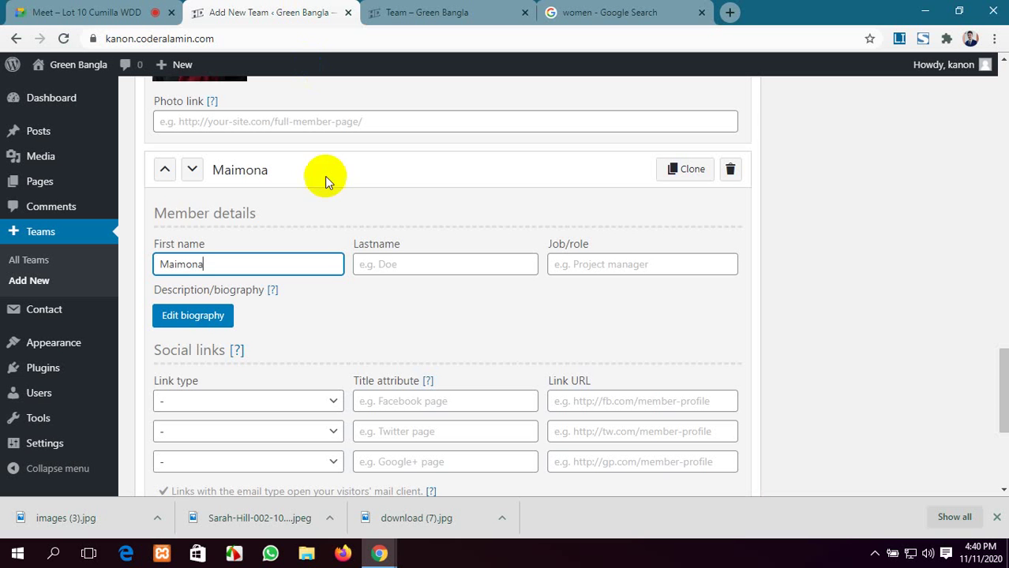
left_click(379, 267)
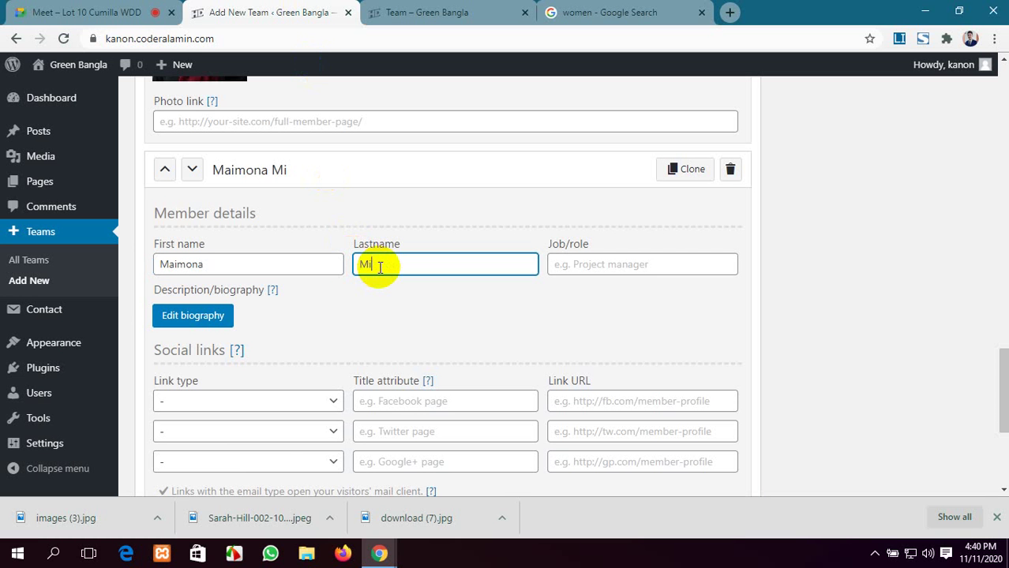
Step: Set the new member's job/role to "PHP Developer" and correct the previous member's role to "WP Developer"
left_click(614, 267)
type("PHP")
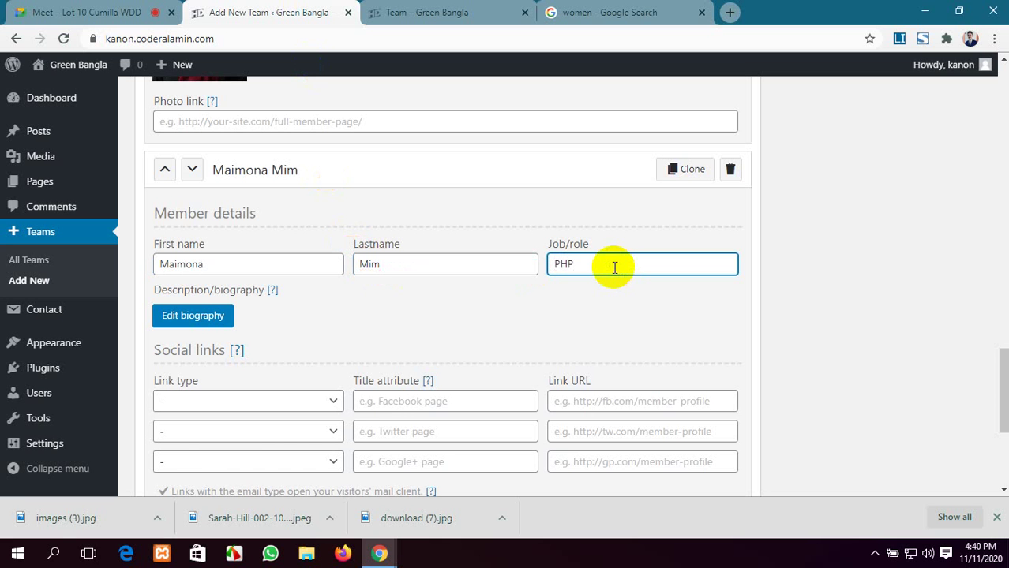
scroll(614, 267, "up", 10)
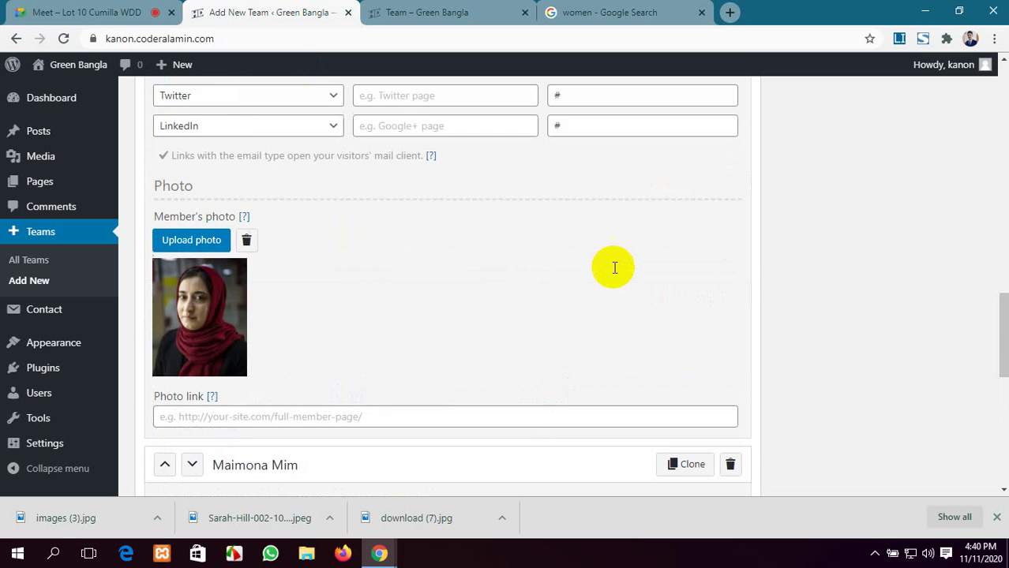
left_click(569, 302)
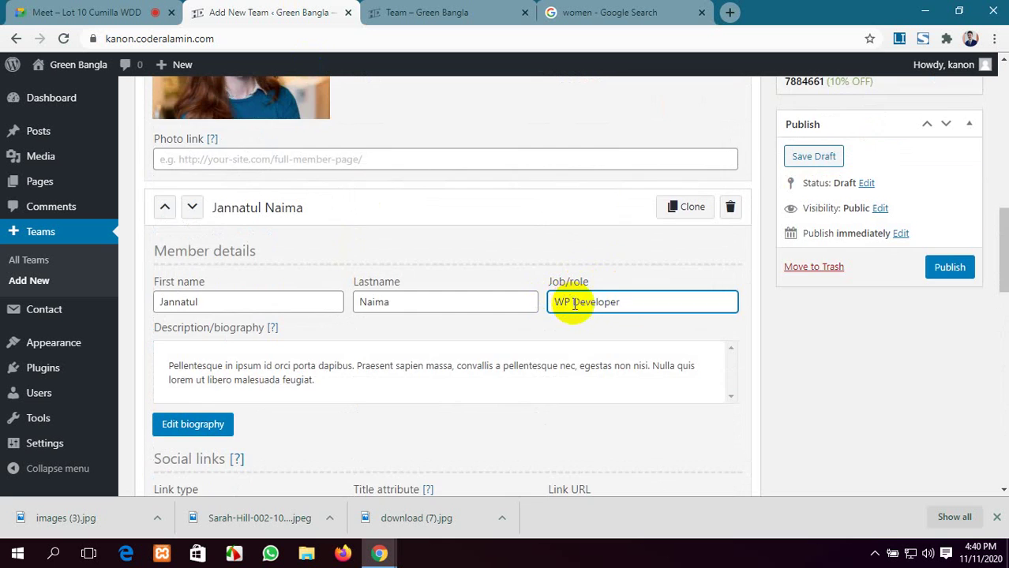
scroll(574, 305, "down", 10)
left_click(607, 193)
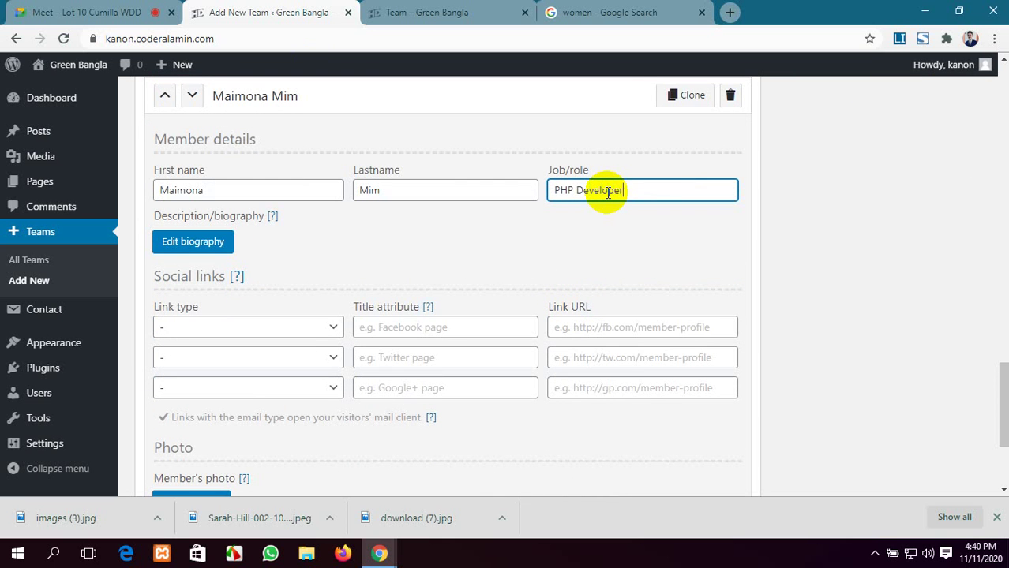
Step: Save the placeholder biography beginning "Pellentesque in ipsum id orci porta dapibus" for the new member and close the browser's downloads bar
left_click(190, 243)
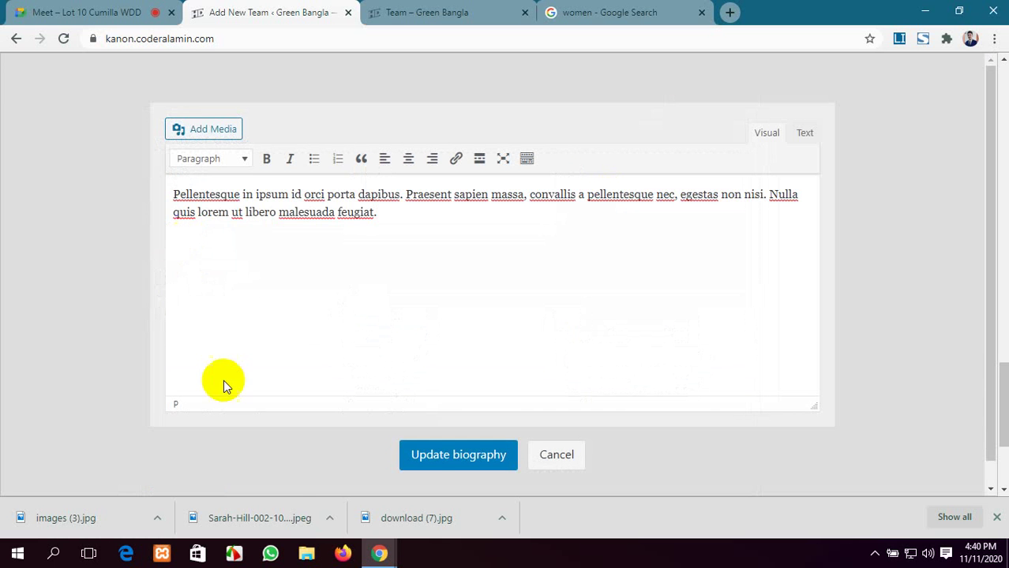
left_click(439, 460)
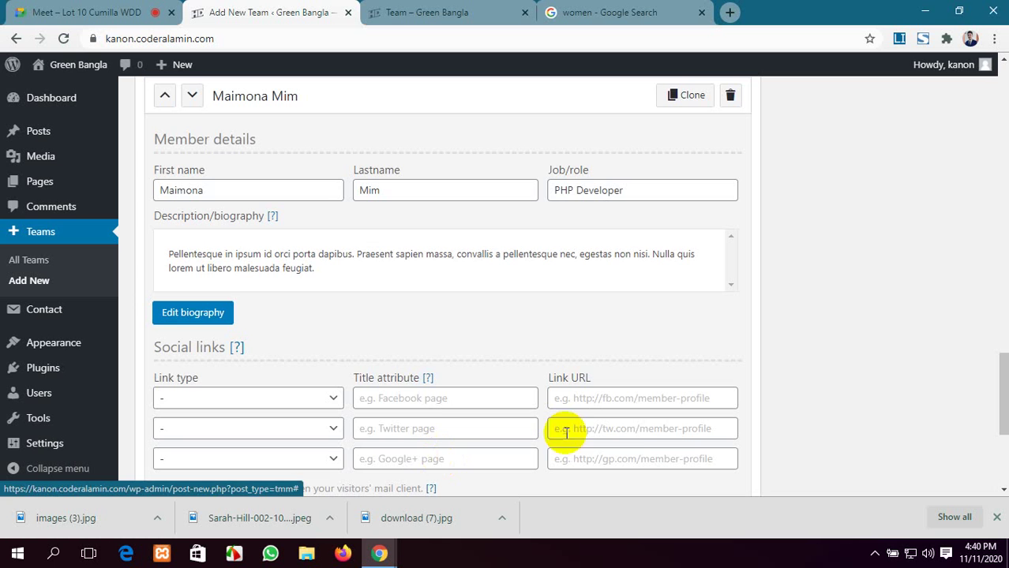
left_click(996, 517)
scroll(189, 263, "down", 1)
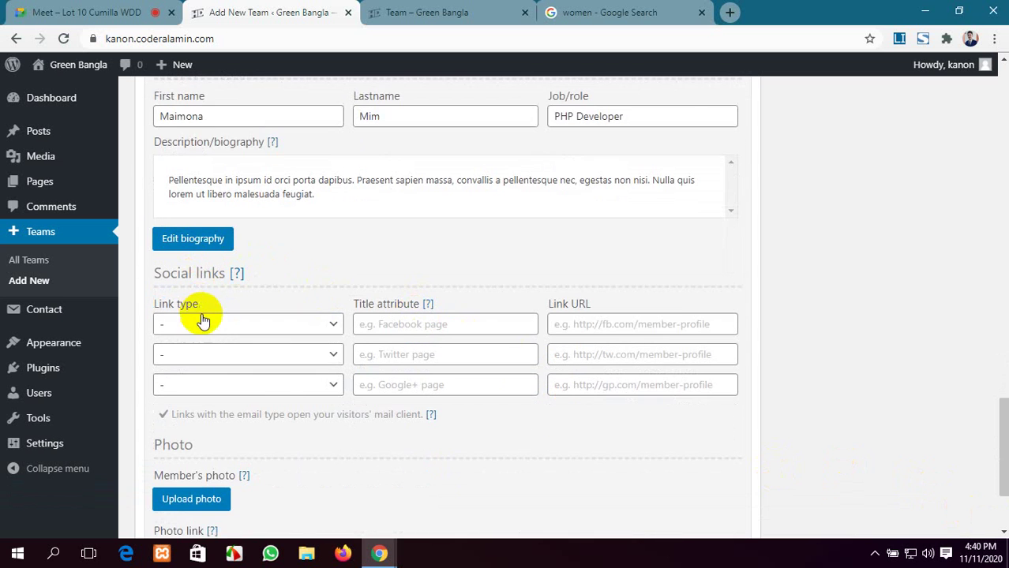
Step: Set the new member's three social link types to Facebook, Twitter and LinkedIn
scroll(203, 300, "down", 1)
left_click(225, 257)
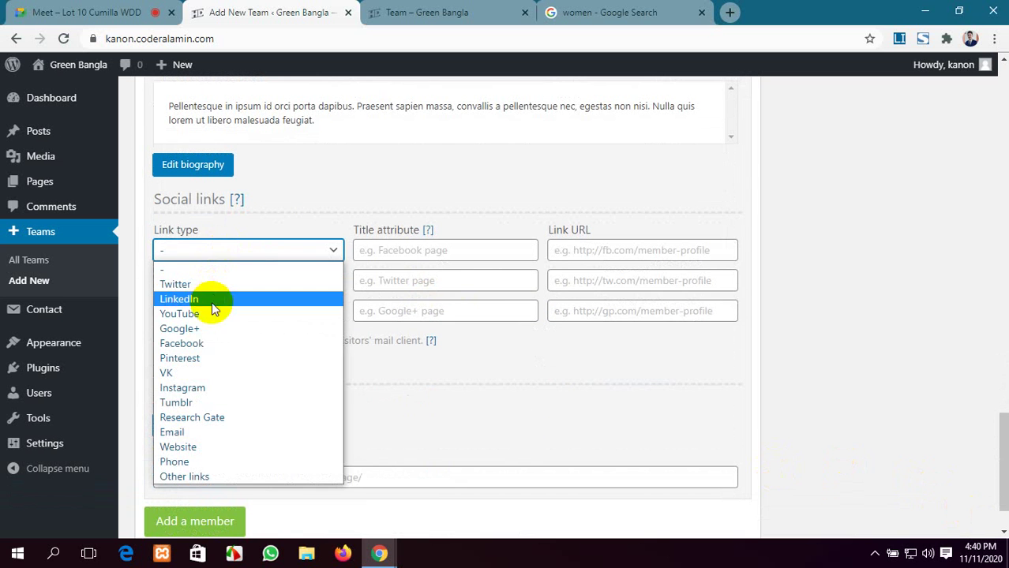
left_click(217, 341)
left_click(237, 283)
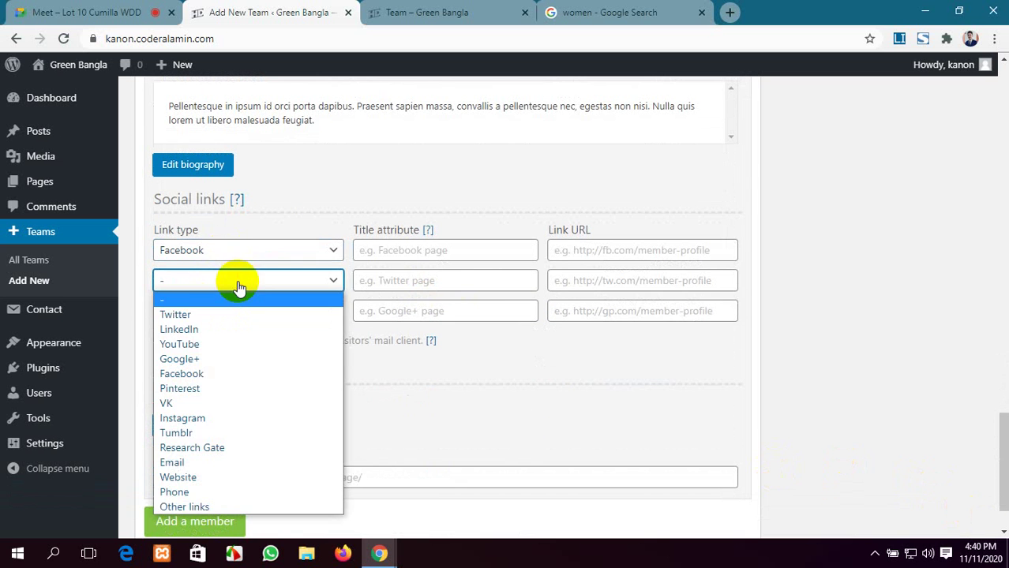
left_click(220, 321)
left_click(221, 315)
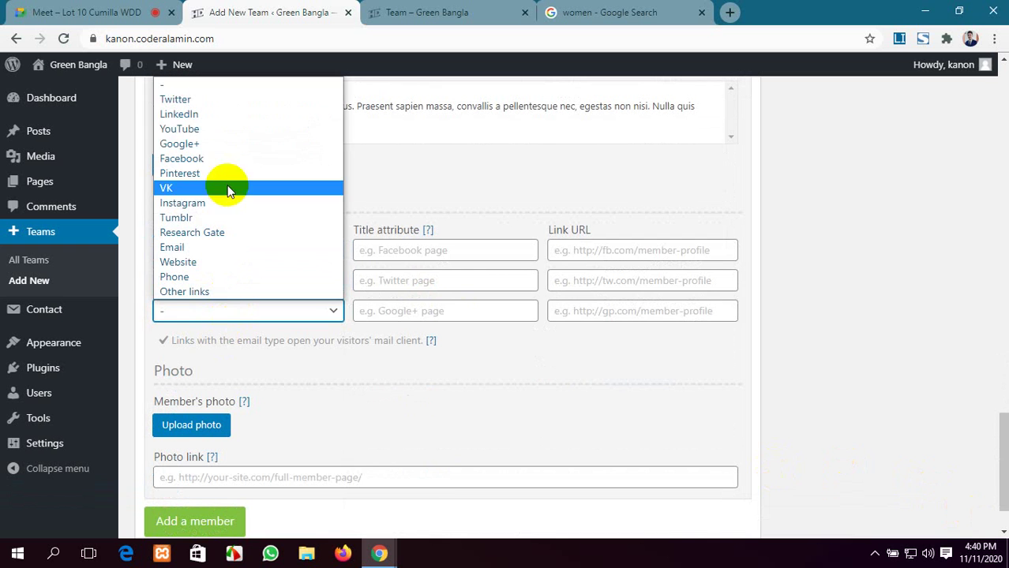
left_click(231, 116)
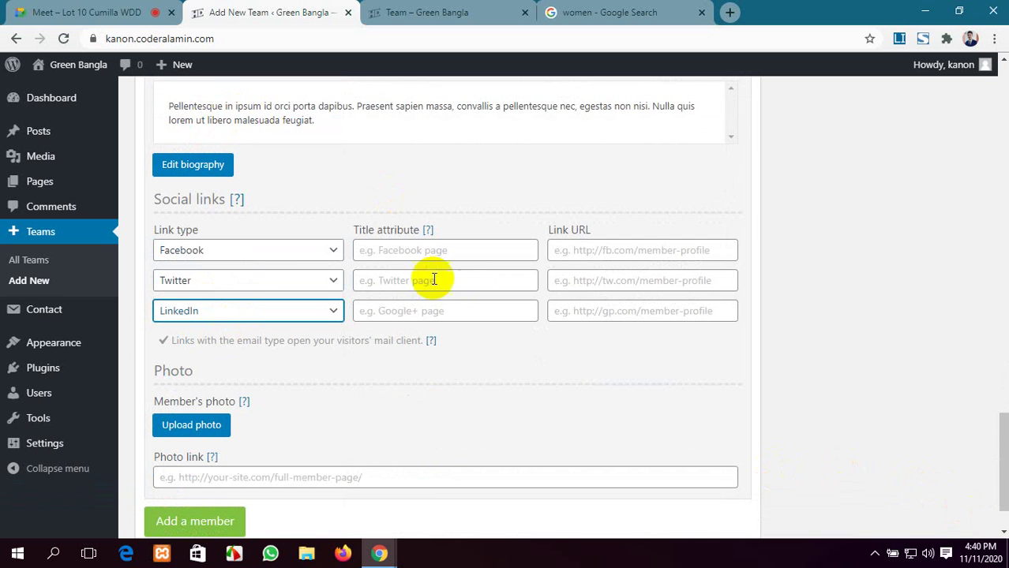
Step: Enter "#" as the link URL for the new member's Facebook, Twitter and LinkedIn links
left_click(640, 257)
type("#")
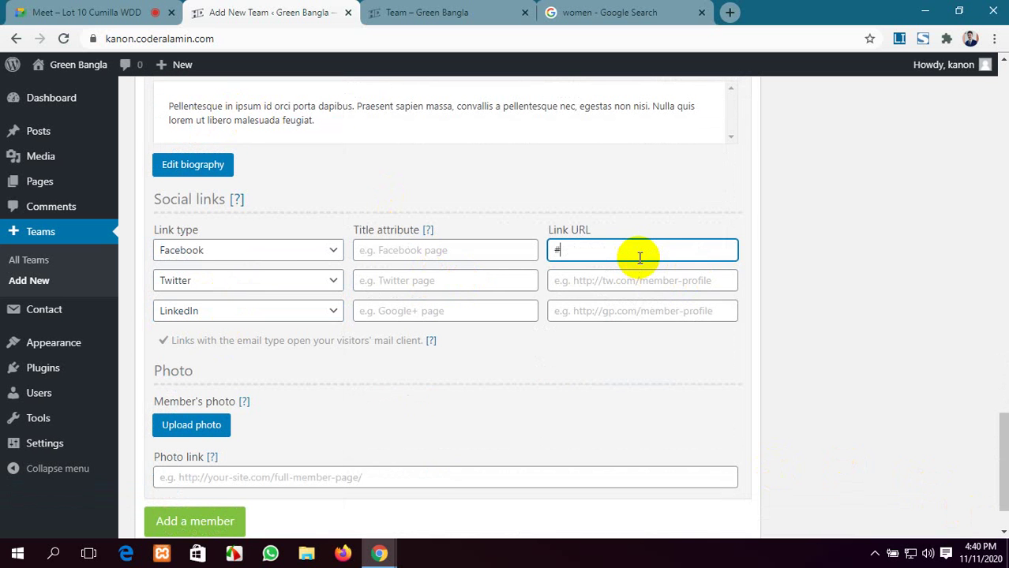
left_click(643, 278)
type("#")
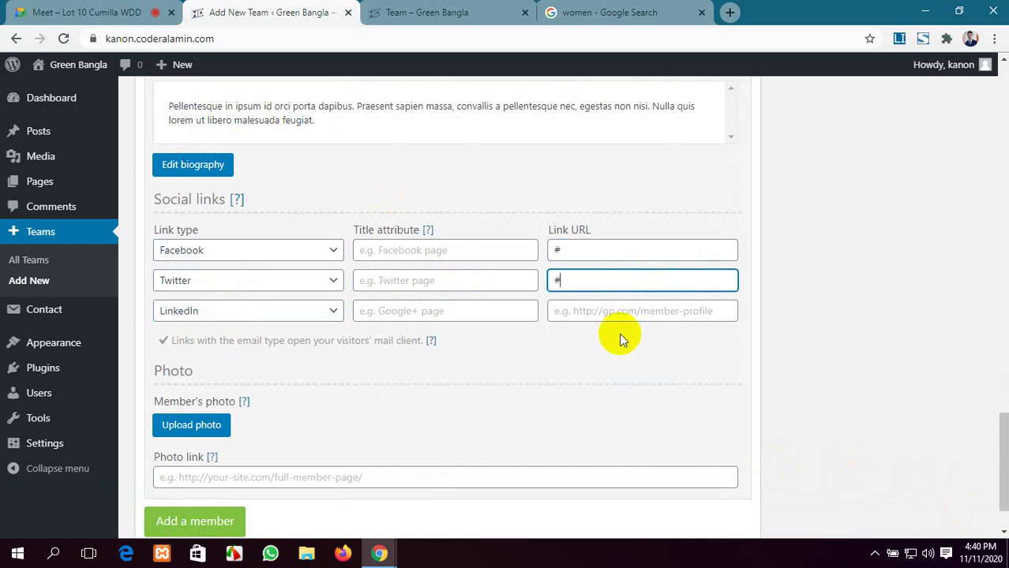
left_click(624, 311)
type("#")
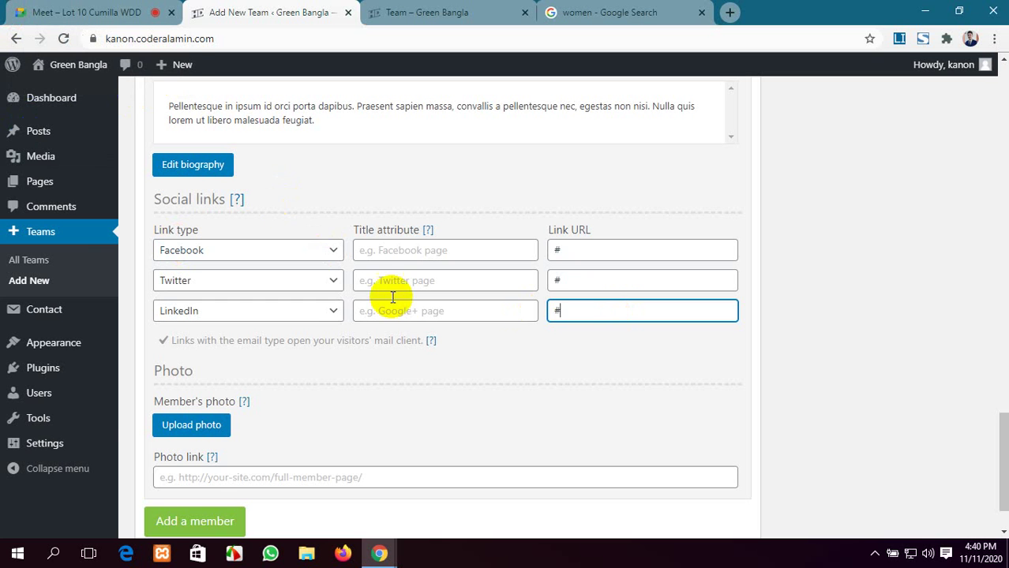
Step: Set the new member's photo to the Media Library image of the long-haired woman in a dark jacket
scroll(392, 295, "down", 1)
left_click(193, 362)
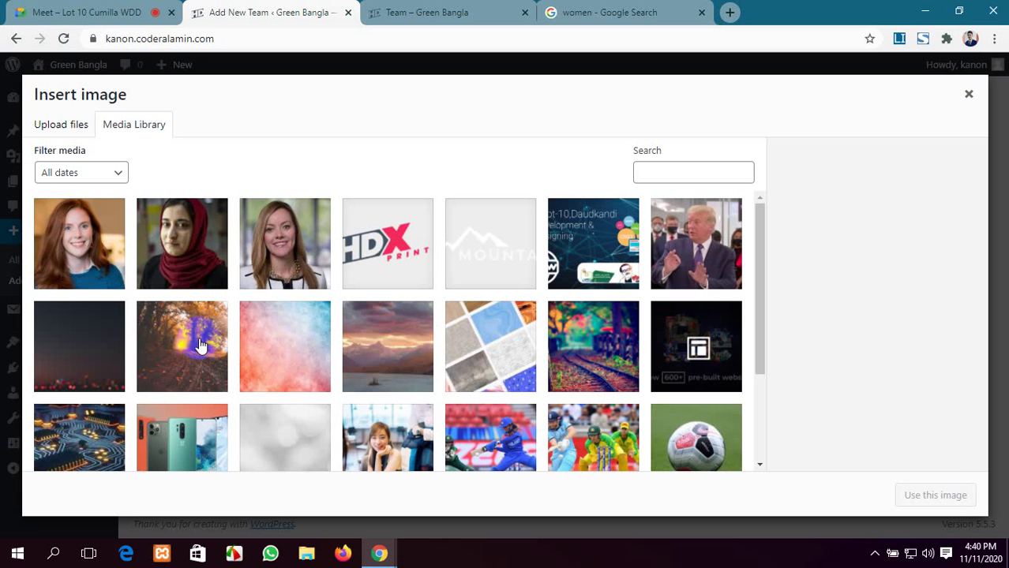
left_click(271, 249)
left_click(936, 496)
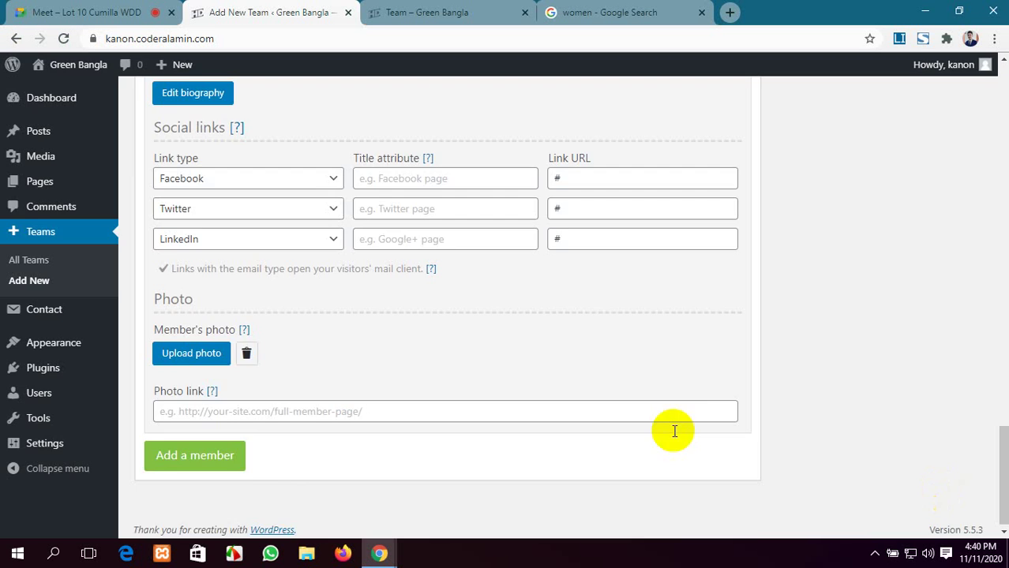
Step: Publish the team "Amar team" and copy its shortcode from the list of all teams
scroll(372, 350, "up", 8)
scroll(372, 350, "up", 15)
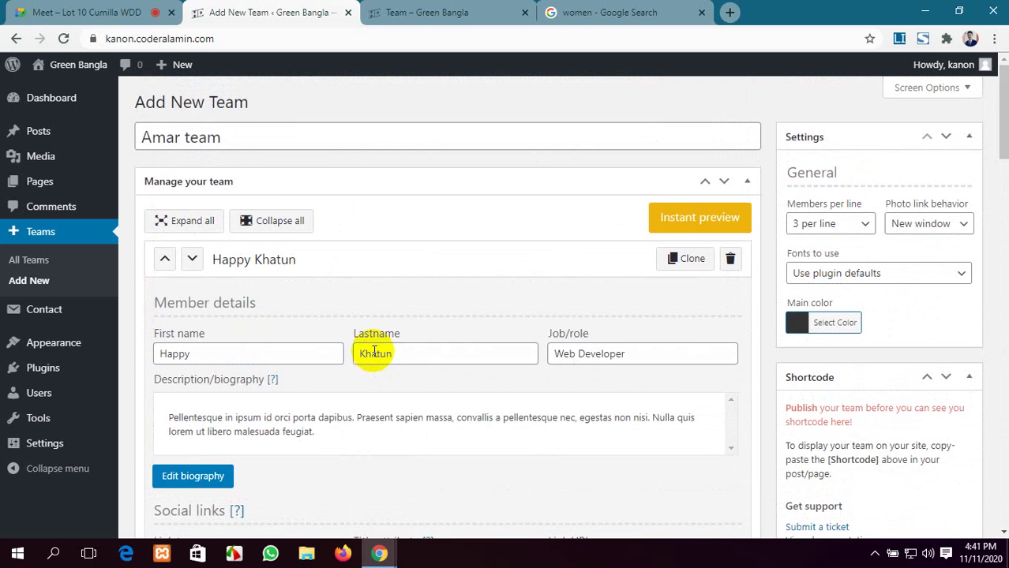
scroll(845, 386, "down", 6)
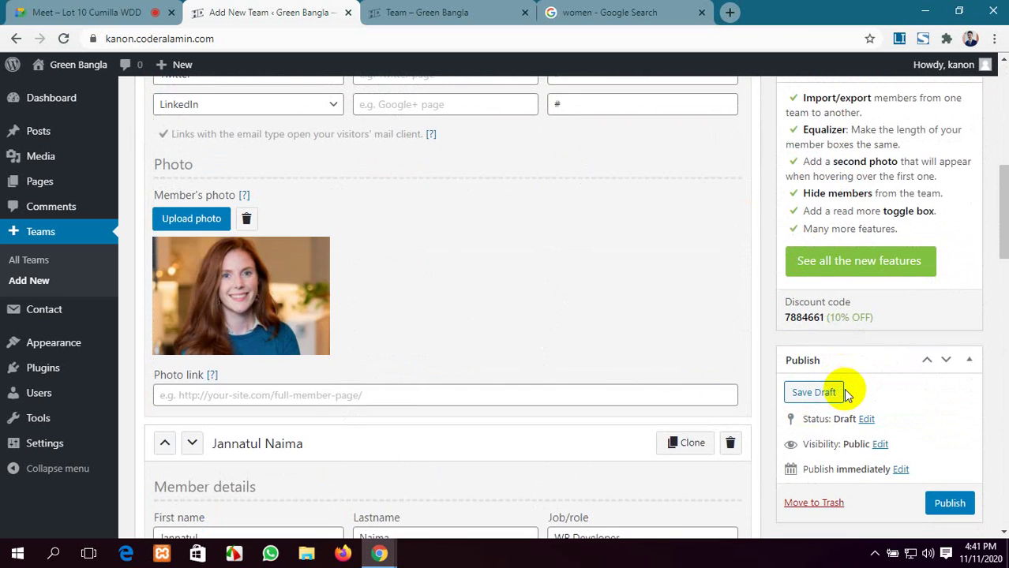
scroll(845, 390, "down", 2)
left_click(955, 357)
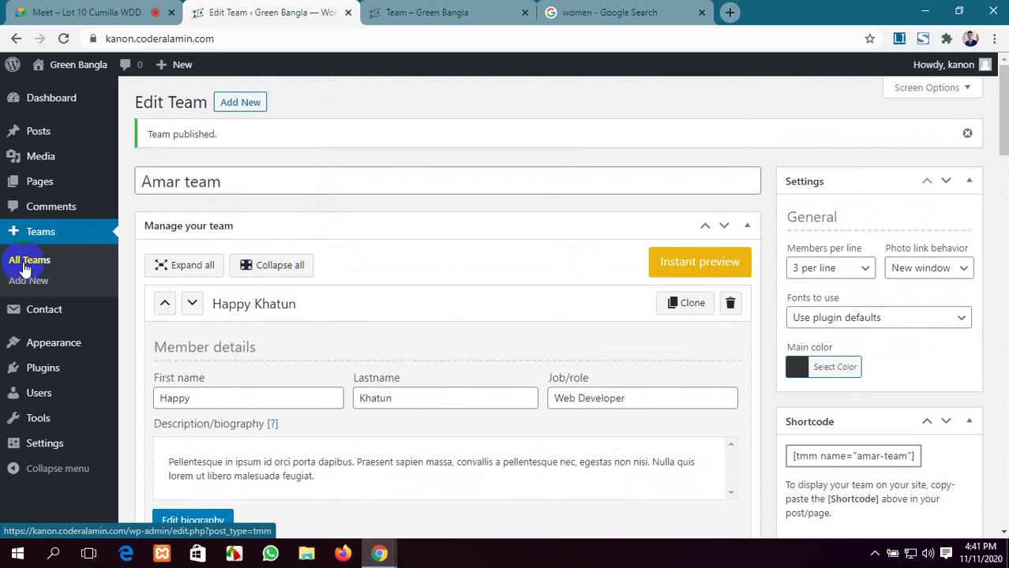
left_click(26, 267)
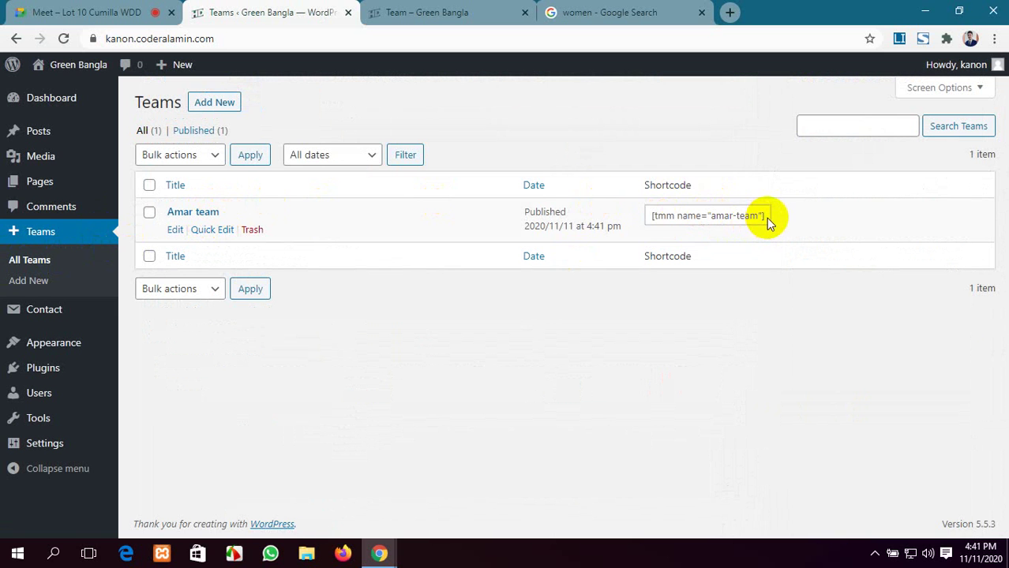
left_click_drag(765, 215, 648, 220)
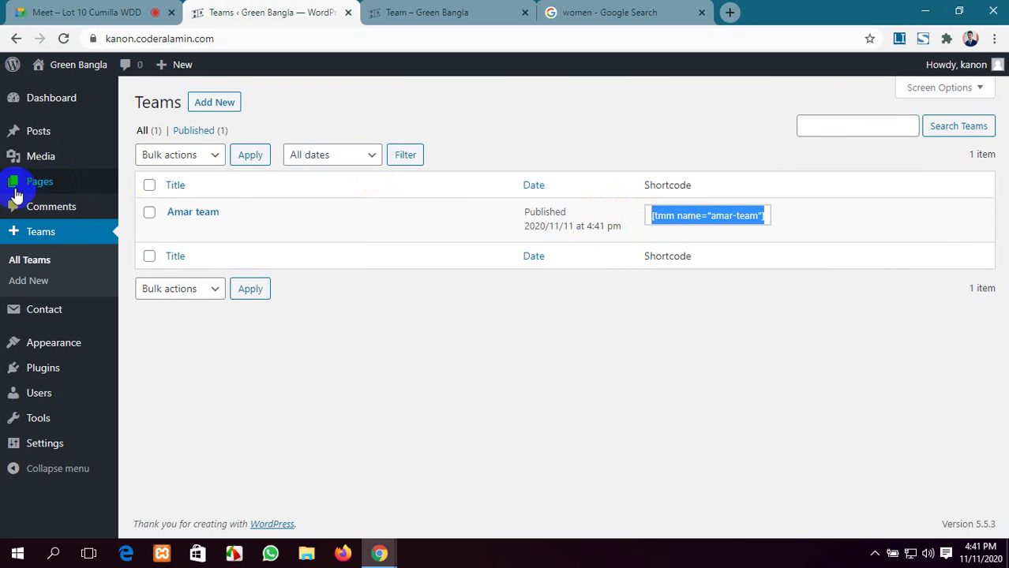
Step: Open the list of all pages in a new browser tab and open the Team page for editing
mouse_move(34, 184)
middle_click(156, 188)
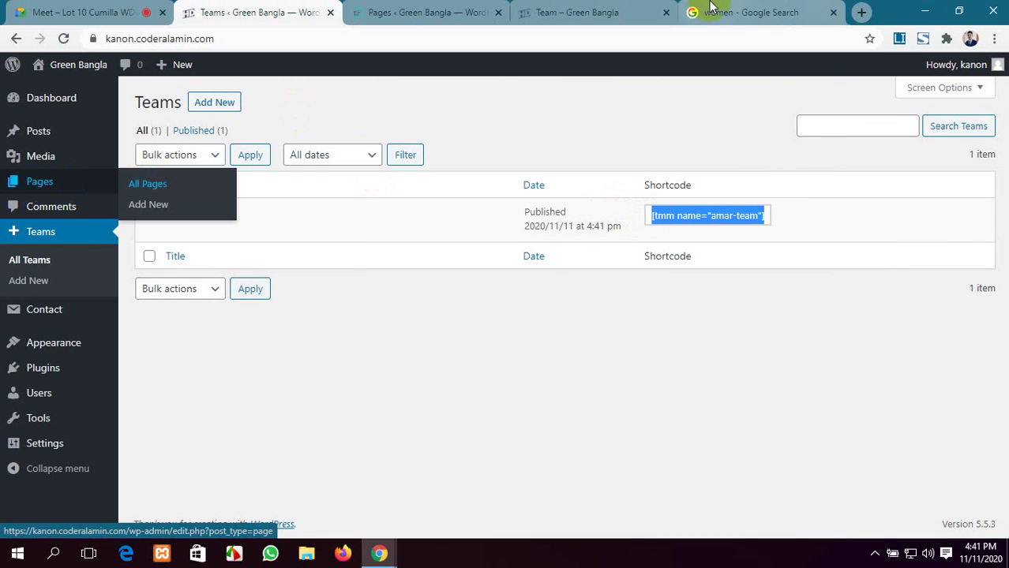
left_click(641, 6)
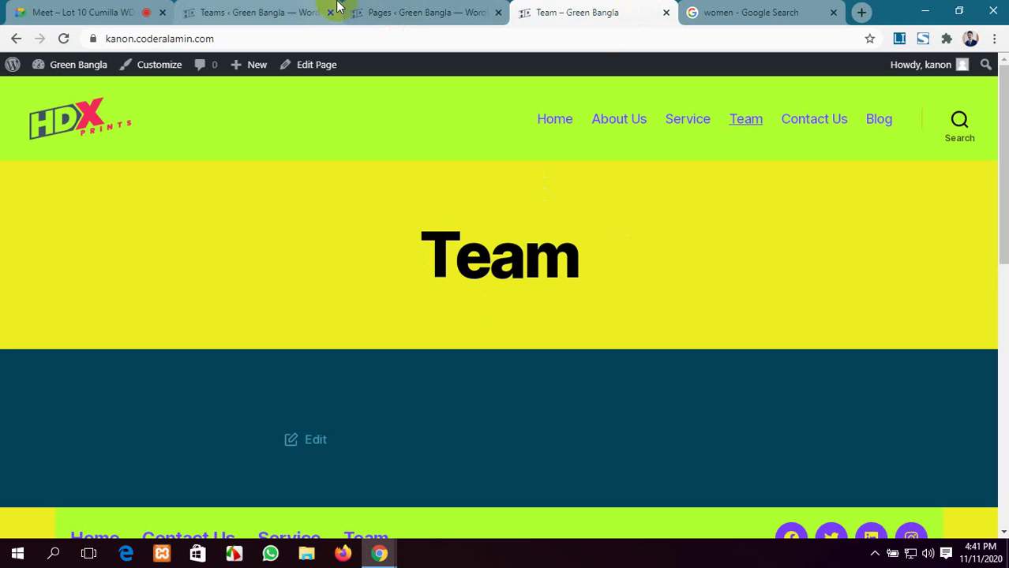
left_click(399, 11)
scroll(213, 261, "down", 2)
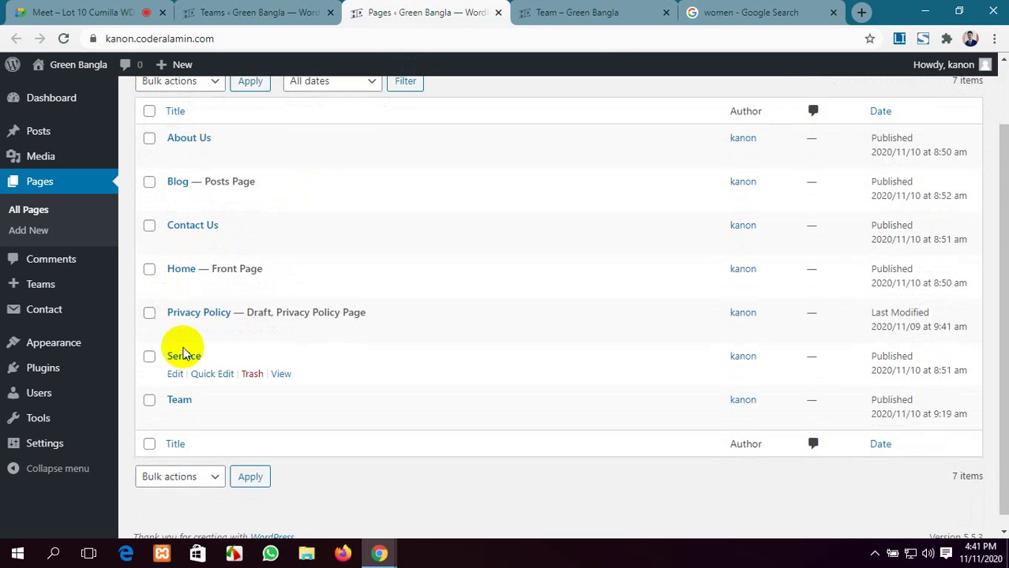
left_click(175, 418)
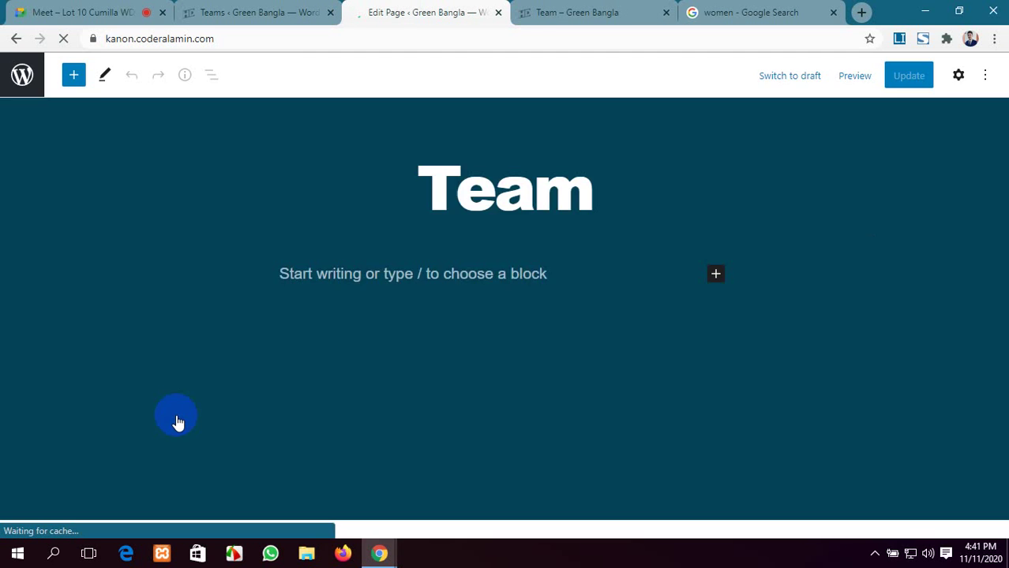
Step: Add a Heading block reading "Our Team Member" to the Team page and align its text to the center
left_click(716, 275)
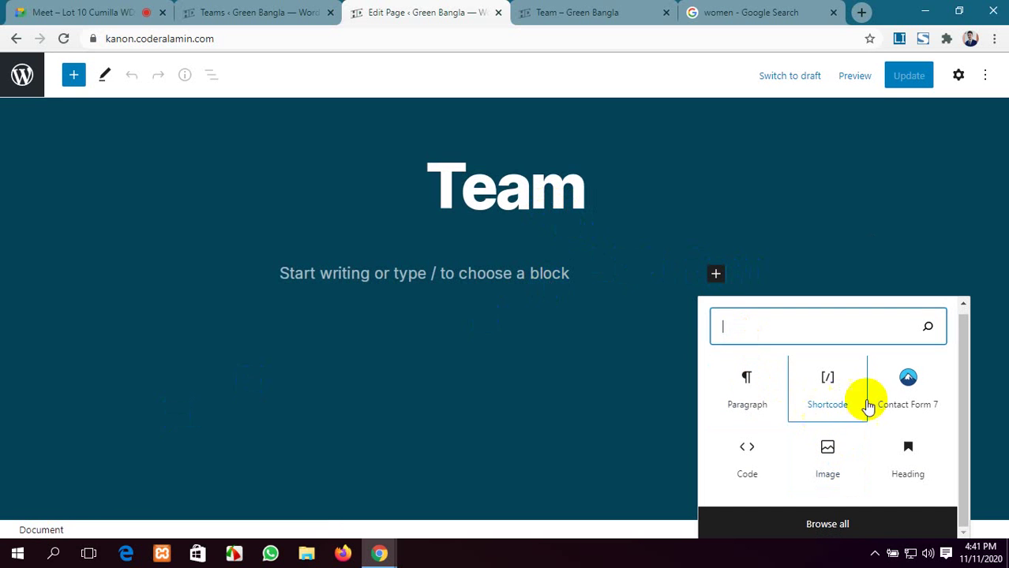
left_click(908, 468)
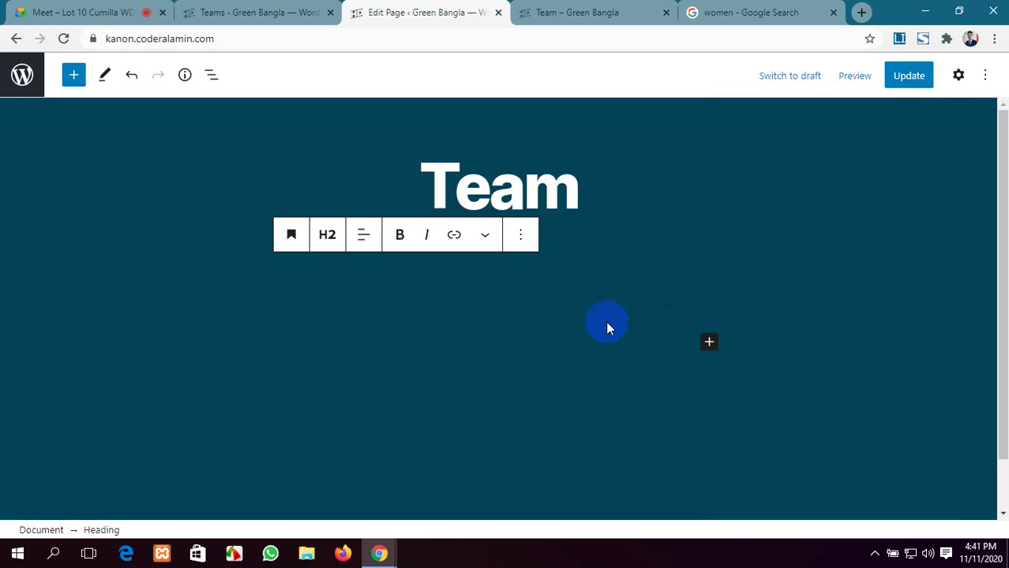
type("Ou")
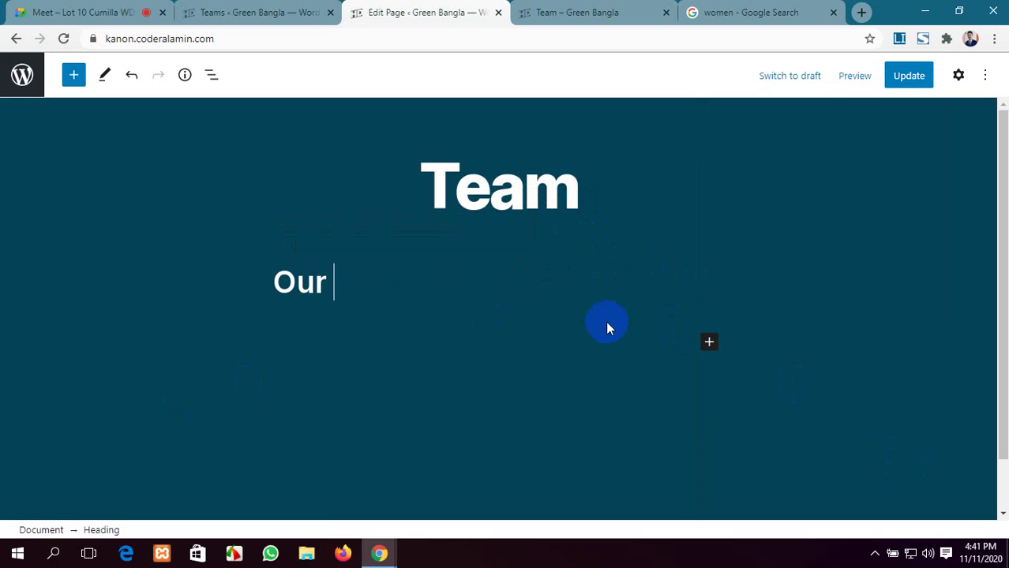
type("r Tea")
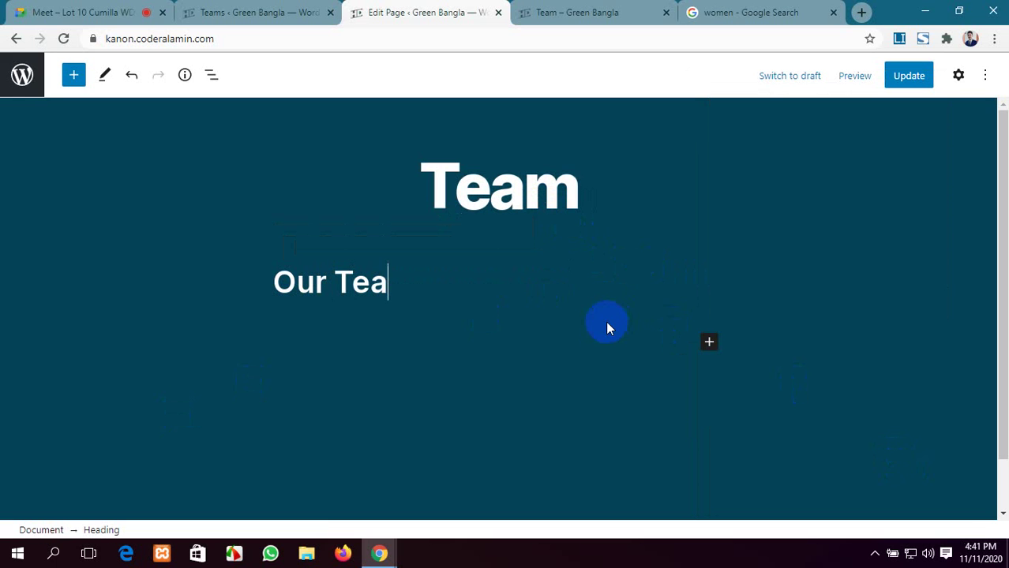
type("m Mem")
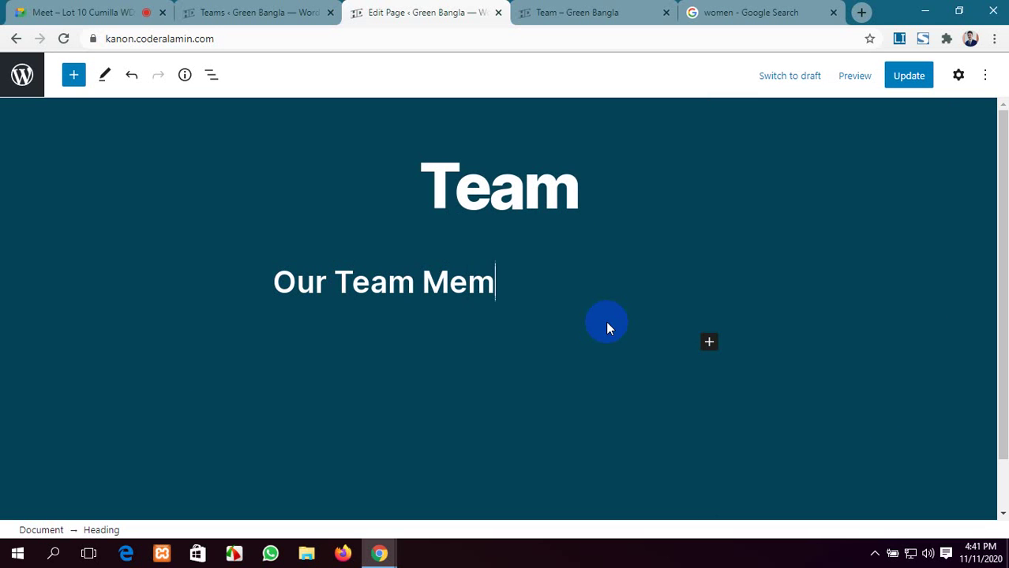
type("ber")
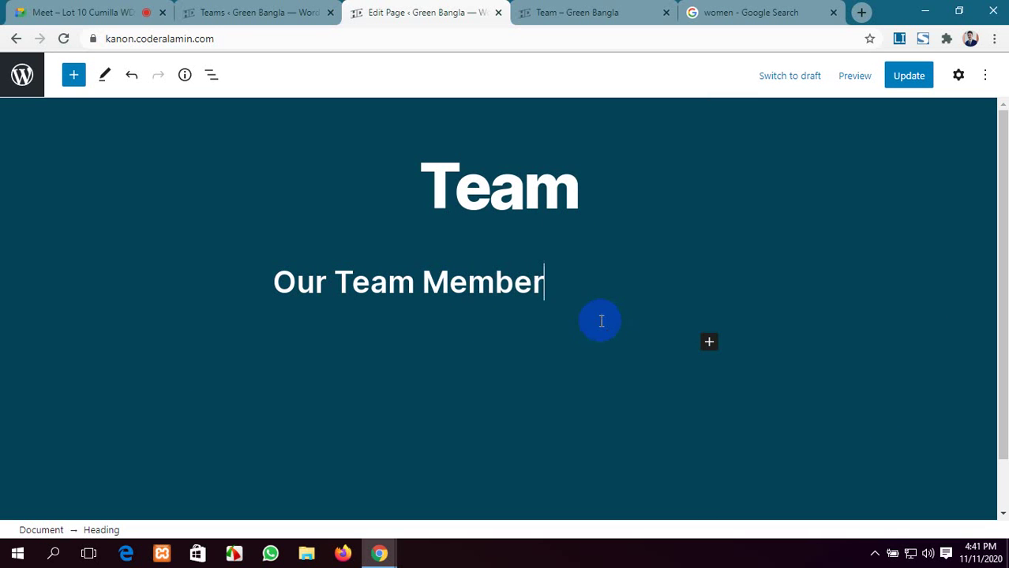
left_click(362, 233)
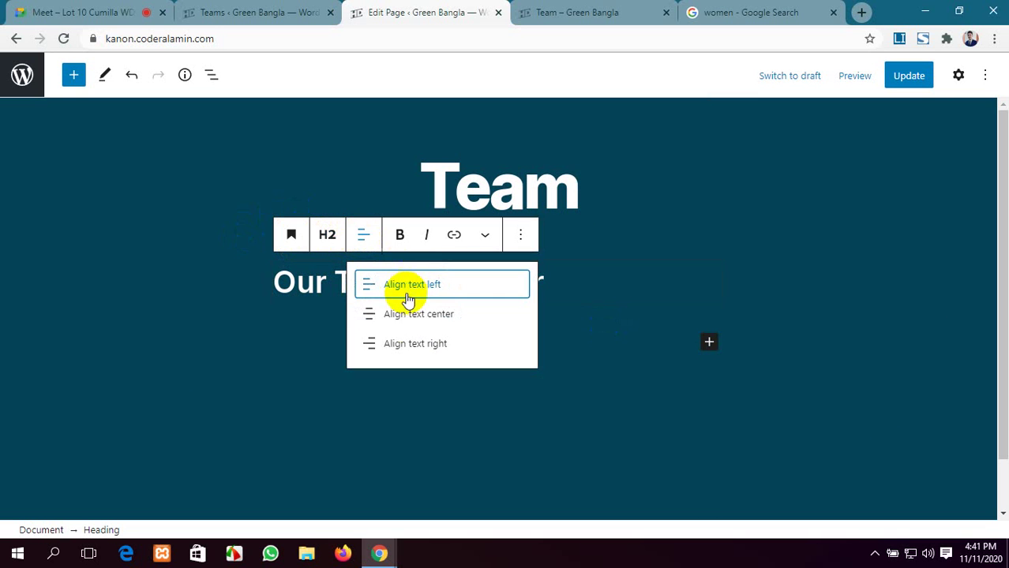
left_click(405, 315)
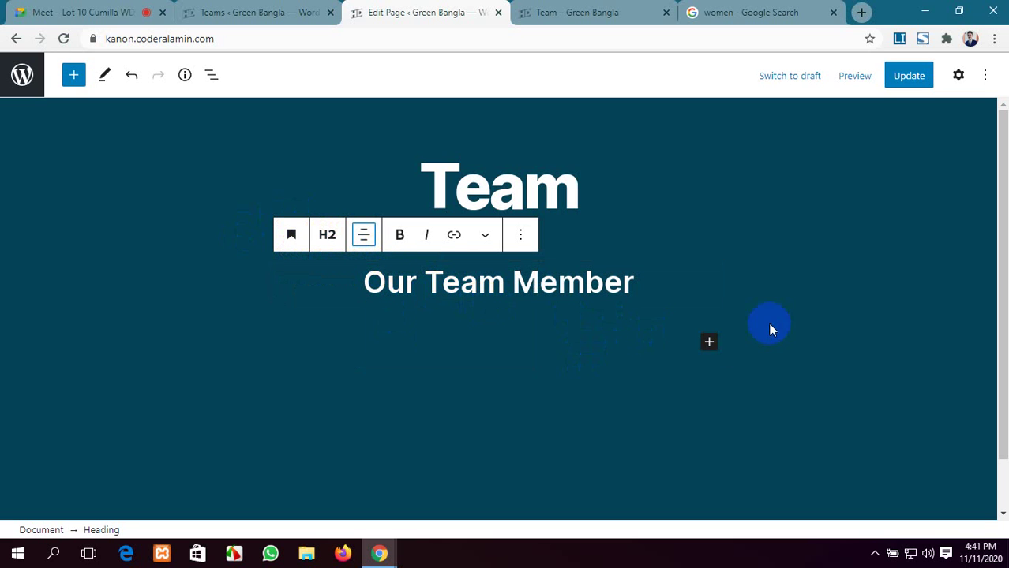
Step: Add a Shortcode block containing [tmm name="amar-team"] below the heading and update the page
left_click(709, 342)
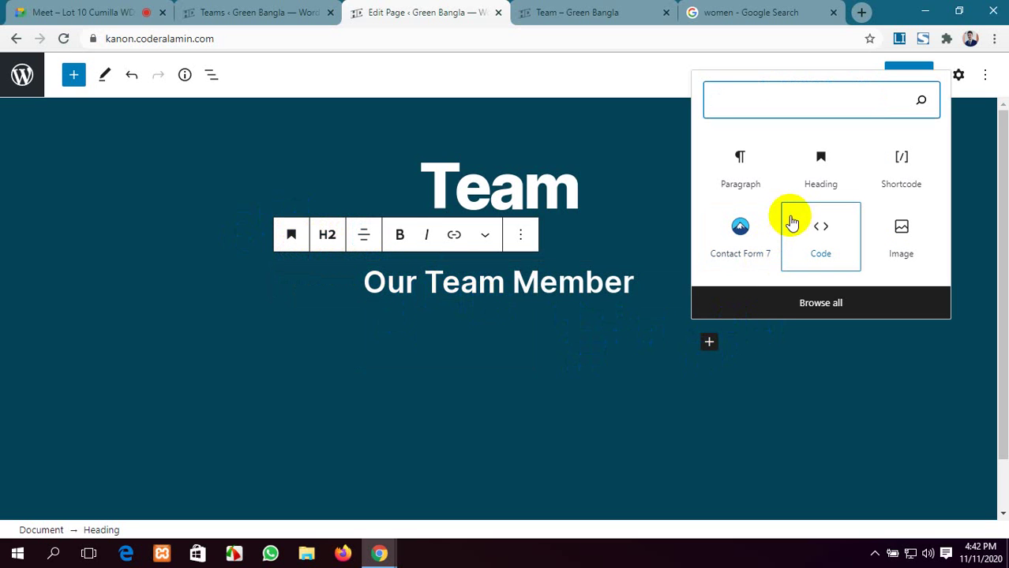
left_click(818, 301)
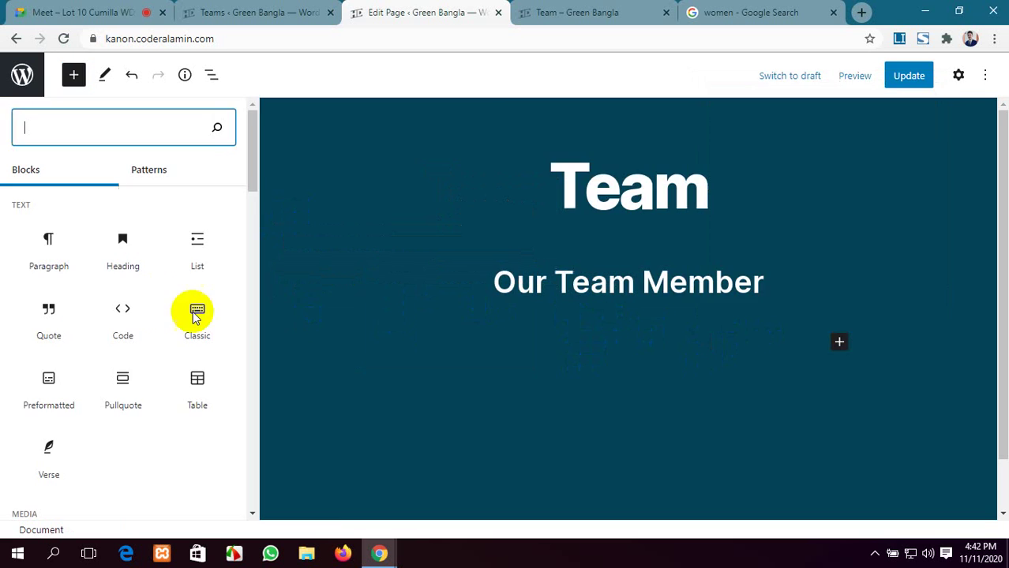
scroll(135, 293, "down", 6)
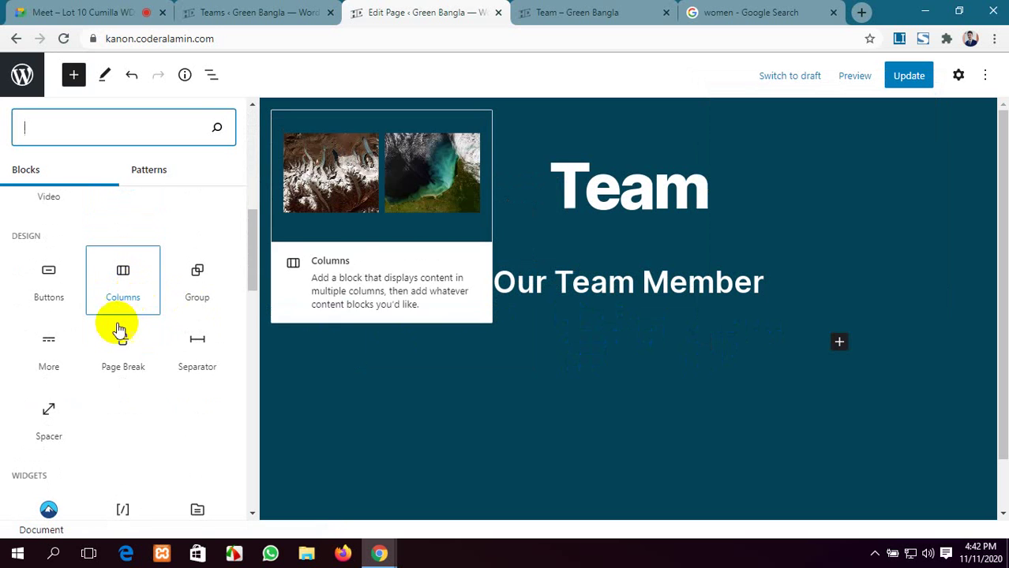
scroll(119, 328, "down", 2)
left_click(123, 375)
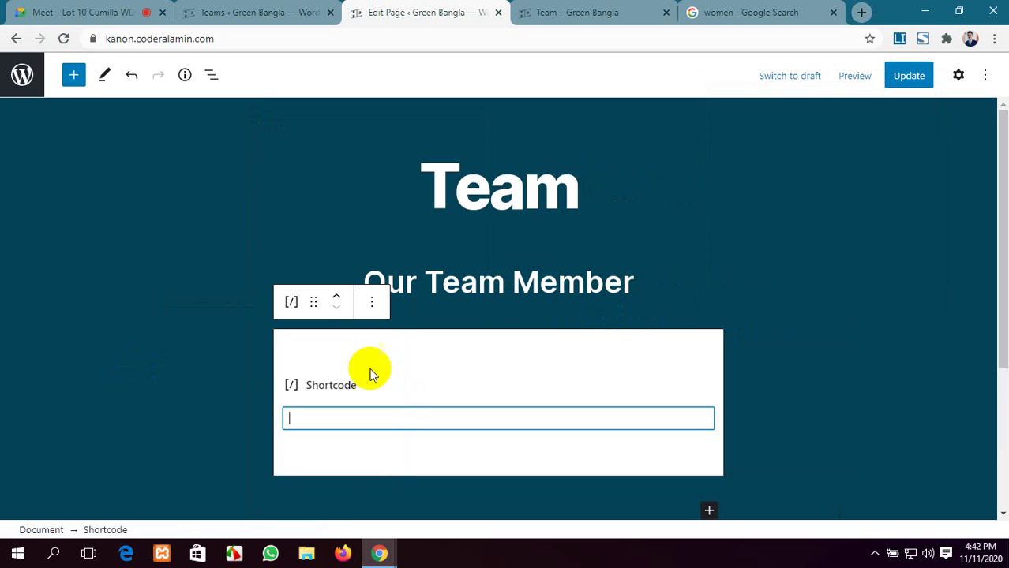
type("[tmm name=\"amar-team\"]")
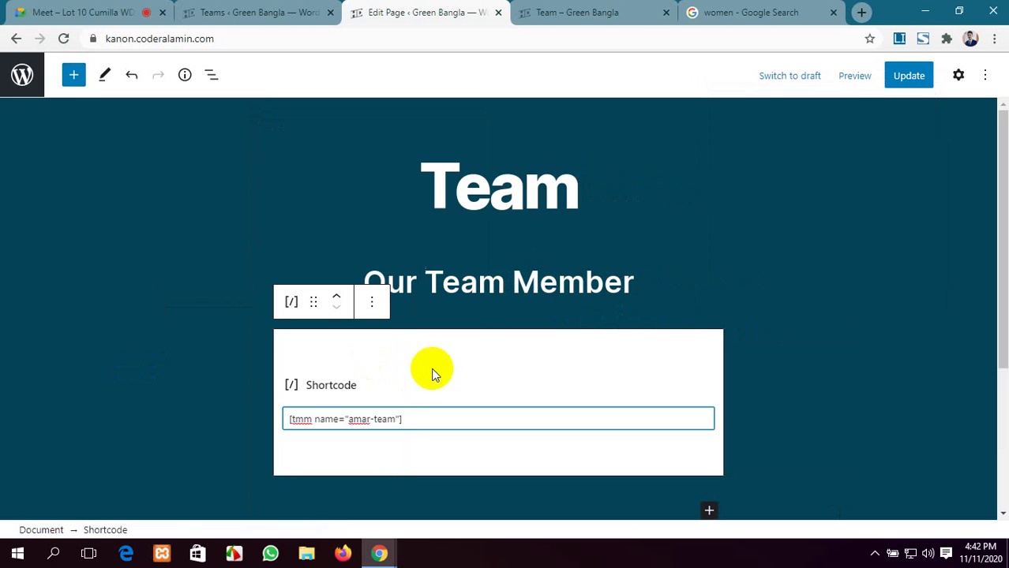
left_click(910, 76)
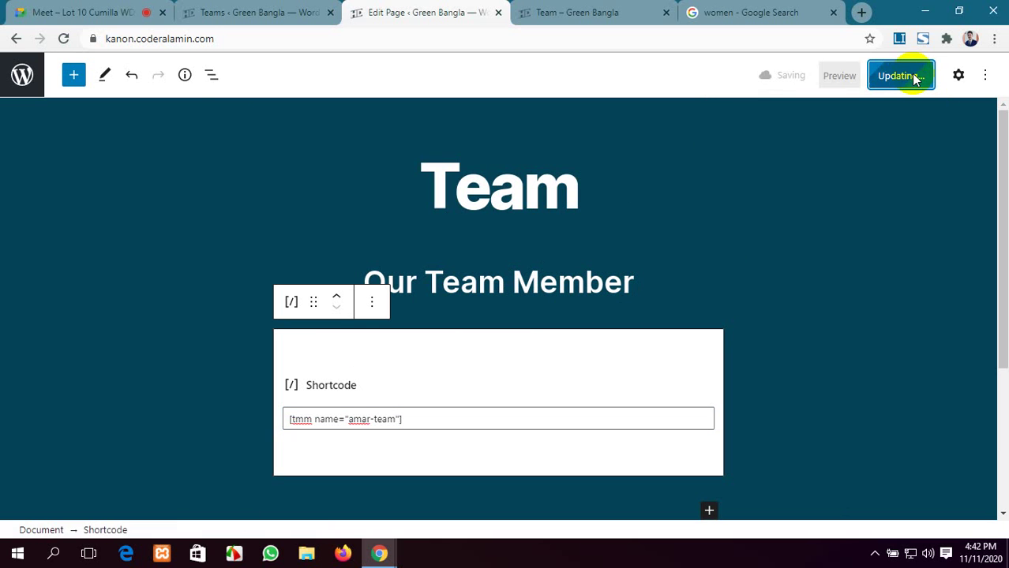
Step: Reload the live Team page and examine the team member section
left_click(575, 12)
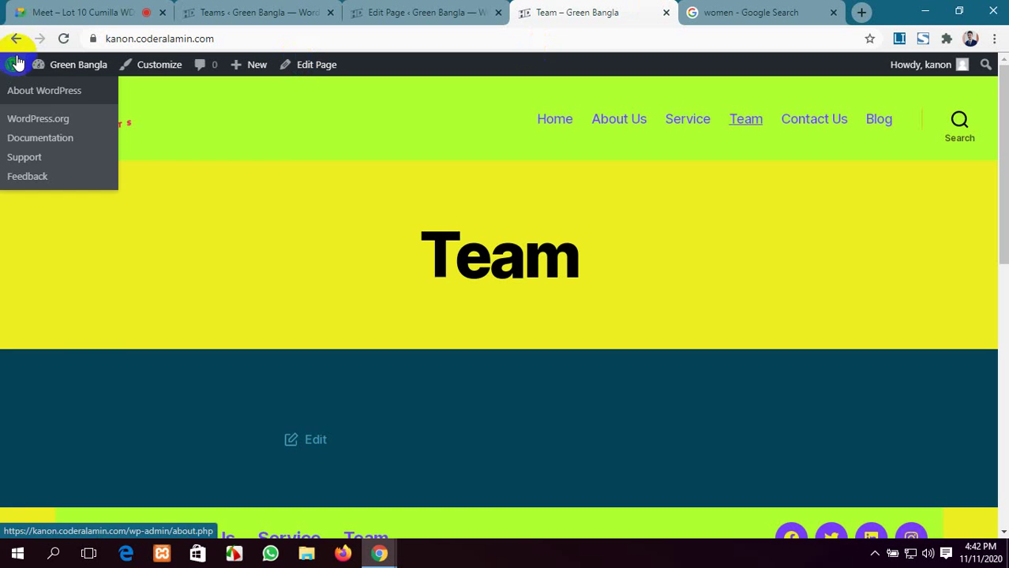
left_click(63, 39)
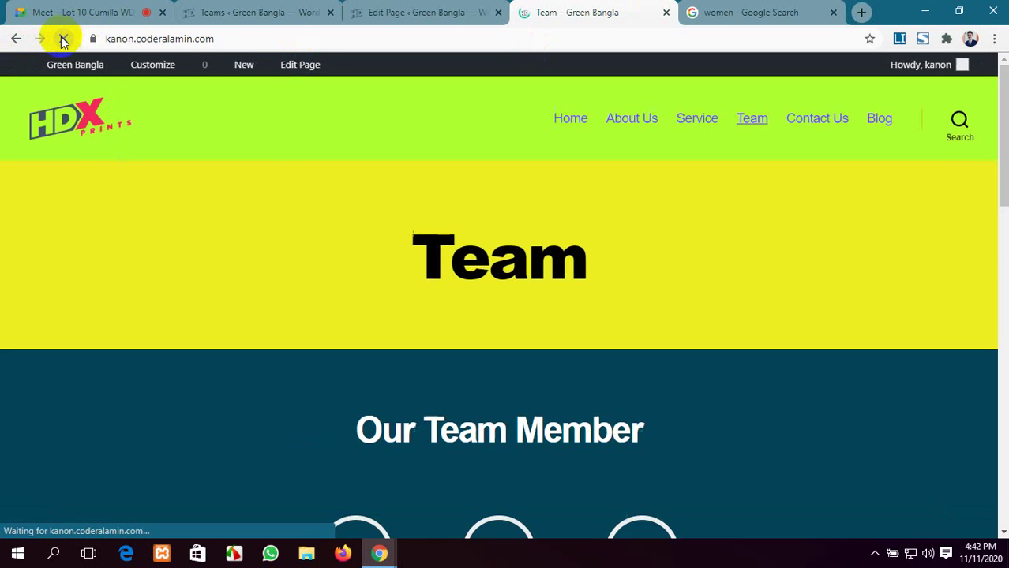
scroll(383, 282, "down", 4)
scroll(790, 368, "down", 2)
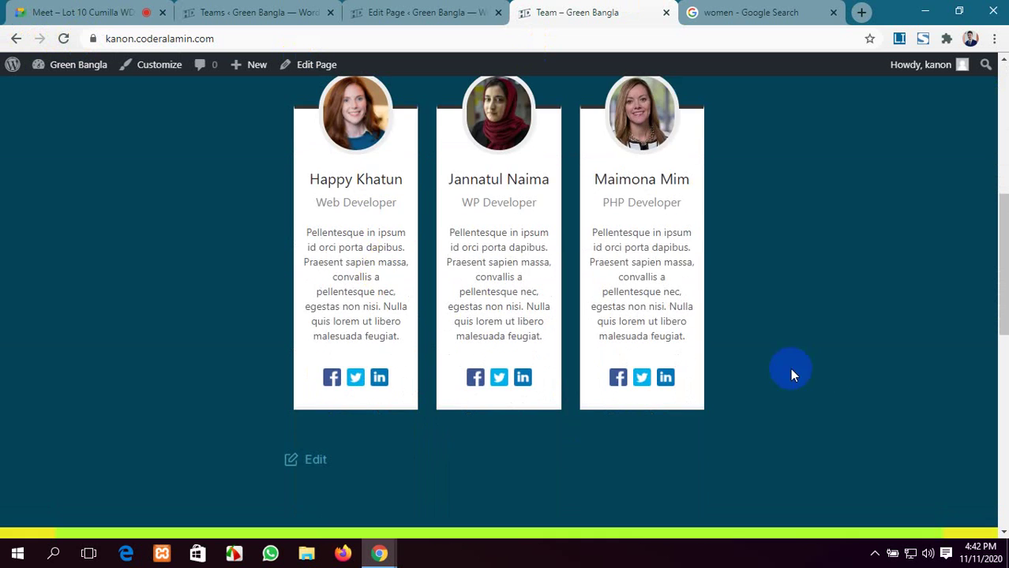
Step: Examine the job titles, biographies and social icons on the member cards of the live Team page
scroll(825, 371, "up", 1)
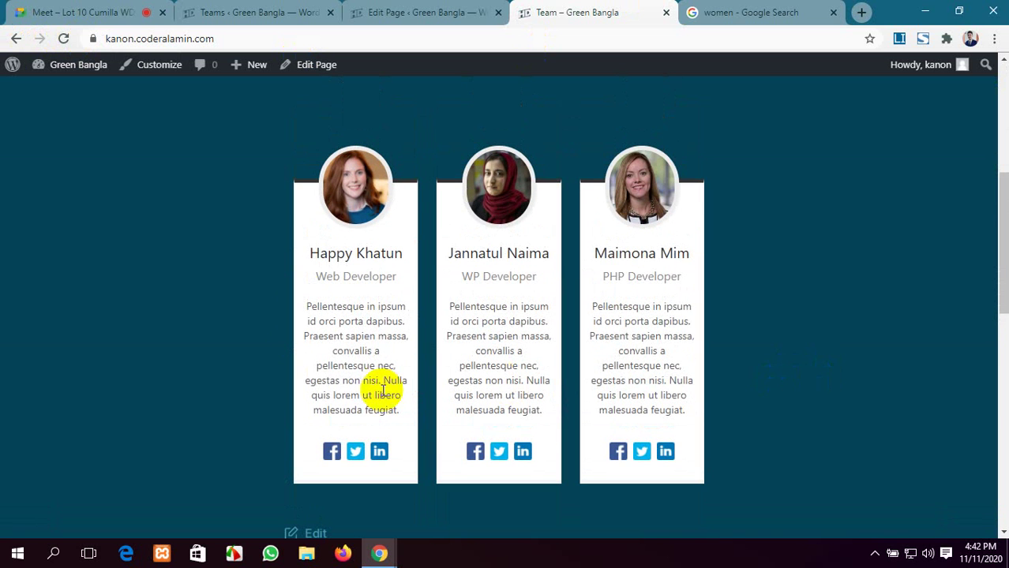
left_click(397, 277)
left_click_drag(398, 277, 315, 275)
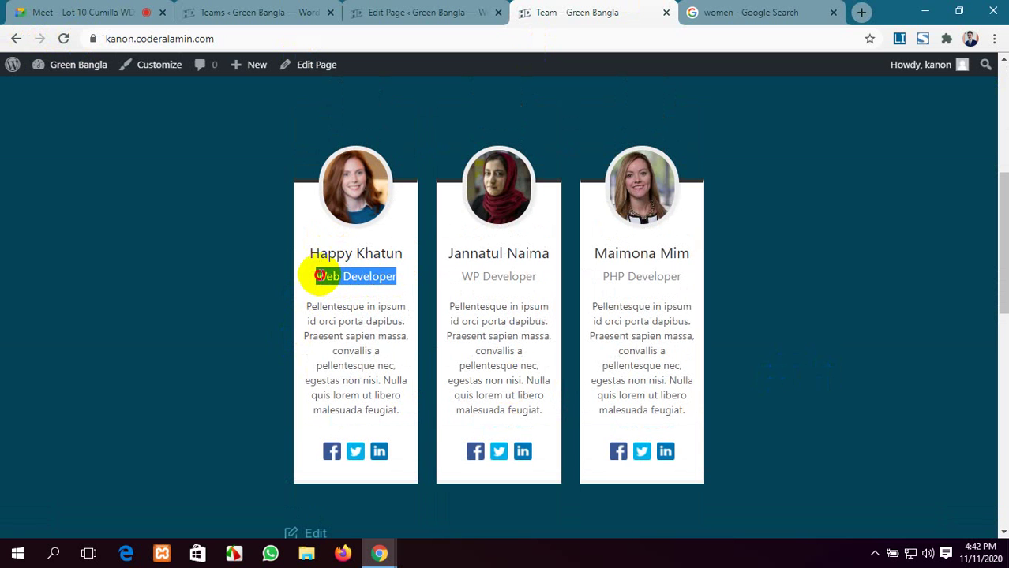
left_click(337, 325)
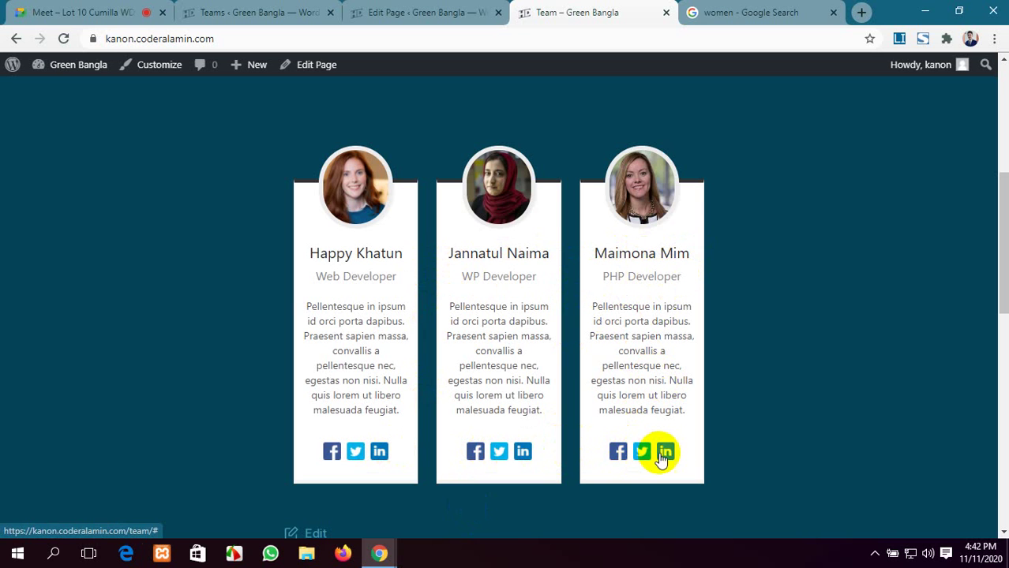
scroll(784, 431, "up", 3)
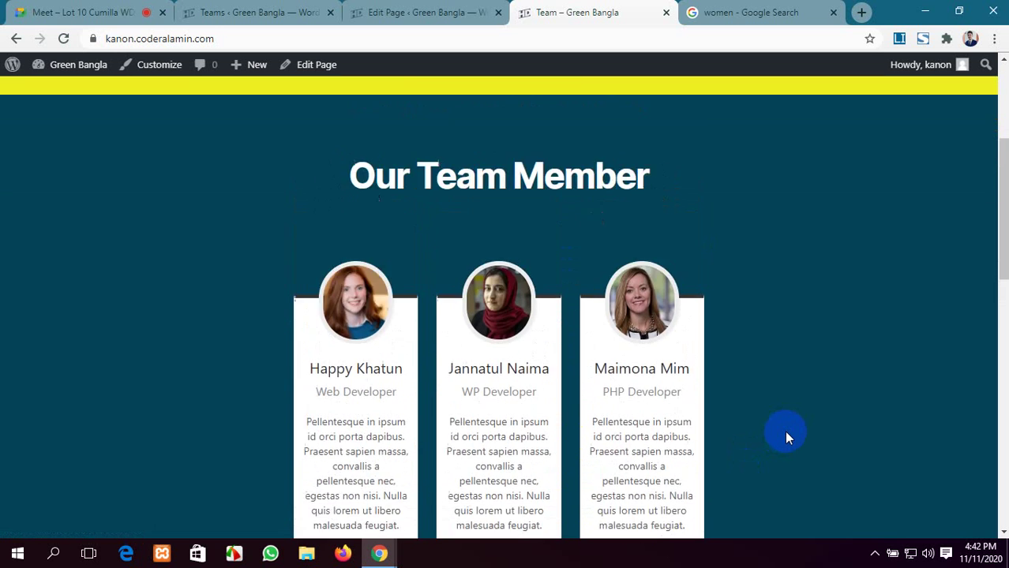
scroll(785, 437, "down", 3)
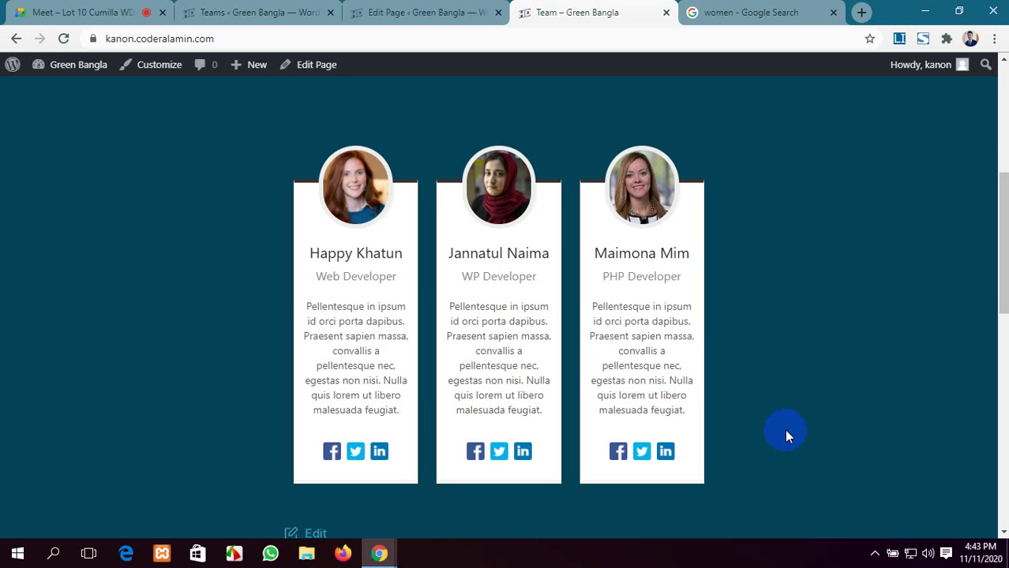
Step: Check the Teams list and the Google Meet call, and review the heading and member cards on the live Team page
left_click(241, 8)
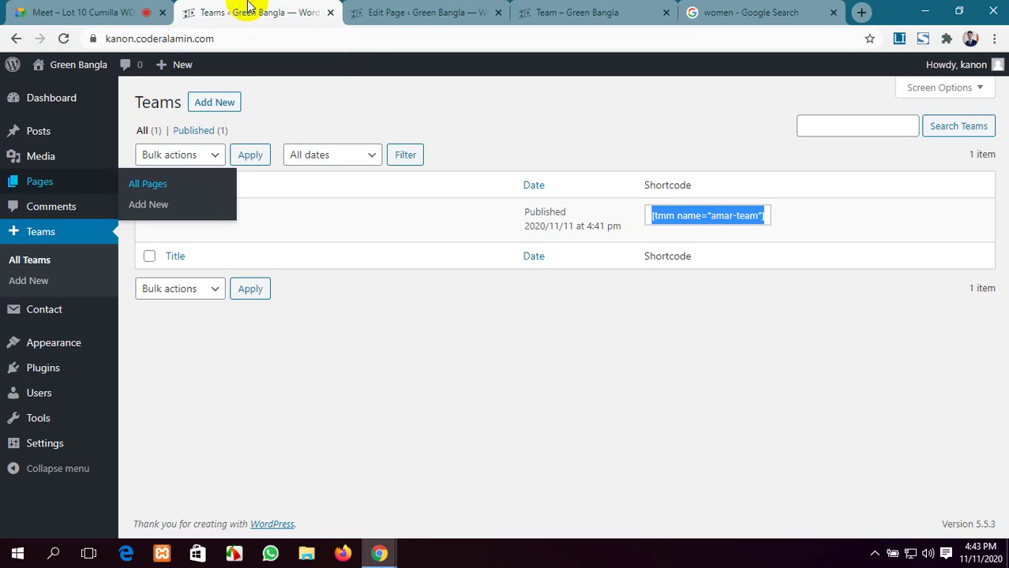
left_click(64, 7)
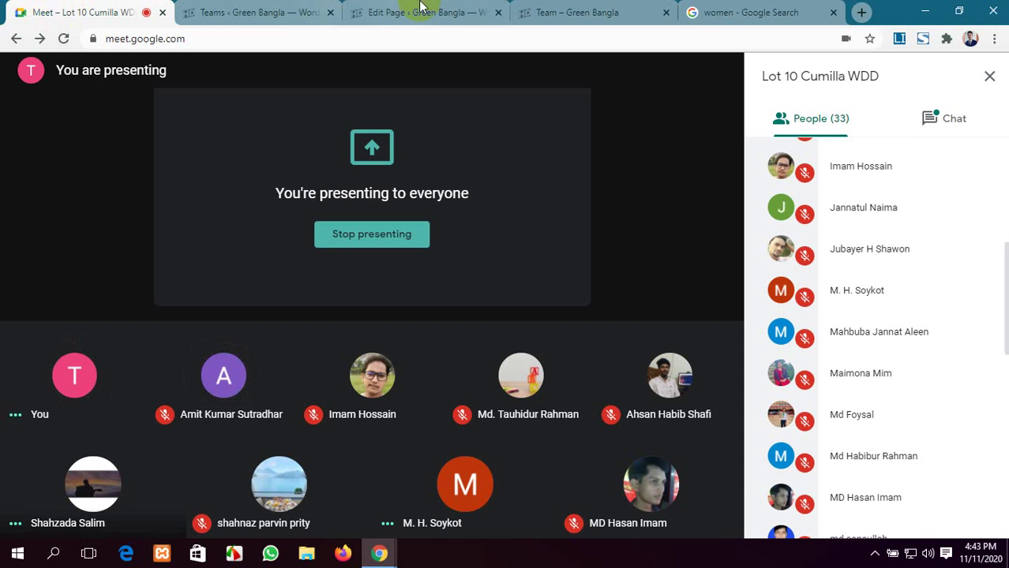
left_click(590, 13)
scroll(450, 223, "down", 1)
scroll(466, 260, "up", 2)
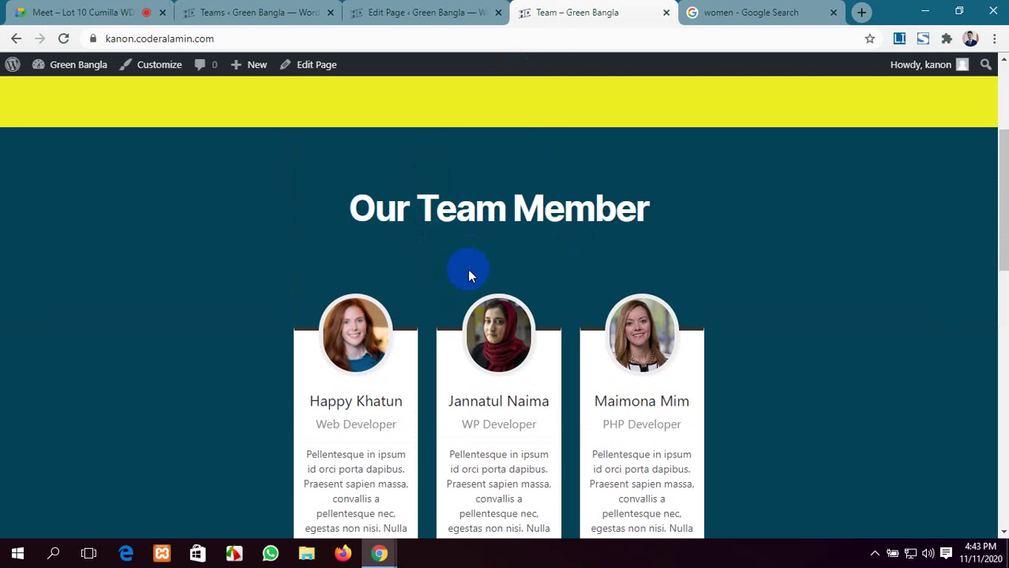
scroll(469, 277, "down", 5)
scroll(473, 293, "up", 4)
scroll(536, 299, "down", 1)
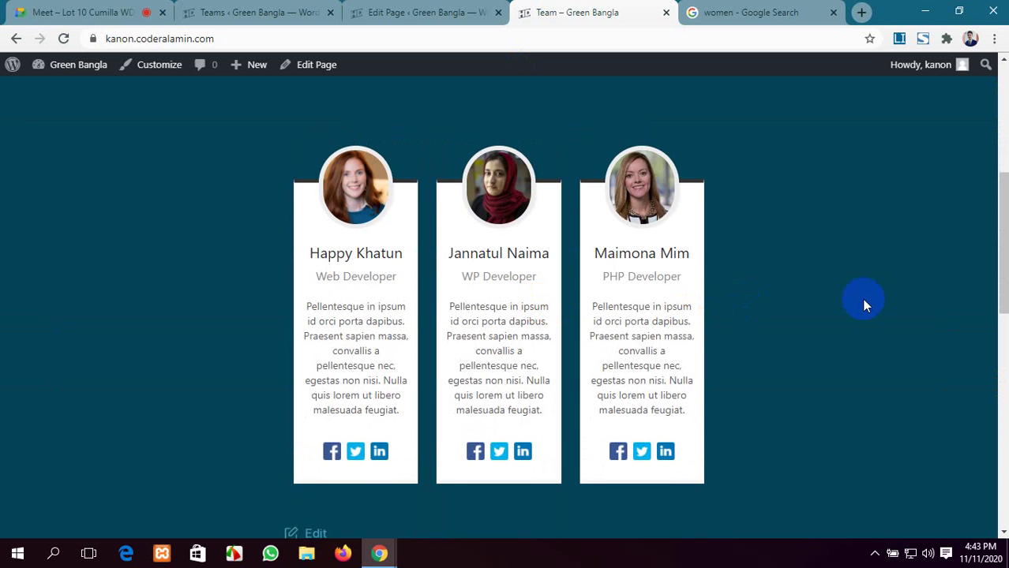
Step: Compare the Amar team entry and its shortcode in the Teams list with the member section on the live page
left_click(251, 13)
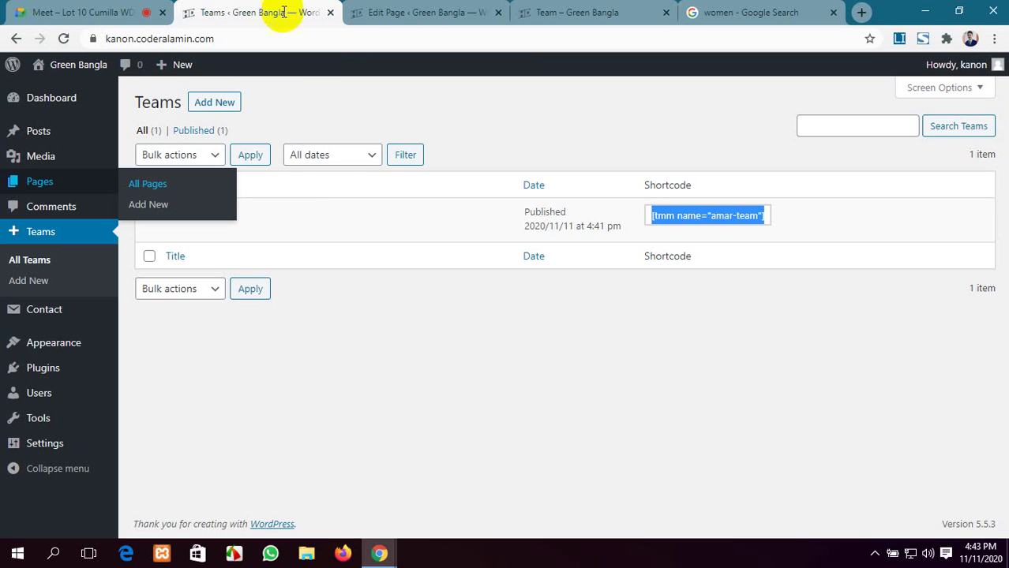
left_click(295, 377)
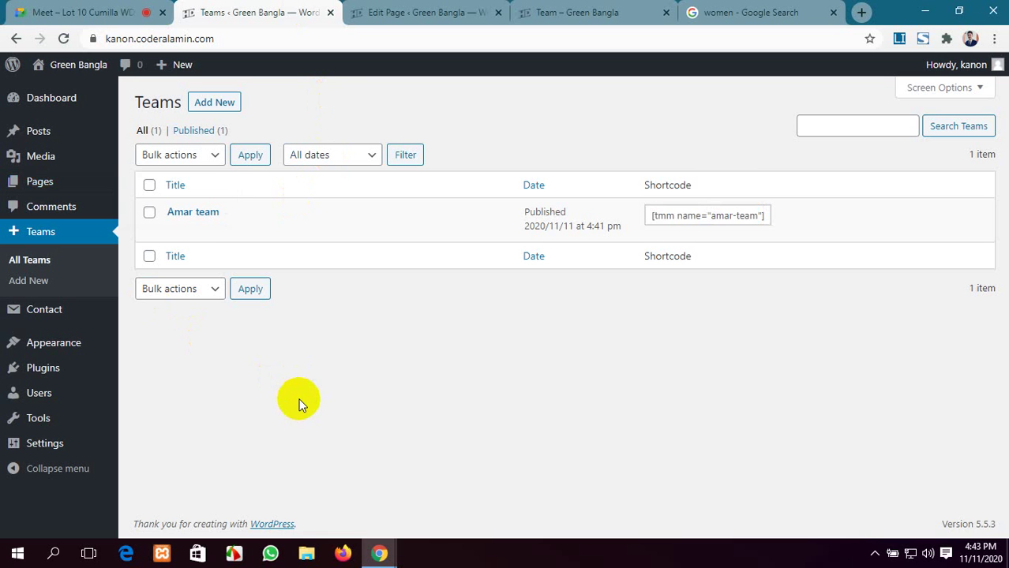
left_click(387, 12)
left_click(608, 16)
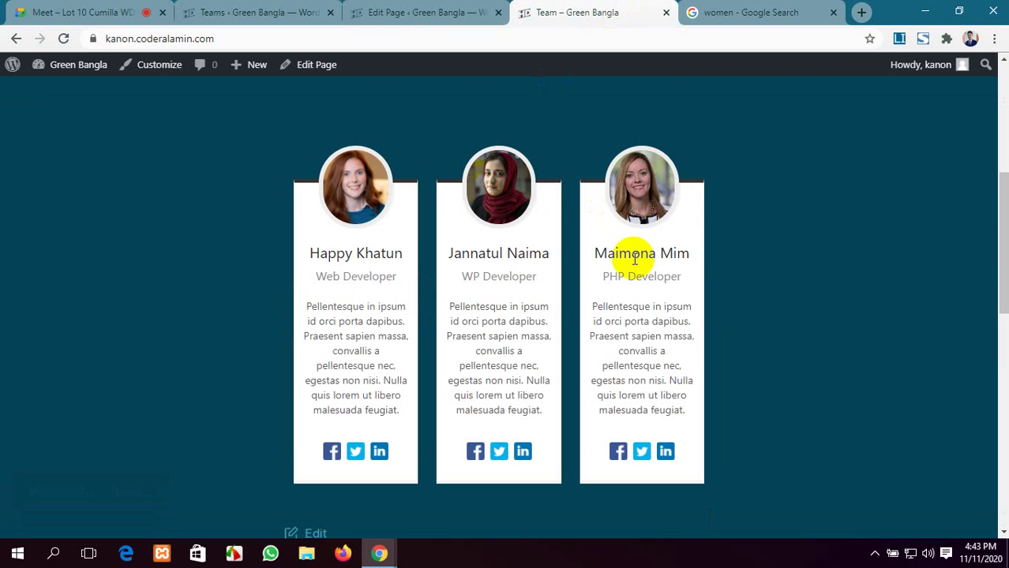
scroll(627, 260, "down", 1)
scroll(789, 150, "up", 1)
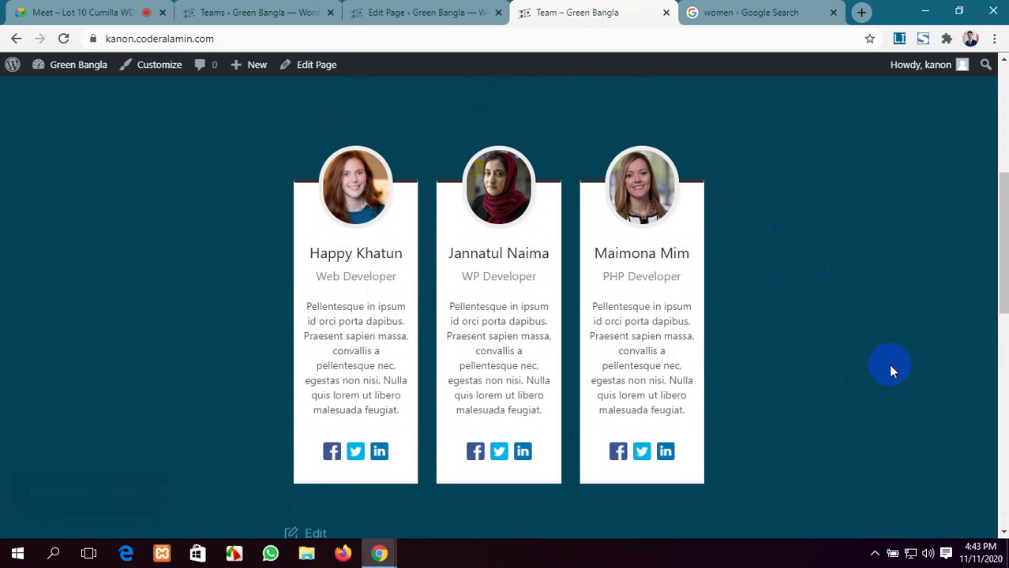
left_click(241, 12)
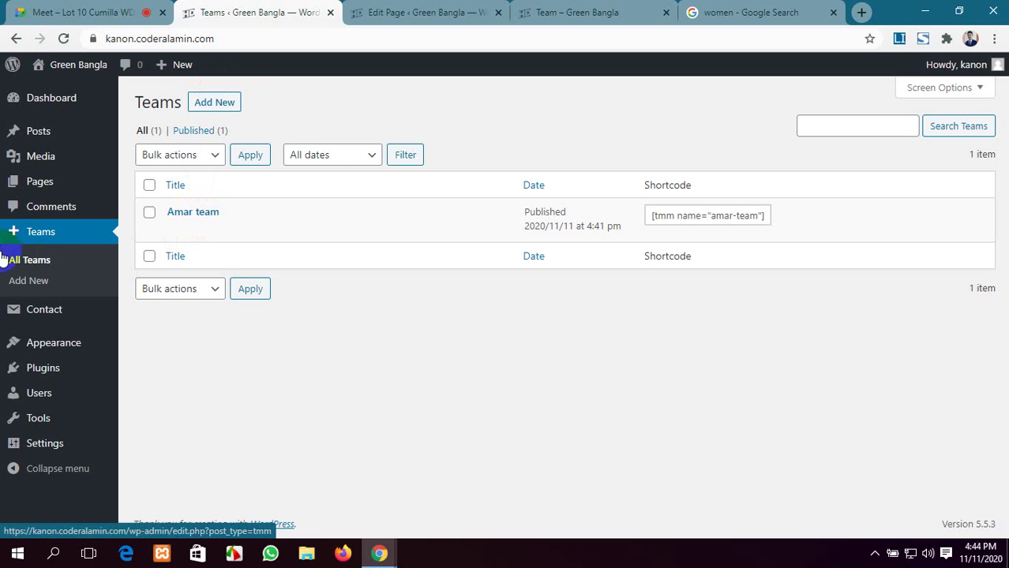
left_click(26, 269)
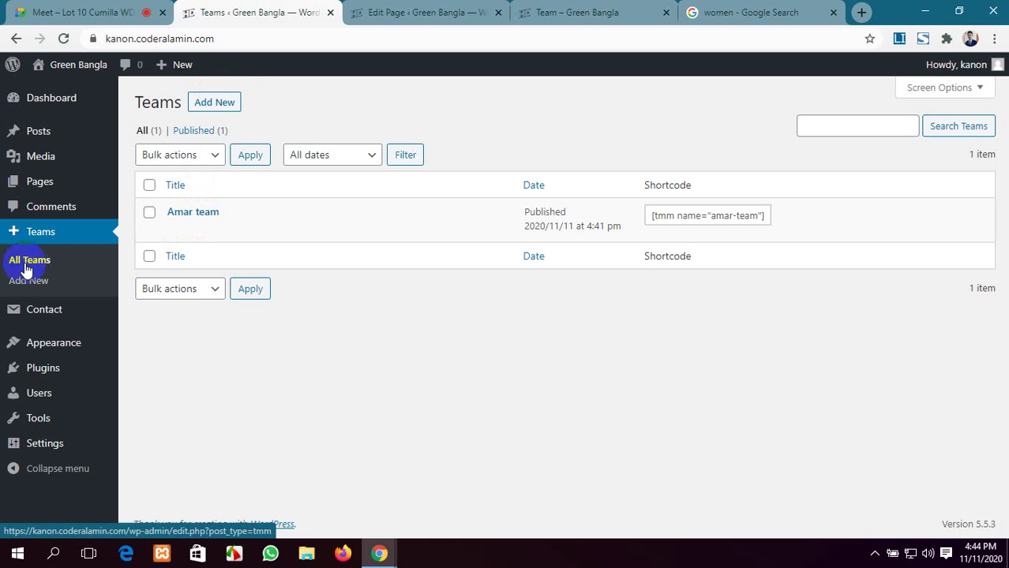
left_click(412, 11)
left_click(524, 11)
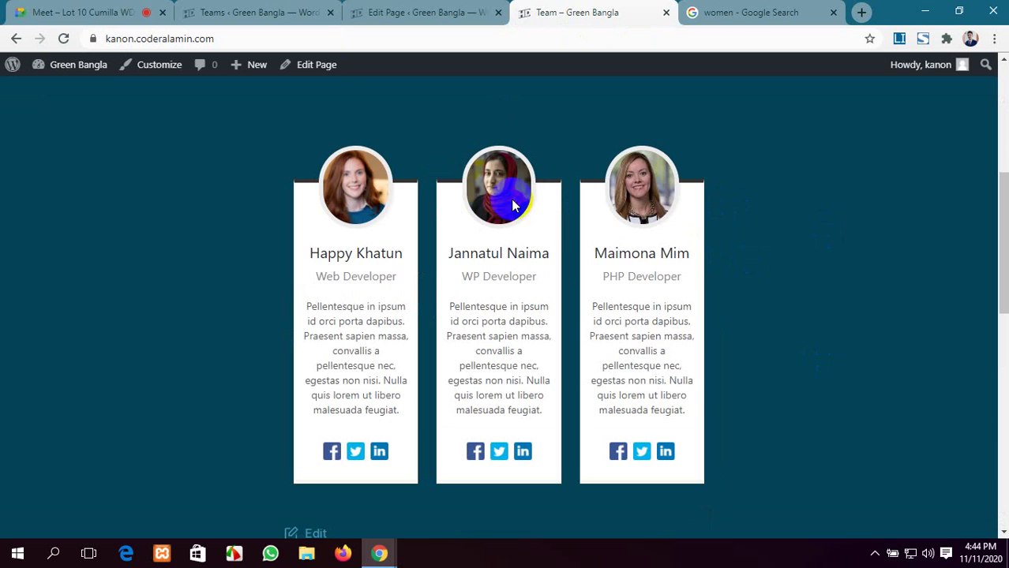
Step: Open the Amar team for editing and review its members' details, social links and photos
left_click(260, 12)
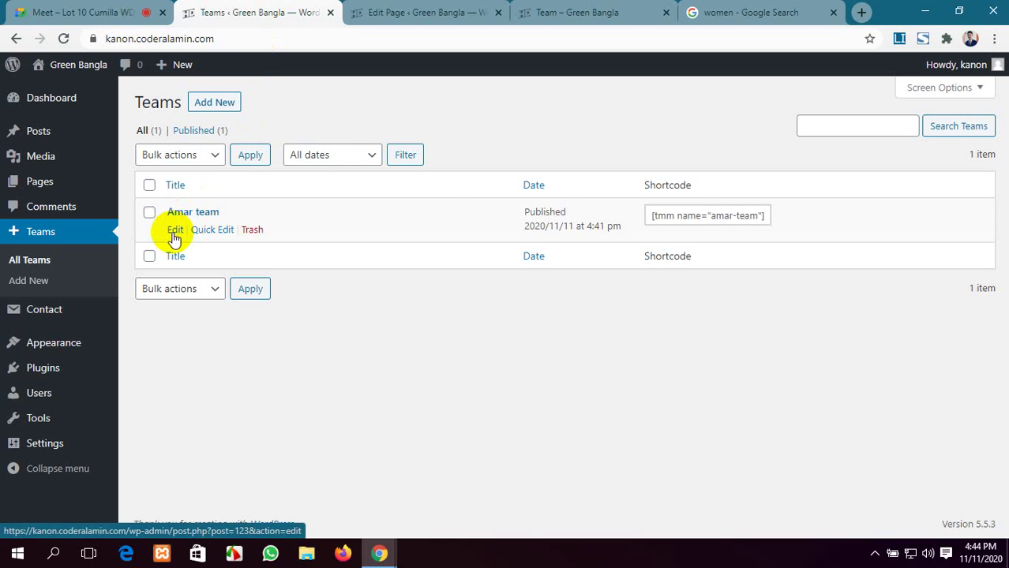
left_click(174, 234)
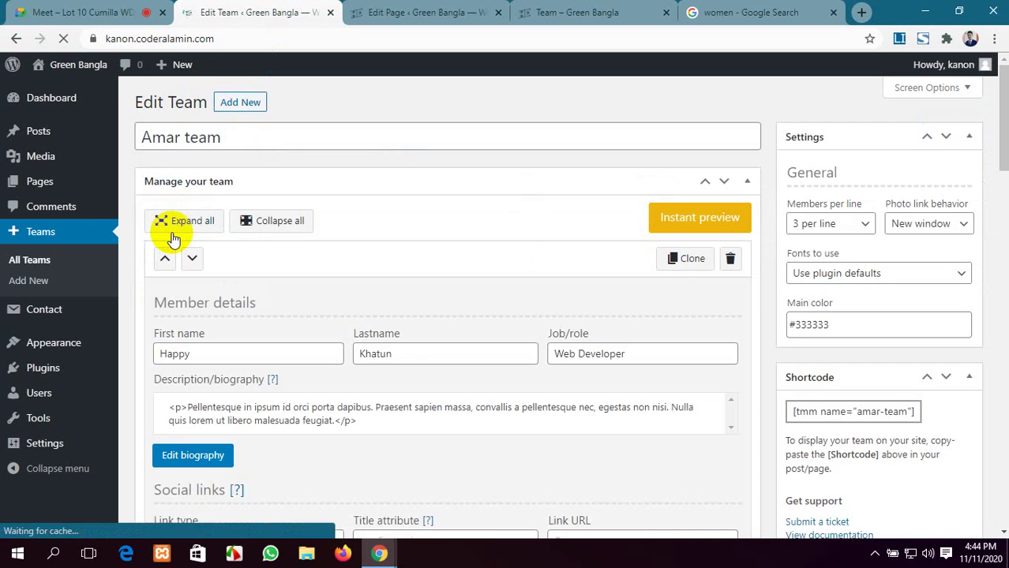
scroll(401, 491, "down", 15)
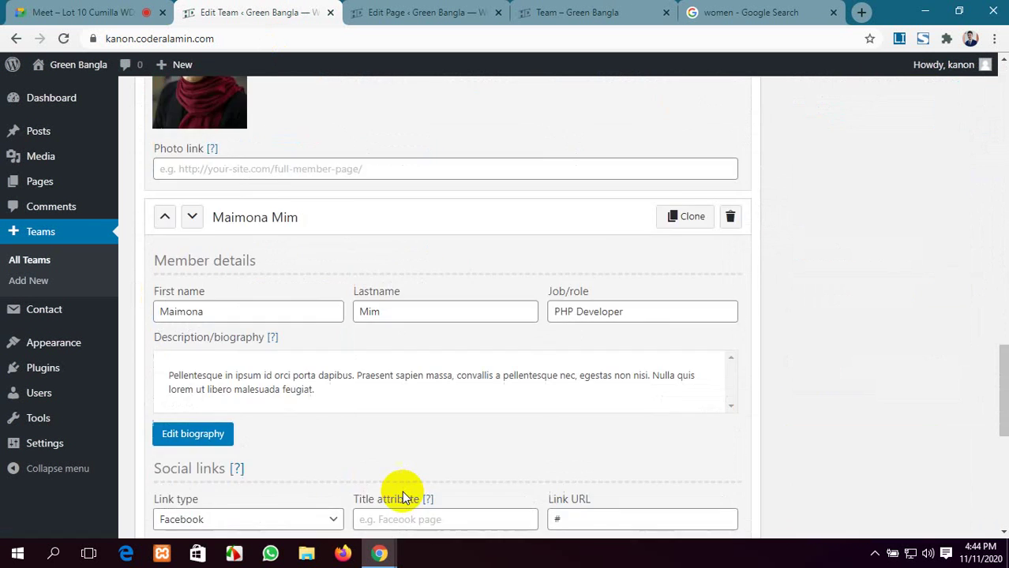
scroll(402, 498, "down", 7)
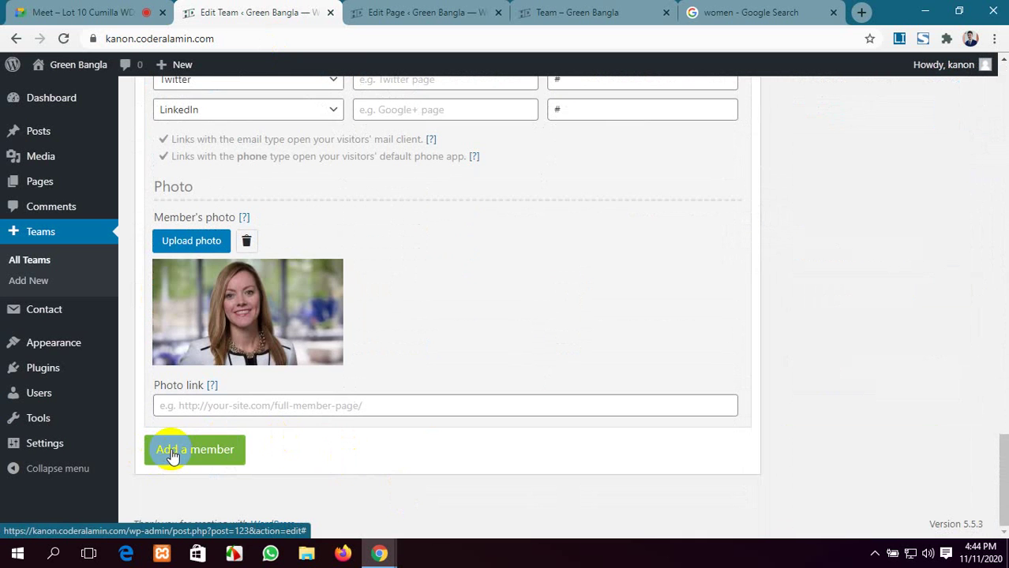
scroll(701, 340, "up", 10)
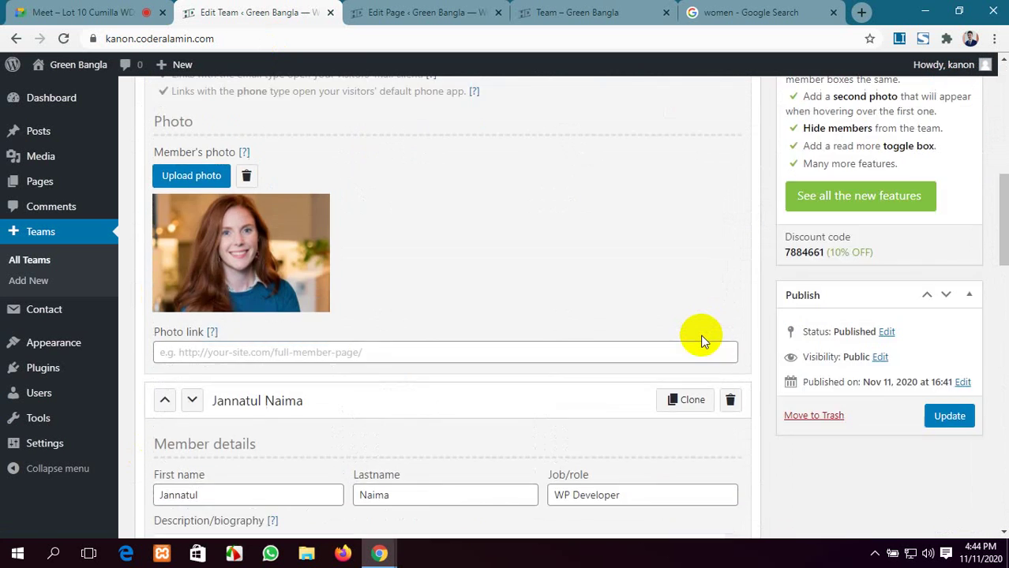
scroll(701, 339, "up", 3)
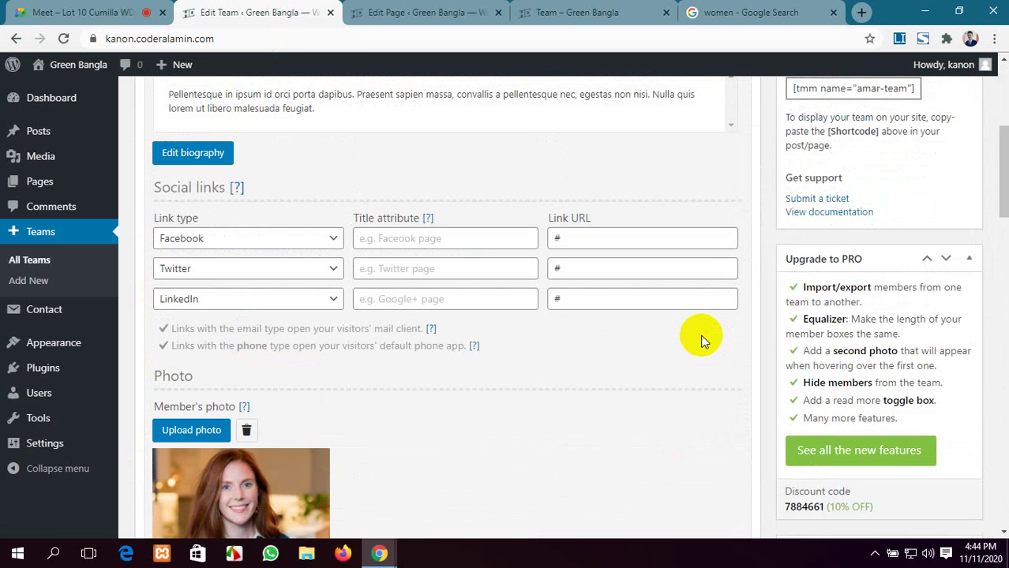
scroll(703, 341, "up", 3)
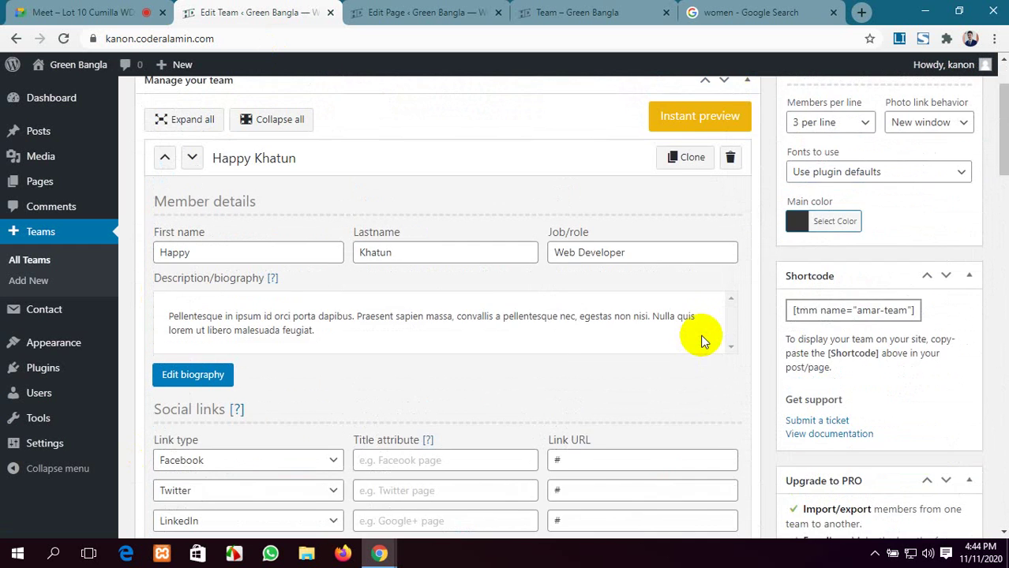
scroll(703, 341, "up", 1)
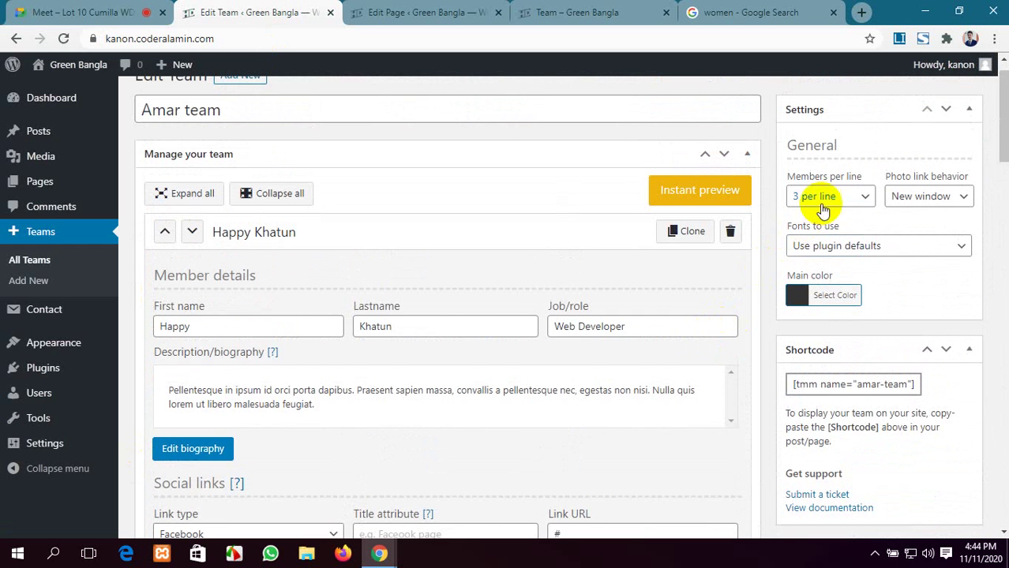
Step: Examine the options for members per line and photo link behavior in the team's general settings, and the publish settings
left_click(862, 199)
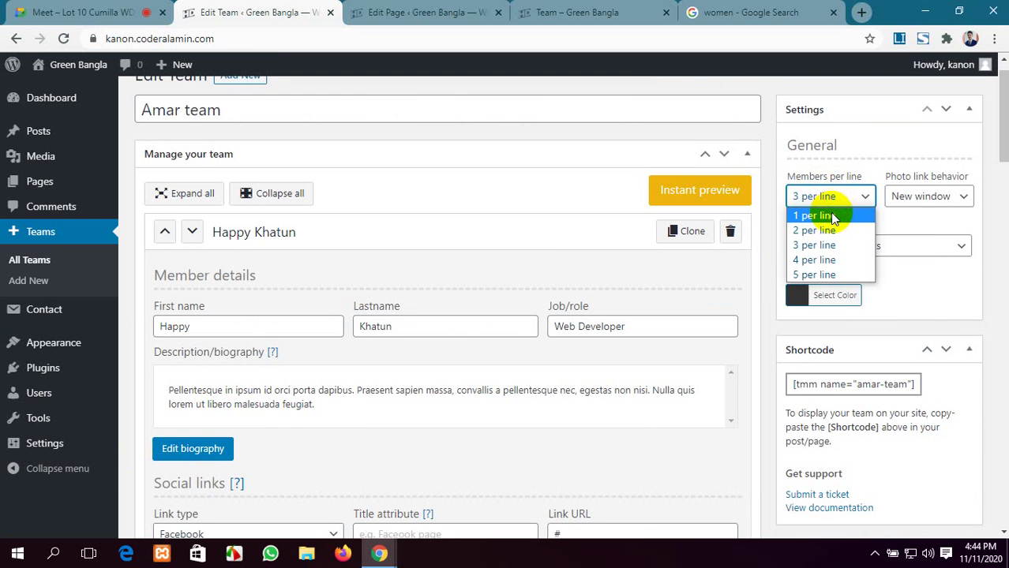
left_click(939, 199)
left_click(940, 199)
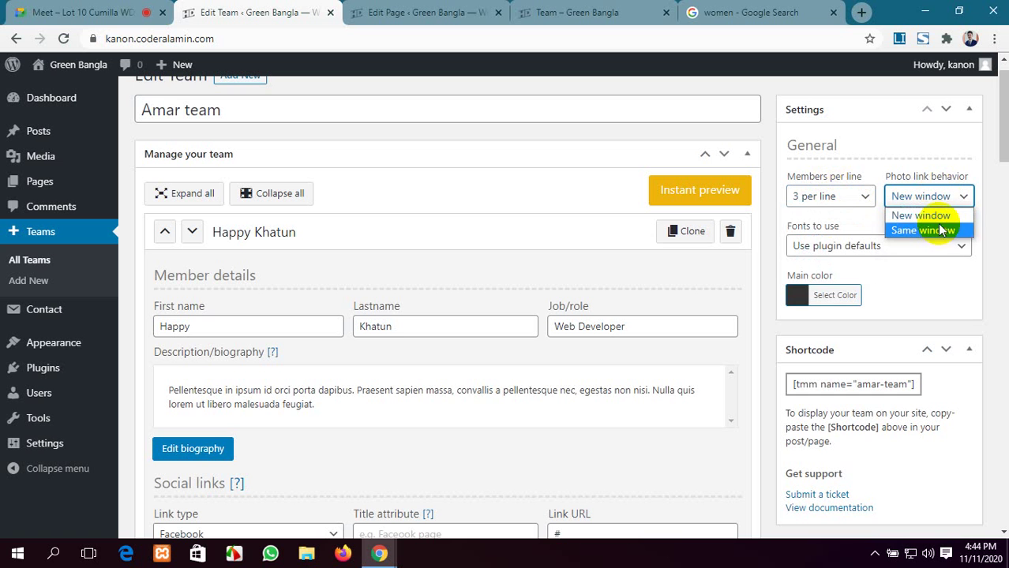
left_click(884, 278)
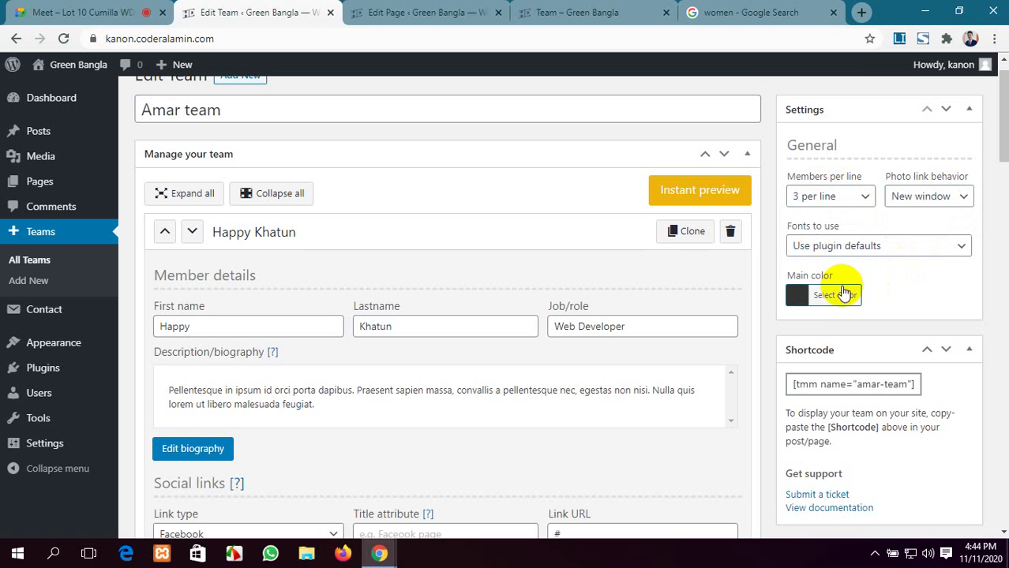
scroll(837, 293, "down", 2)
scroll(843, 293, "down", 8)
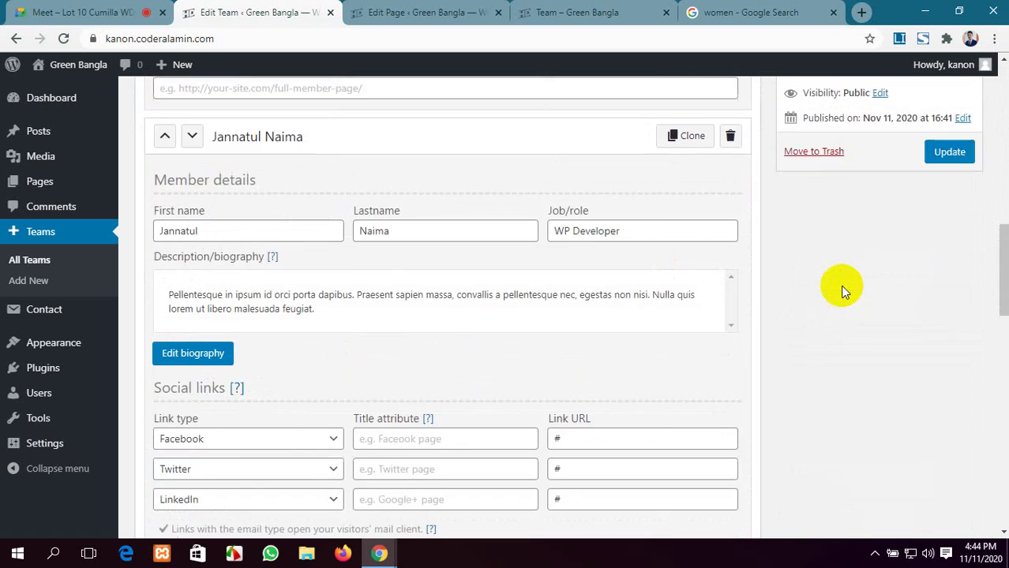
scroll(841, 291, "up", 2)
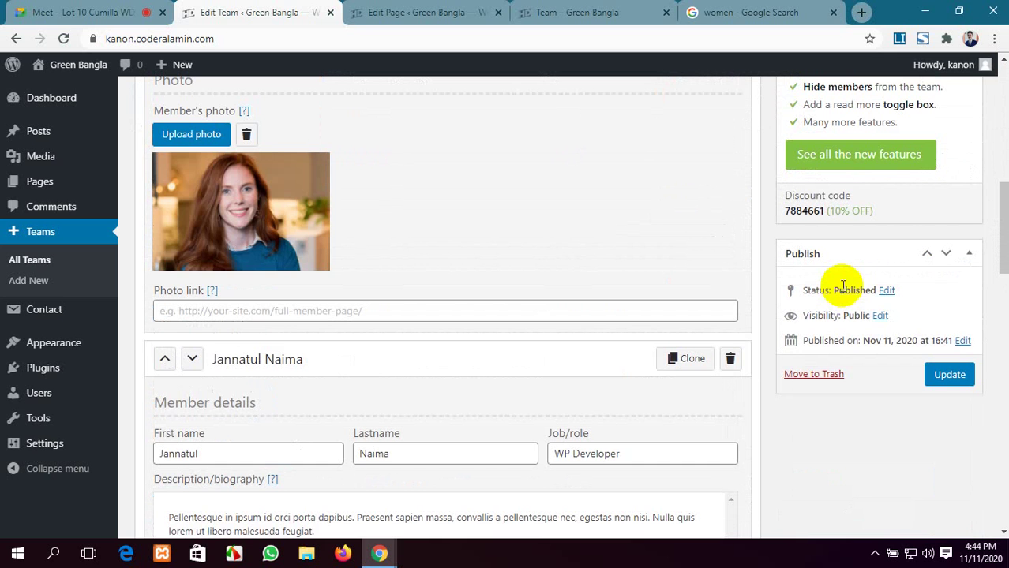
Step: Check the Meet call, then review the Team page's shortcode block, the Amar team editor and the live Team page
left_click(14, 8)
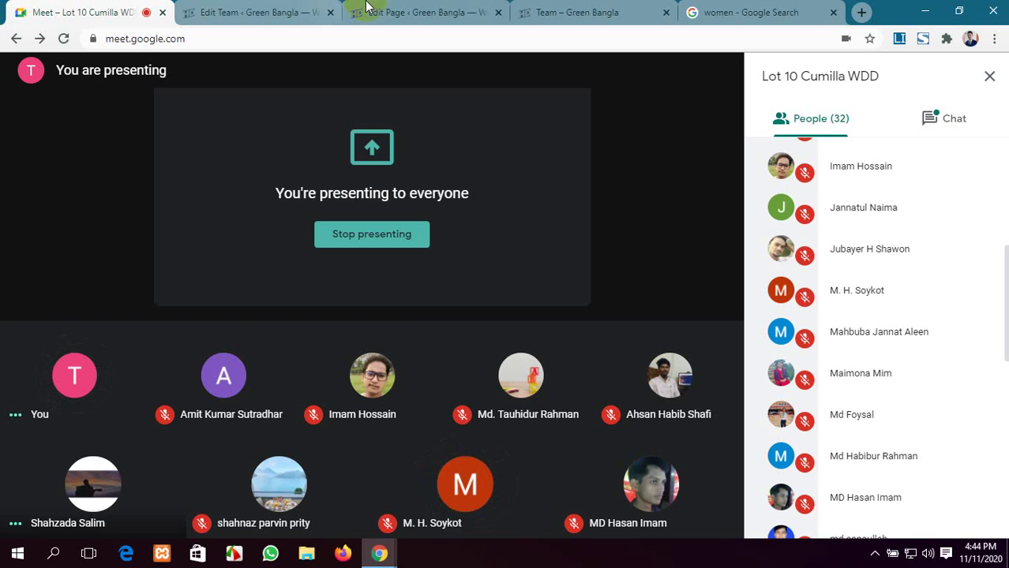
left_click(408, 7)
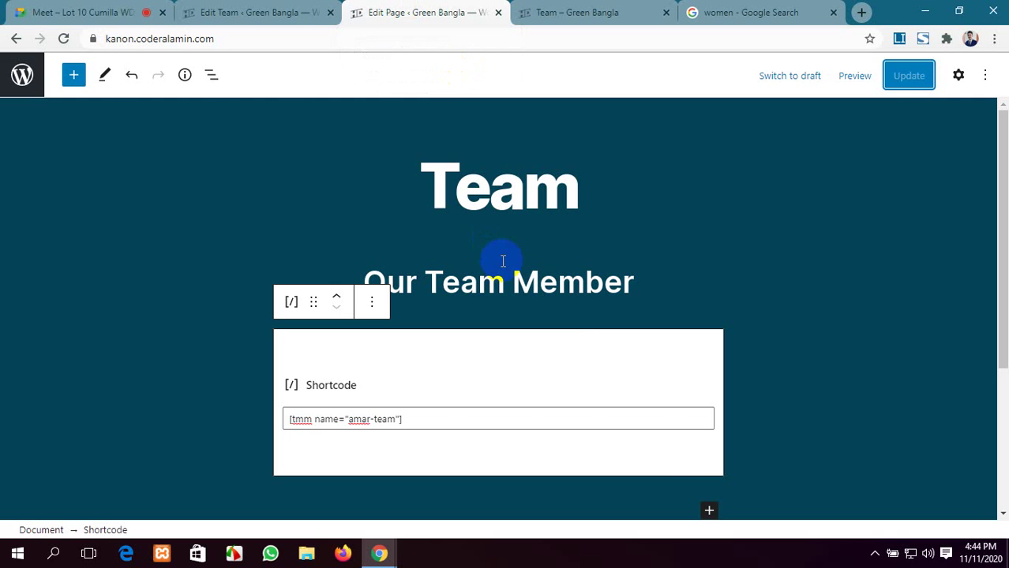
left_click(541, 9)
scroll(455, 295, "up", 5)
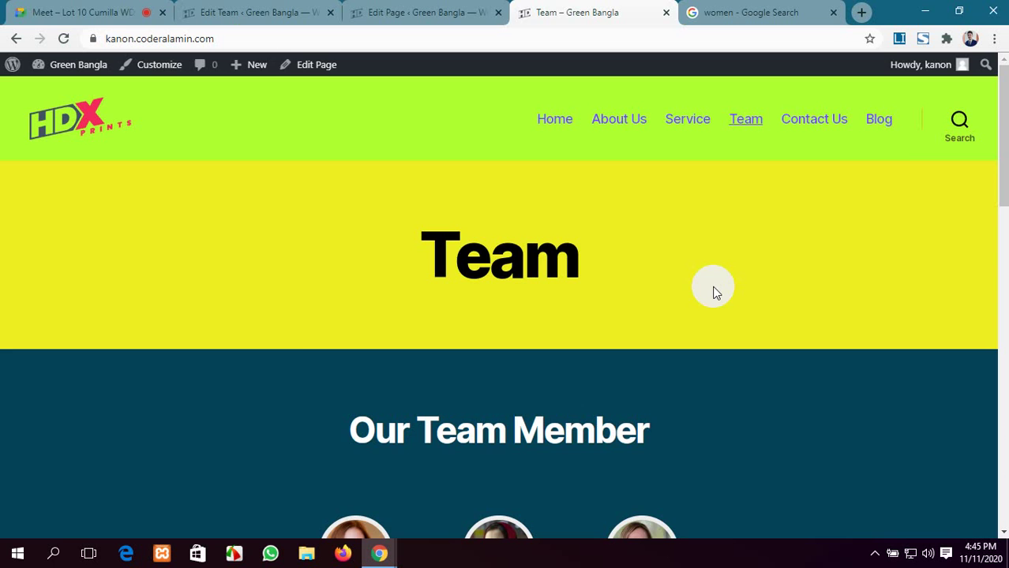
left_click(22, 12)
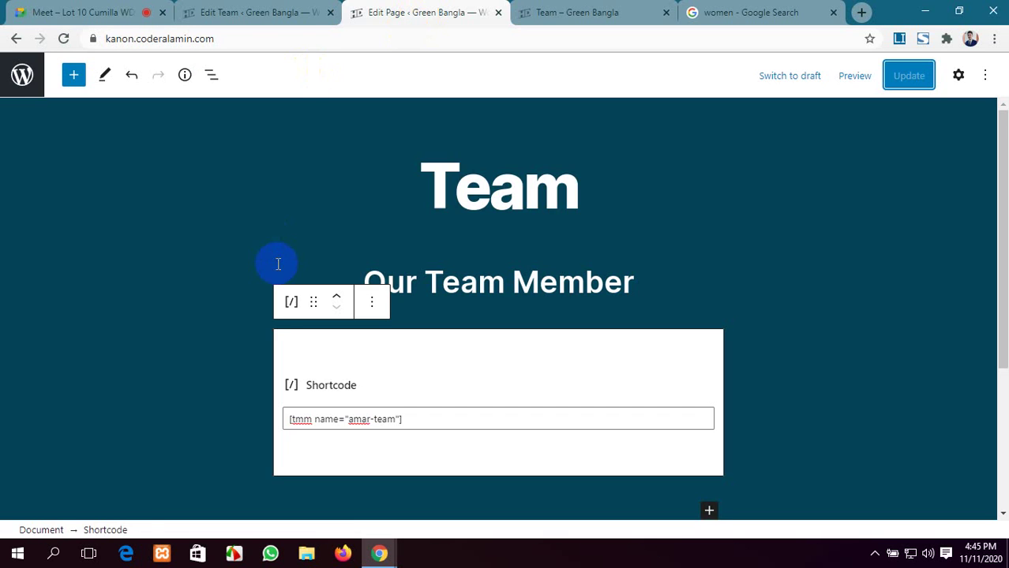
left_click(259, 8)
scroll(101, 259, "up", 10)
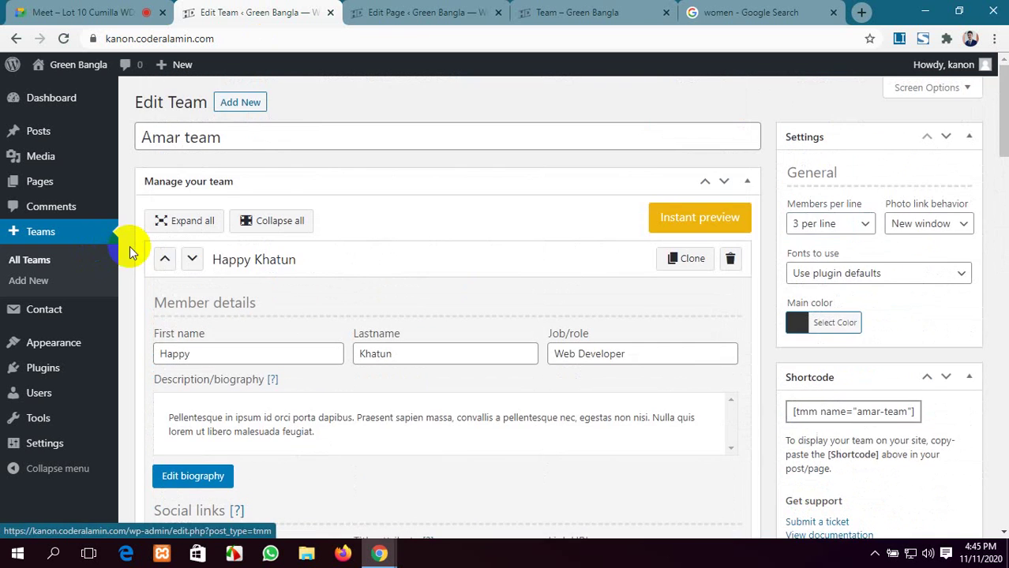
left_click(430, 9)
left_click(602, 9)
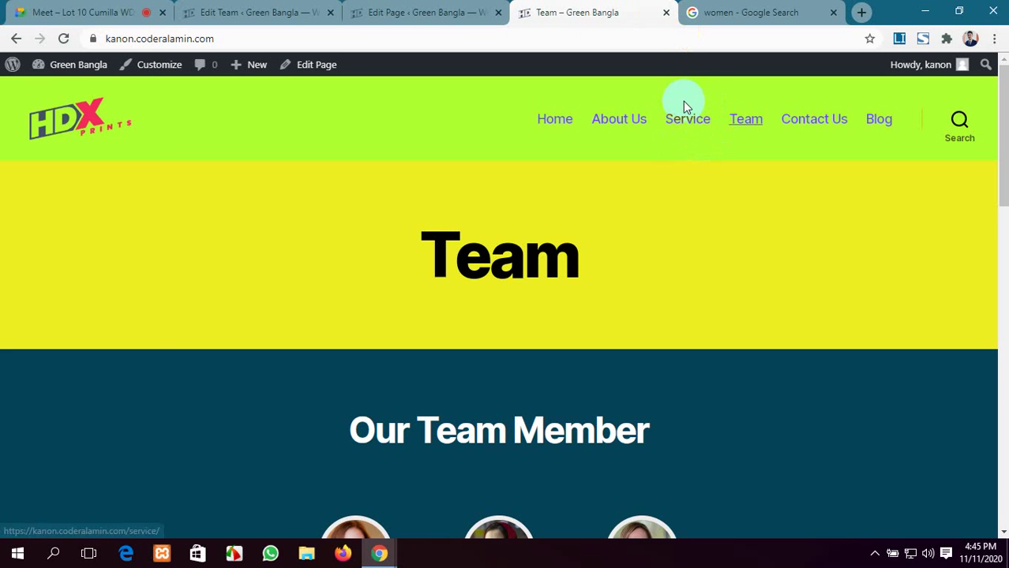
Step: Open the site's live Service page and look over its content
left_click(687, 120)
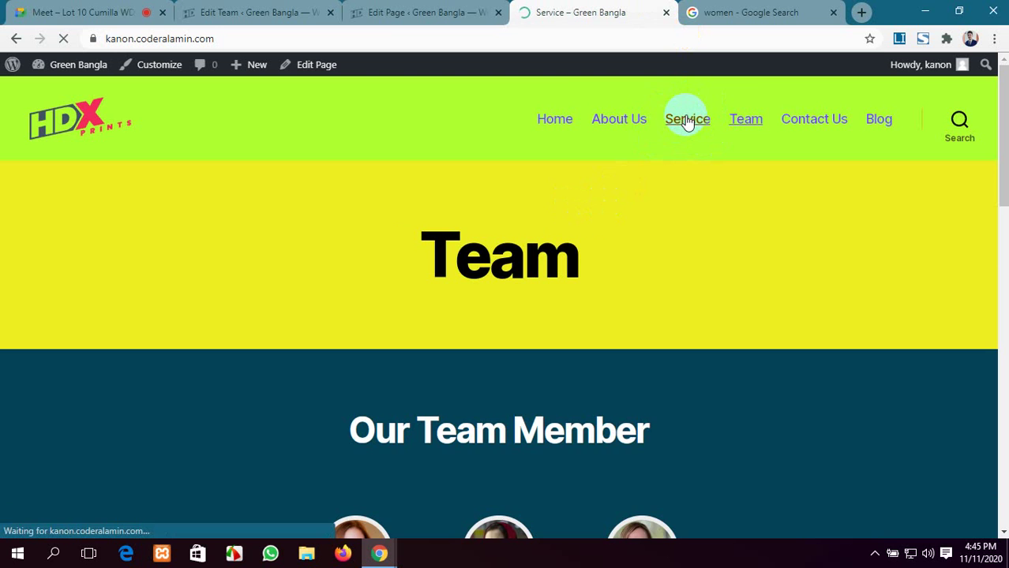
scroll(466, 187, "down", 3)
scroll(486, 185, "up", 3)
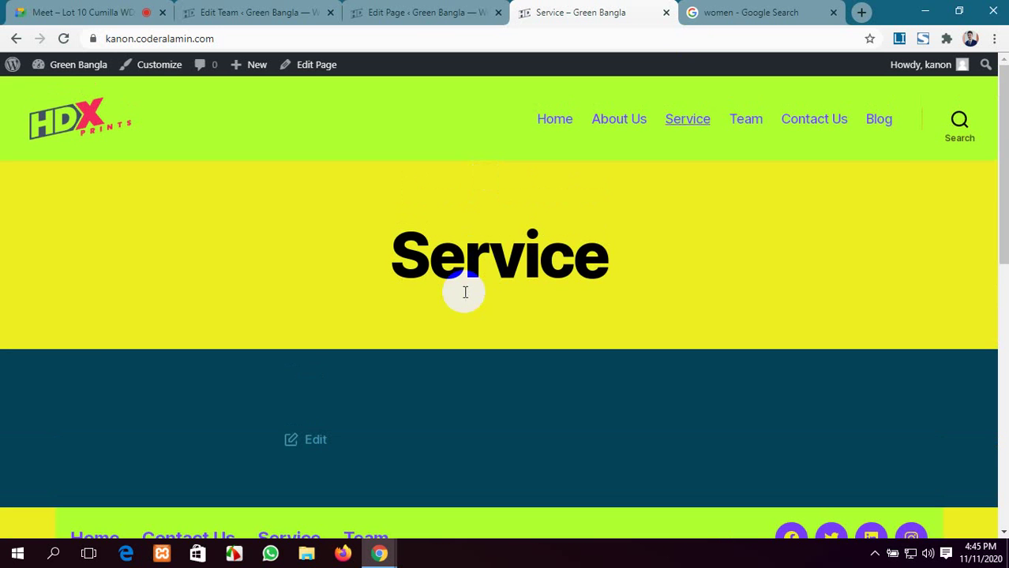
Step: Return to the WordPress admin, open the page for adding new plugins and search for "price table"
left_click(207, 10)
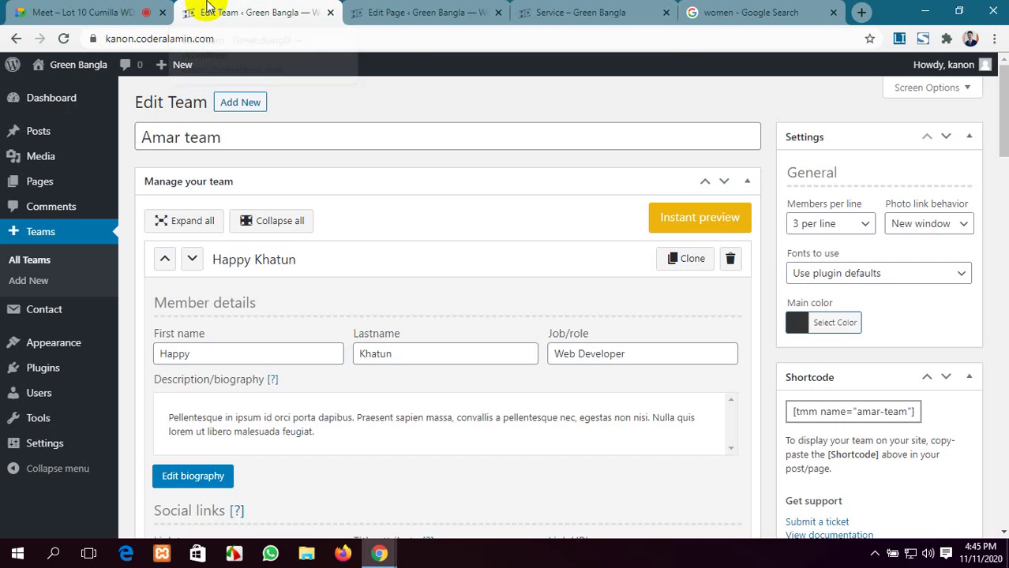
mouse_move(50, 367)
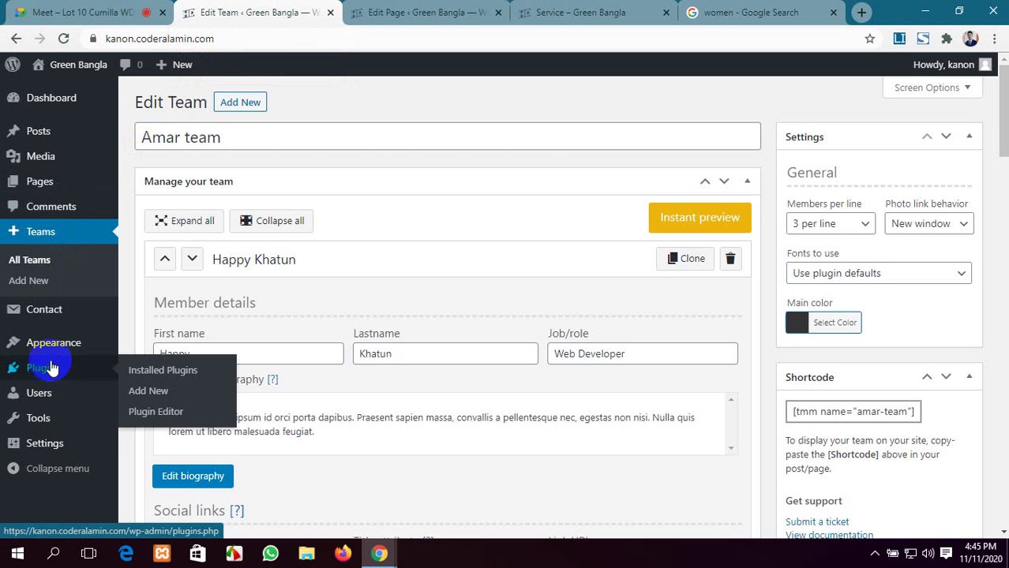
left_click(156, 393)
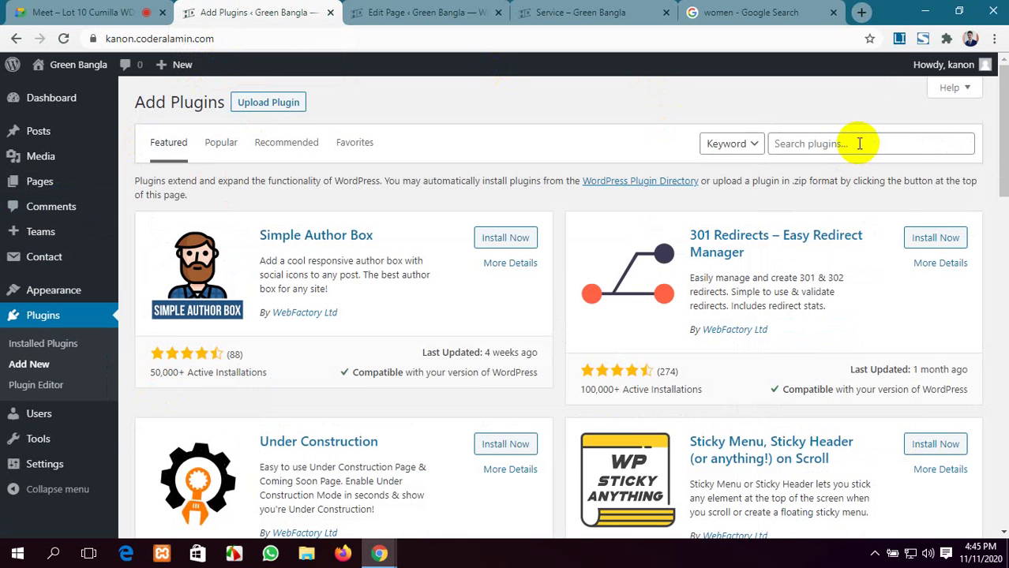
left_click(859, 143)
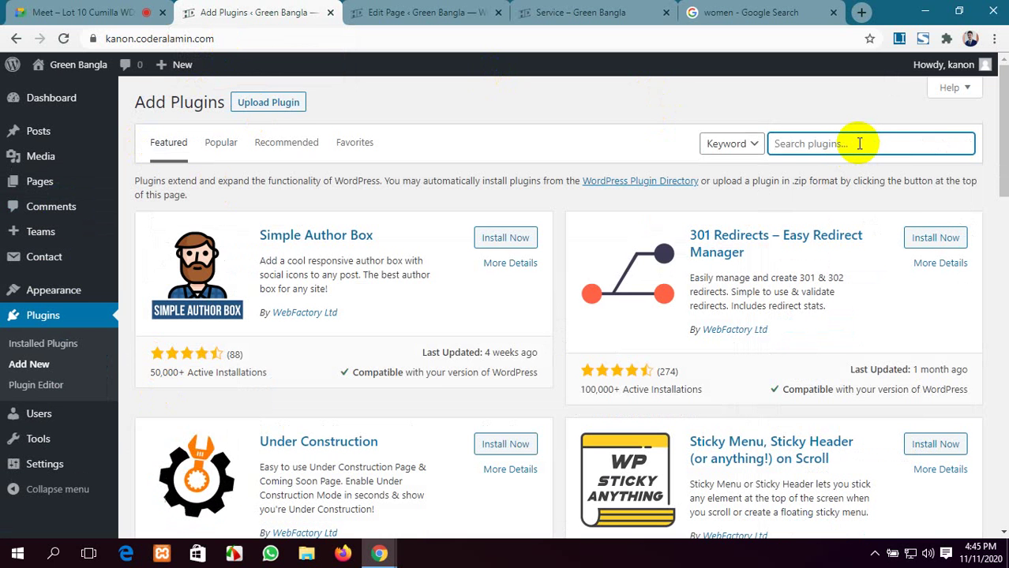
type("pri")
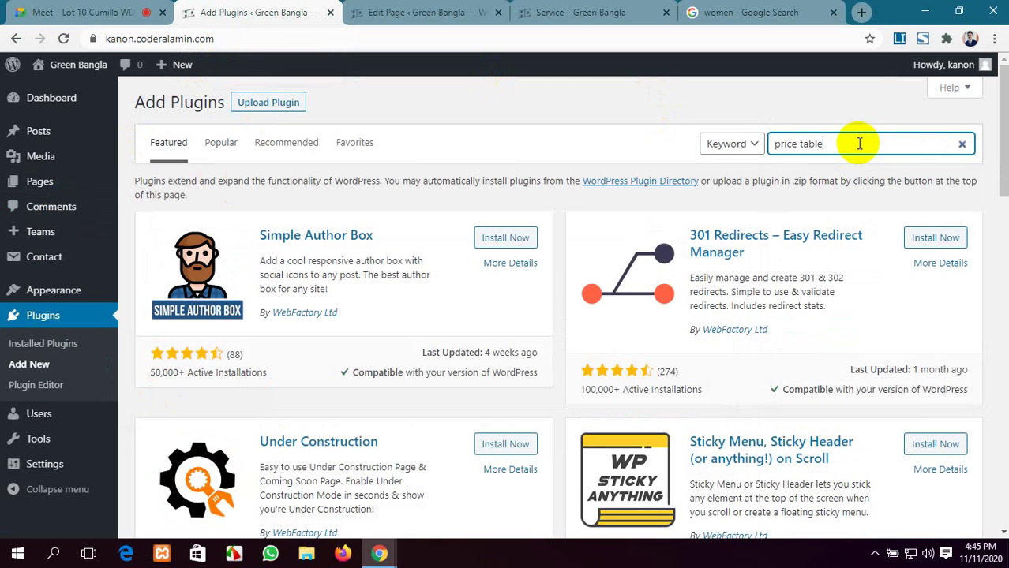
type("ce table")
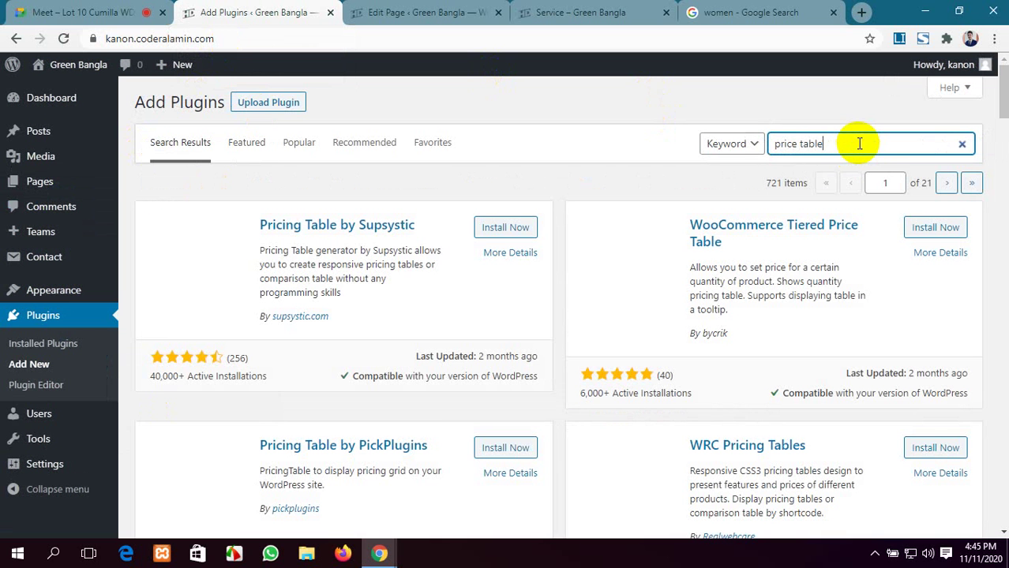
Step: Compare the pricing table plugins in the search results by description, rating, active installations and compatibility
scroll(410, 204, "down", 1)
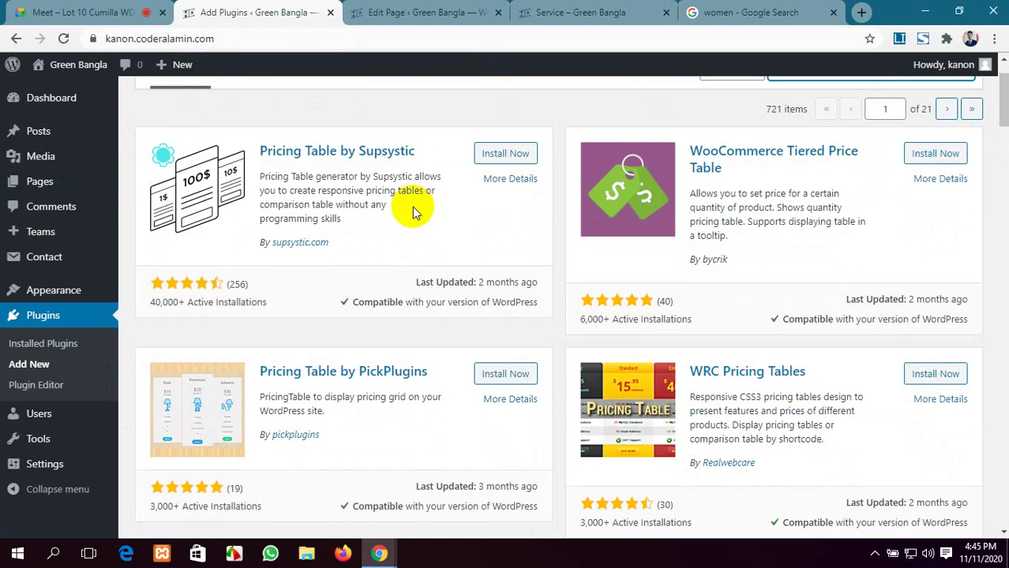
scroll(194, 289, "down", 2)
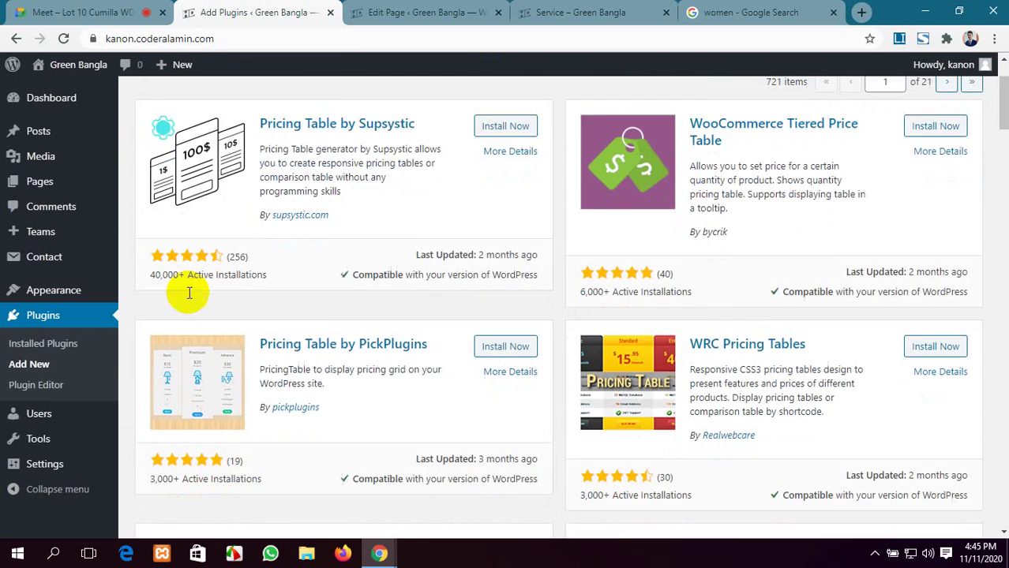
scroll(199, 344, "down", 3)
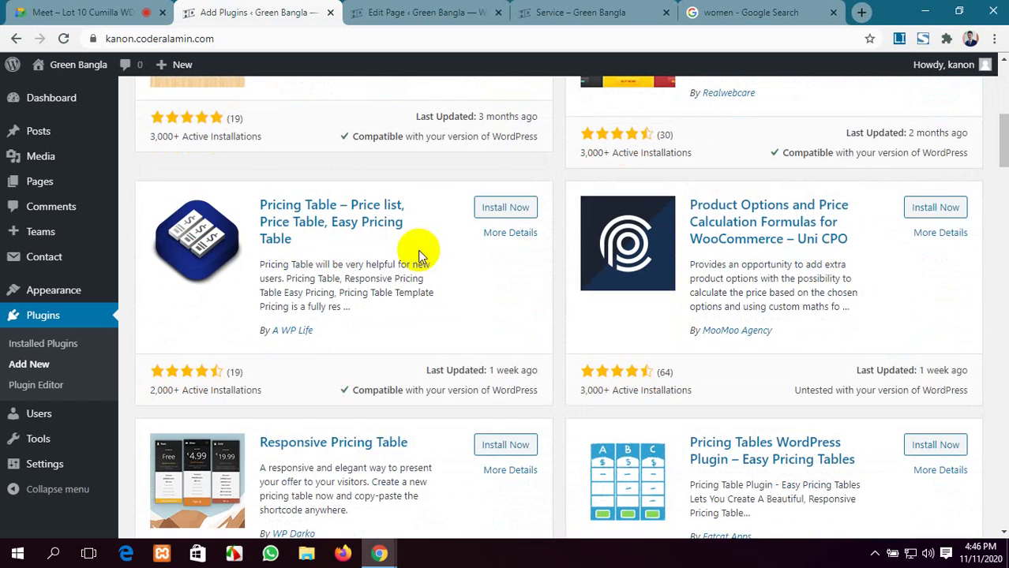
scroll(308, 359, "down", 3)
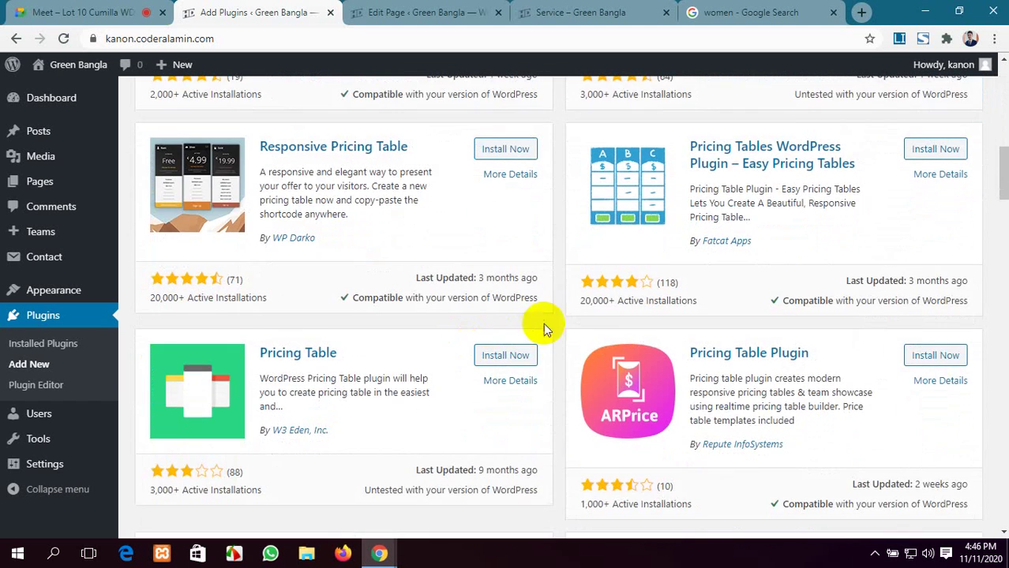
scroll(643, 264, "down", 3)
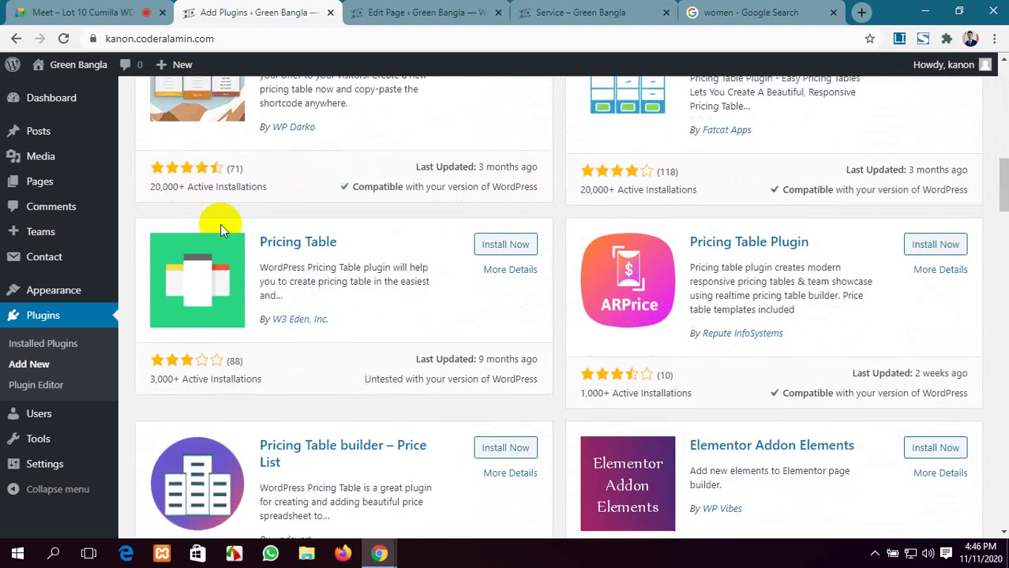
scroll(418, 226, "down", 3)
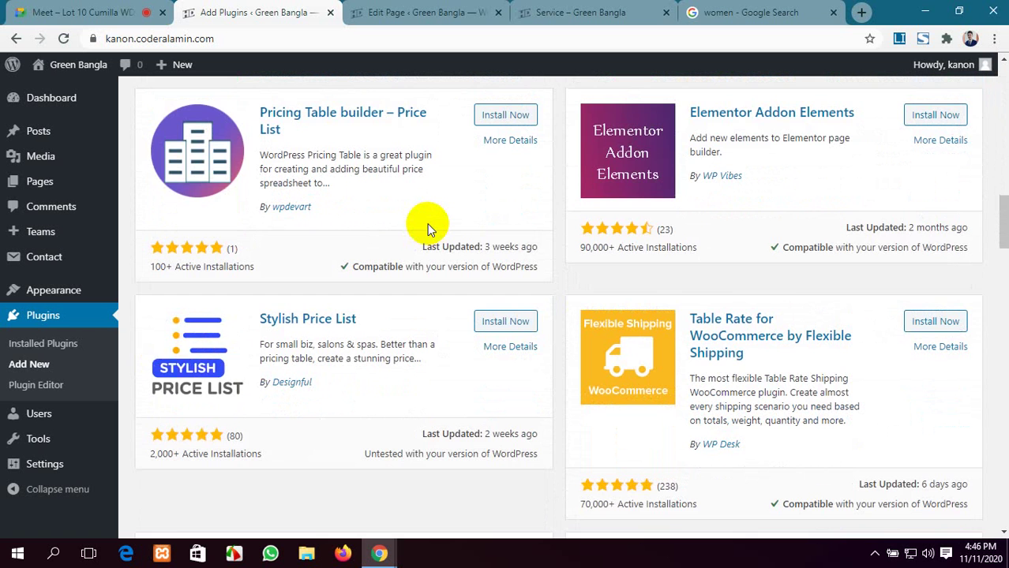
scroll(427, 227, "down", 1)
scroll(426, 225, "down", 2)
Step: Install and activate the Pricing Table by Supsystic plugin
scroll(427, 221, "up", 20)
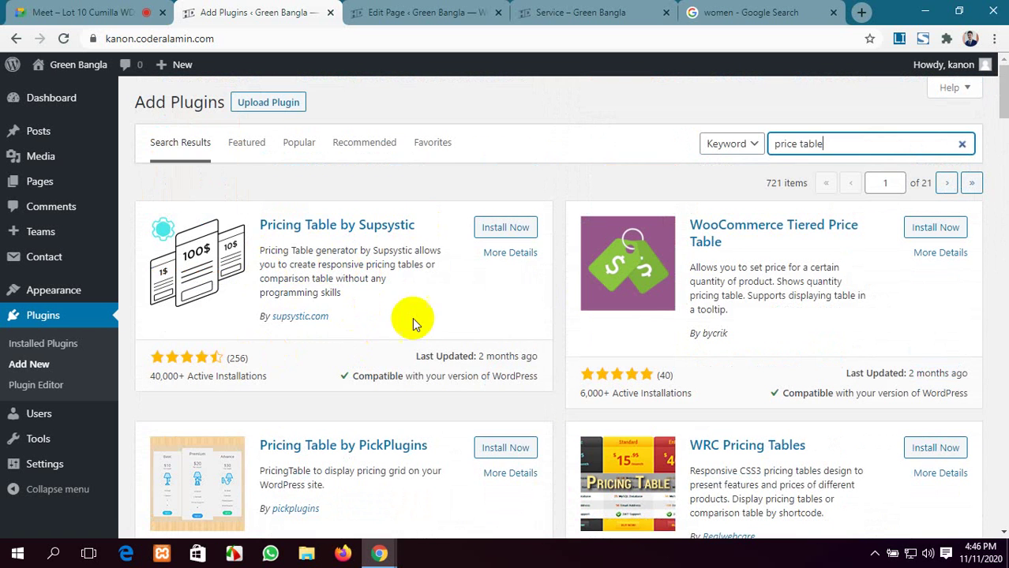
left_click(512, 229)
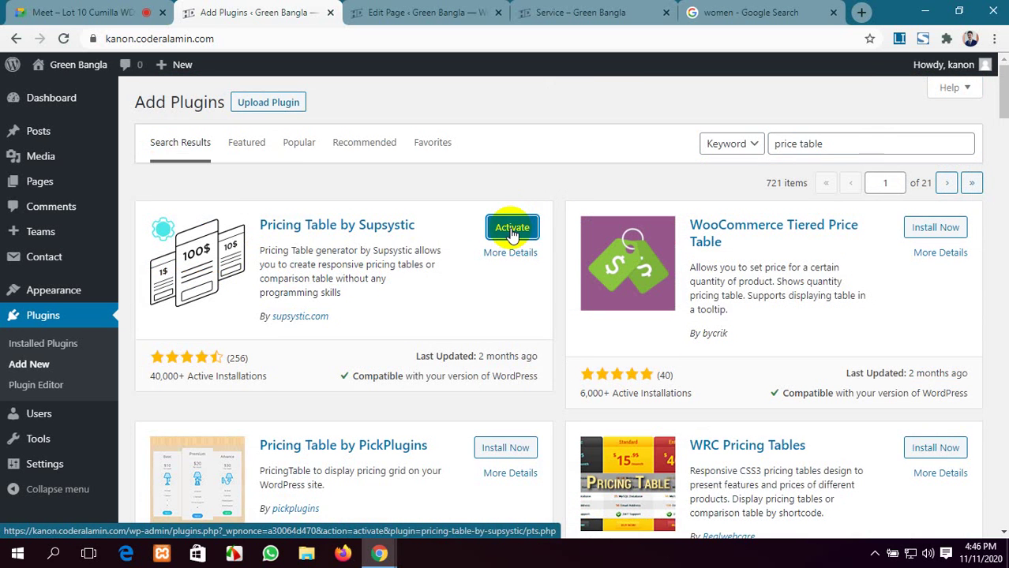
left_click(511, 229)
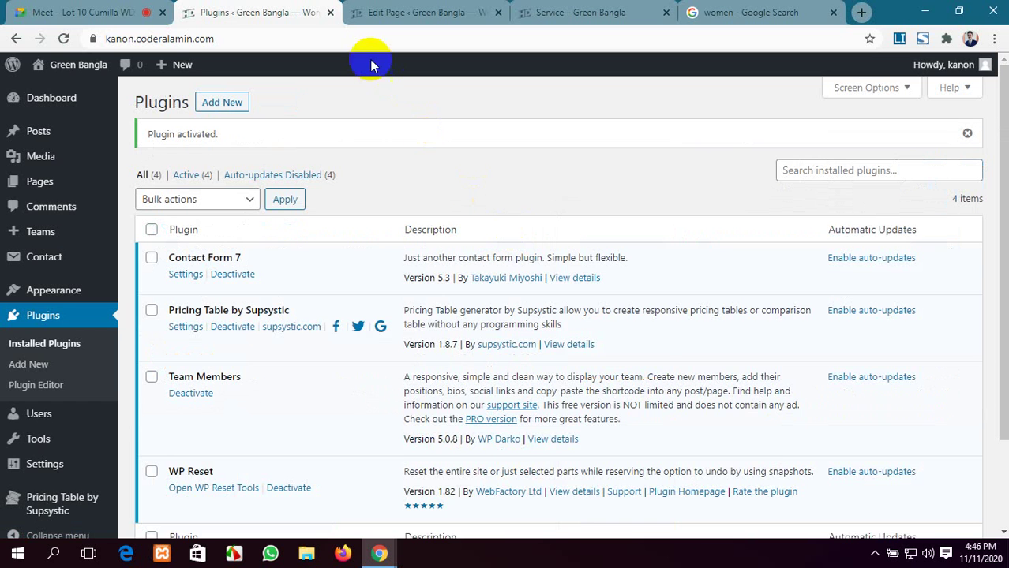
Step: Check the Meet call, then look over the live Service page and the installed plugins list
left_click(126, 10)
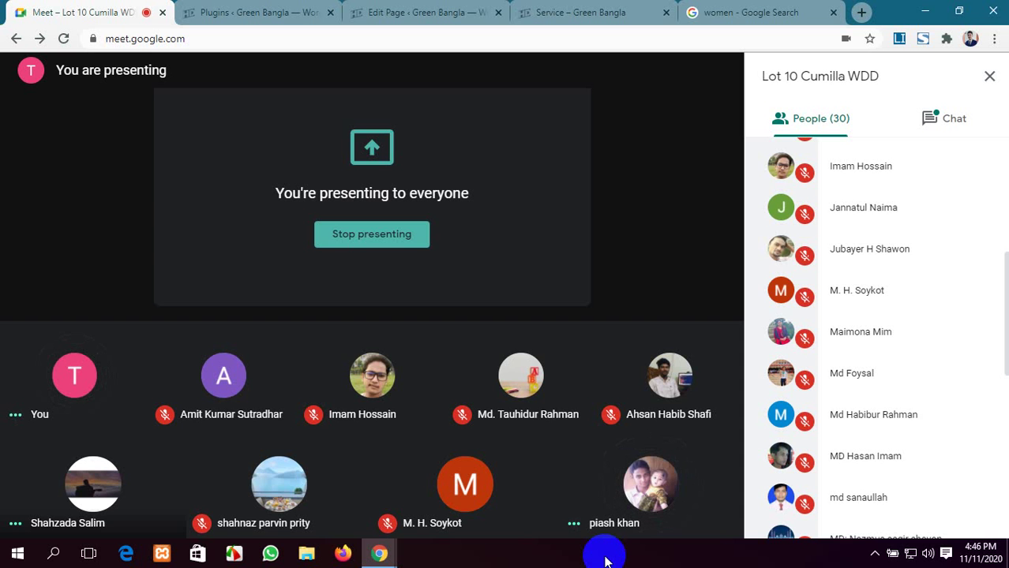
left_click(265, 9)
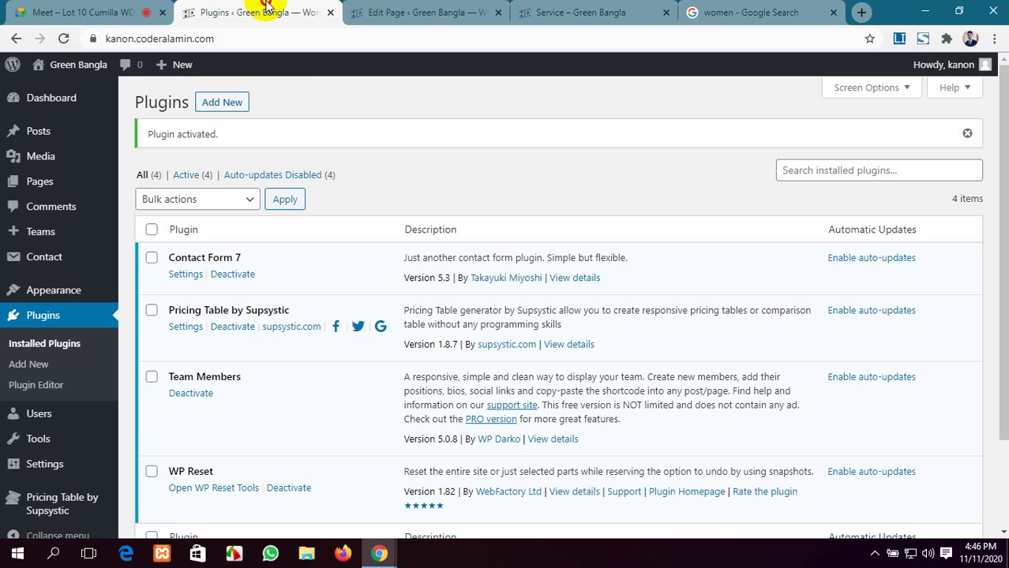
left_click(430, 11)
left_click(608, 8)
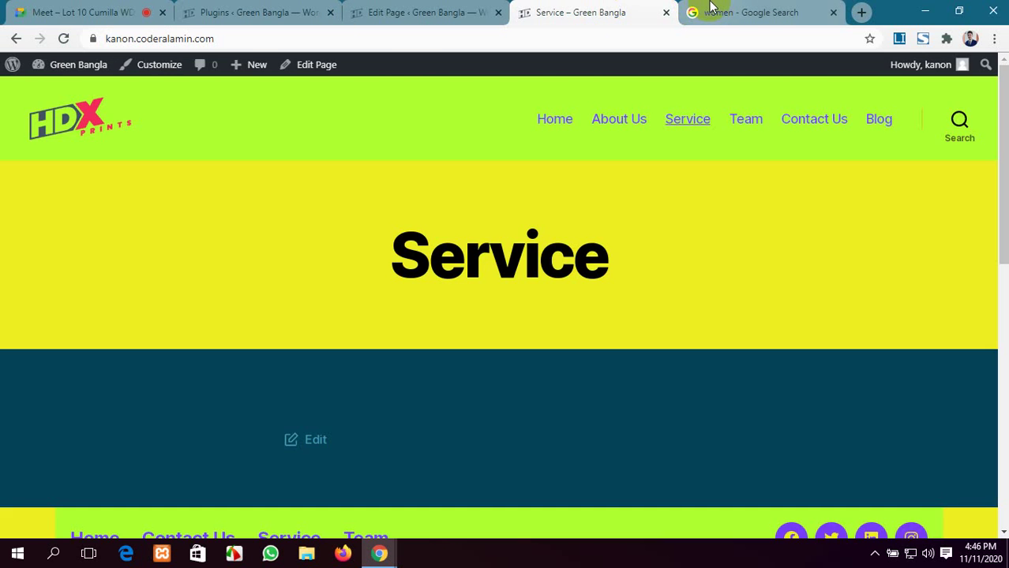
left_click(712, 7)
left_click(385, 12)
left_click(235, 9)
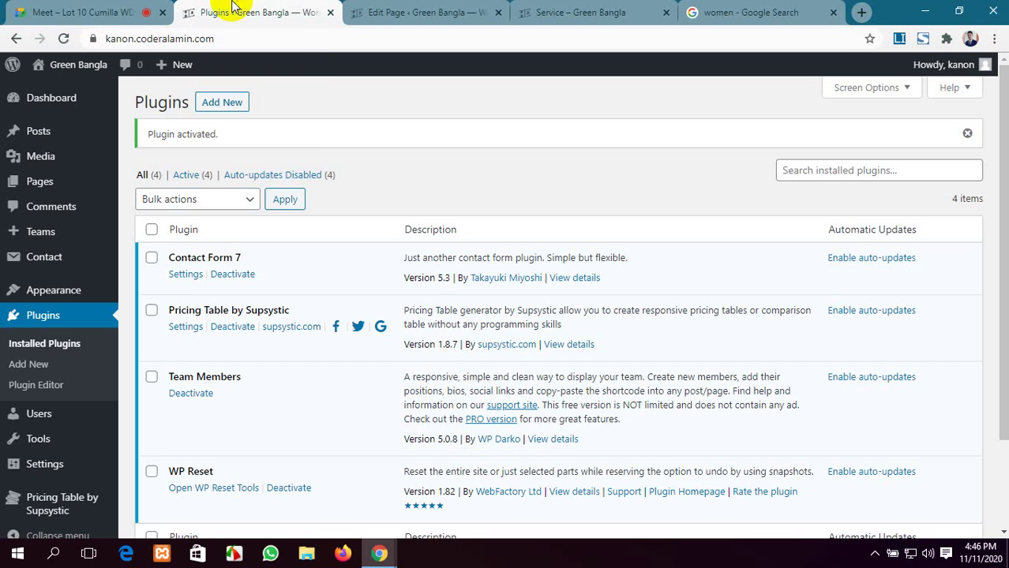
scroll(222, 230, "down", 2)
scroll(218, 264, "up", 2)
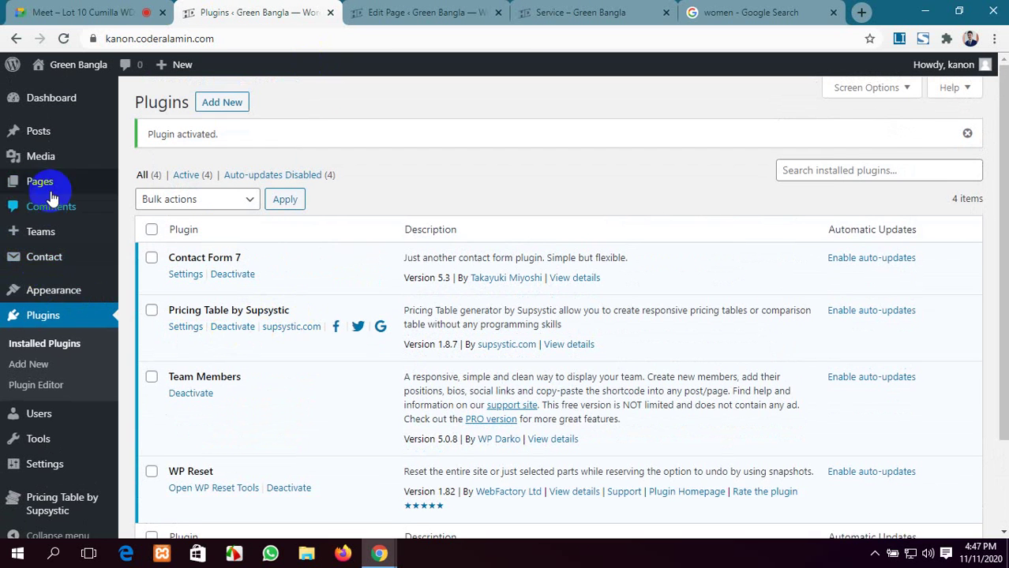
Step: Open the Pricing Table by Supsystic plugin and start adding a new table
scroll(52, 355, "down", 3)
mouse_move(41, 487)
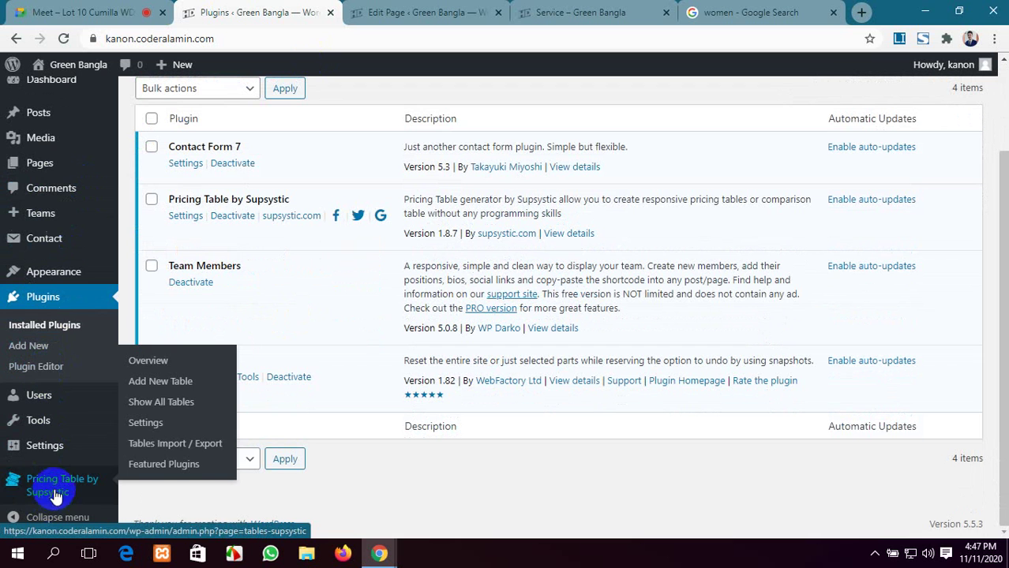
left_click(62, 489)
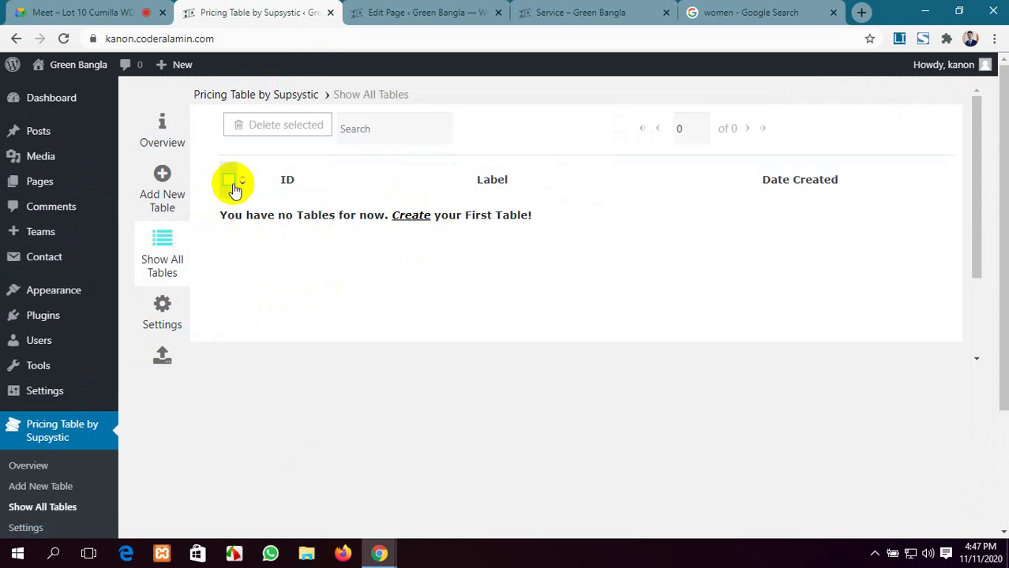
left_click(154, 195)
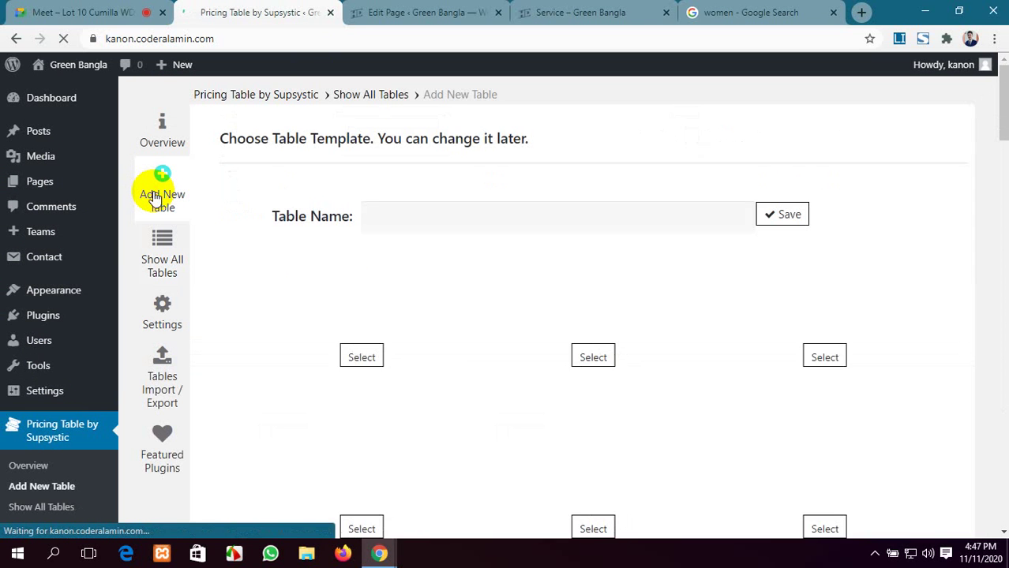
Step: Browse the gallery of table templates and compare the selectable designs with the PRO-only ones
scroll(508, 332, "down", 2)
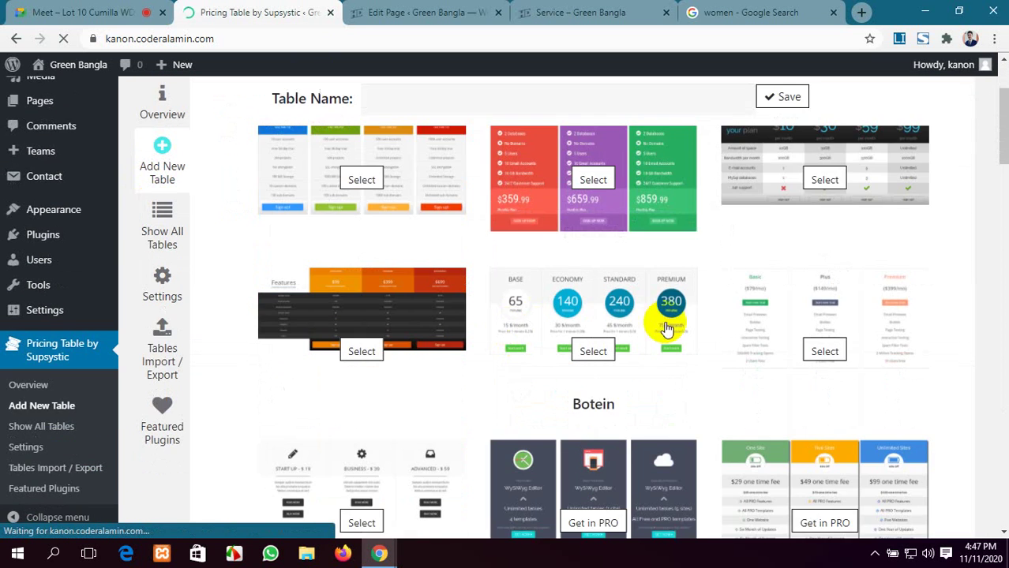
scroll(505, 237, "down", 2)
scroll(509, 241, "down", 6)
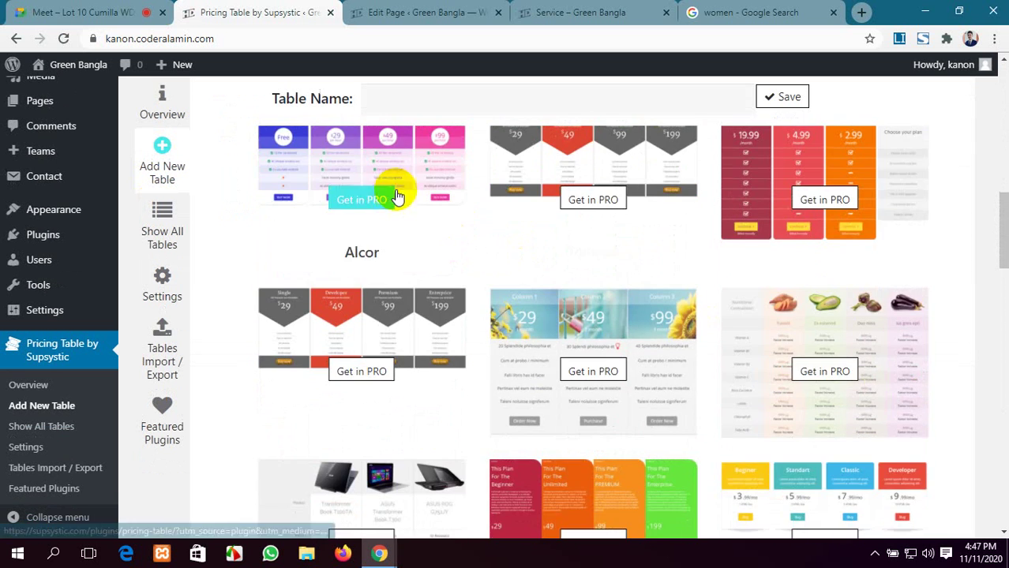
scroll(600, 237, "down", 4)
scroll(701, 314, "down", 1)
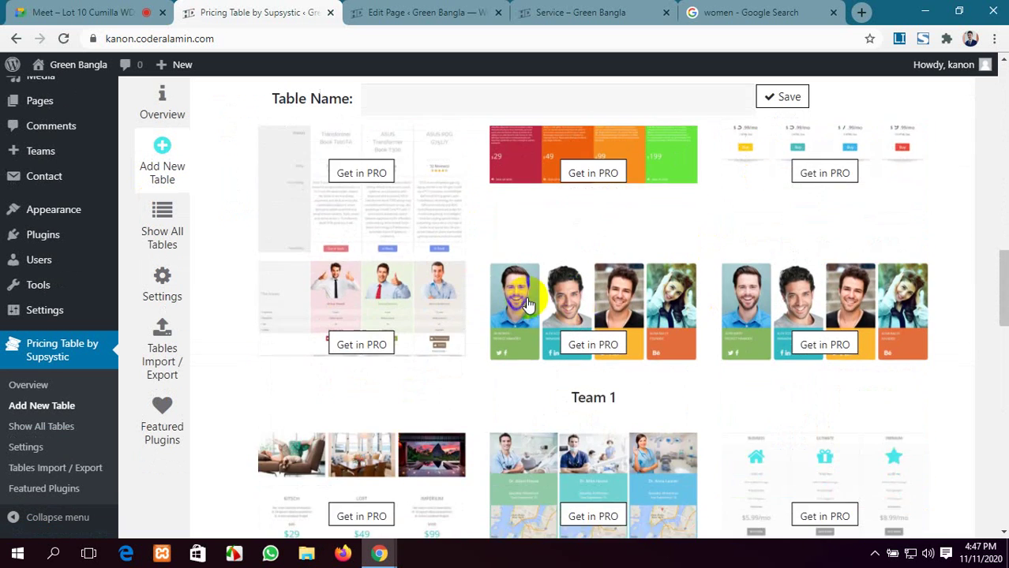
scroll(524, 300, "up", 3)
scroll(521, 304, "down", 7)
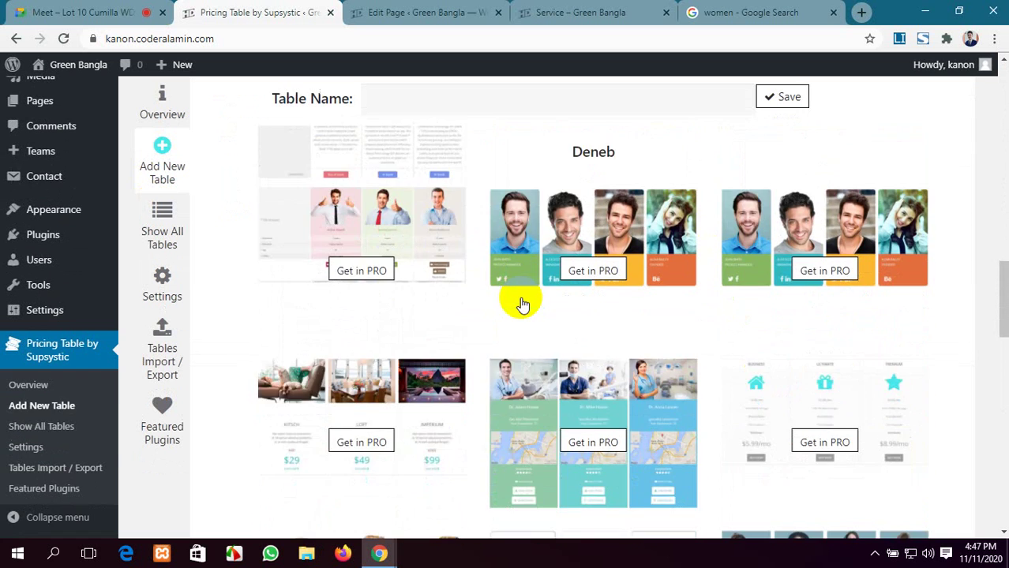
scroll(521, 304, "up", 8)
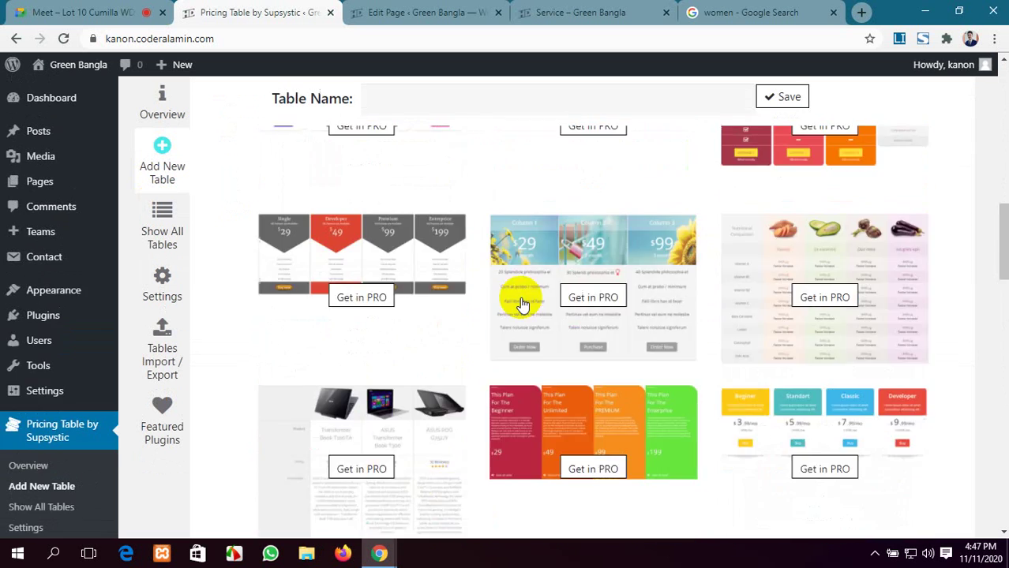
scroll(521, 304, "down", 2)
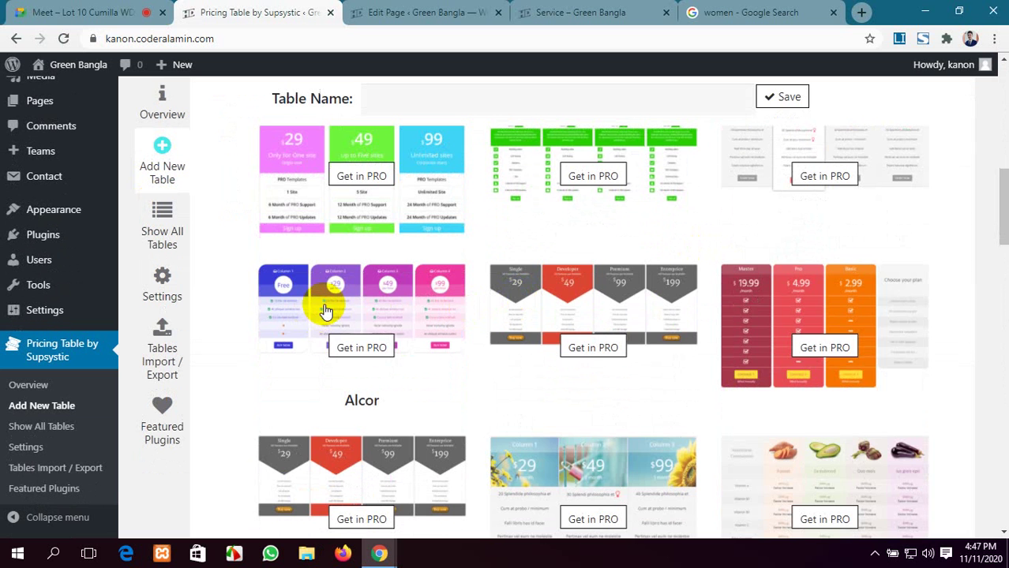
scroll(480, 289, "up", 3)
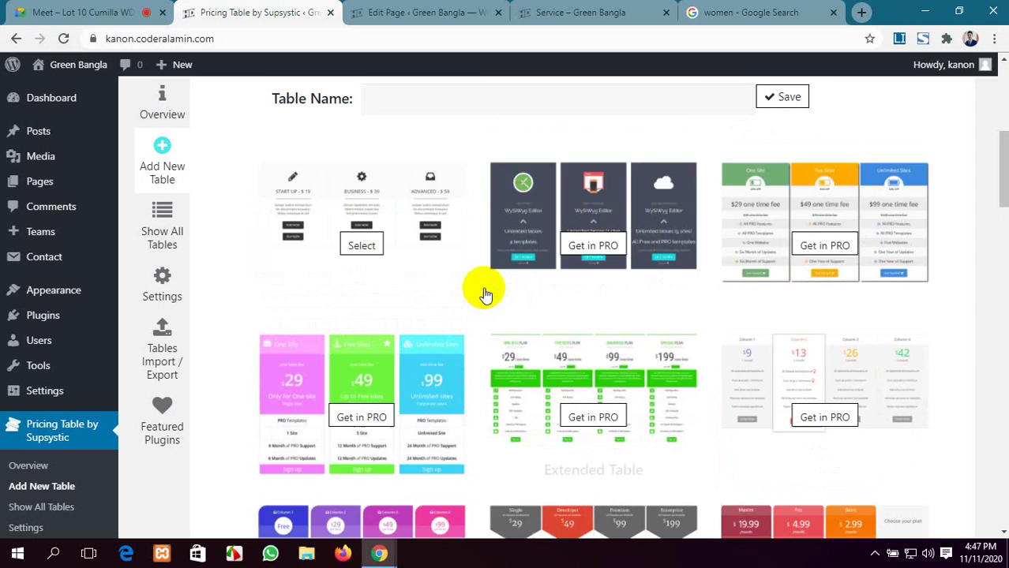
scroll(547, 361, "up", 2)
scroll(553, 364, "down", 1)
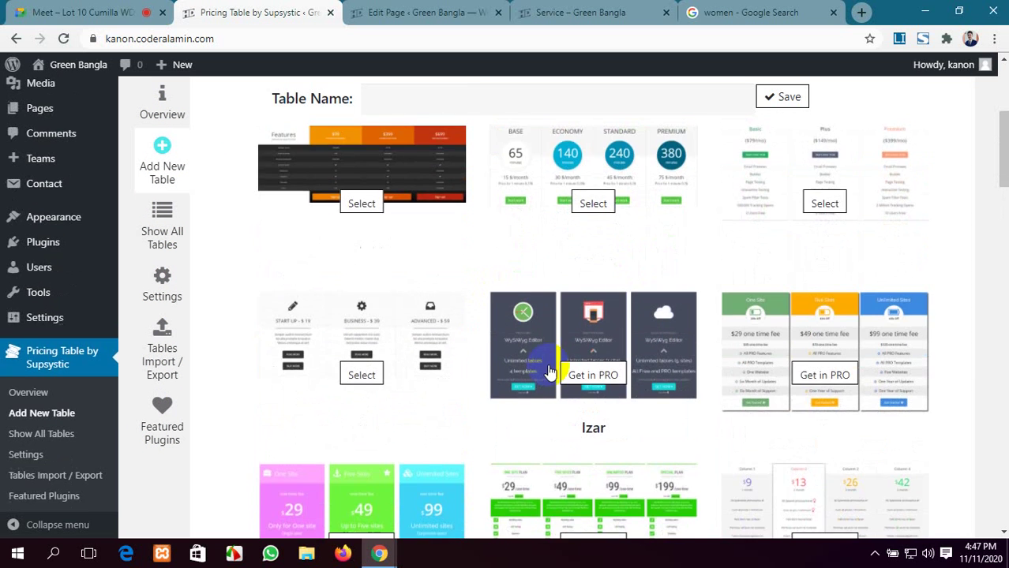
scroll(597, 344, "down", 1)
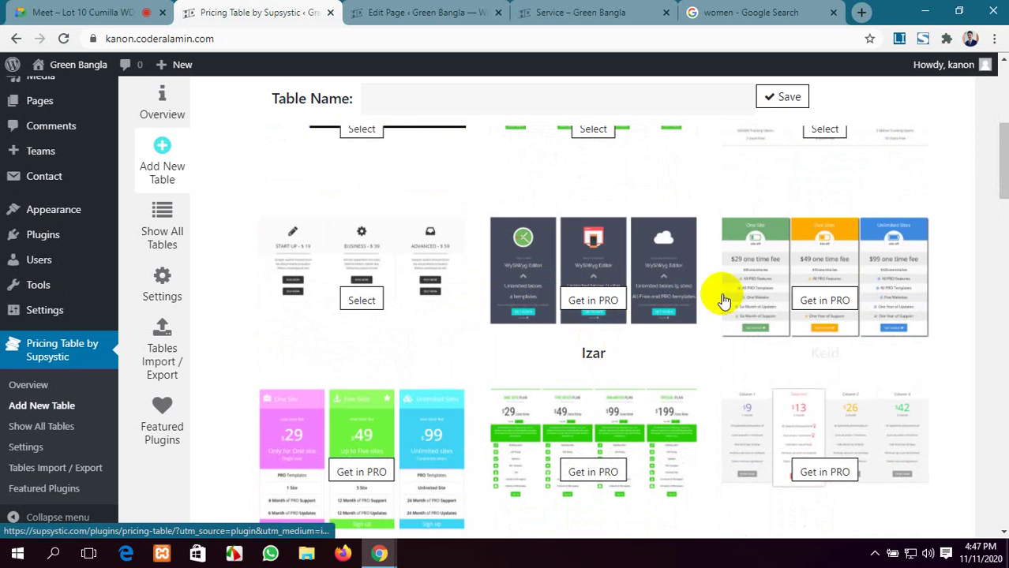
scroll(518, 315, "down", 3)
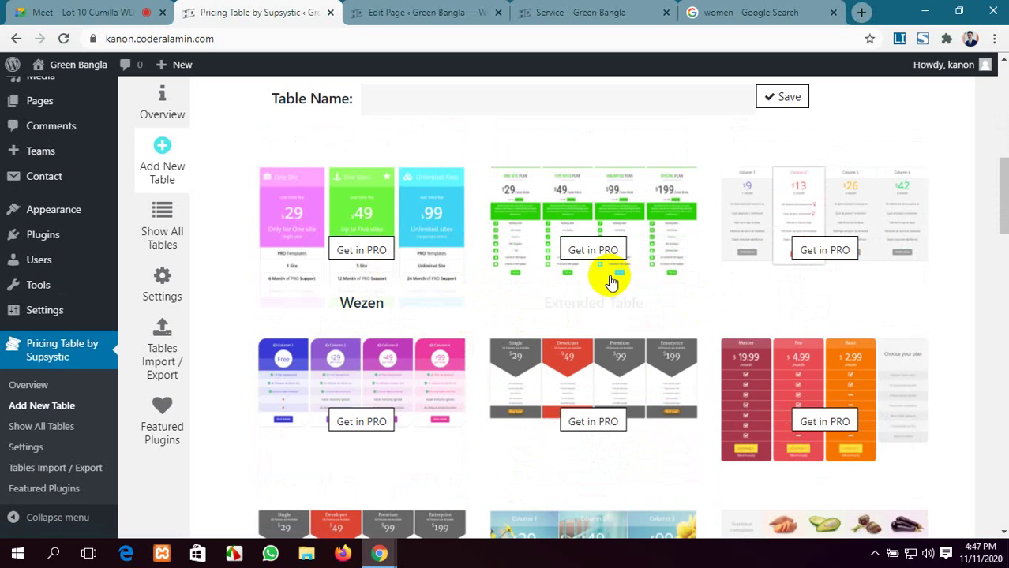
scroll(615, 282, "down", 2)
scroll(614, 282, "up", 6)
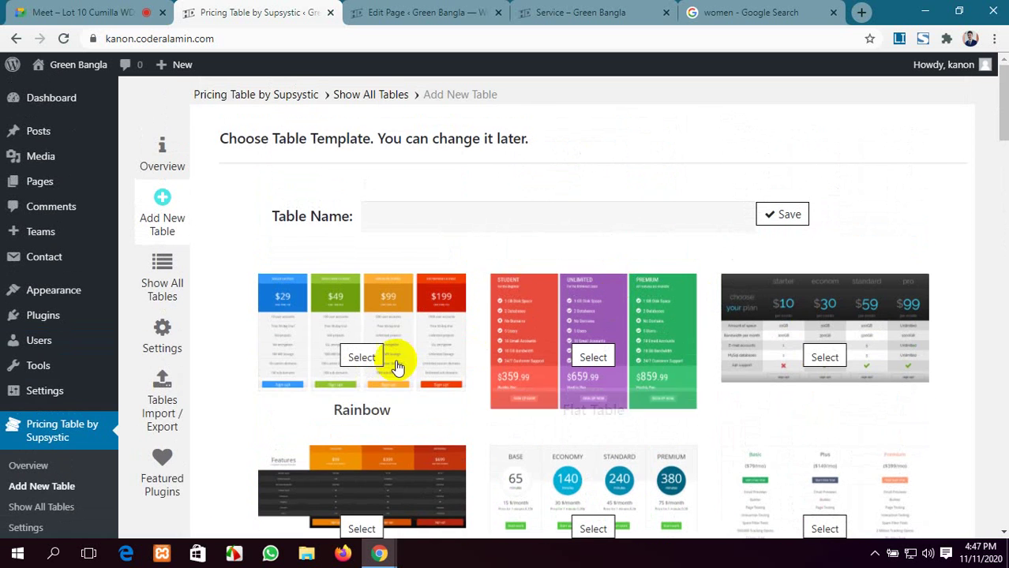
scroll(417, 331, "down", 1)
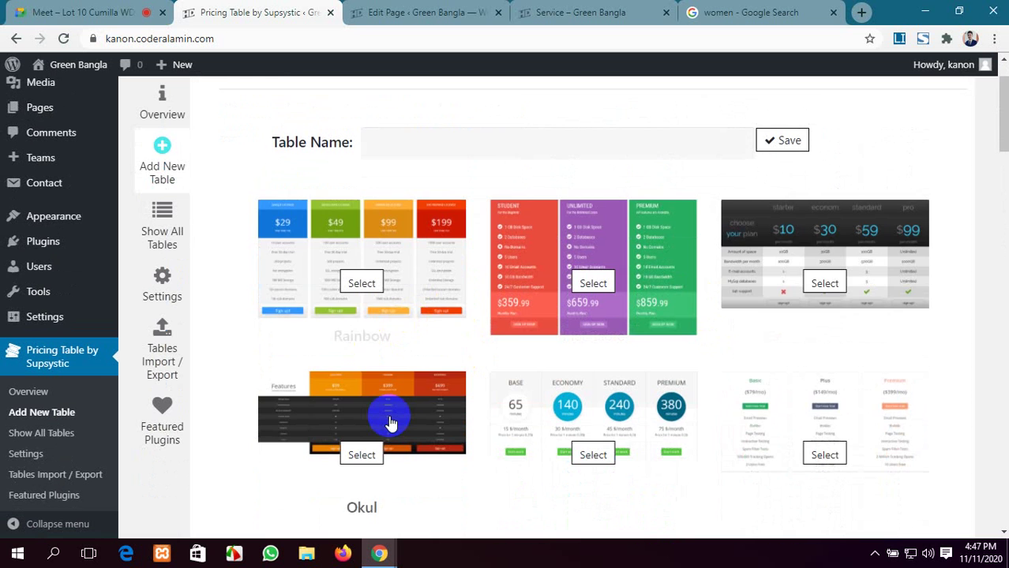
scroll(379, 415, "down", 1)
scroll(691, 338, "down", 2)
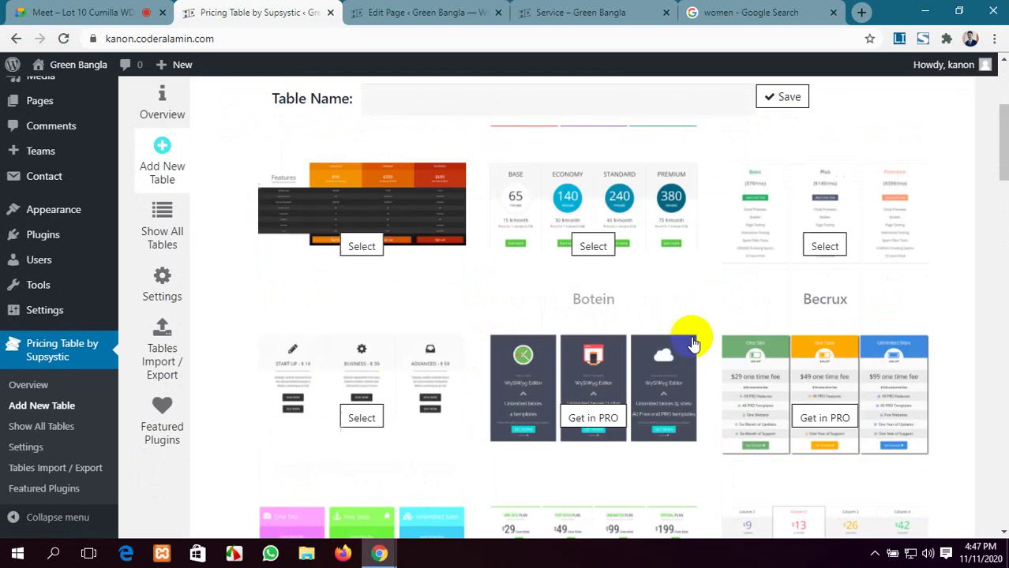
scroll(394, 293, "up", 4)
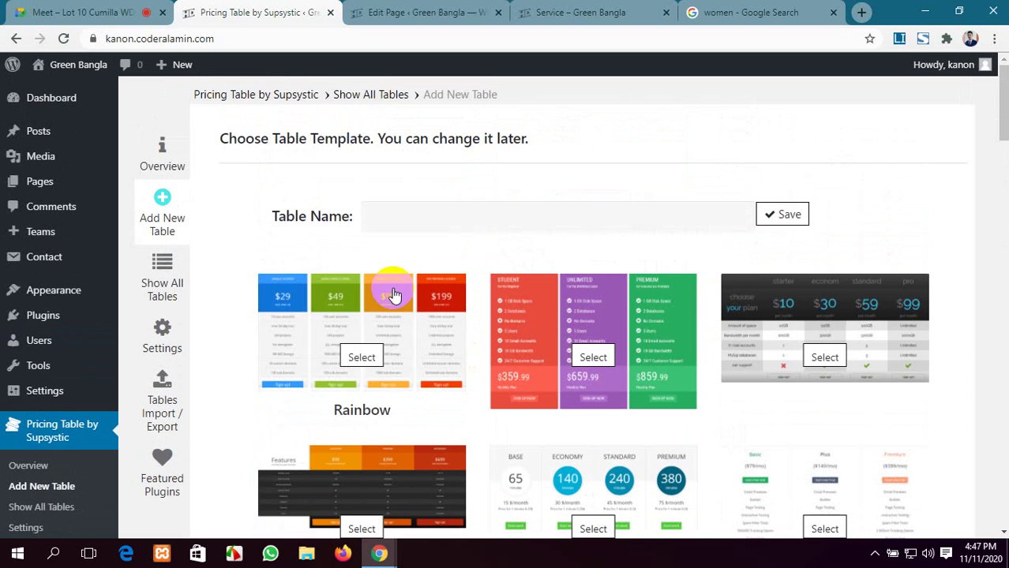
Step: Choose the Rainbow template, name the new table "amar table" and save it
left_click(366, 361)
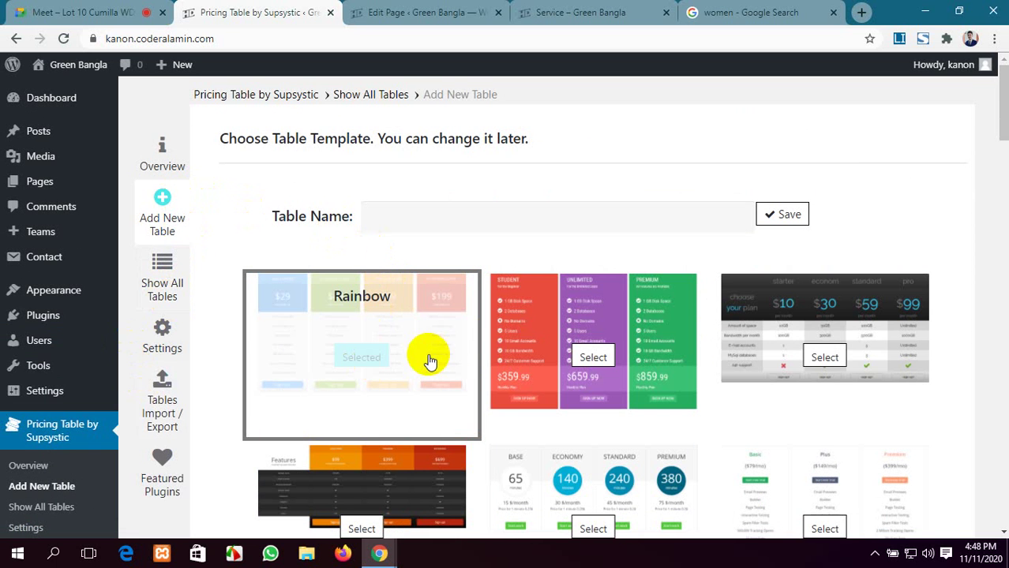
scroll(431, 362, "down", 2)
scroll(361, 356, "up", 2)
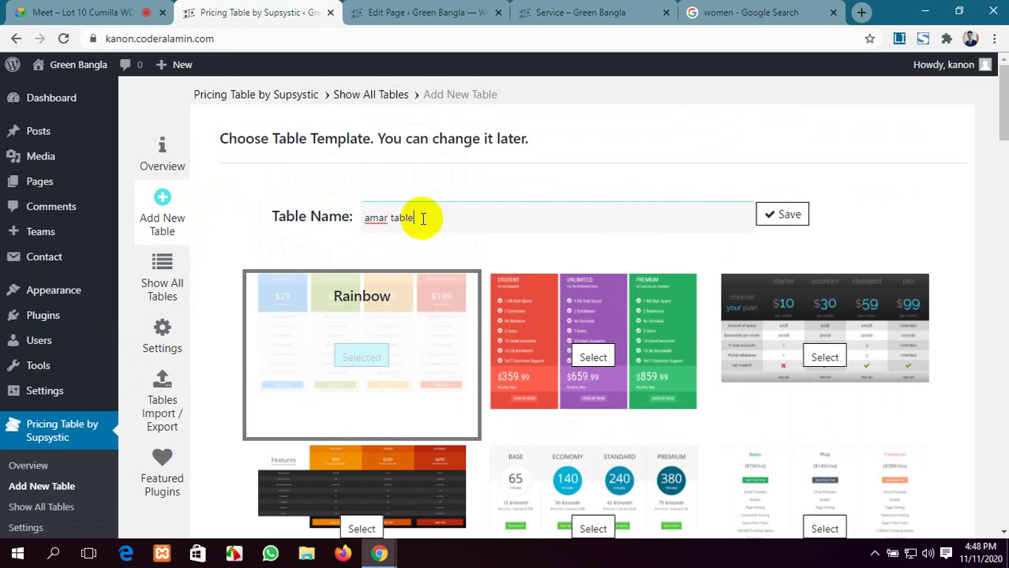
left_click(792, 215)
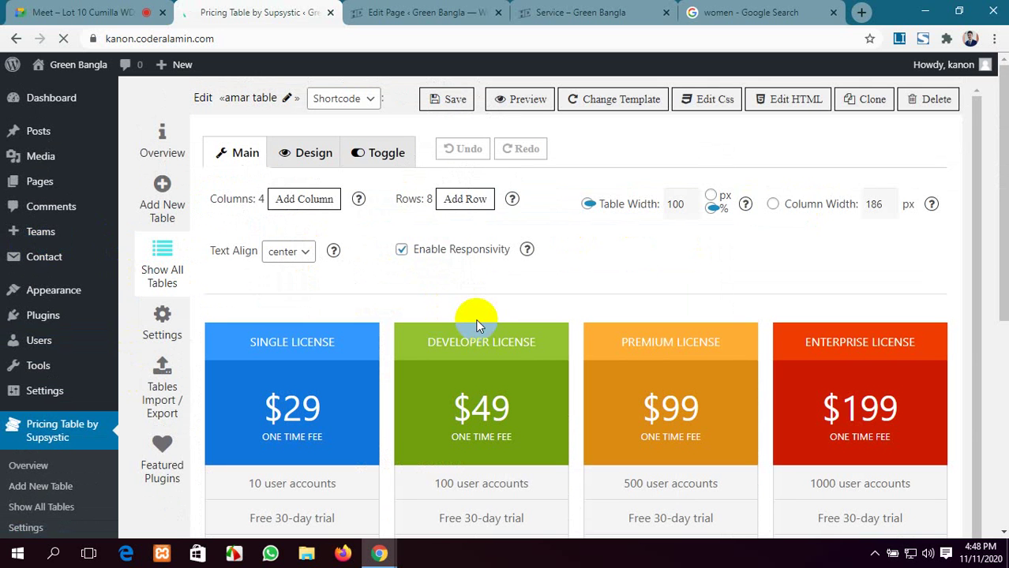
Step: Examine the new table's column, row and width settings and the contents of its four license columns
mouse_move(595, 388)
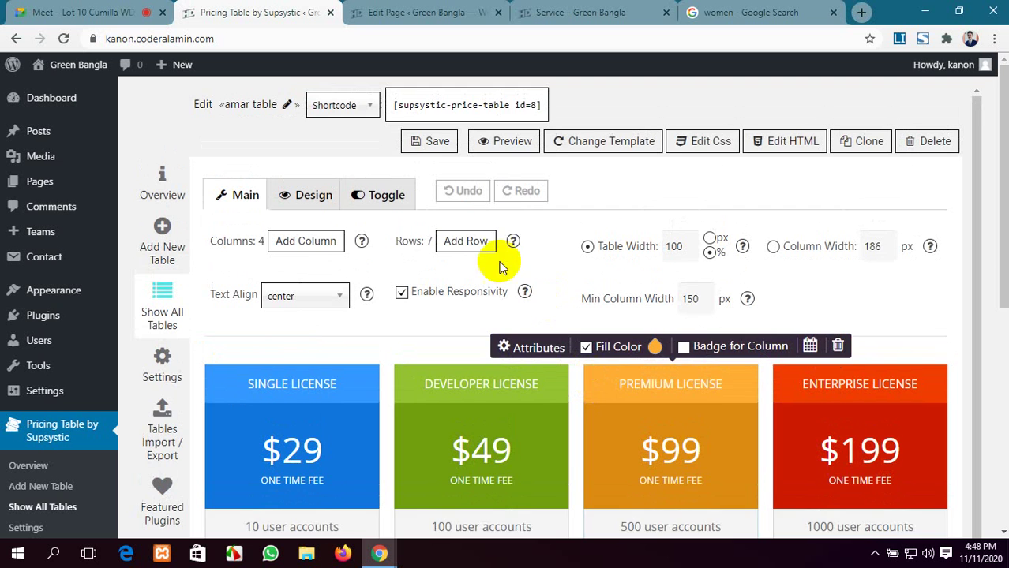
scroll(387, 236, "down", 1)
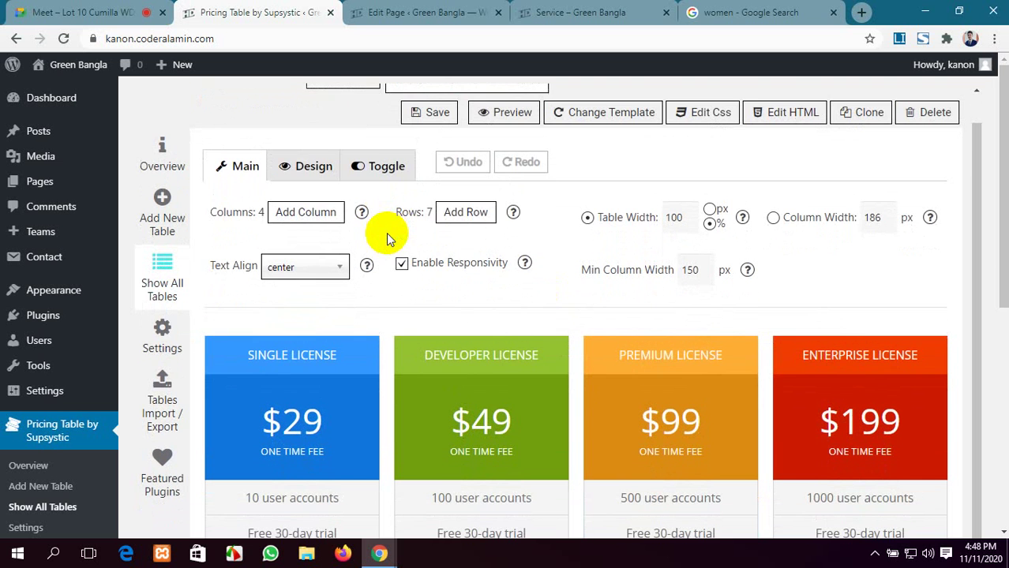
scroll(968, 293, "down", 5)
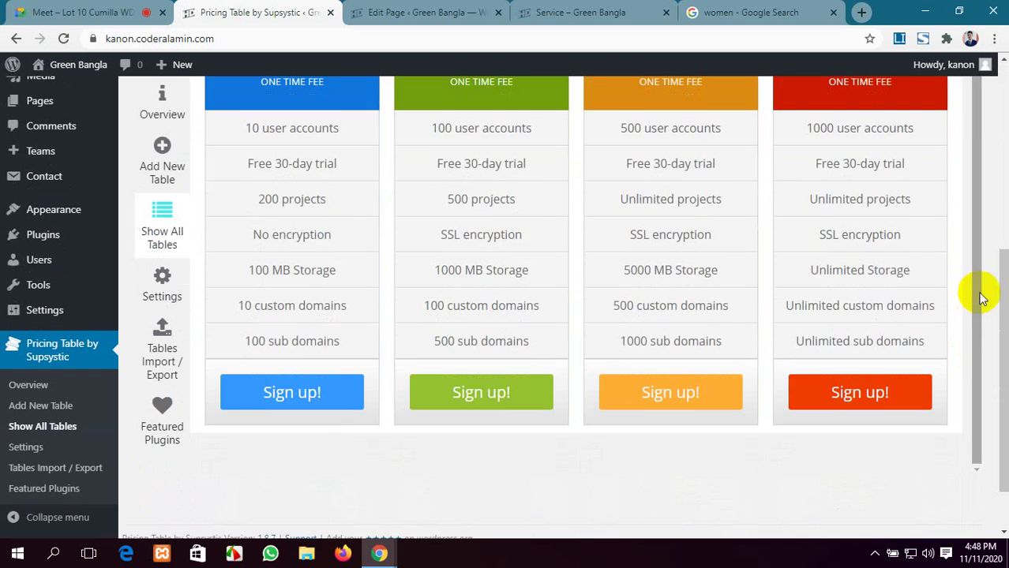
scroll(889, 296, "up", 2)
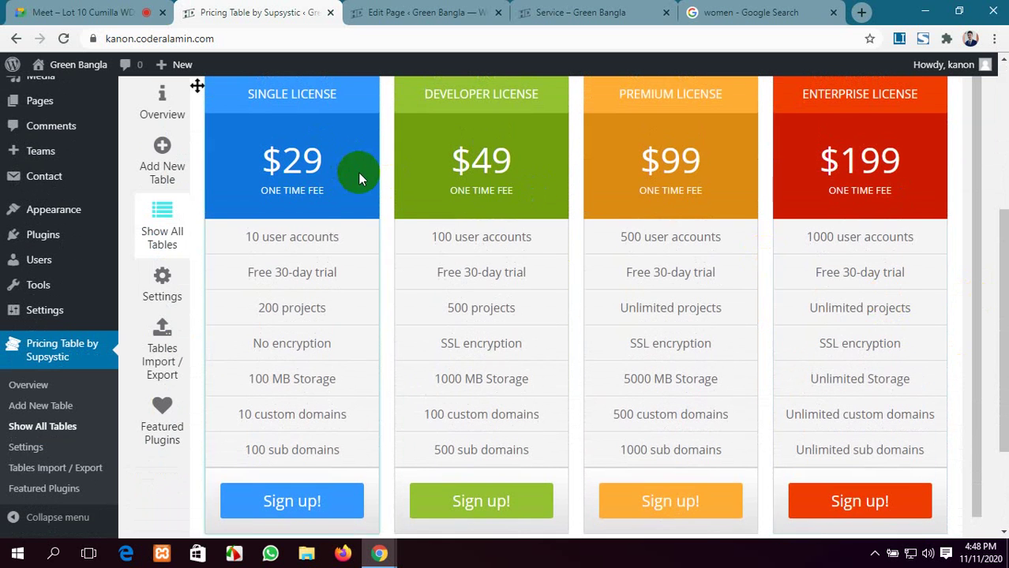
scroll(358, 172, "up", 2)
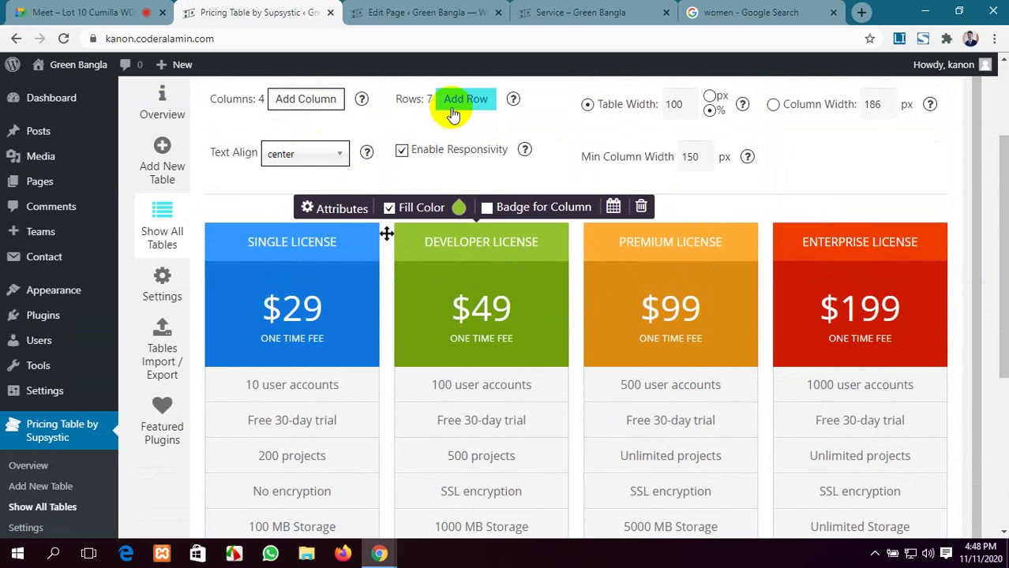
scroll(347, 143, "up", 1)
scroll(331, 147, "down", 1)
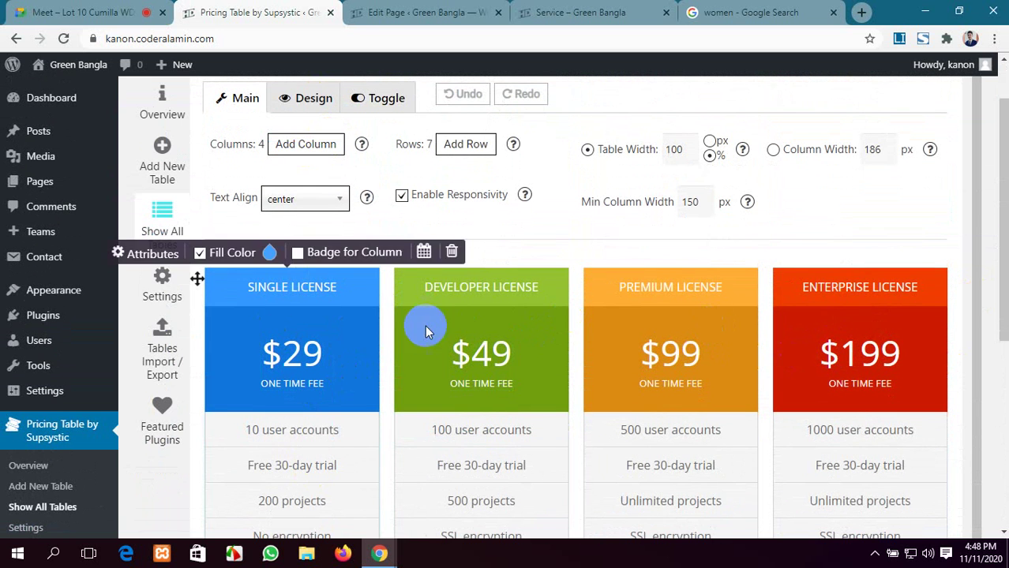
scroll(332, 254, "down", 2)
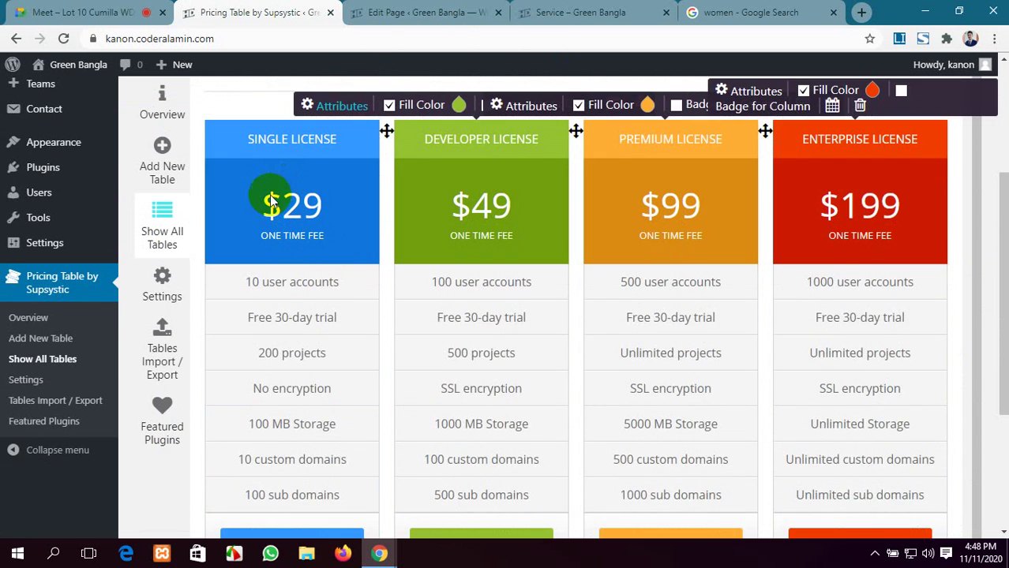
scroll(271, 202, "down", 1)
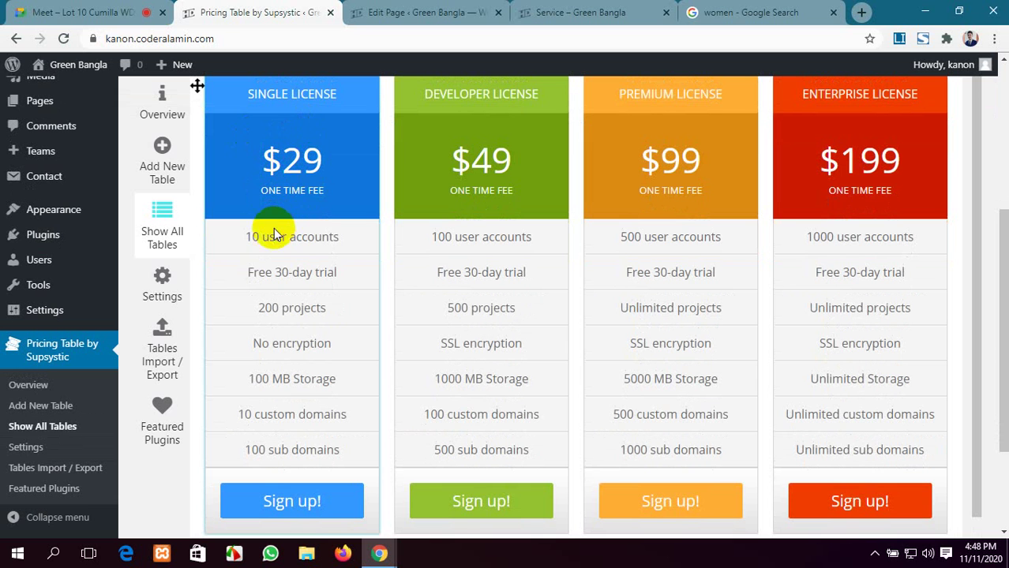
scroll(392, 318, "up", 4)
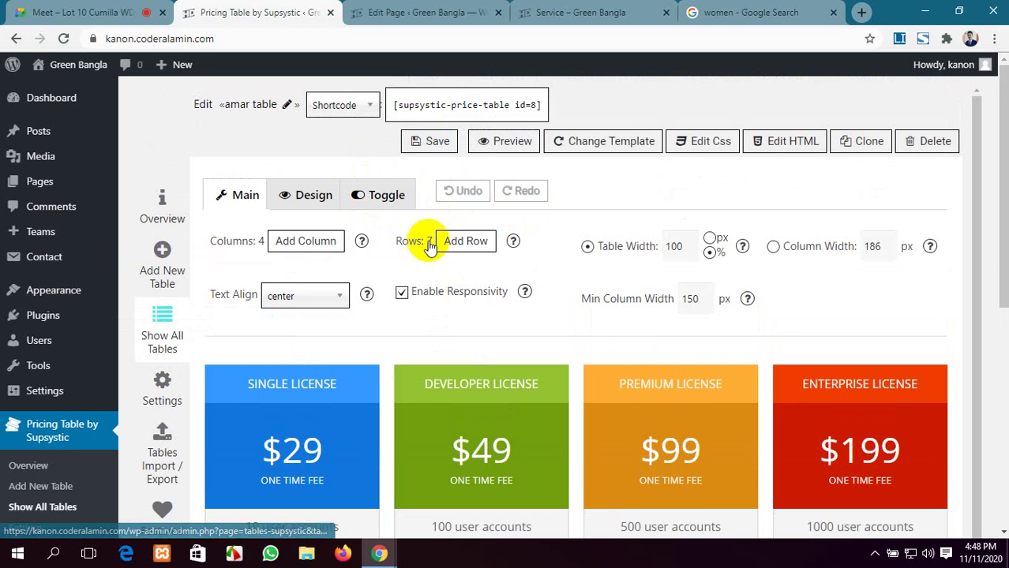
scroll(547, 282, "down", 1)
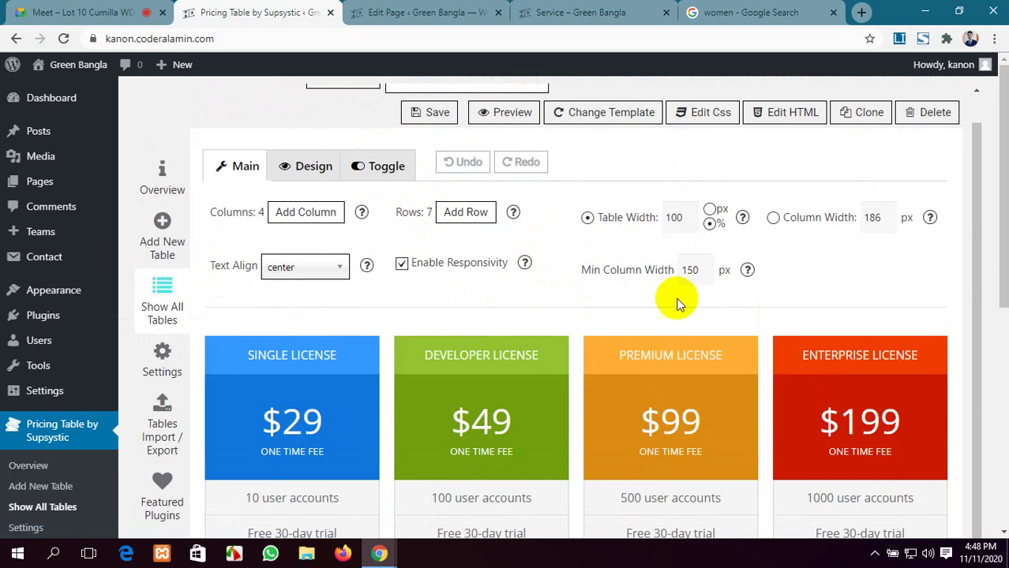
scroll(896, 416, "down", 4)
scroll(464, 408, "down", 1)
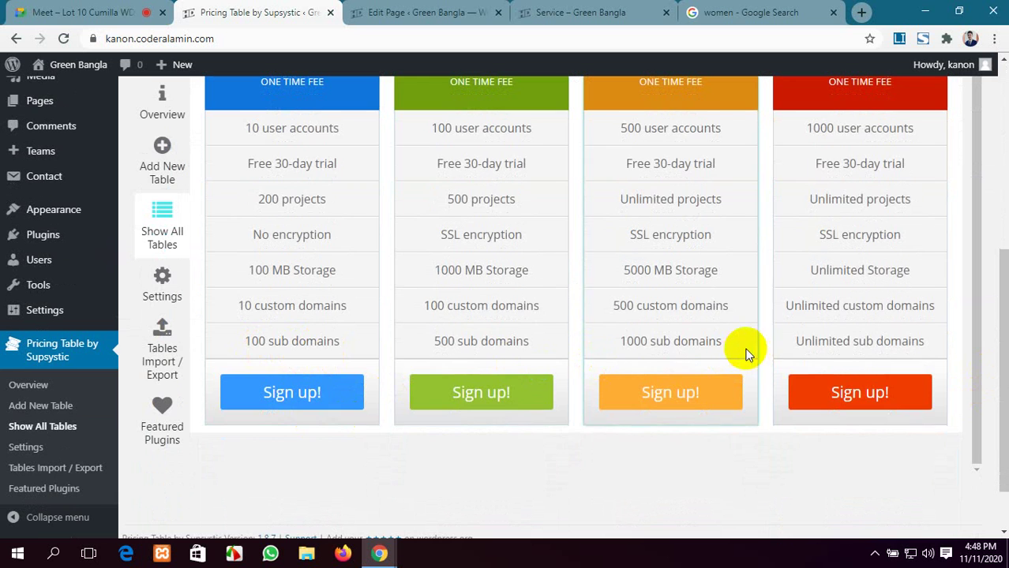
scroll(741, 347, "up", 1)
scroll(584, 320, "up", 2)
scroll(584, 318, "up", 2)
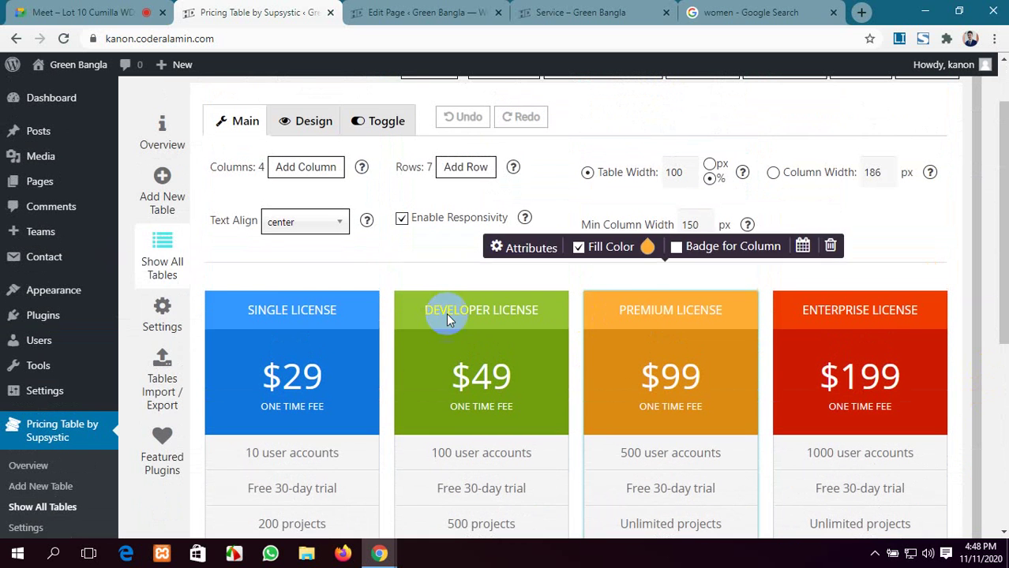
Step: Open the headings of the Single, Developer, Premium and Enterprise License columns in turn to inspect their text editing options
left_click(292, 310)
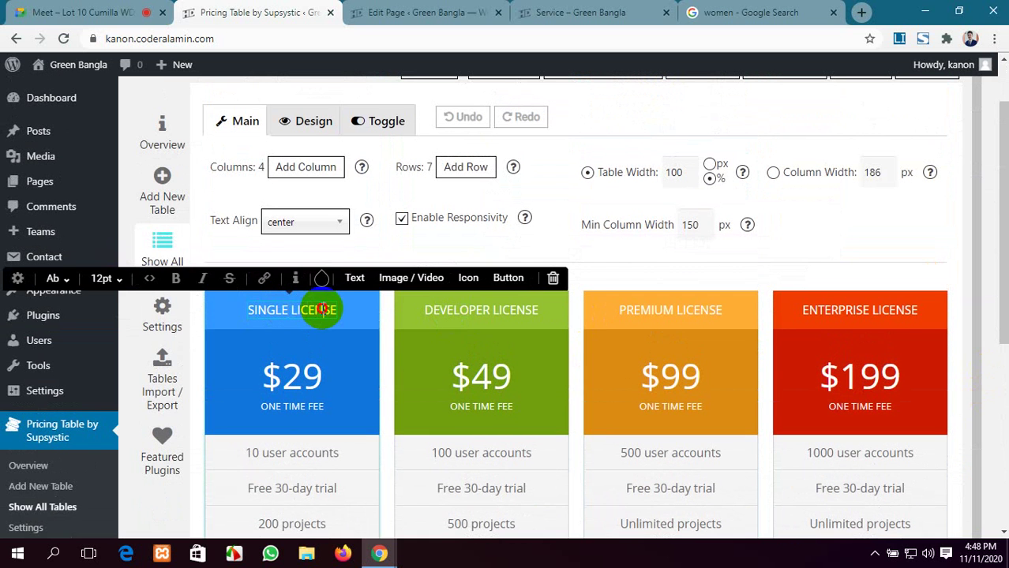
left_click(540, 308)
left_click(667, 311)
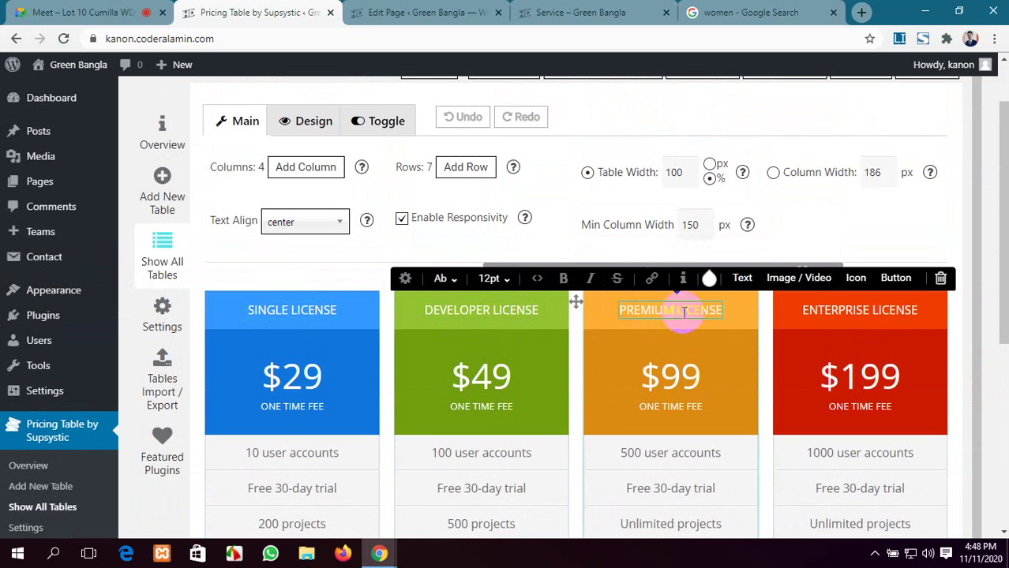
left_click(807, 311)
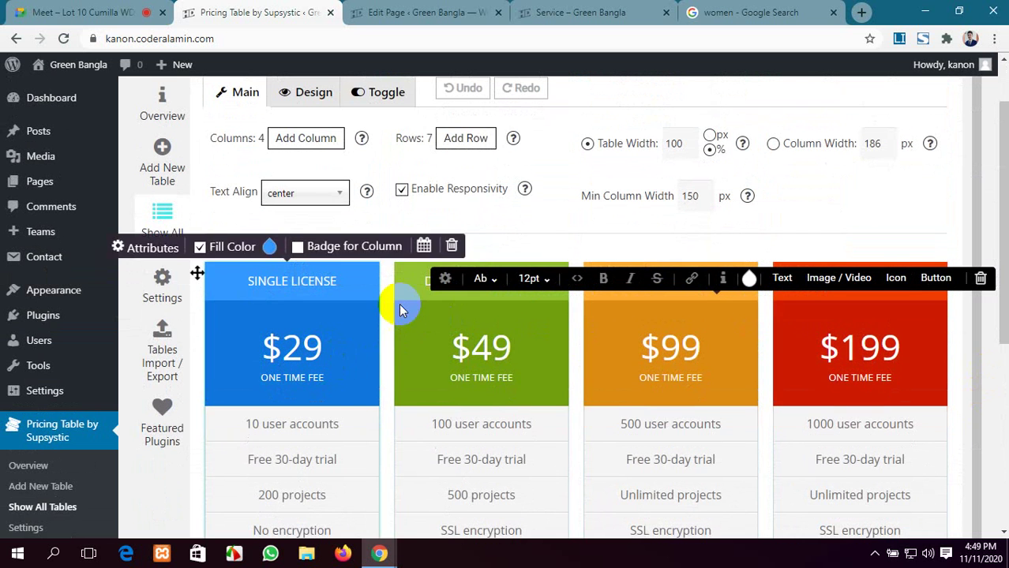
Step: Copy the shortcode [supsystic-price-table id=8] of the pricing table "amar table"
scroll(307, 422, "down", 3)
scroll(425, 412, "down", 3)
scroll(425, 411, "up", 5)
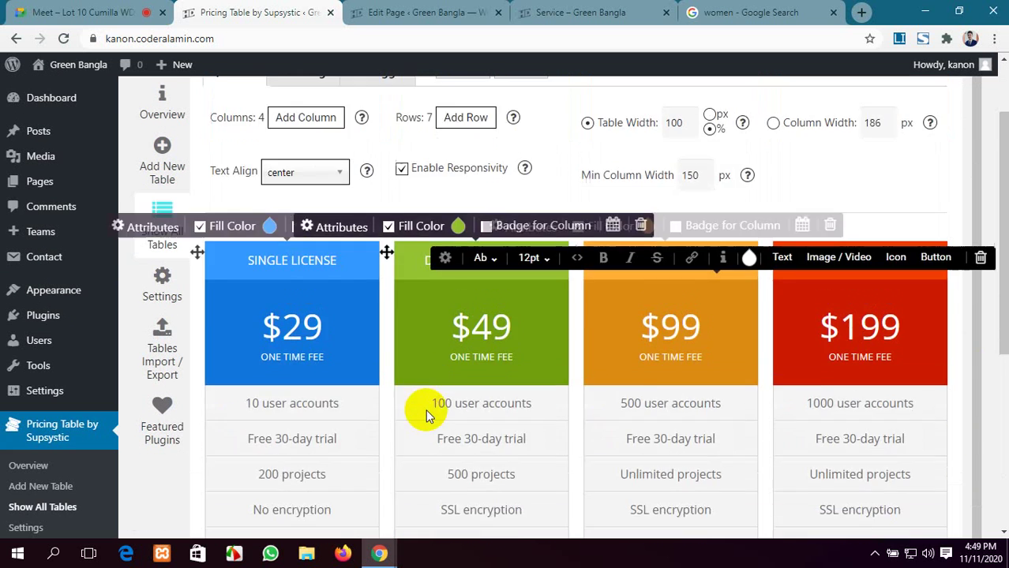
scroll(427, 414, "up", 1)
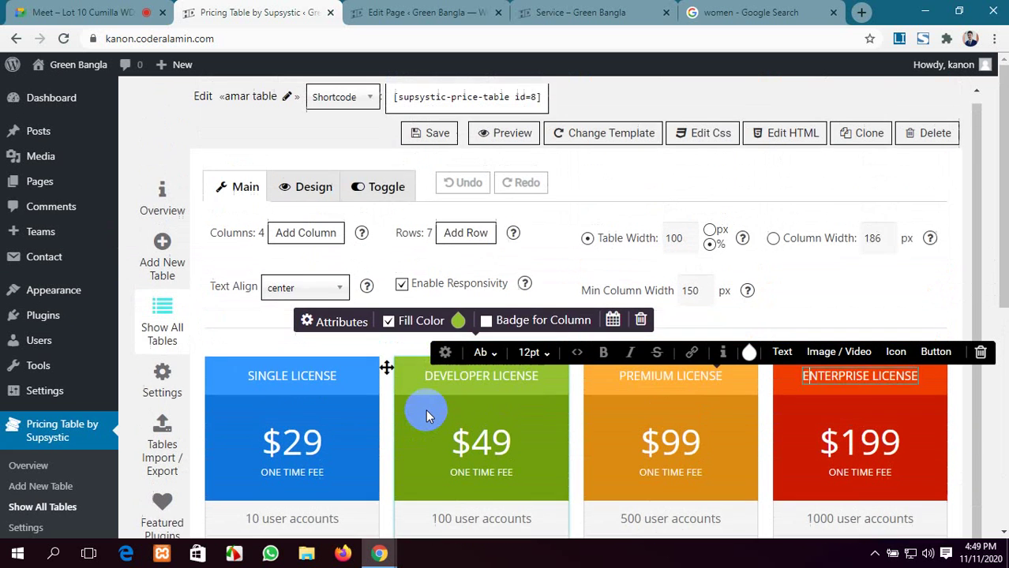
left_click(394, 111)
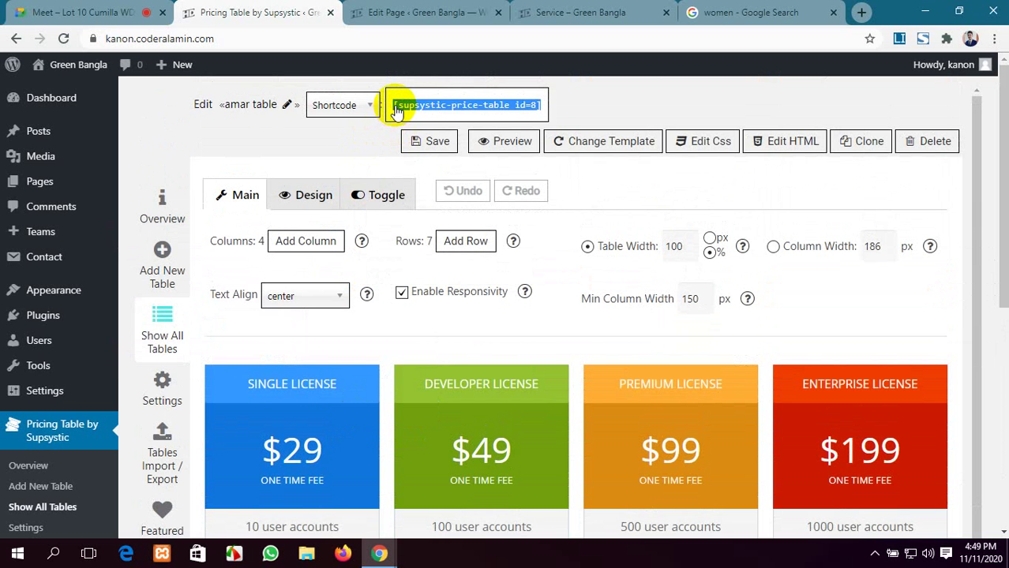
right_click(397, 111)
left_click(428, 117)
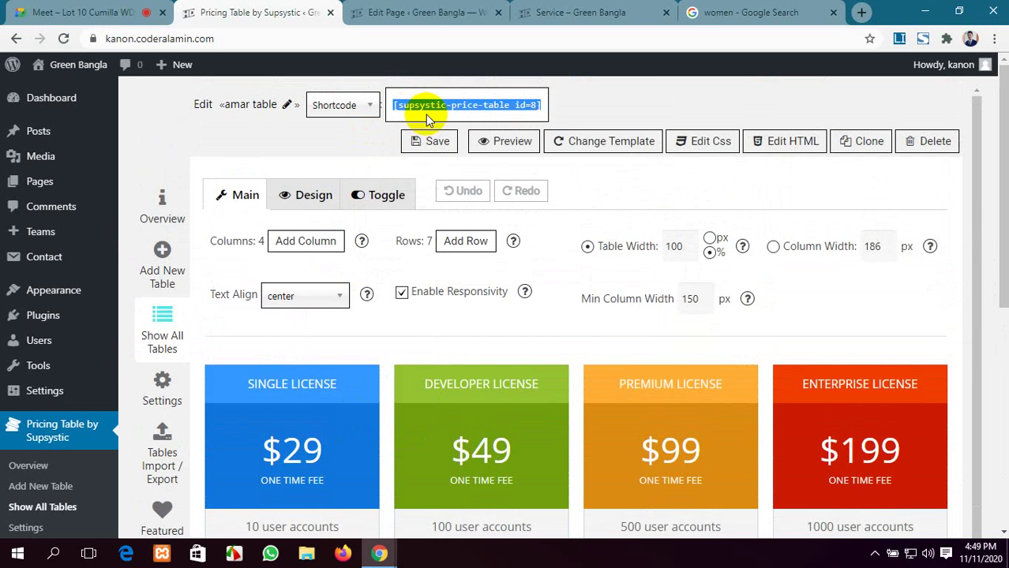
Step: Close the Team page's editor and return to the pricing table editor
left_click(403, 9)
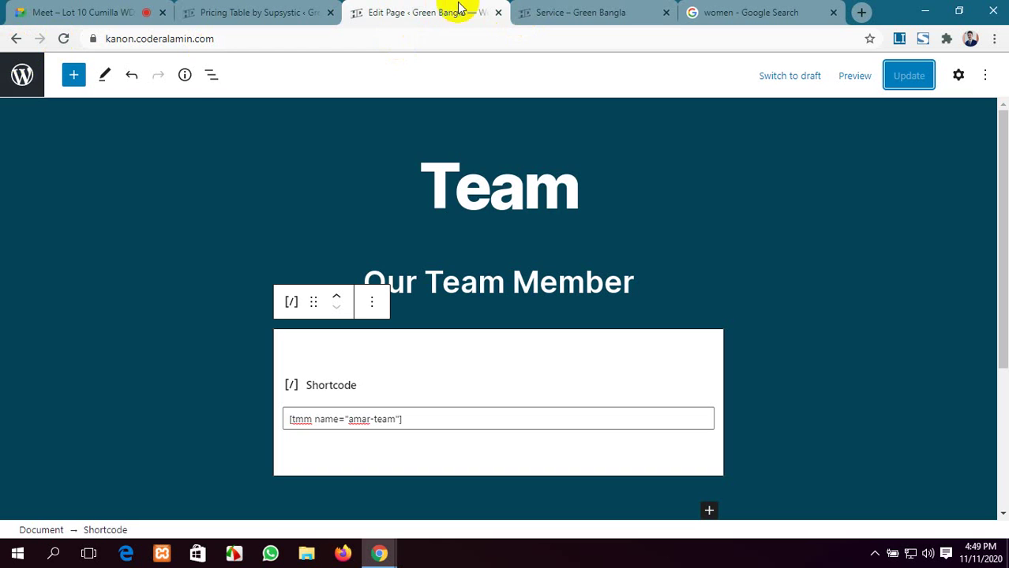
left_click(499, 12)
left_click(284, 12)
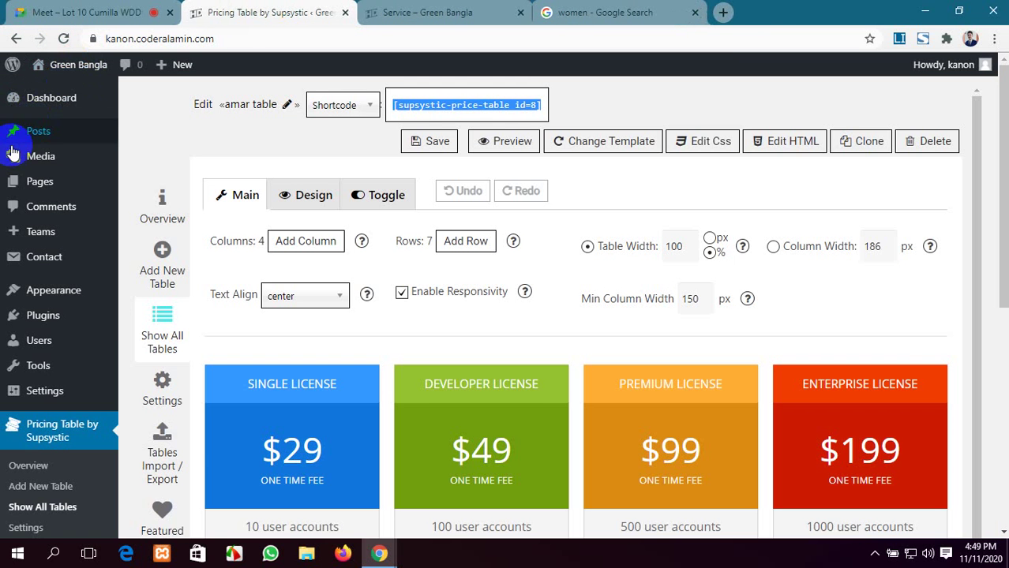
Step: Set the Single License column's price to $50
scroll(333, 378, "down", 1)
left_click(321, 428)
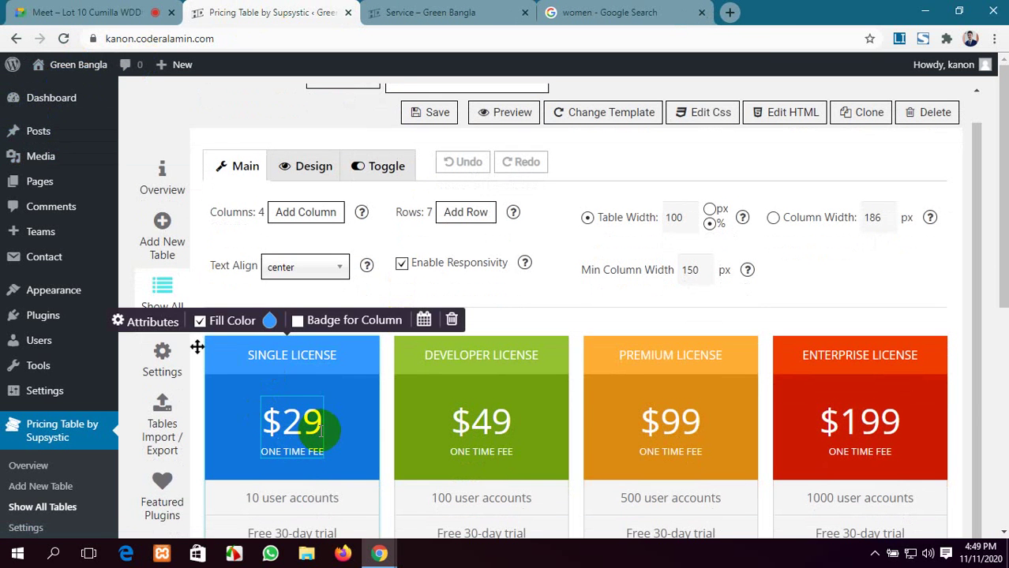
left_click(291, 421)
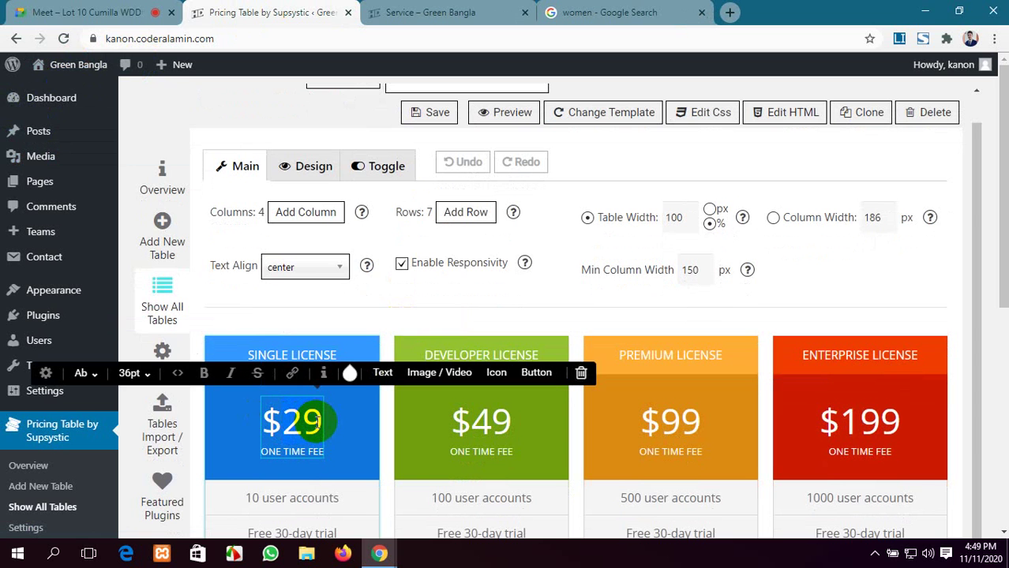
key("BackSpace")
key("BackSpace")
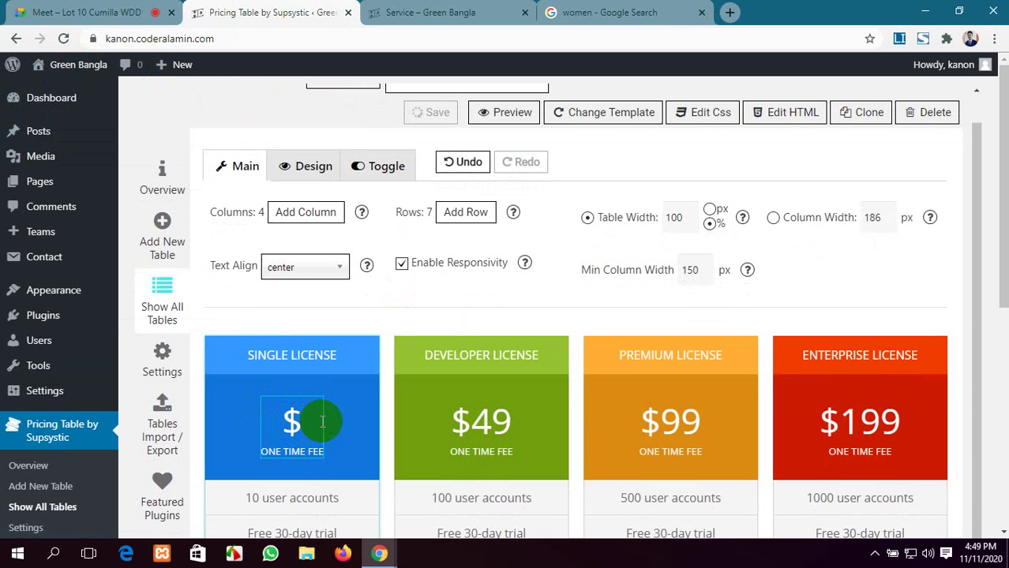
left_click(312, 419)
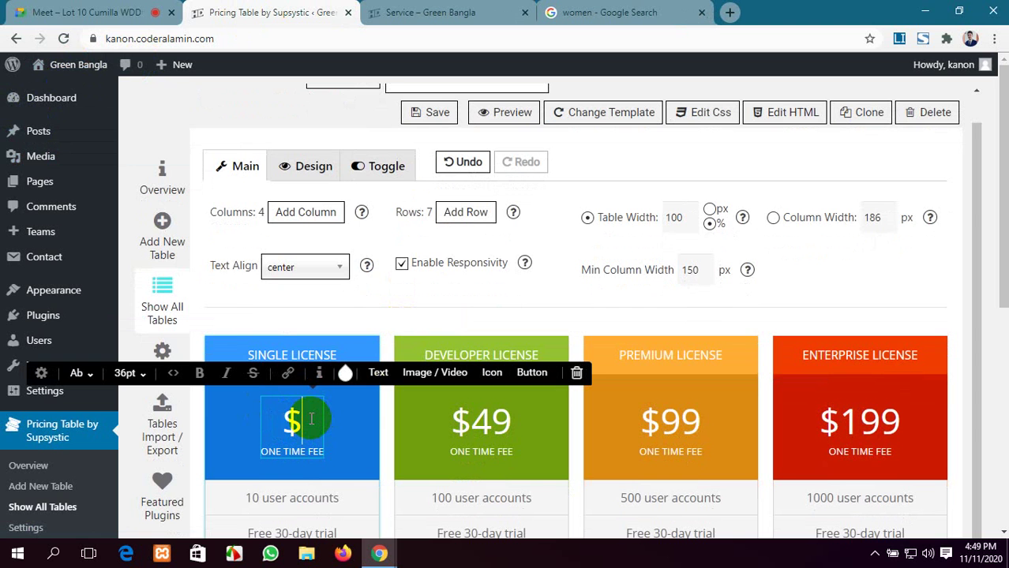
type("50")
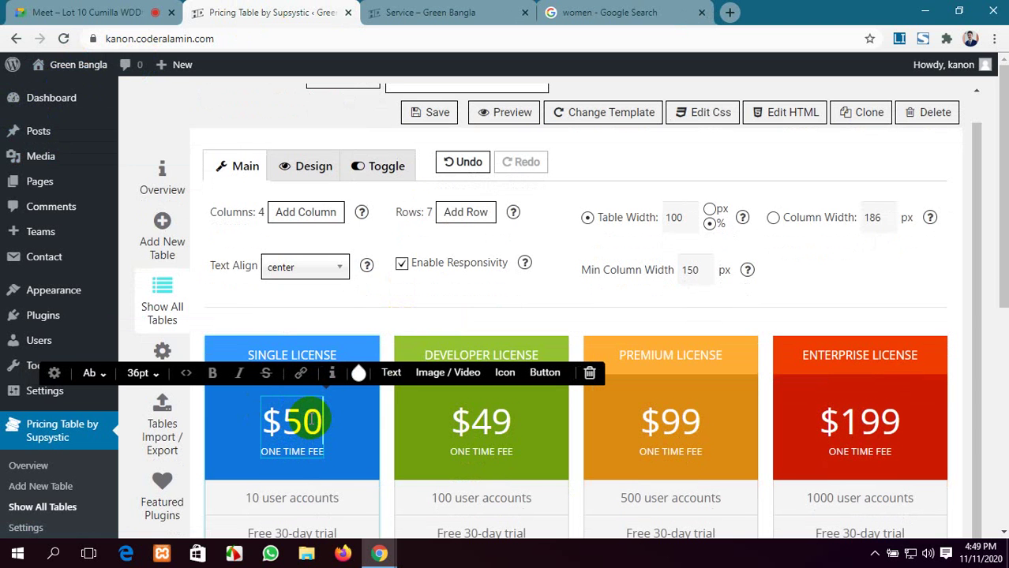
Step: Set the Developer License column's price to $60
left_click(493, 421)
double_click(505, 423)
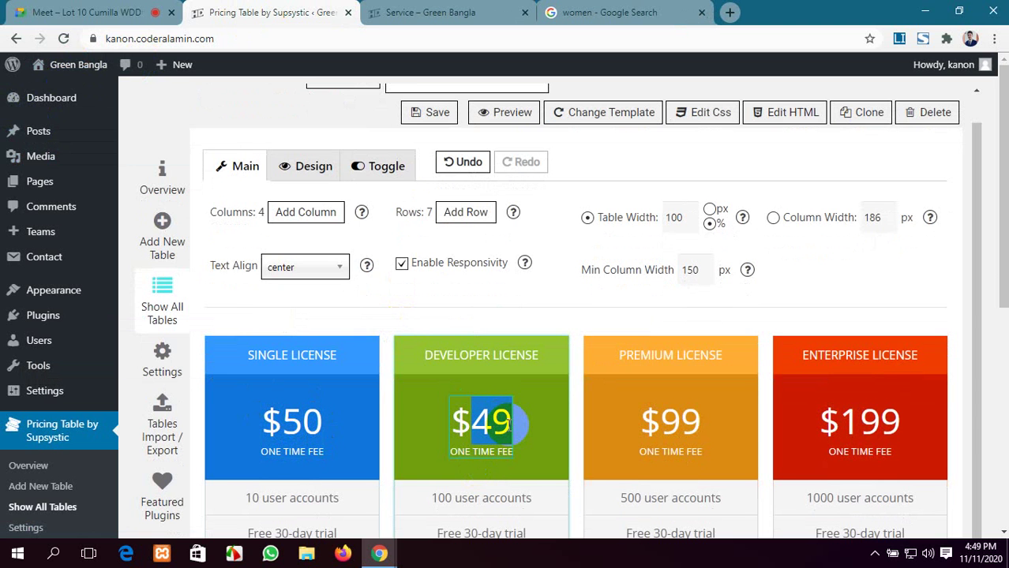
left_click(509, 424)
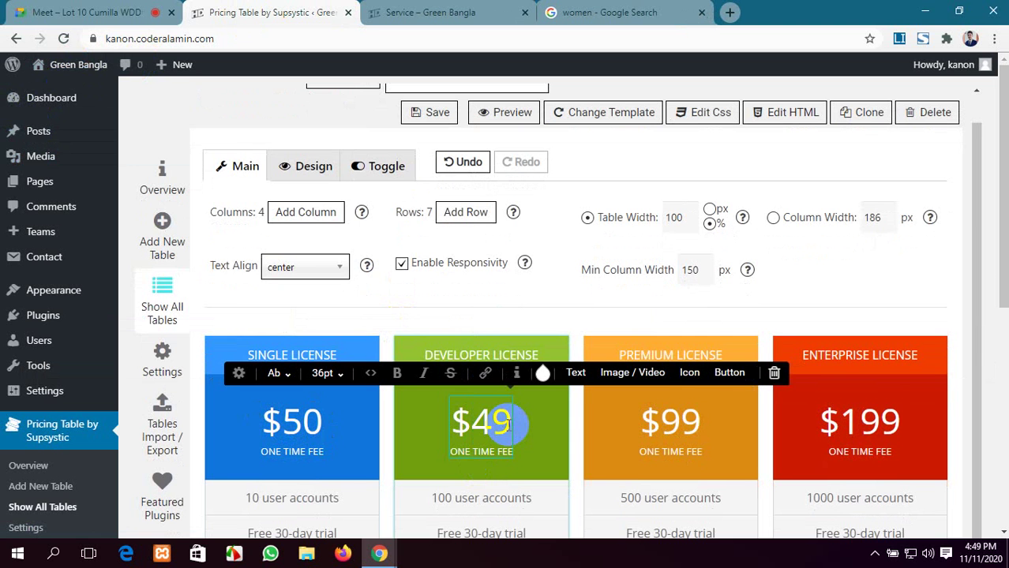
key("BackSpace")
type("60")
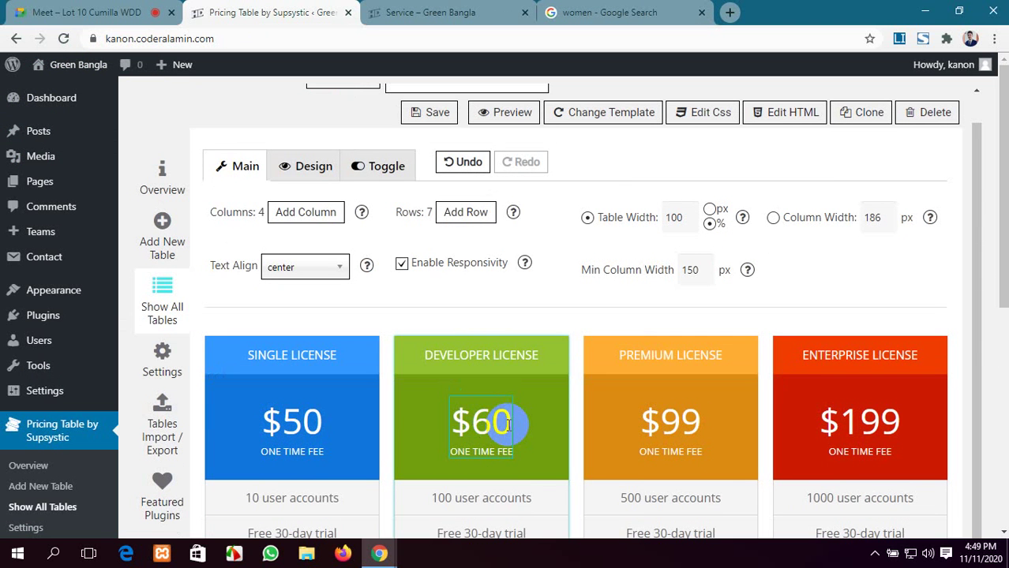
Step: Clear the Premium License column's price and re-enter it as $99
left_click(697, 420)
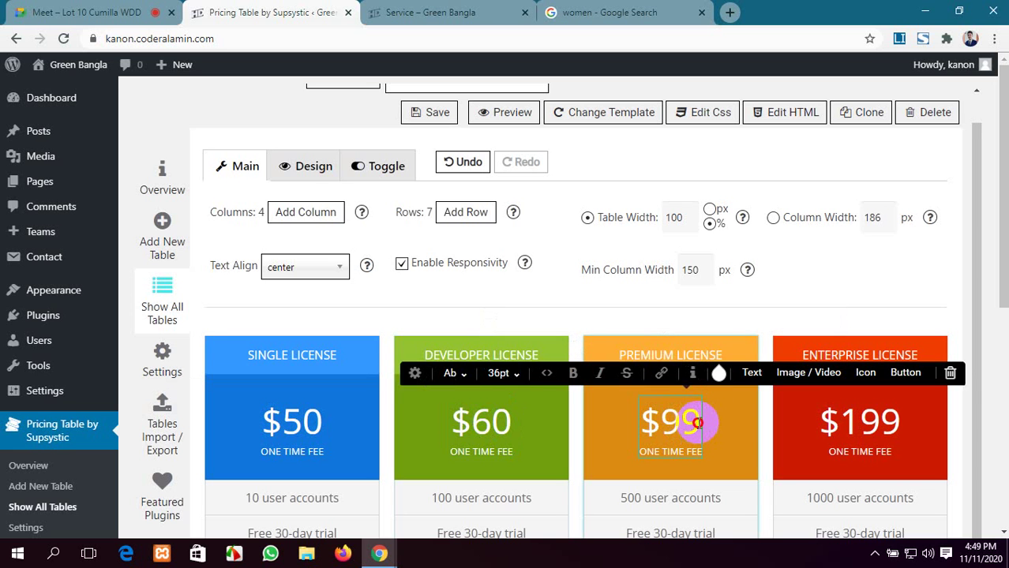
key("BackSpace")
key("BackSpace")
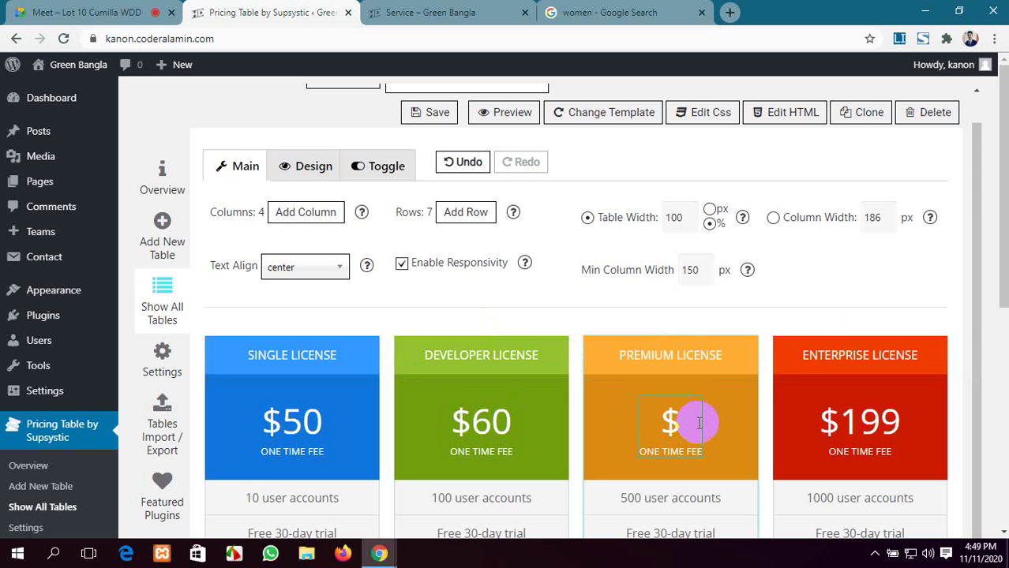
left_click(686, 426)
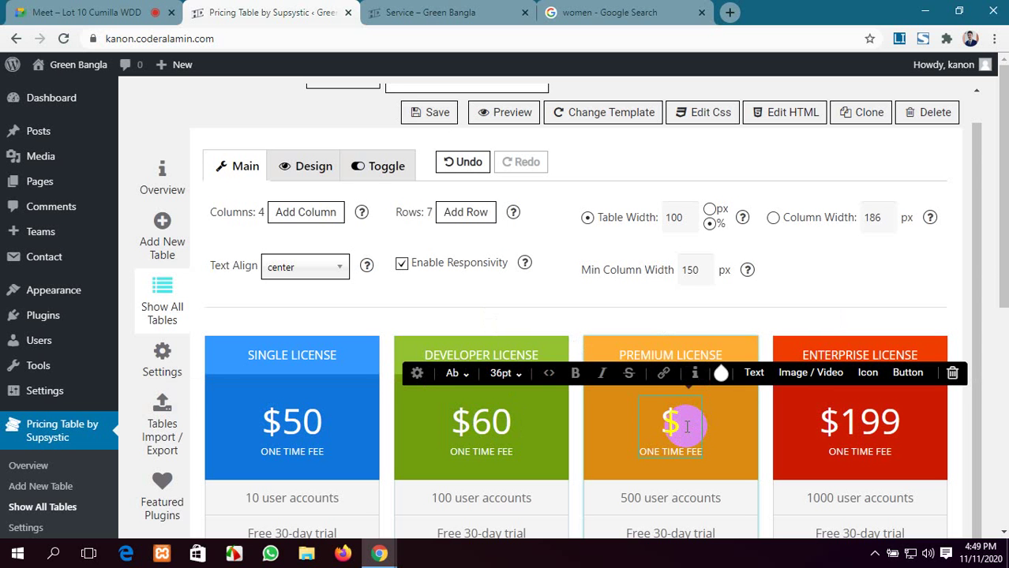
type("99")
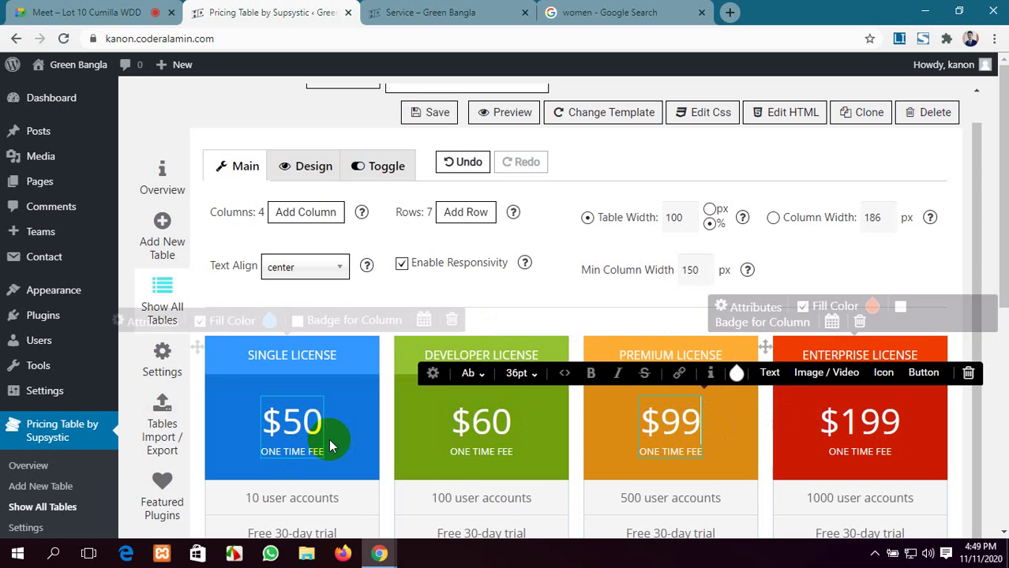
Step: Examine the feature rows below the prices and try the user accounts cells of the Premium and Developer License columns
scroll(342, 438, "down", 2)
scroll(342, 435, "down", 1)
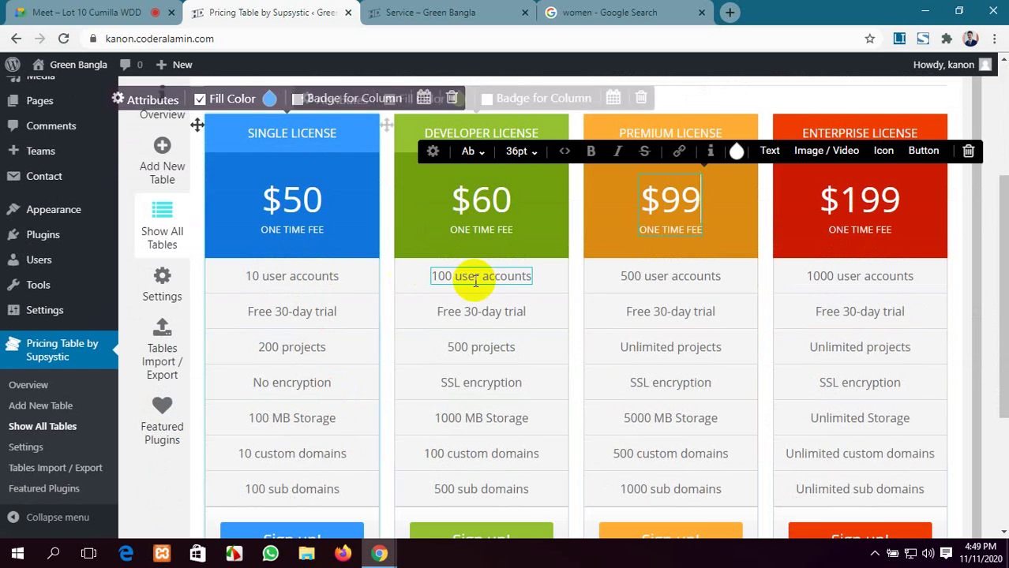
left_click(624, 284)
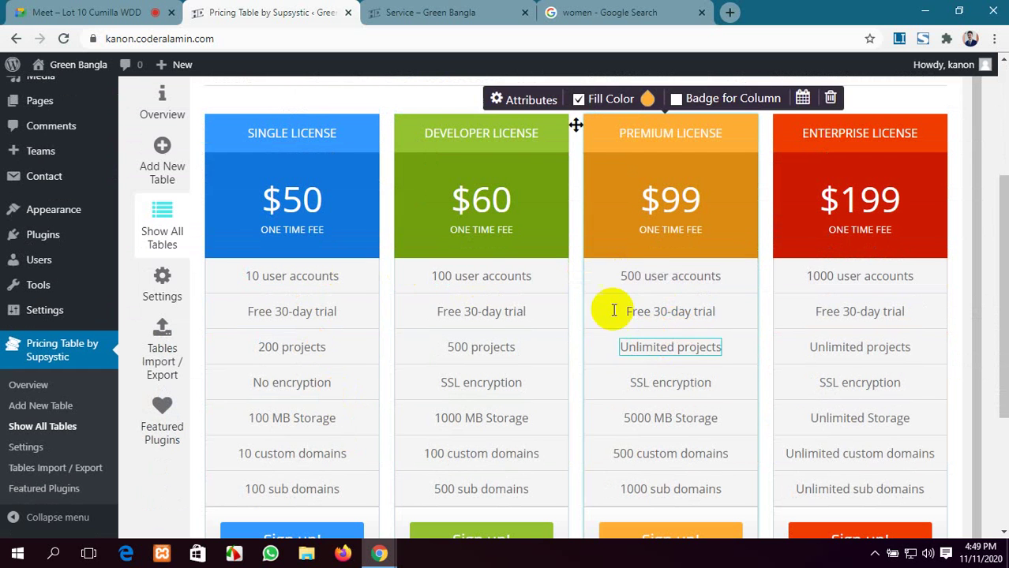
left_click(468, 276)
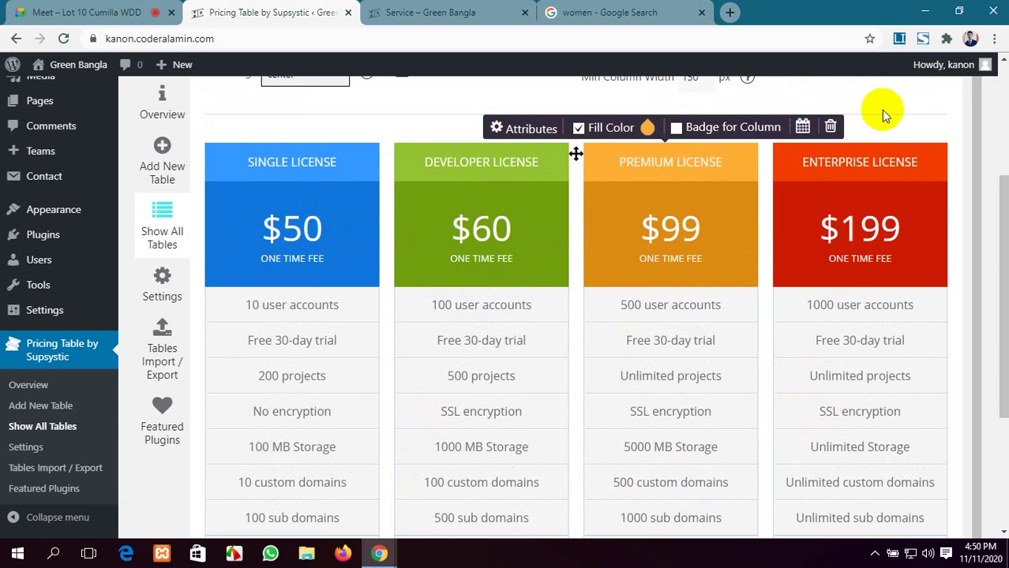
Step: Take the shortcode of "amar table" and open the Service page for editing from the list of all pages
left_click_drag(995, 254, 992, 111)
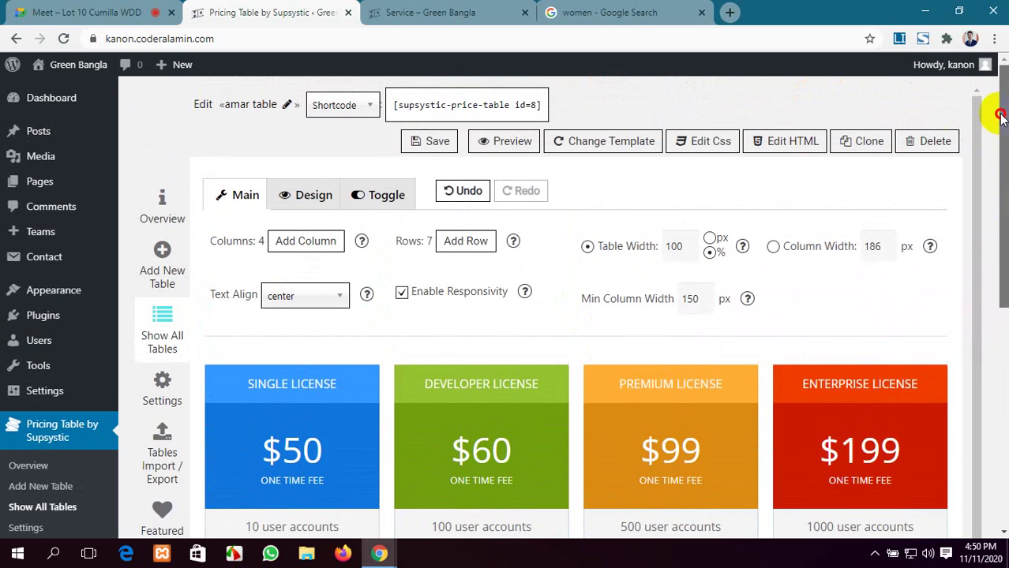
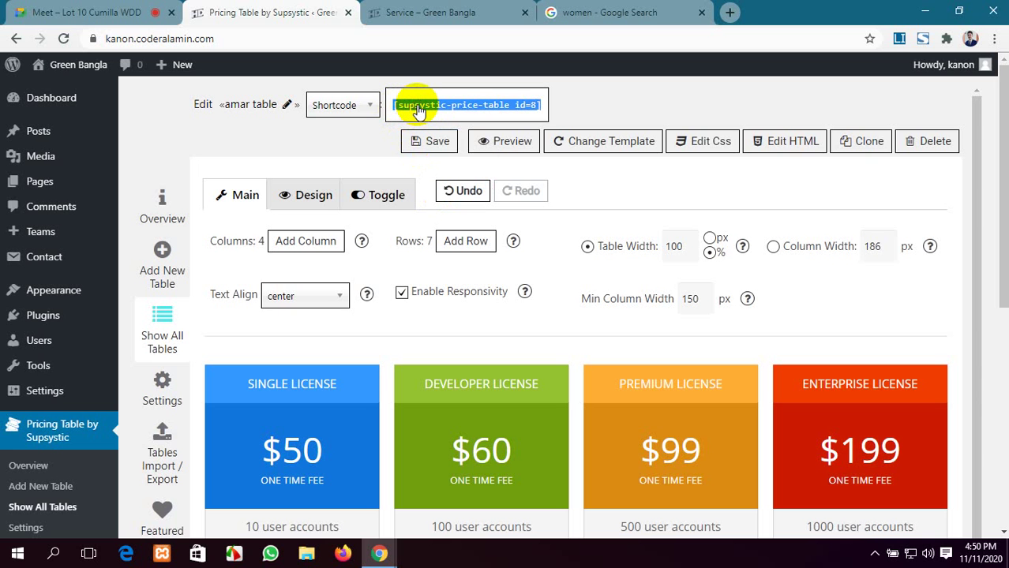
left_click(439, 12)
left_click(225, 14)
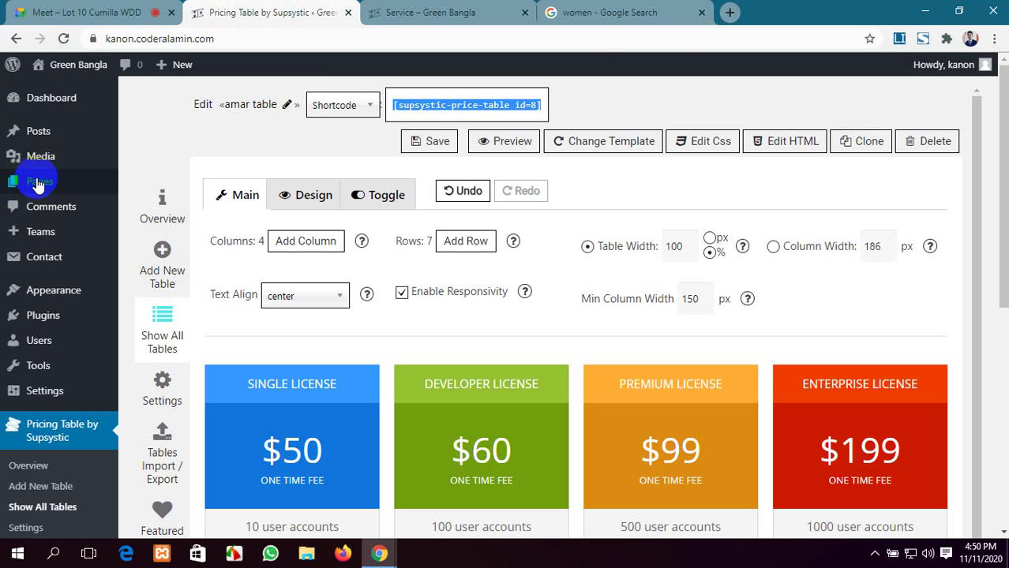
mouse_move(40, 181)
middle_click(149, 190)
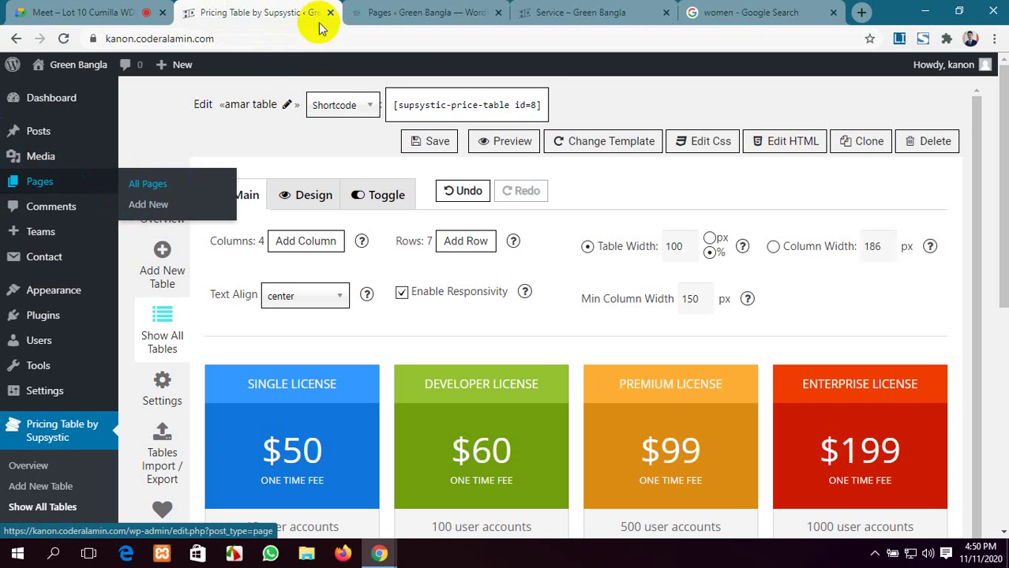
left_click(385, 13)
scroll(157, 343, "down", 2)
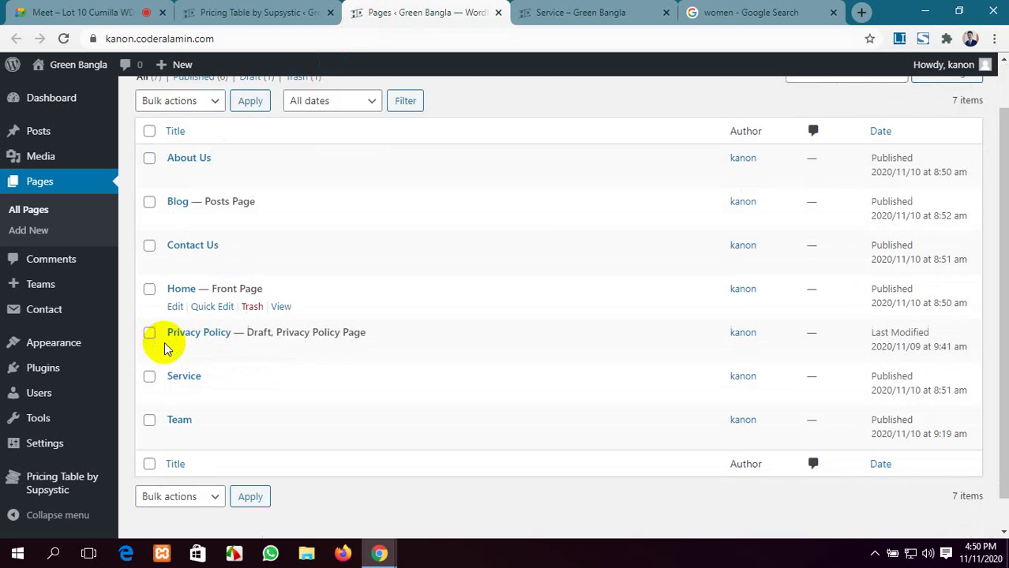
left_click(174, 360)
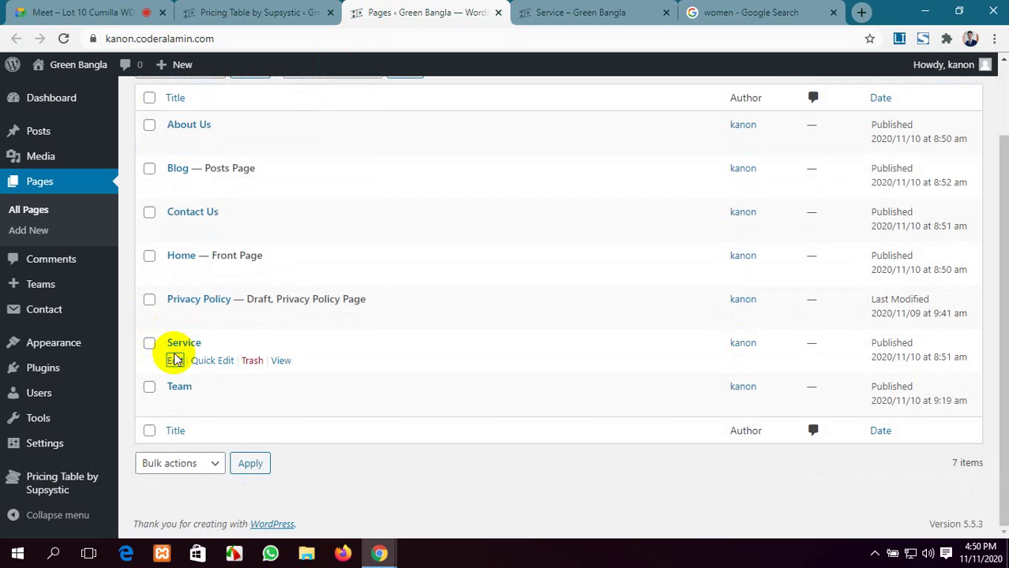
left_click(177, 363)
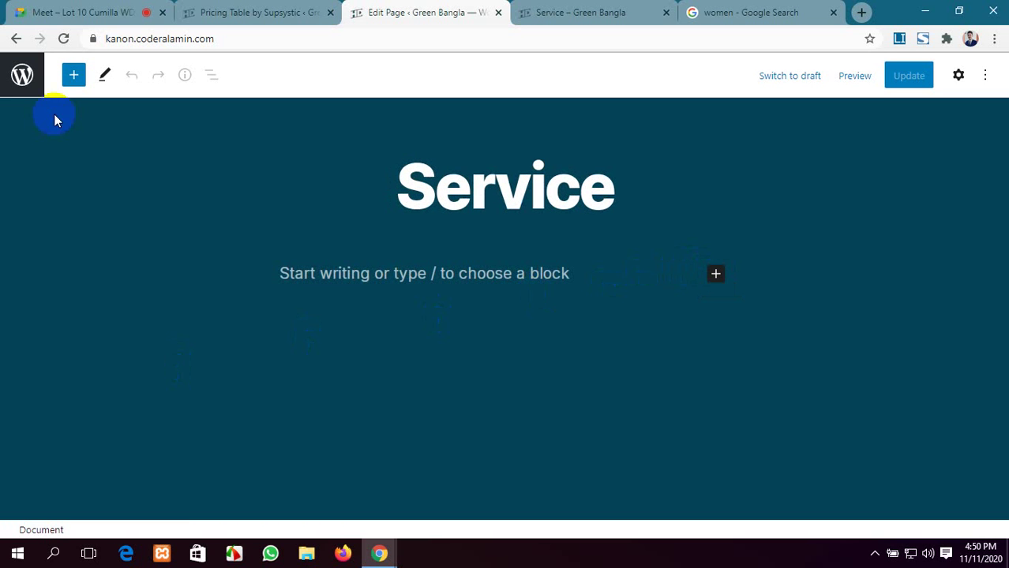
Step: Insert a Shortcode block into the Service page with [supsystic-price-table id=8] as its content
left_click(75, 75)
scroll(106, 308, "down", 8)
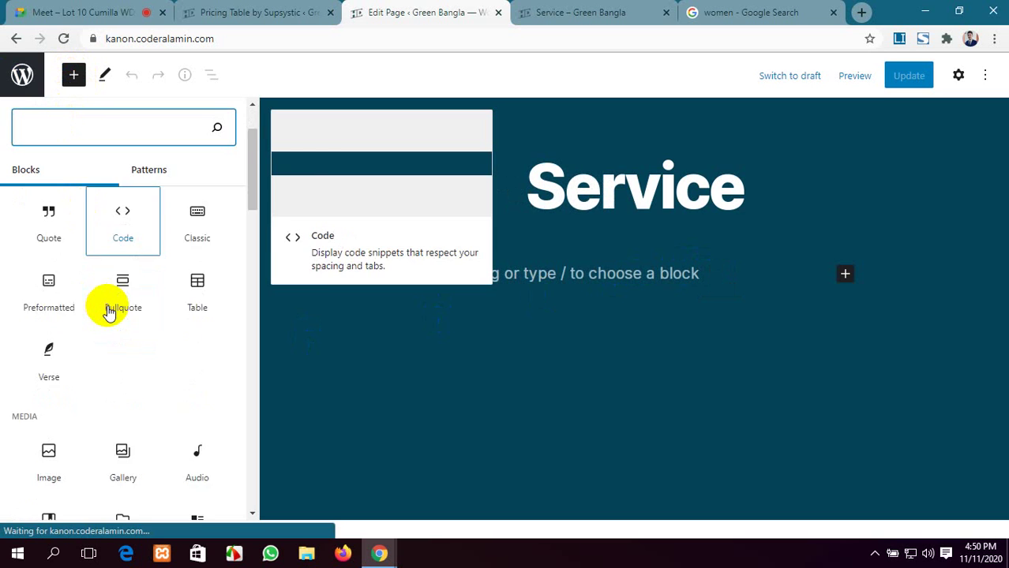
scroll(109, 313, "down", 4)
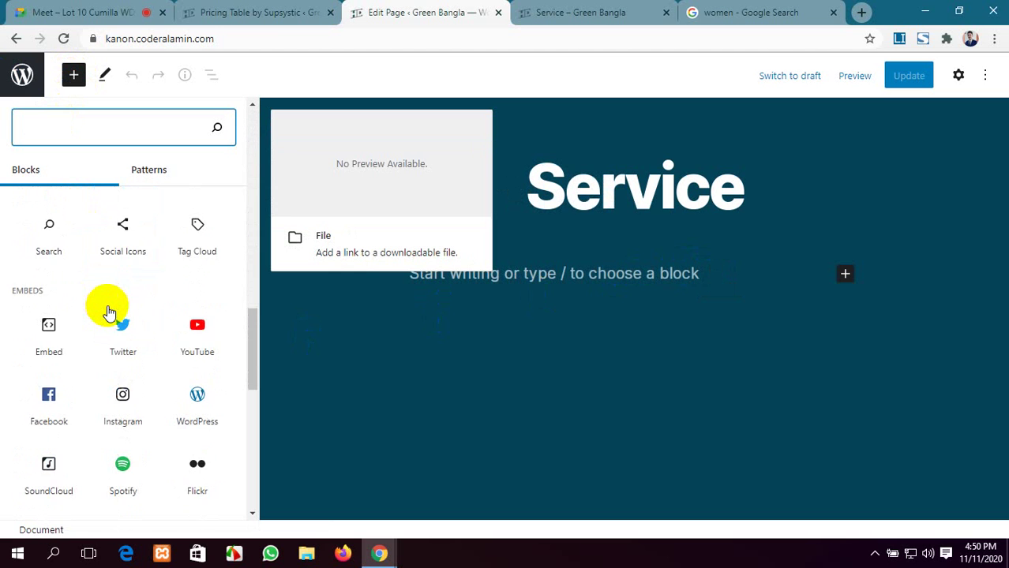
scroll(109, 314, "up", 3)
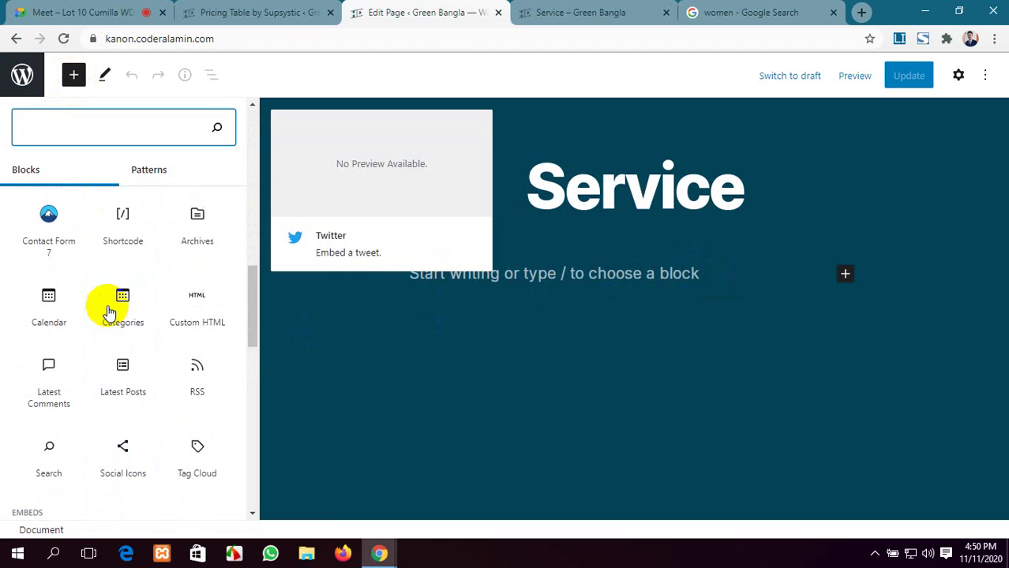
left_click(128, 232)
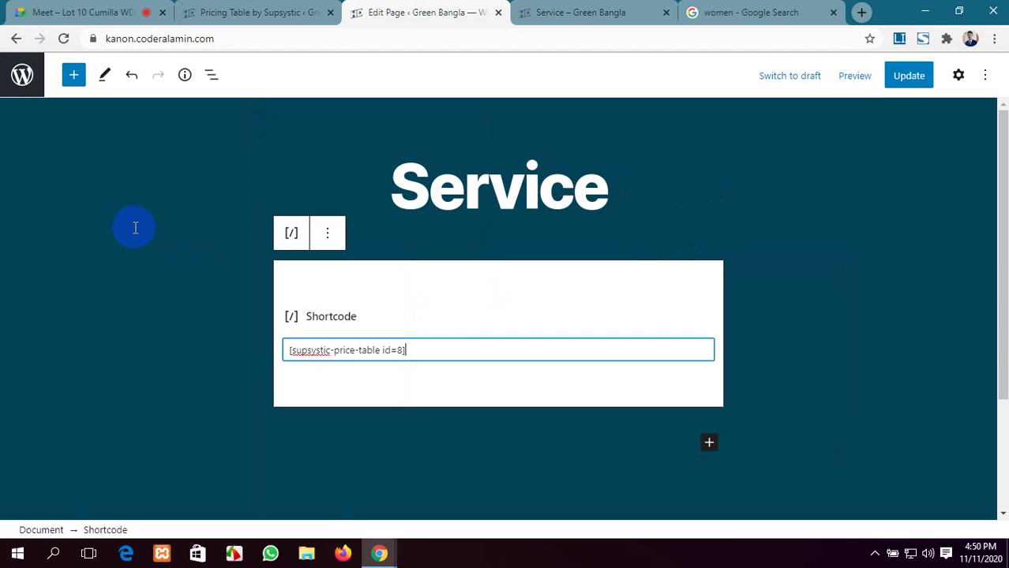
Step: Update the Service page and reload its live version to check the pricing table
left_click(903, 76)
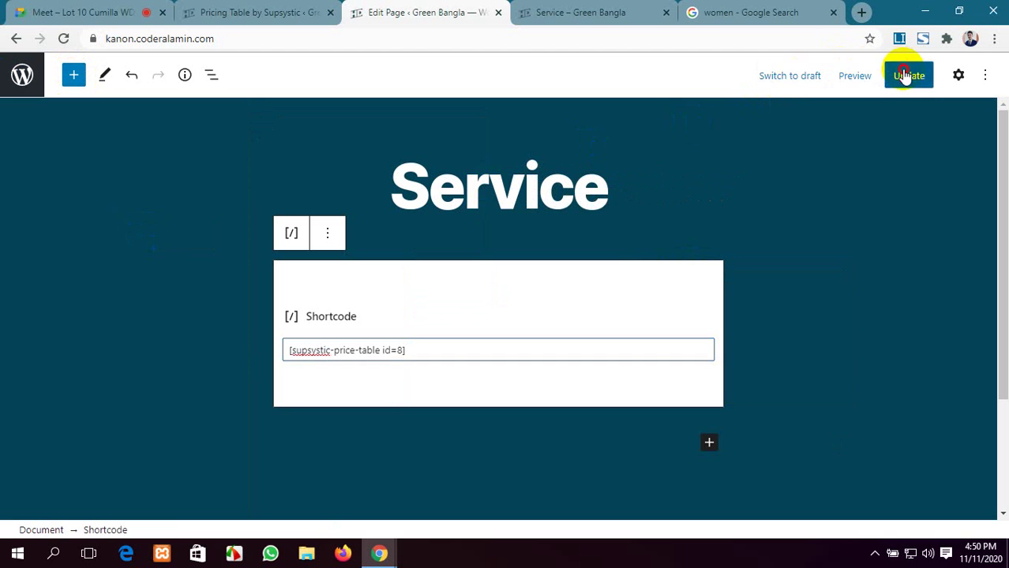
left_click(523, 8)
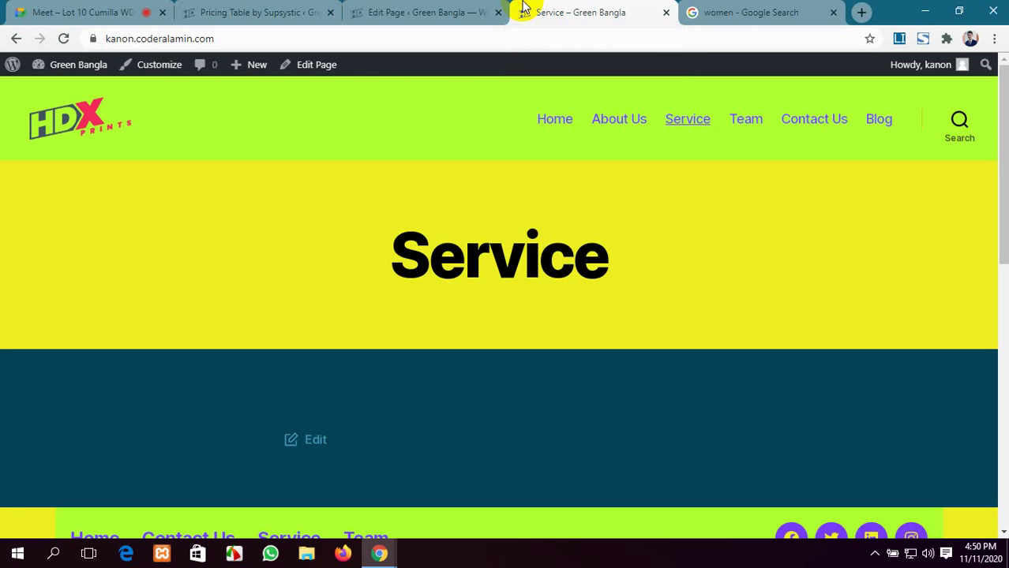
left_click(65, 39)
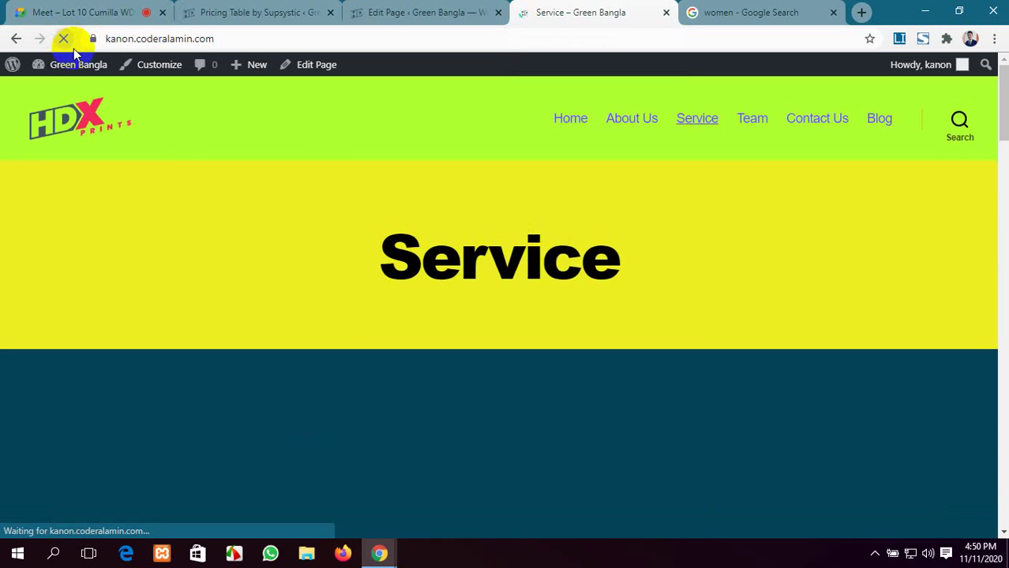
Step: Examine the layout of the pricing table's license columns on the live Service page, from heading to footer
scroll(376, 293, "down", 5)
scroll(375, 294, "down", 2)
scroll(376, 293, "up", 6)
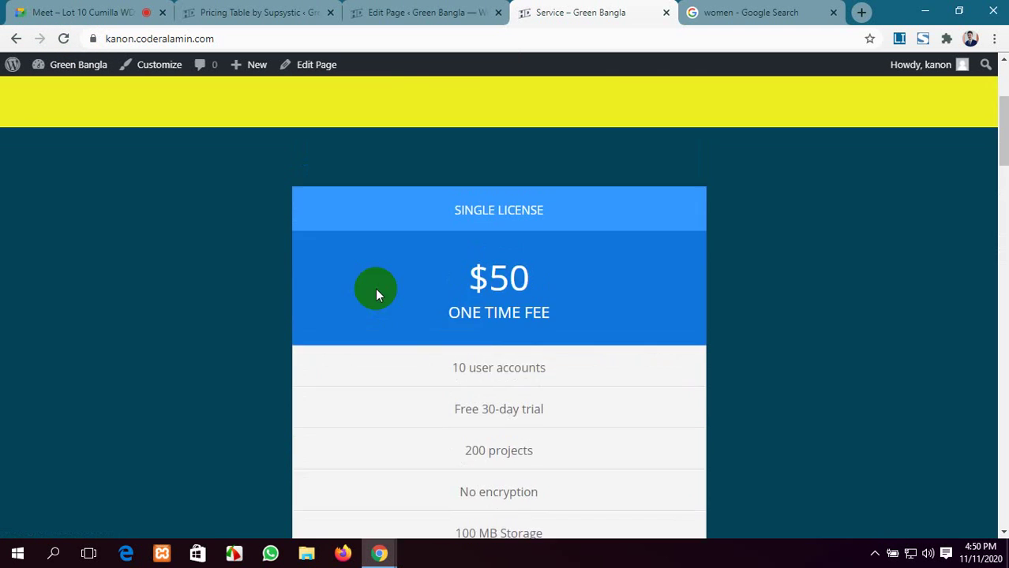
scroll(376, 294, "down", 7)
scroll(376, 294, "down", 20)
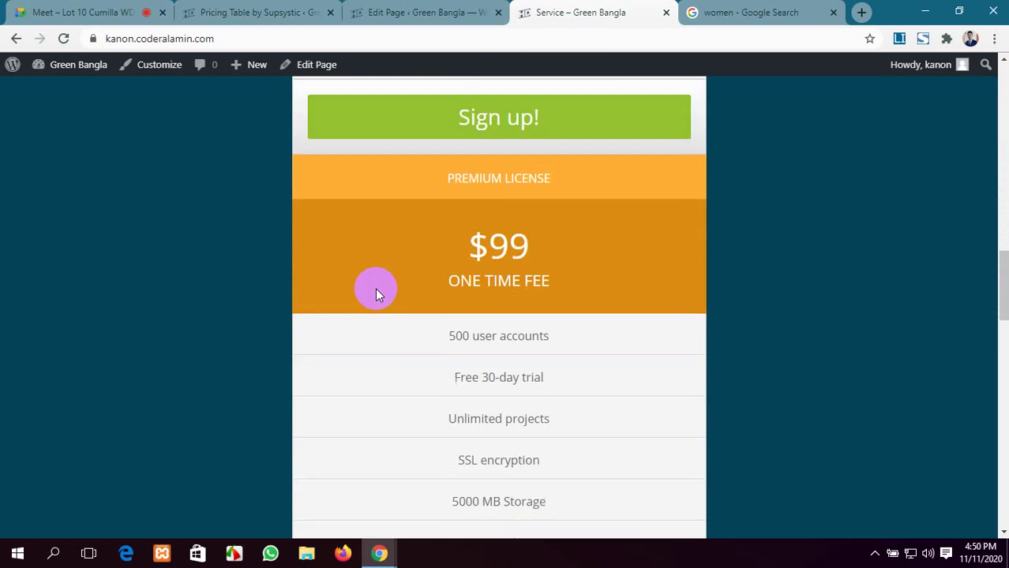
scroll(375, 294, "down", 4)
scroll(376, 294, "up", 12)
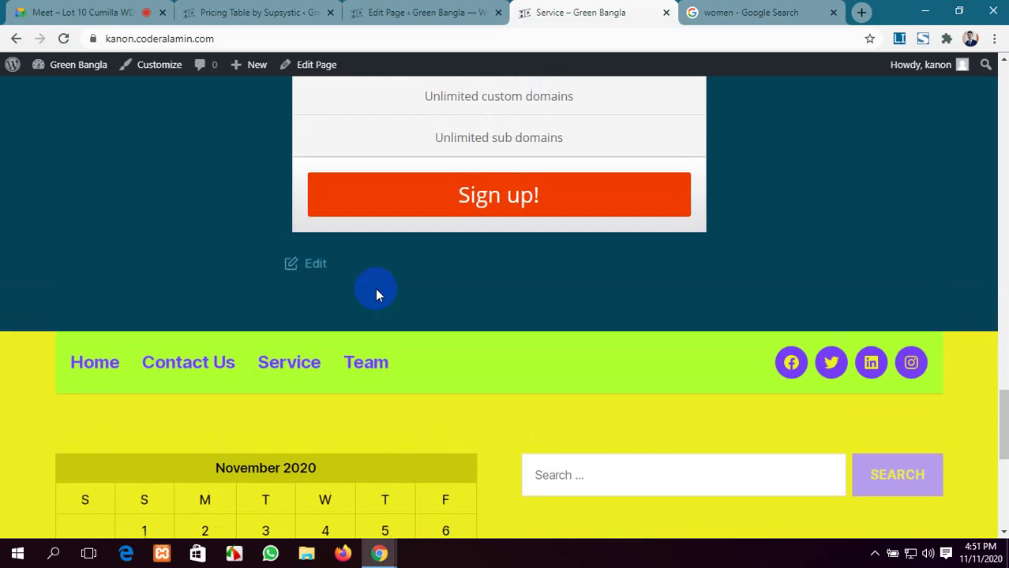
scroll(376, 292, "up", 10)
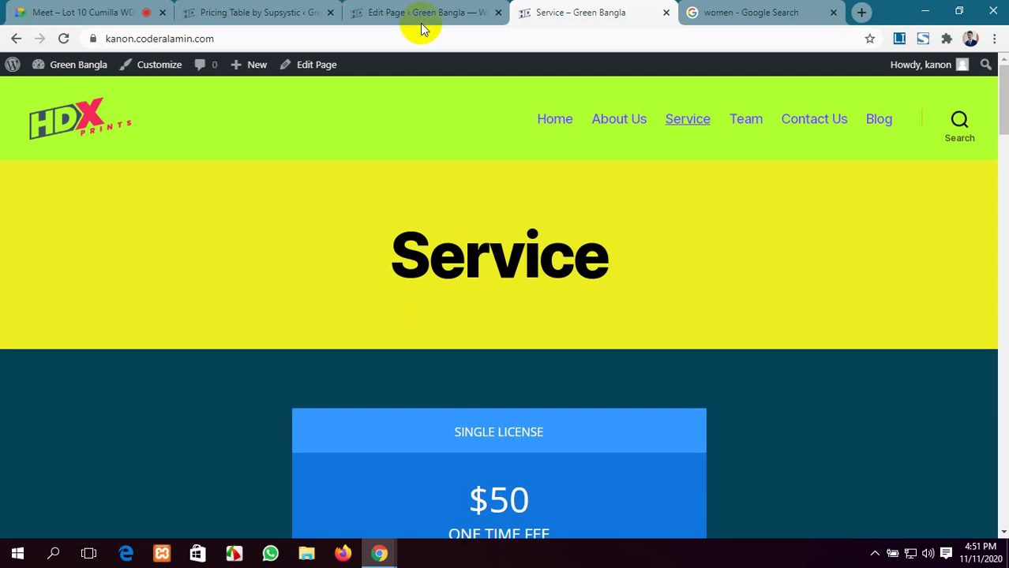
Step: Review the table width, column width and responsivity options of "amar table" in the pricing table editor
left_click(422, 24)
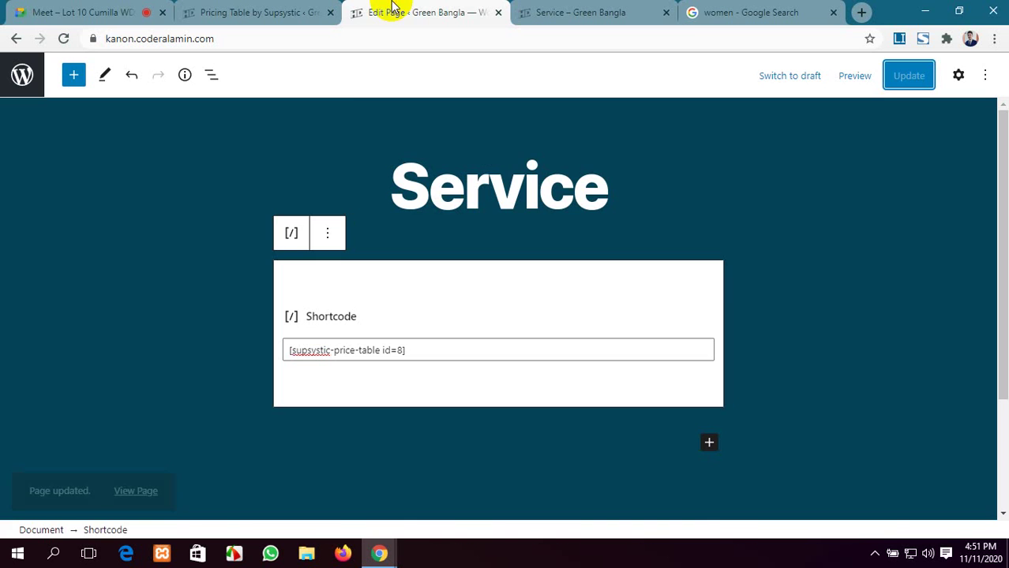
left_click(277, 9)
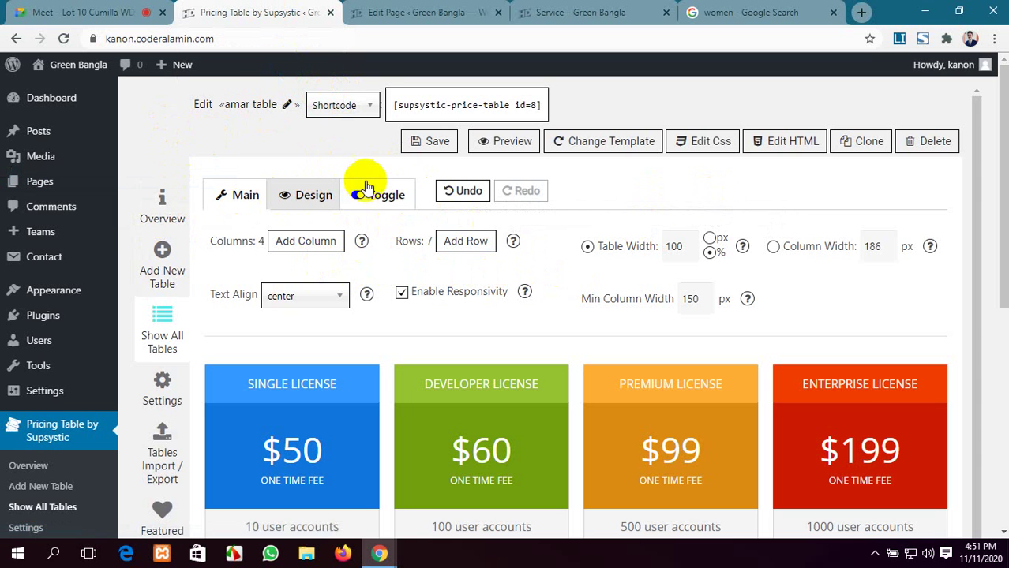
scroll(522, 144, "down", 3)
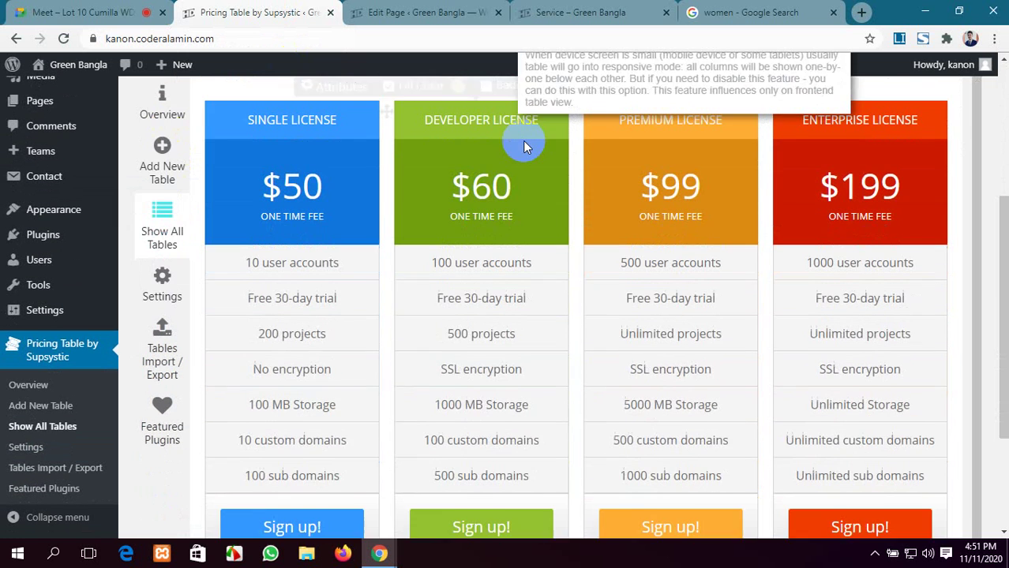
scroll(600, 290, "up", 3)
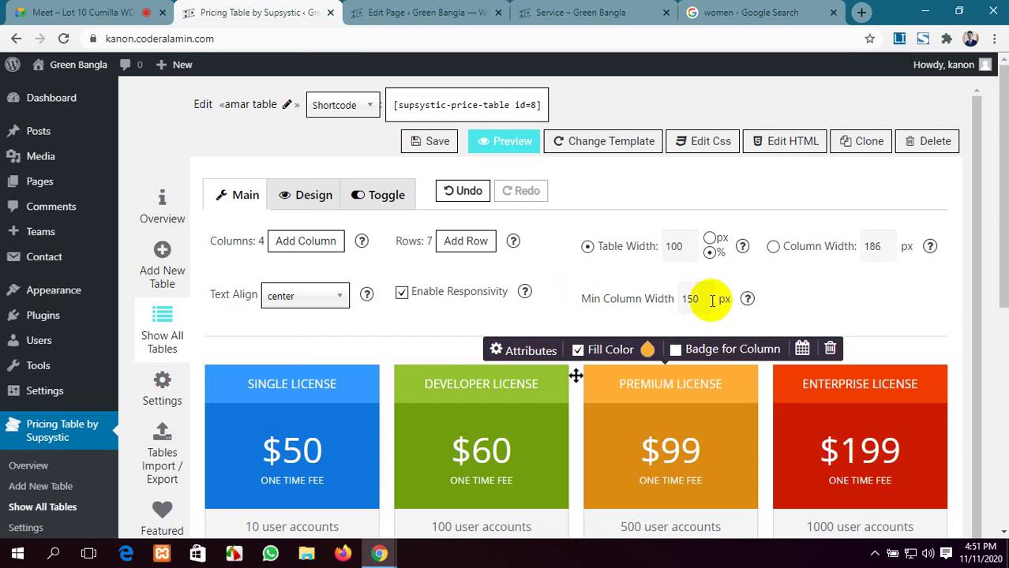
scroll(198, 343, "down", 1)
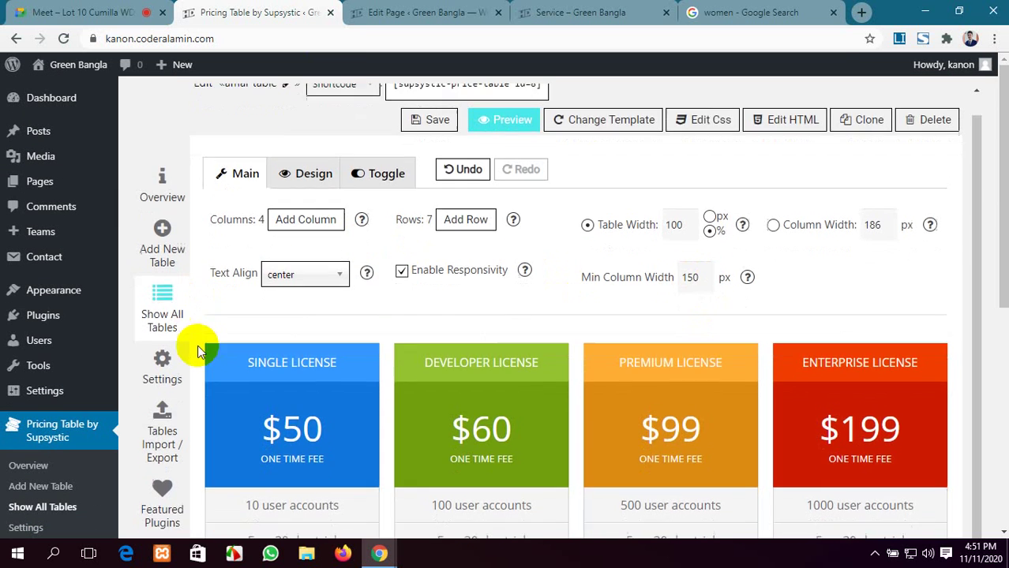
Step: Reopen "amar table" from the list of all tables and view the templates it can be changed to
left_click(162, 354)
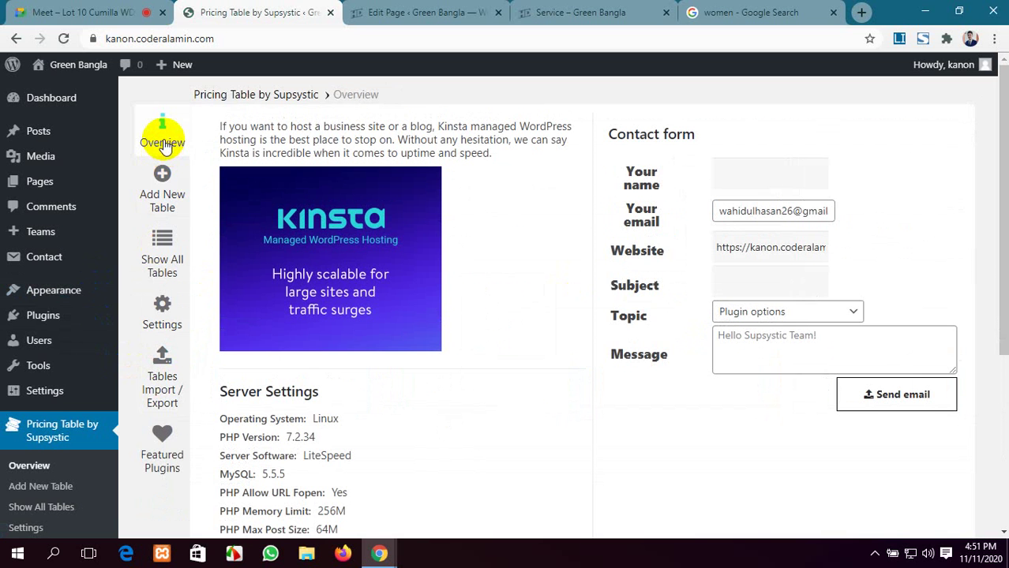
left_click(166, 267)
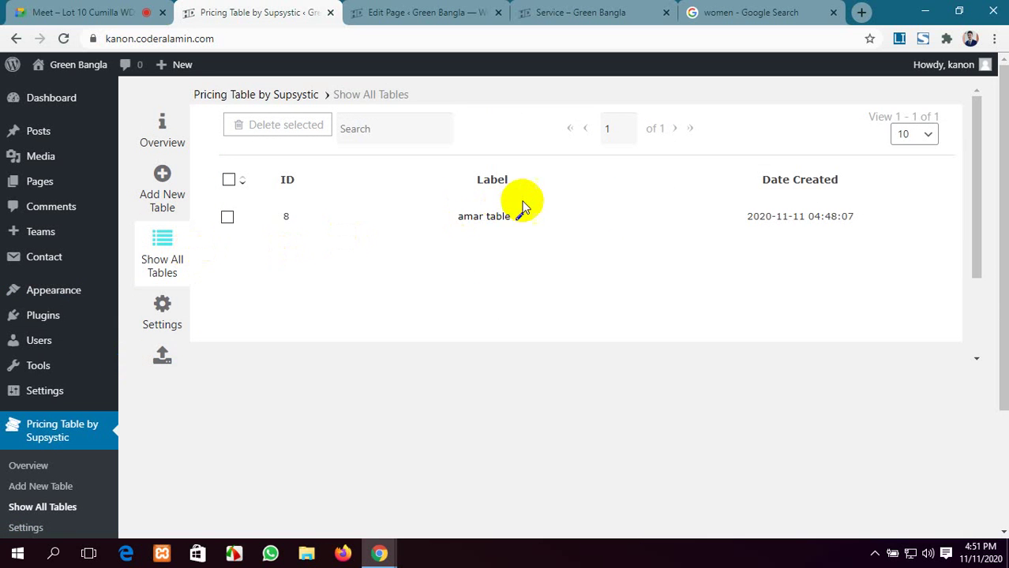
left_click(520, 217)
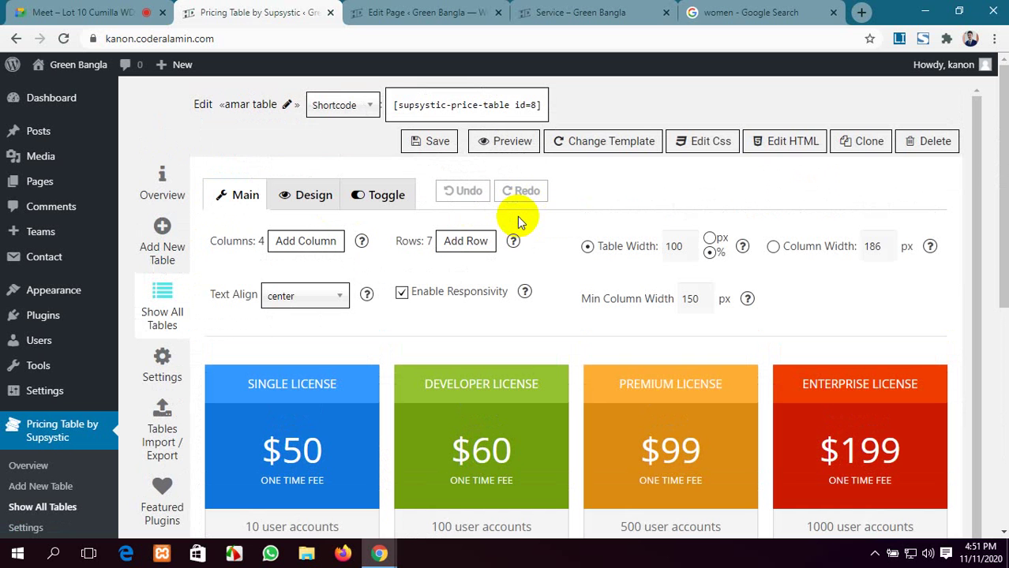
left_click(613, 147)
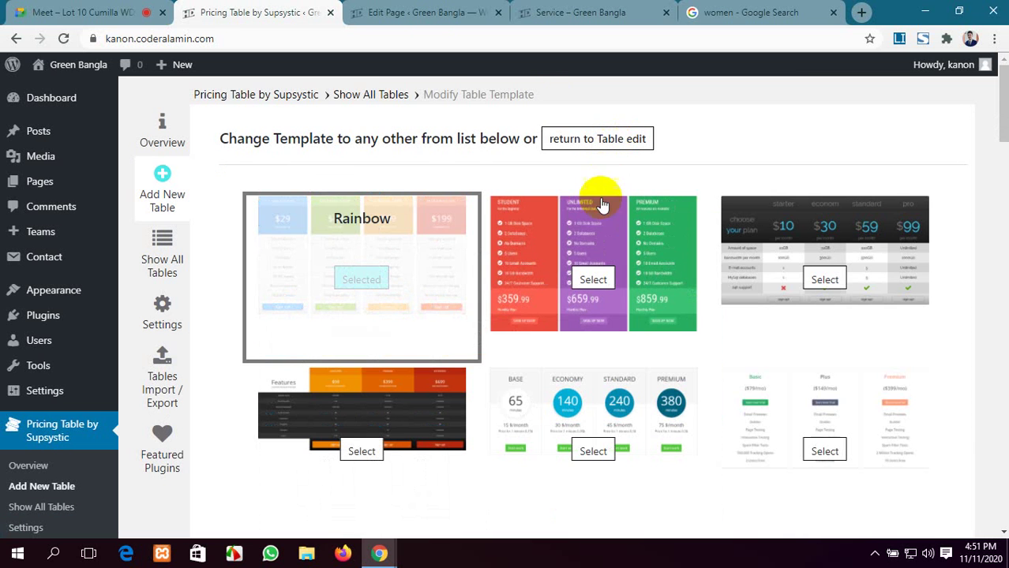
left_click(355, 284)
left_click(643, 338)
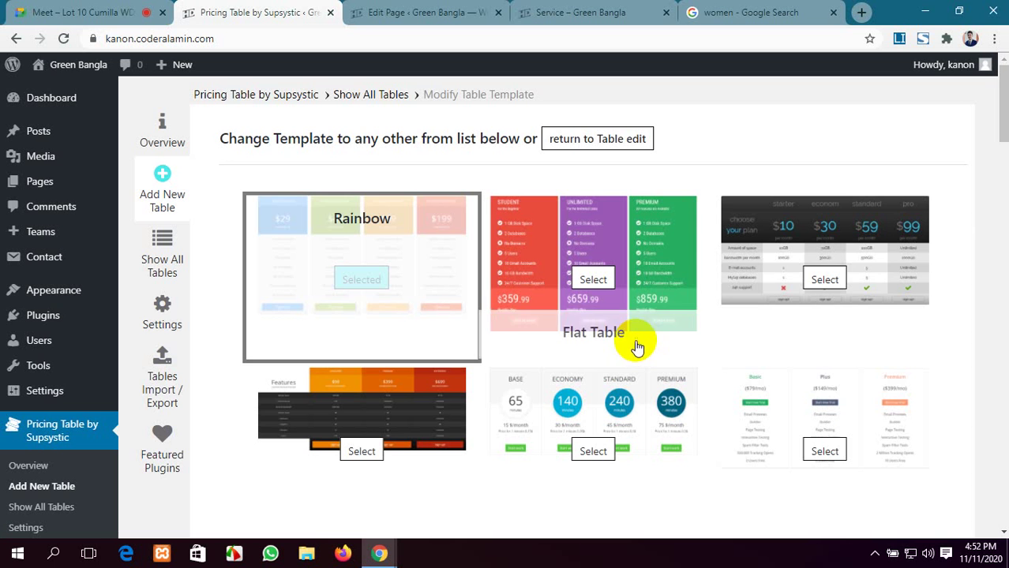
Step: Set the Service page's template to Full Width Template in its page attributes and update the page
left_click(450, 14)
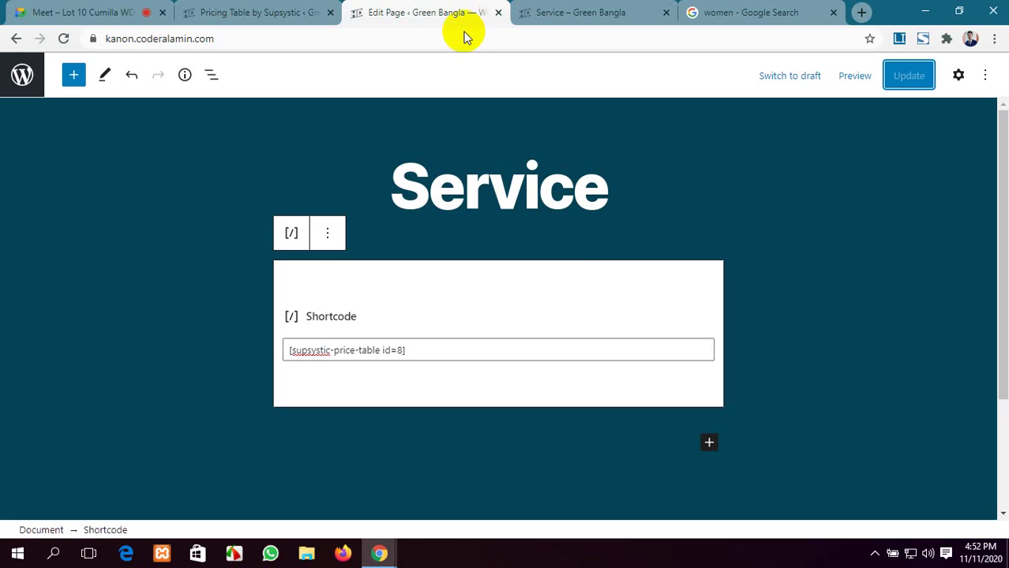
scroll(563, 272, "down", 2)
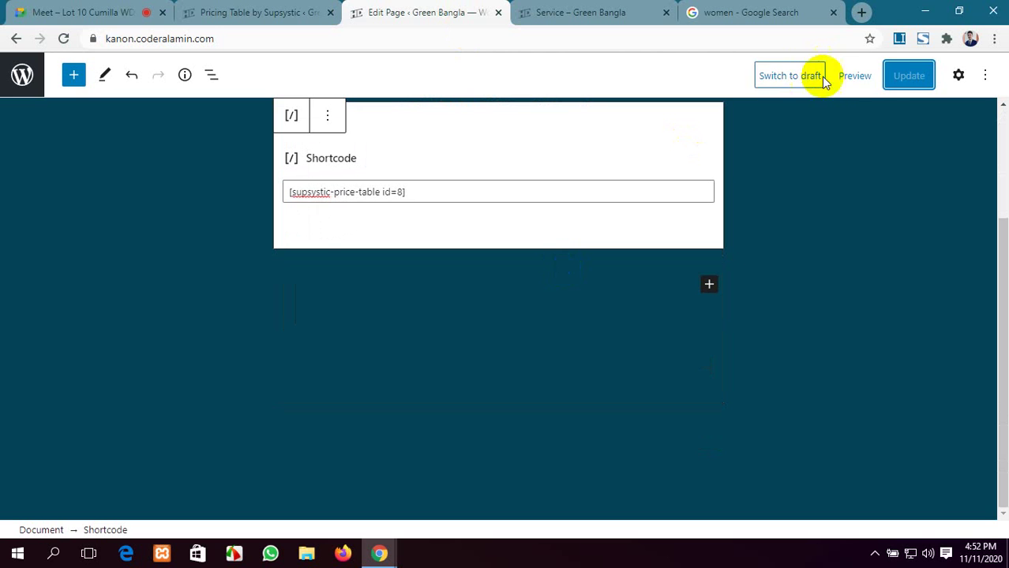
left_click(959, 75)
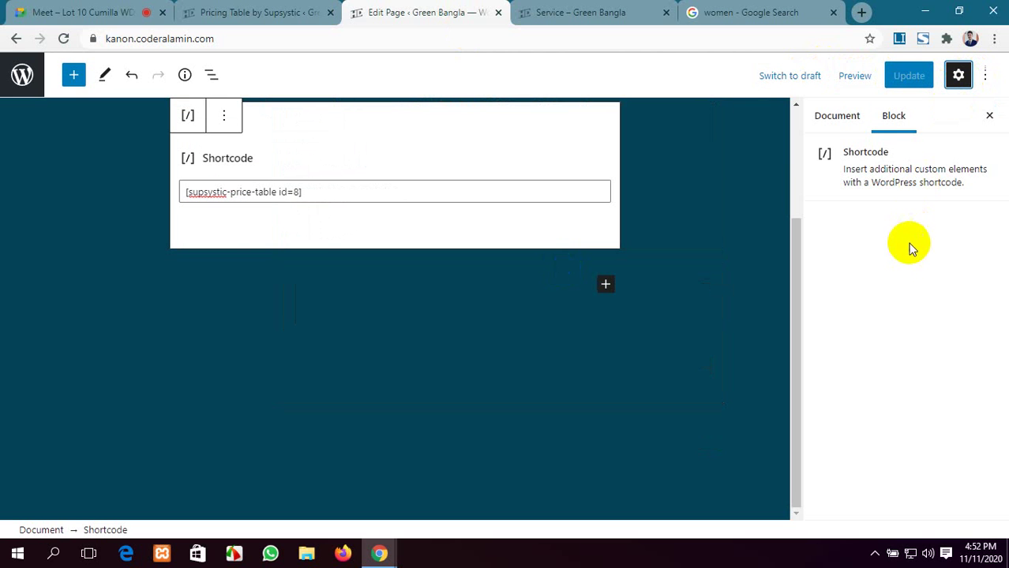
left_click(839, 117)
scroll(916, 378, "down", 1)
left_click(932, 417)
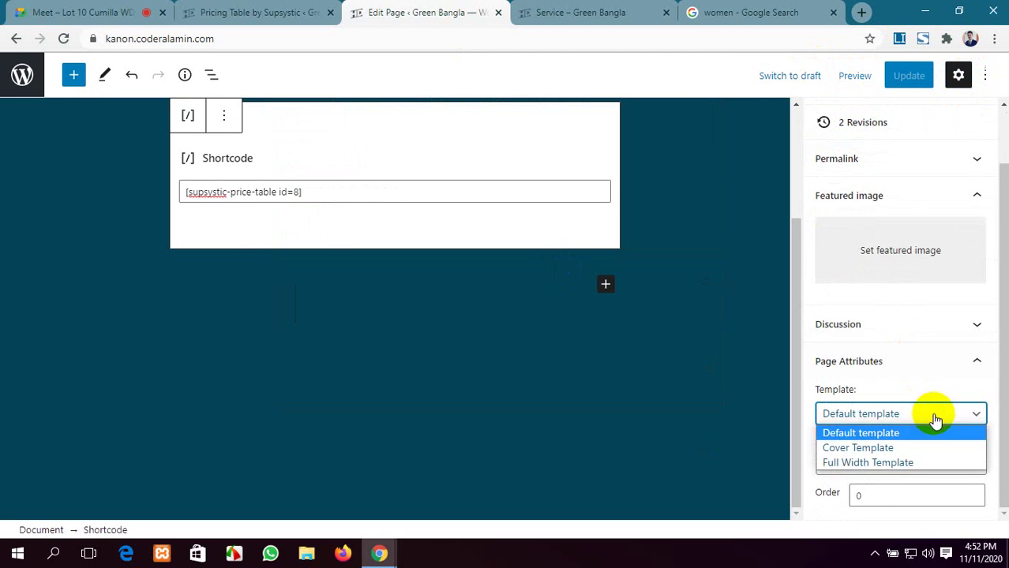
left_click(908, 464)
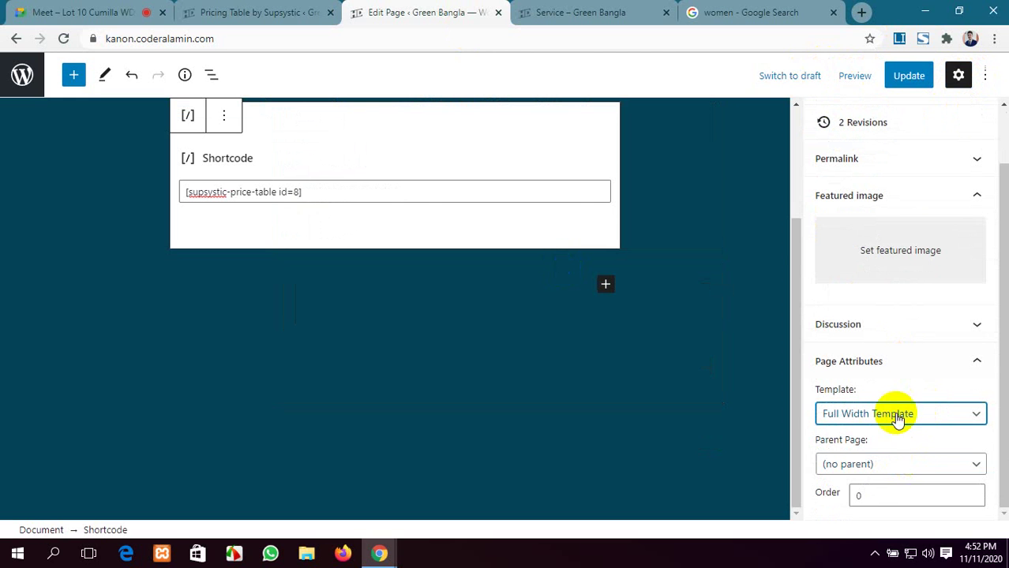
left_click(912, 76)
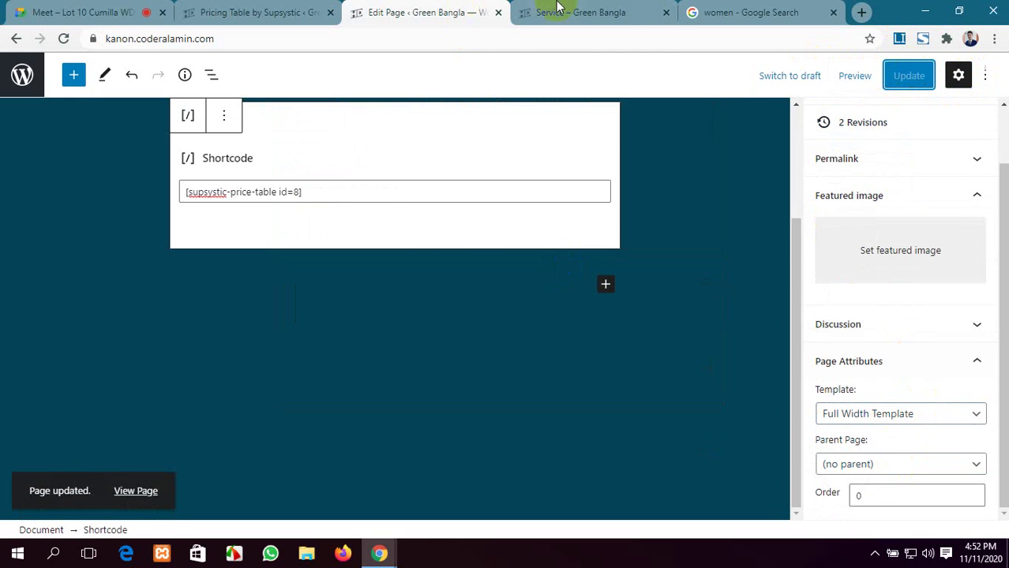
Step: Reload the live Service page and check how the pricing table columns are laid out
left_click(562, 12)
left_click(64, 37)
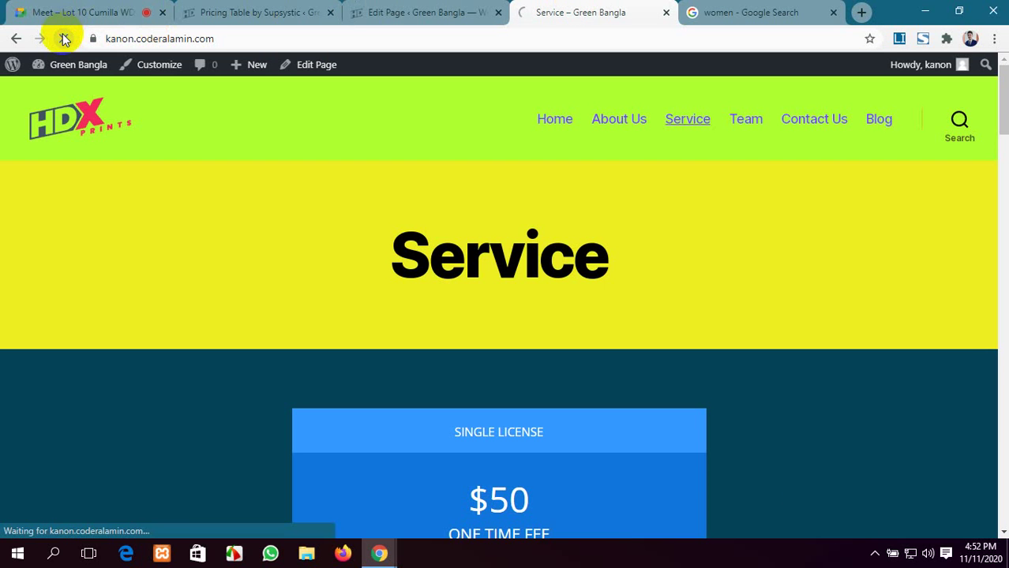
scroll(308, 254, "down", 8)
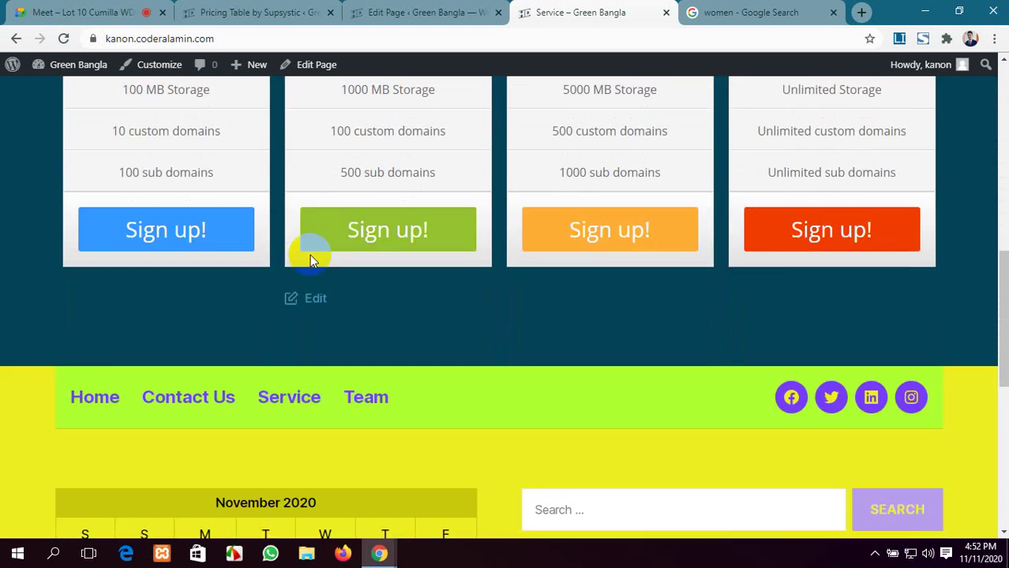
scroll(310, 255, "up", 5)
Step: Leave the template selection and reopen "amar table" for editing from the list of all tables
left_click(386, 10)
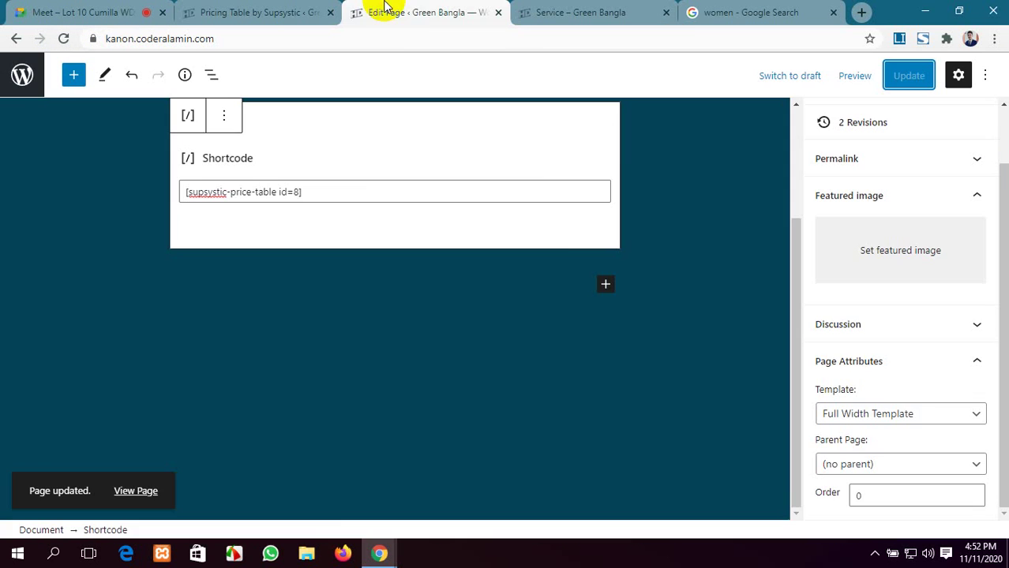
scroll(347, 180, "up", 3)
left_click(293, 9)
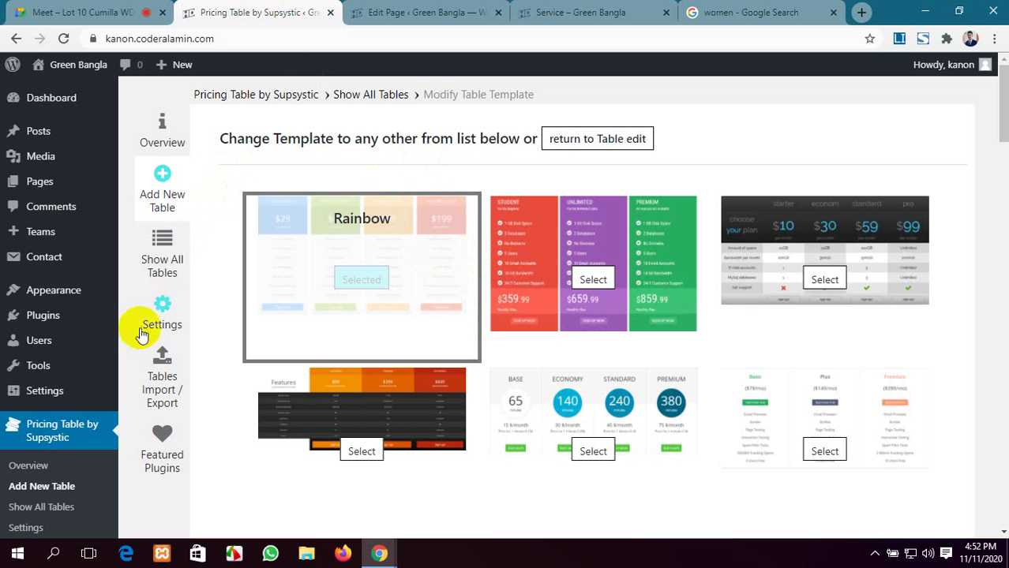
left_click(162, 268)
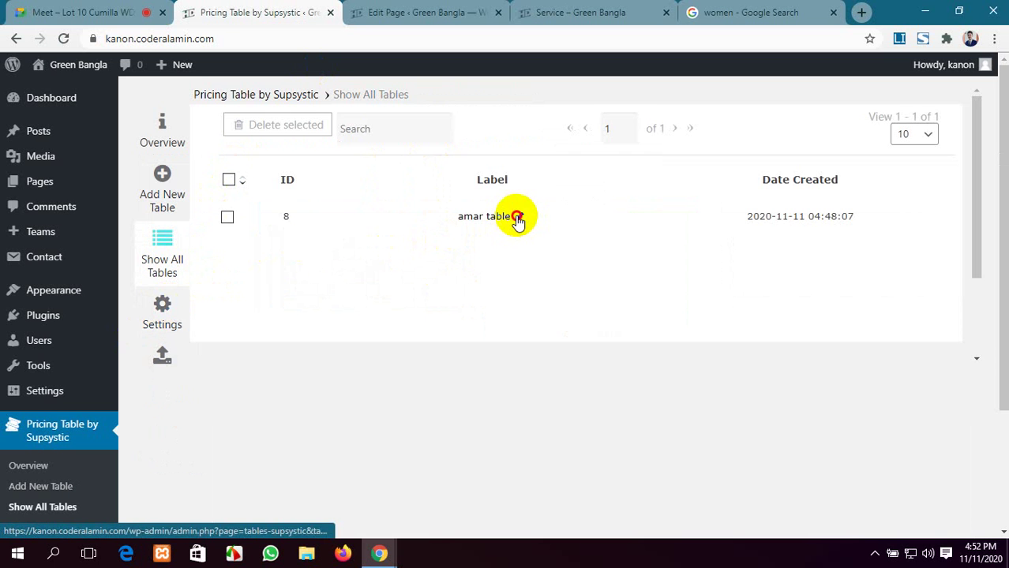
left_click(517, 218)
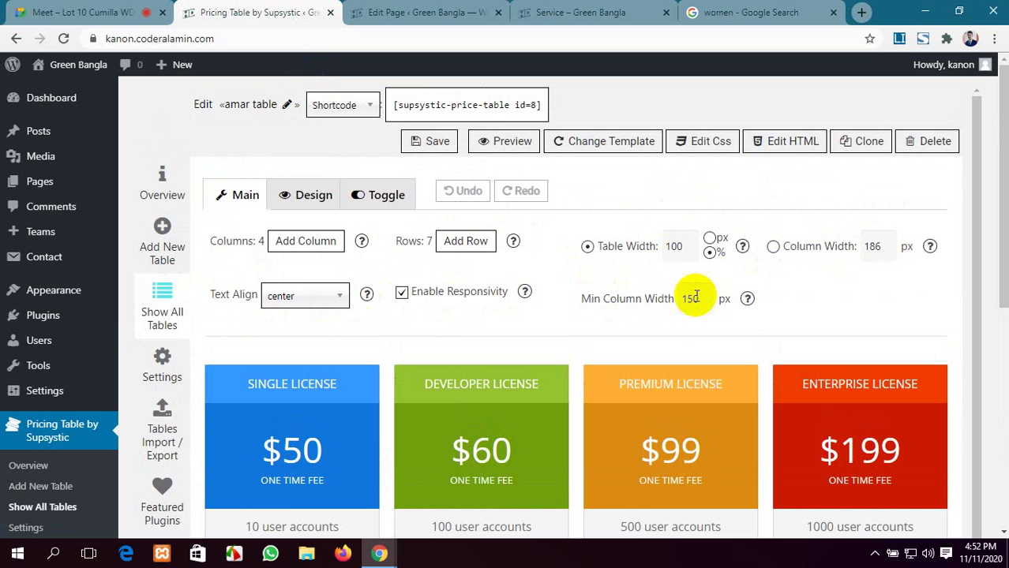
Step: Inspect the full-width pricing table on the live Service page, from its license headings to the sign-up buttons
left_click(447, 11)
left_click(586, 9)
scroll(526, 308, "down", 2)
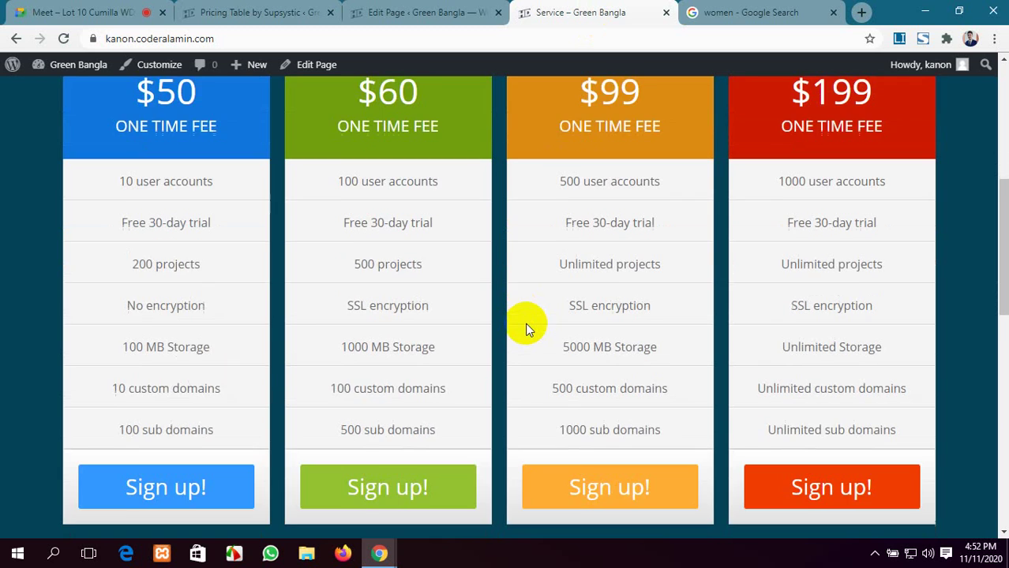
scroll(756, 315, "up", 3)
scroll(3, 284, "down", 10)
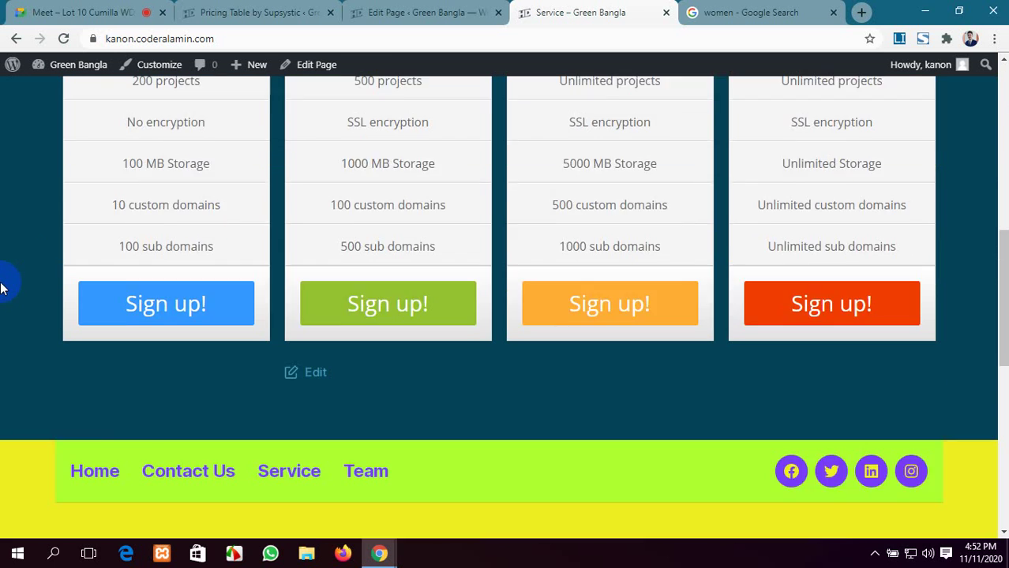
scroll(3, 289, "up", 4)
scroll(4, 289, "up", 4)
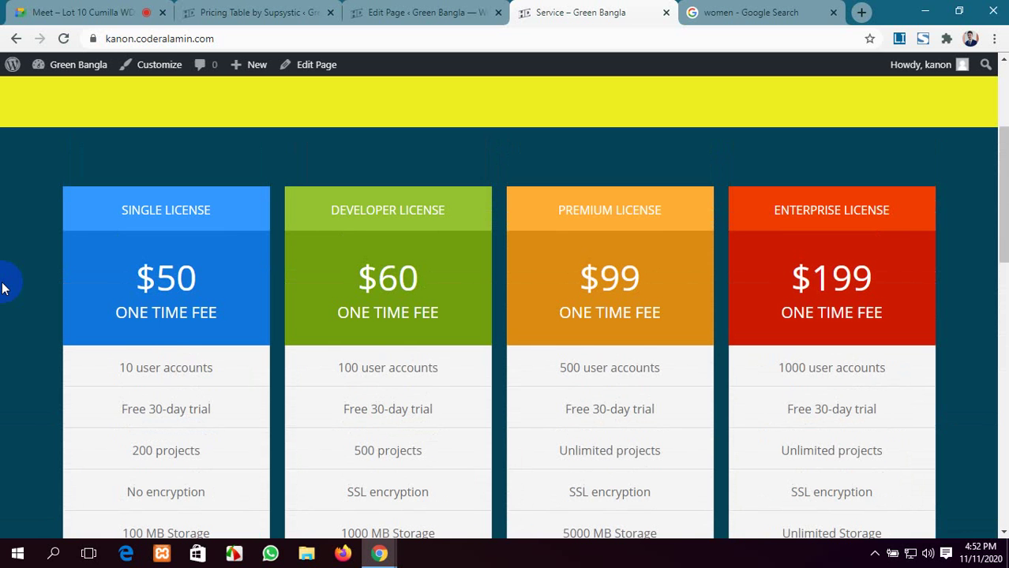
Step: Return to the "amar table" editor and examine the attributes of the $50 price in the Single License column
left_click(253, 12)
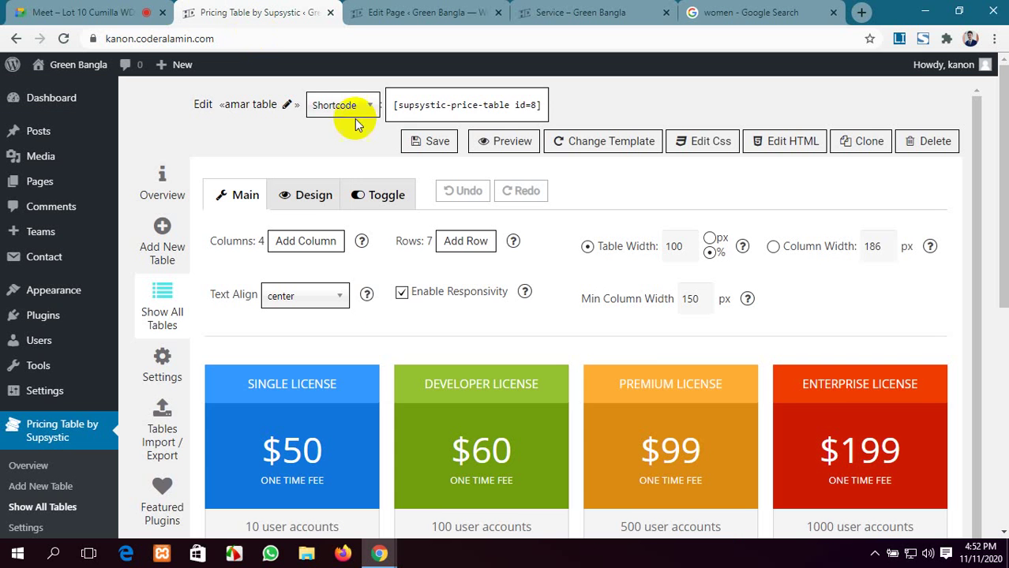
scroll(396, 401, "down", 1)
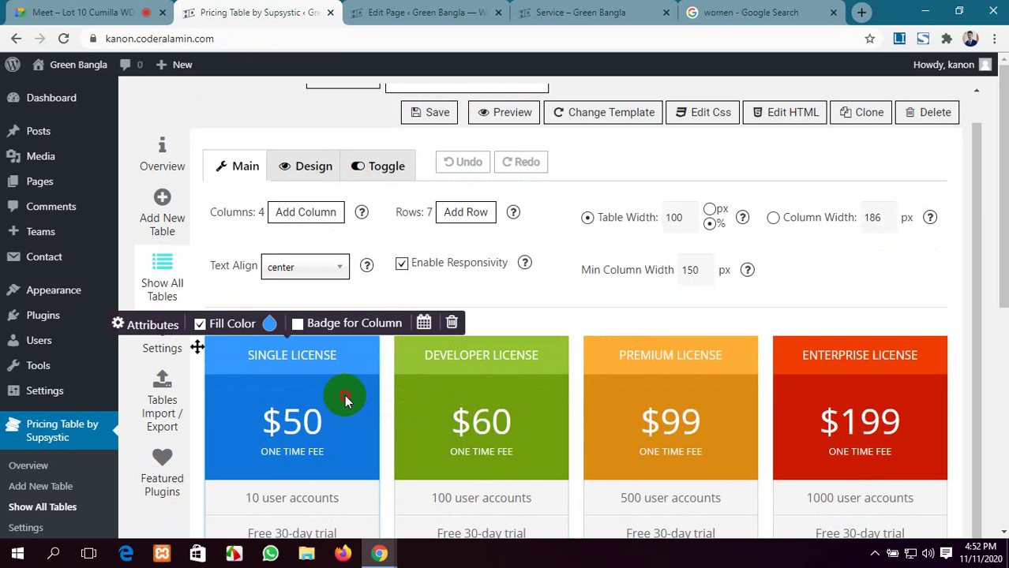
left_click(344, 400)
left_click(228, 354)
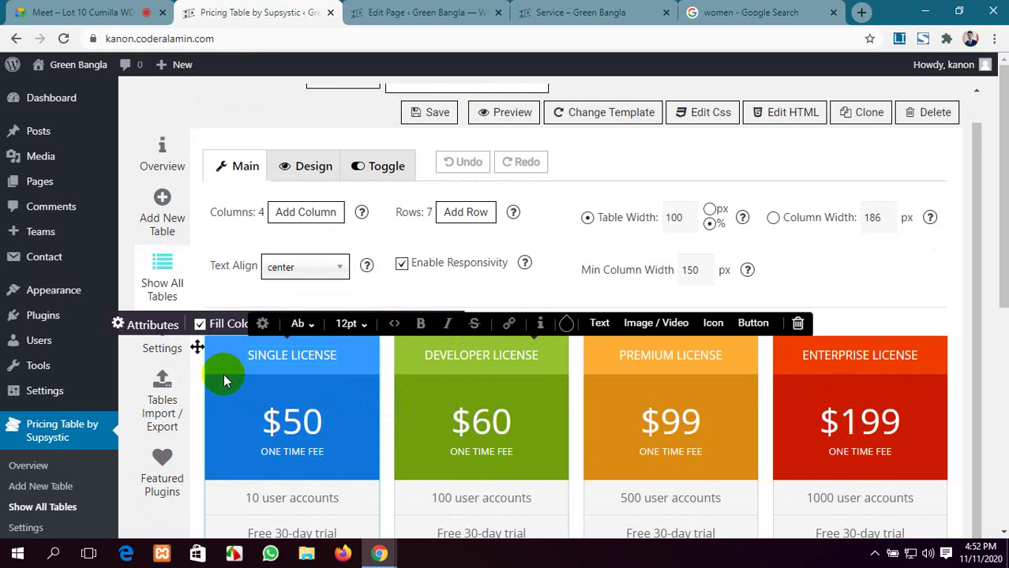
scroll(386, 416, "down", 3)
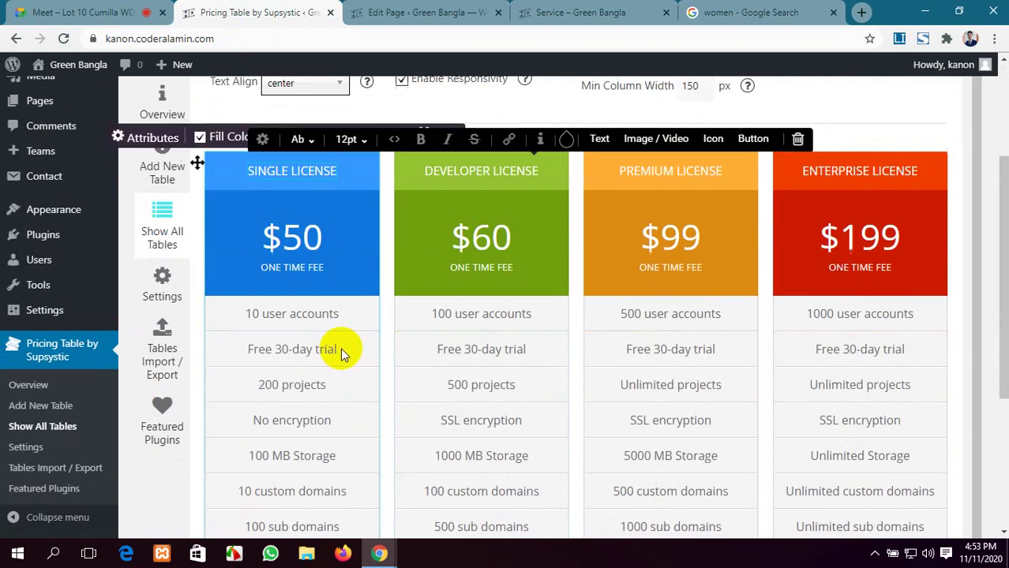
left_click(348, 257)
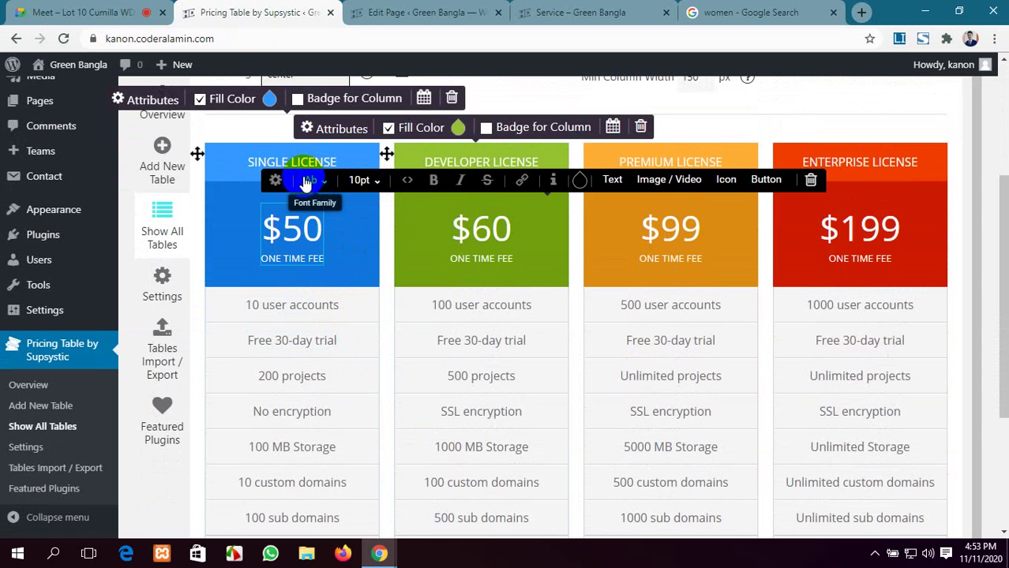
left_click(278, 181)
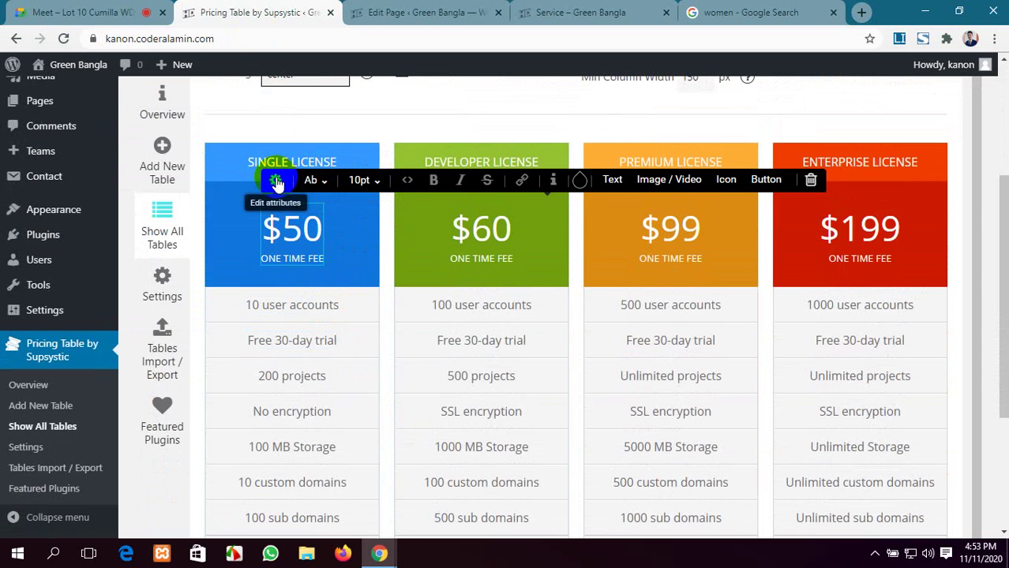
left_click(277, 182)
scroll(627, 292, "up", 2)
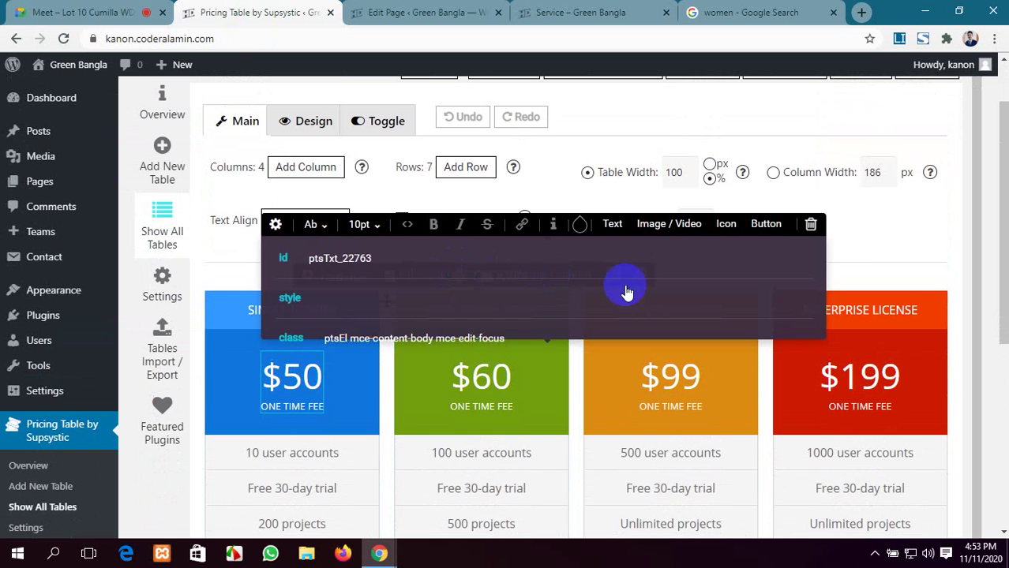
left_click(907, 244)
scroll(466, 188, "up", 1)
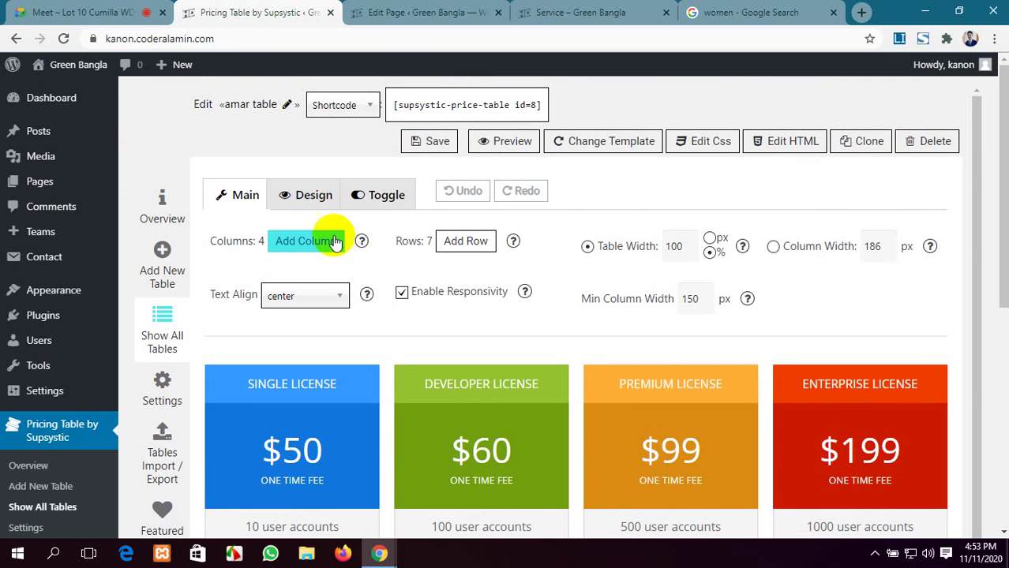
Step: Open the pricing table's design settings and review the font, colour and row options
left_click(304, 194)
scroll(497, 362, "down", 3)
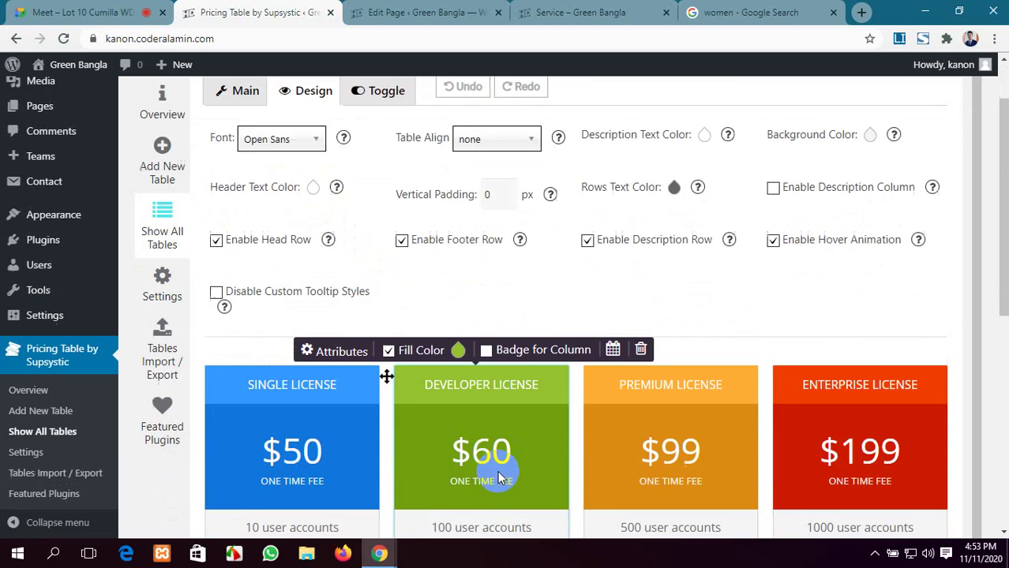
scroll(490, 474, "up", 2)
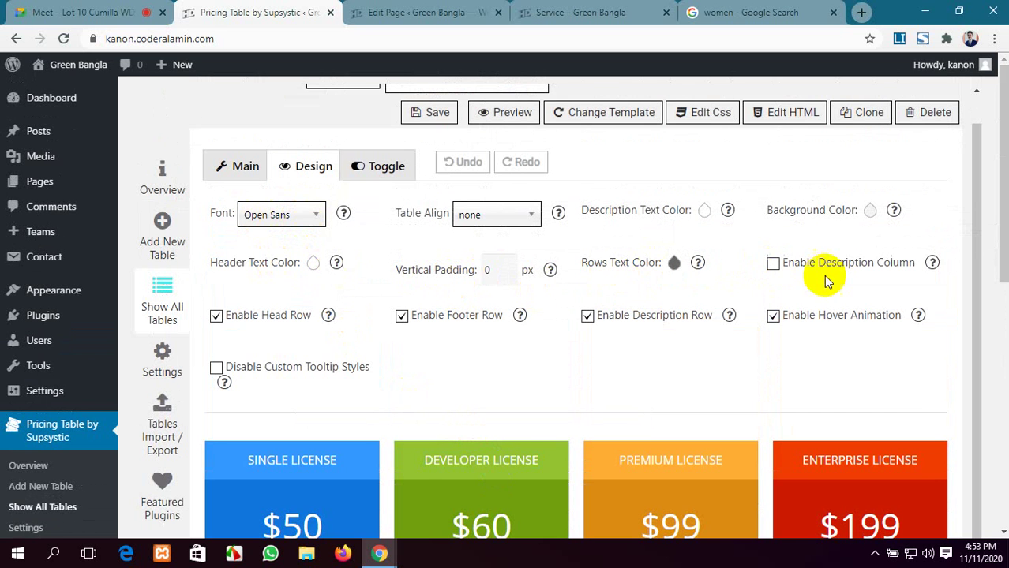
Step: Try the muted red a95656 as the table's background colour, accept the fill colour notice and check the rows
left_click(870, 211)
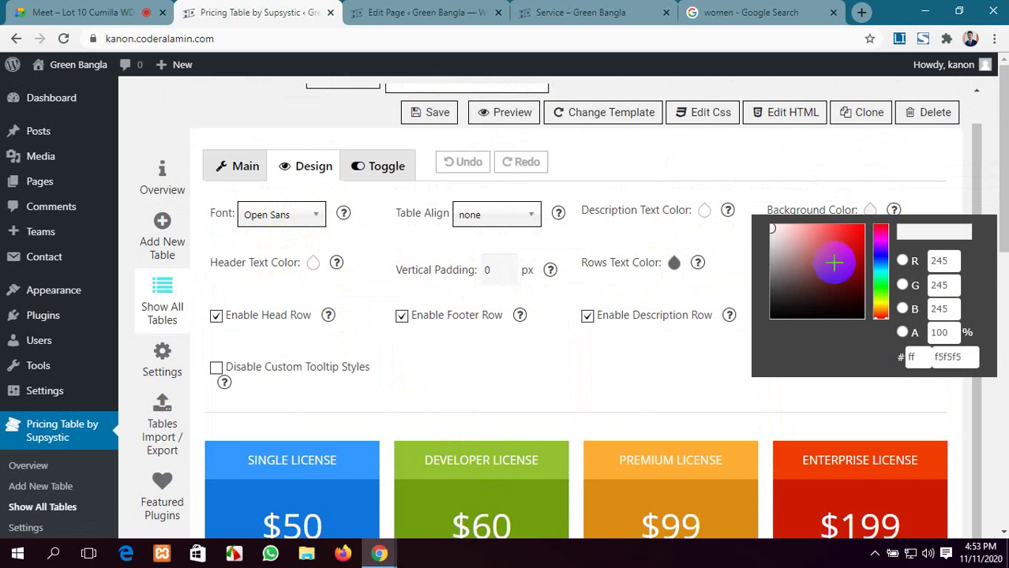
left_click(804, 283)
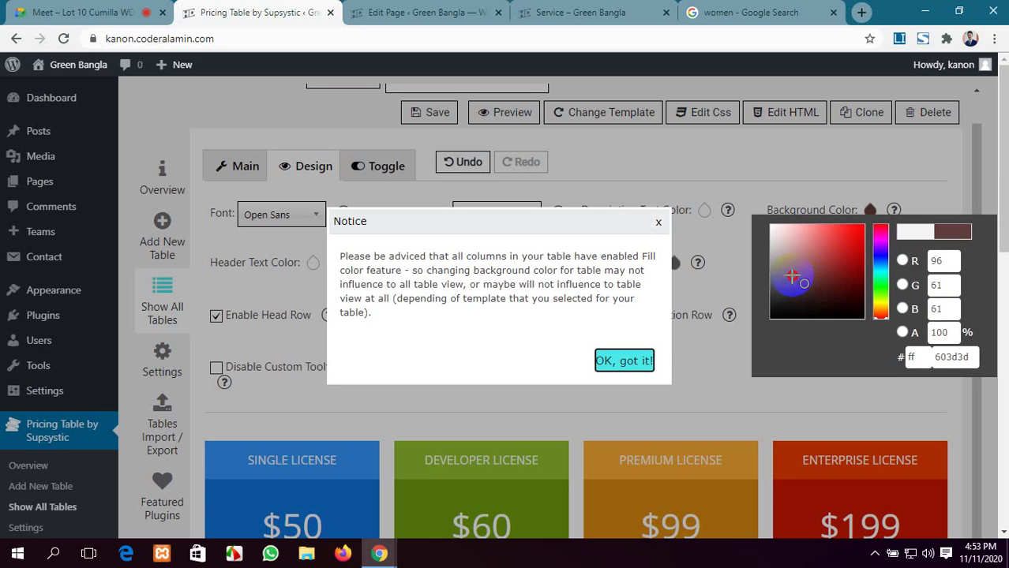
left_click(792, 275)
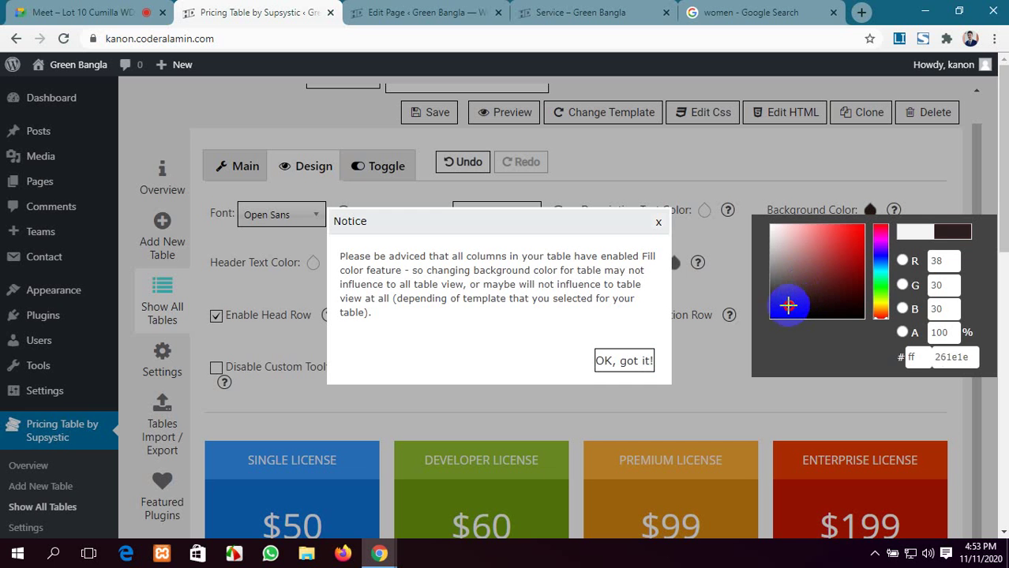
mouse_move(788, 305)
left_mouse_down()
mouse_move(788, 275)
mouse_move(816, 257)
left_mouse_up()
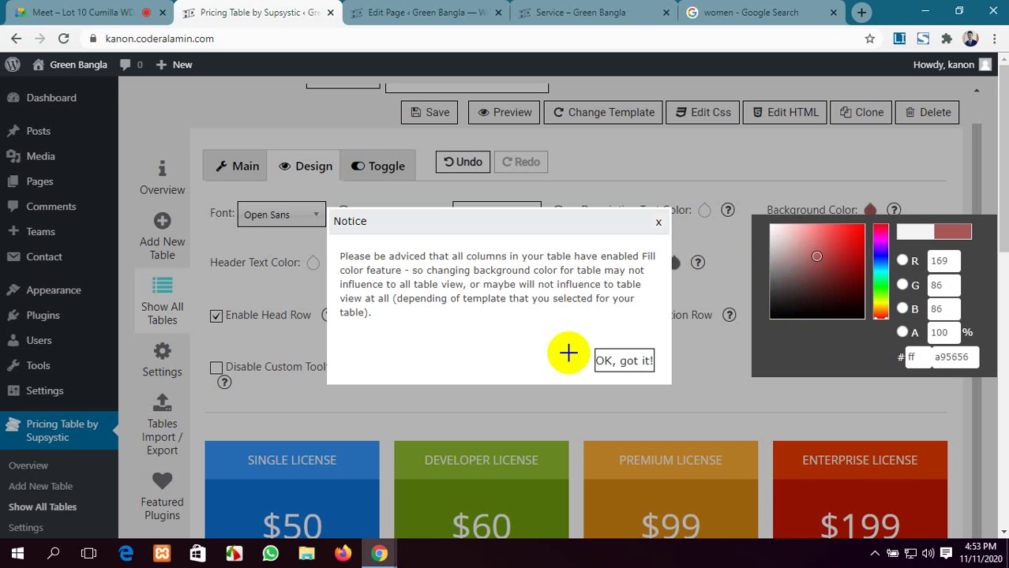
left_click(643, 360)
scroll(558, 354, "down", 4)
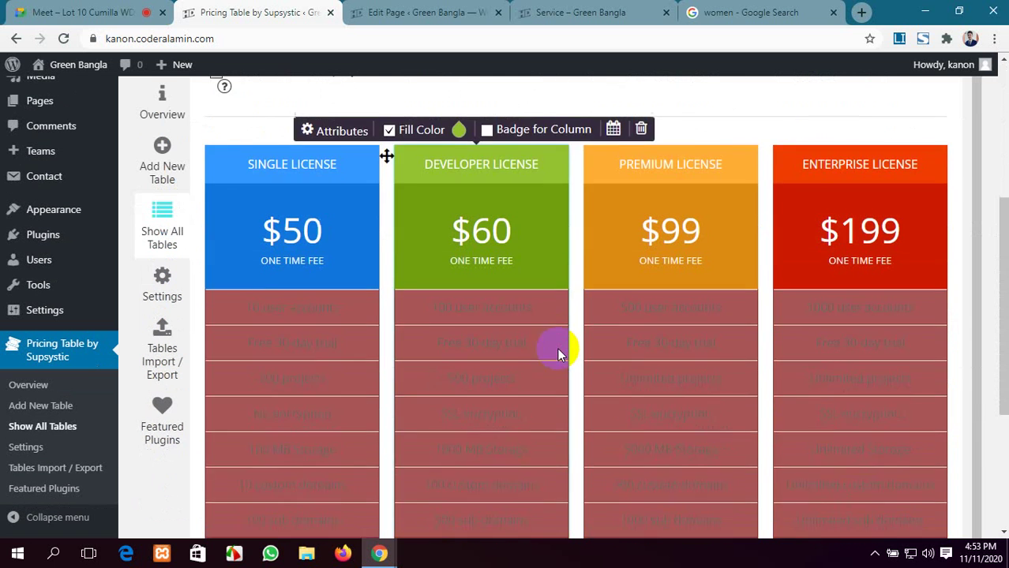
scroll(558, 354, "down", 2)
scroll(407, 259, "up", 1)
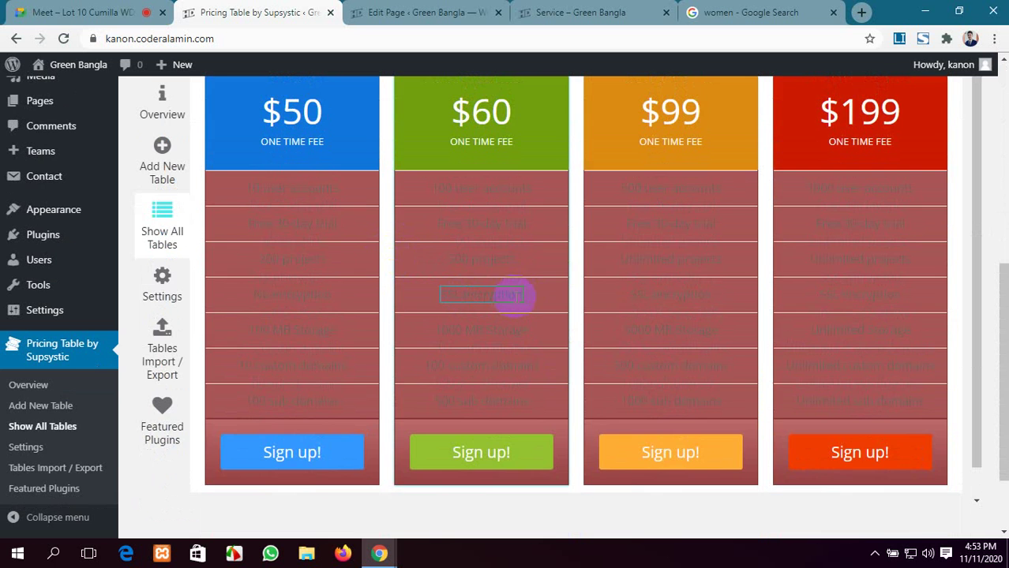
scroll(614, 327, "up", 5)
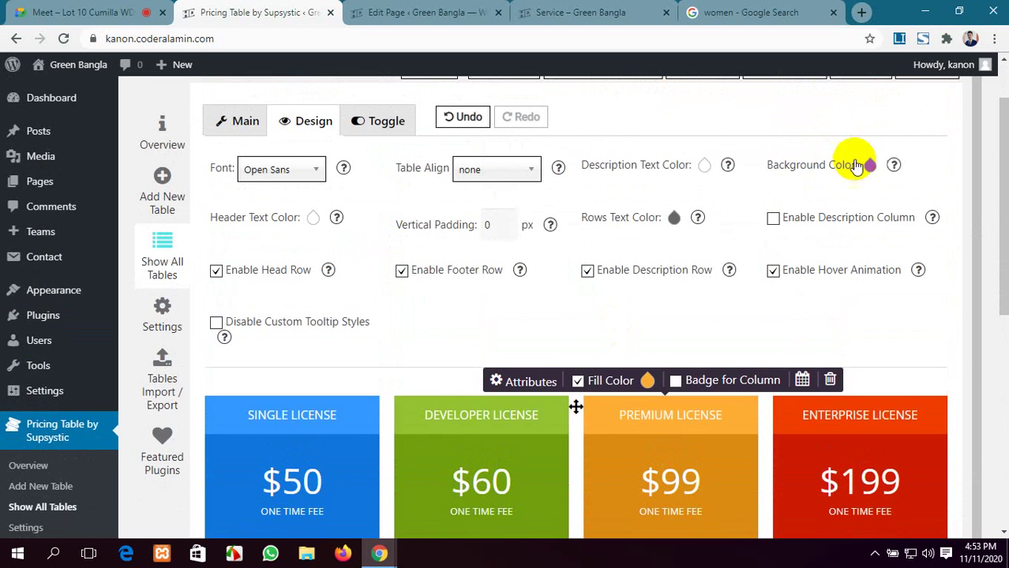
Step: Set the table's background colour to the light grey e6e8ed and check the feature rows in all columns
left_click(869, 166)
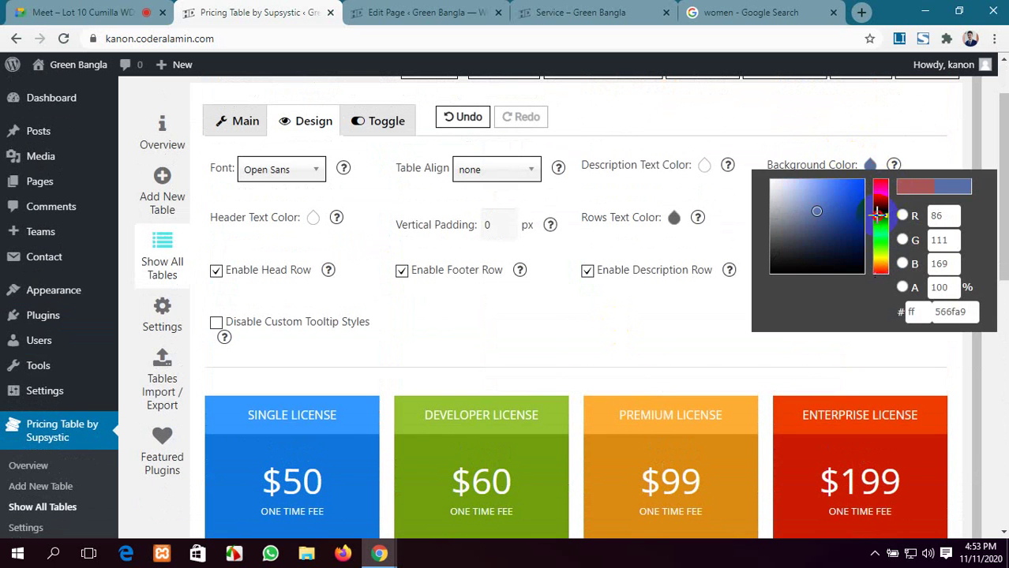
scroll(667, 264, "down", 5)
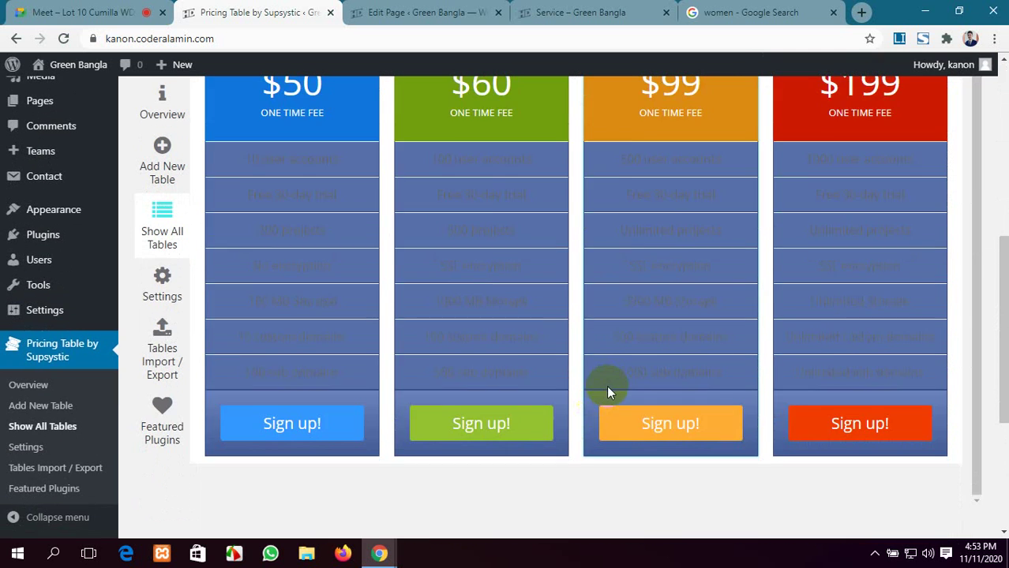
scroll(608, 392, "up", 5)
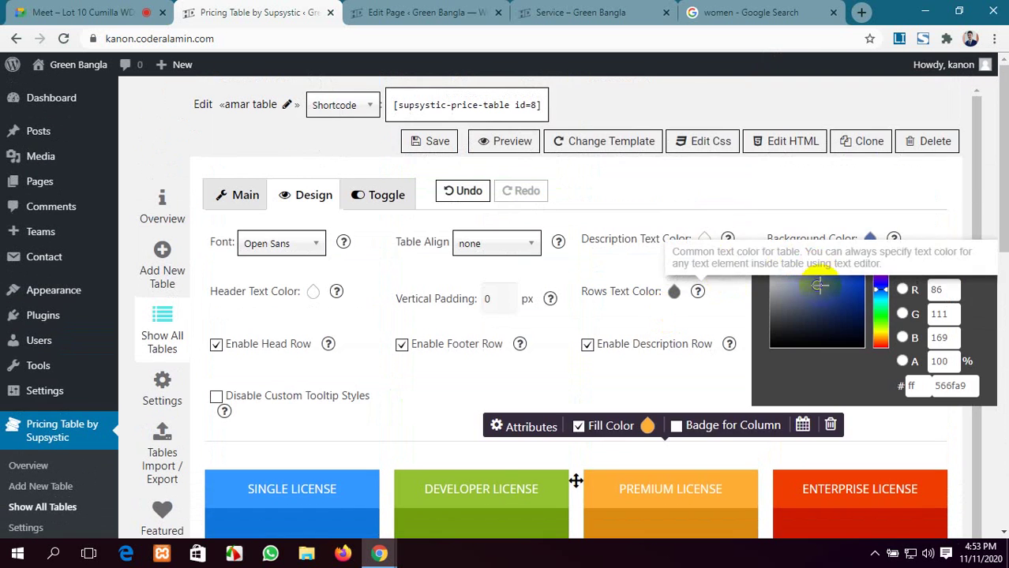
left_click_drag(818, 286, 772, 260)
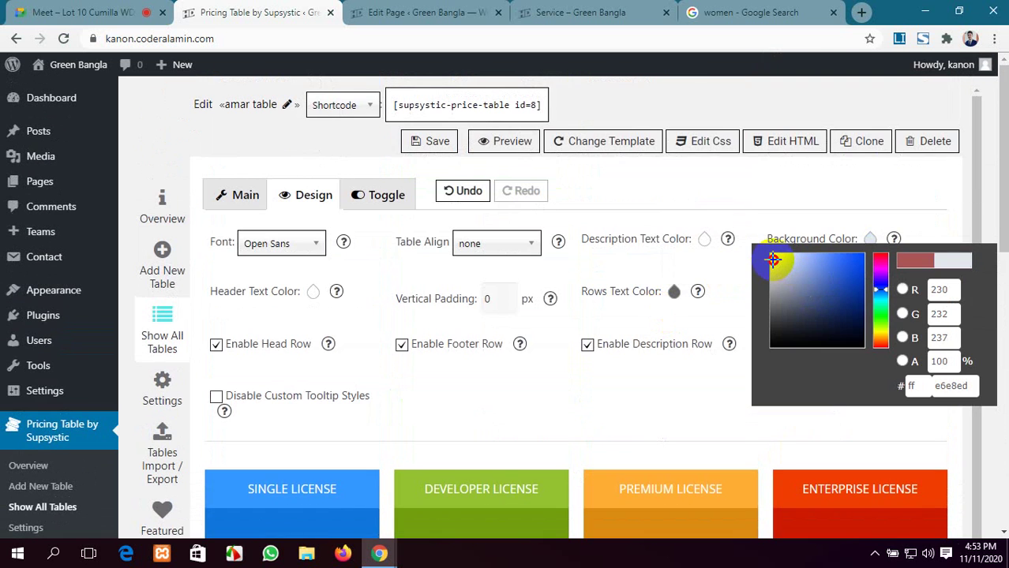
scroll(574, 430, "down", 4)
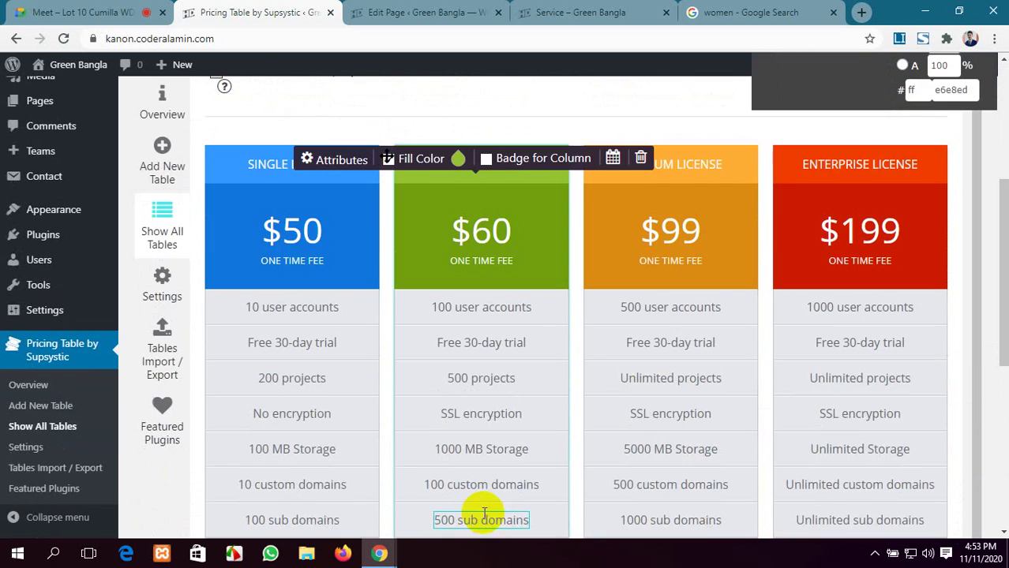
scroll(596, 395, "up", 4)
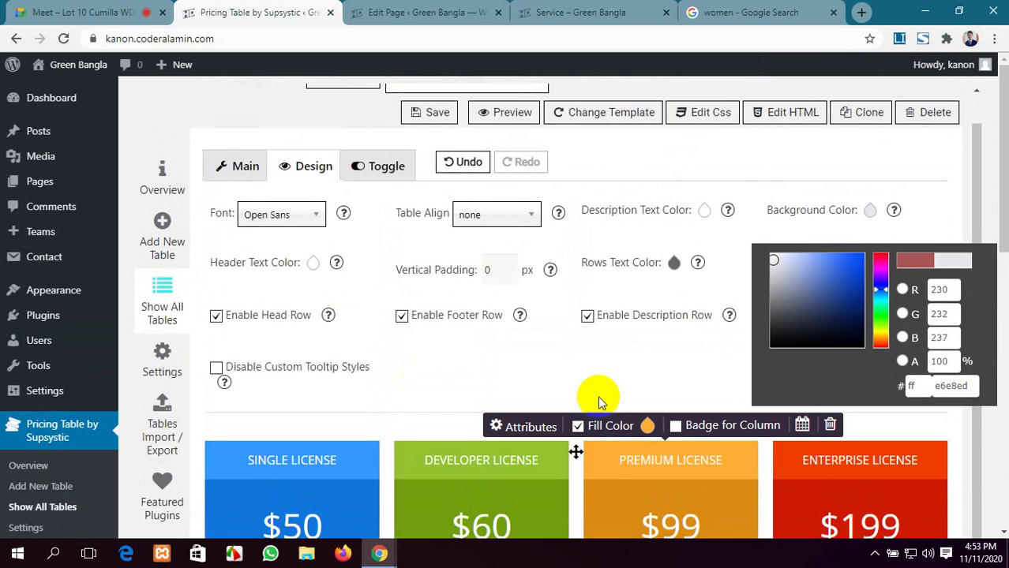
scroll(639, 371, "down", 8)
scroll(636, 365, "up", 7)
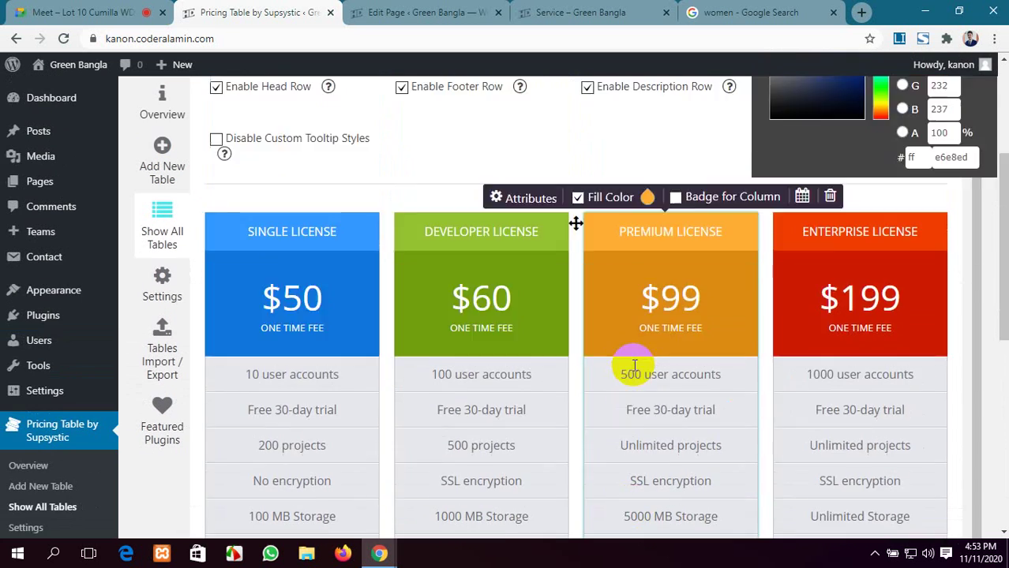
left_click(677, 311)
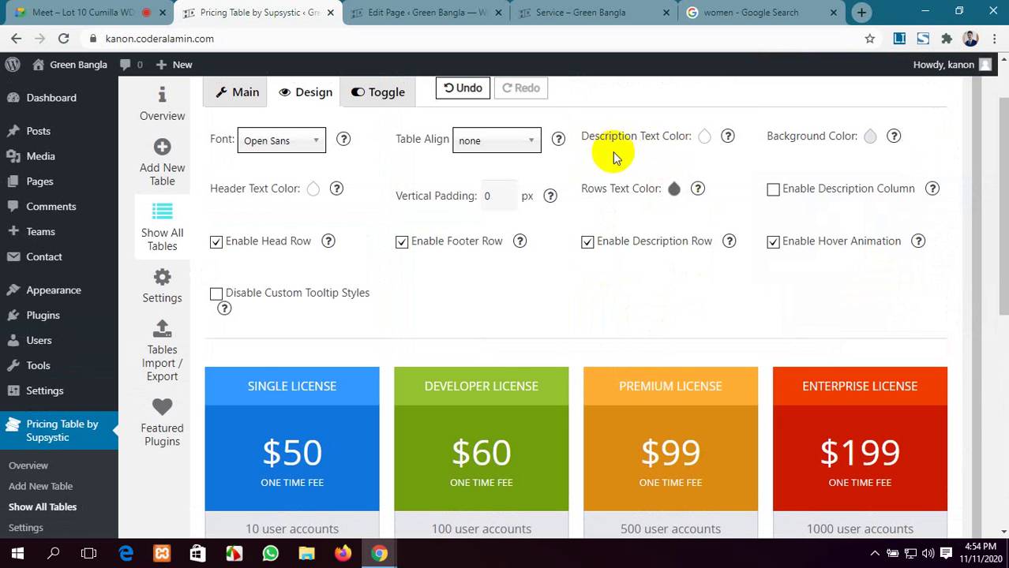
Step: Save the design changes to the pricing table "amar table"
scroll(259, 189, "up", 1)
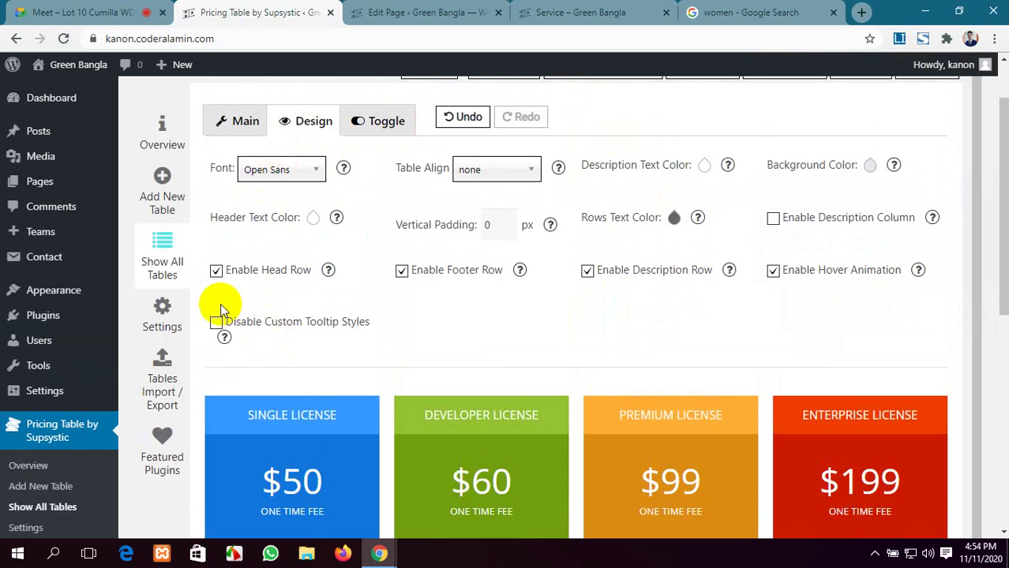
scroll(222, 310, "down", 1)
scroll(221, 310, "up", 1)
scroll(220, 309, "up", 2)
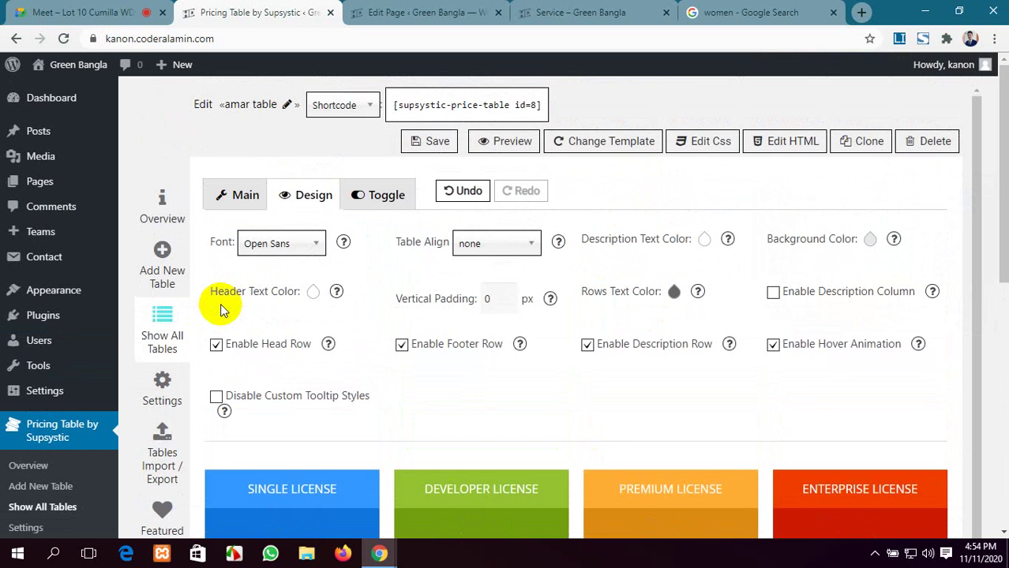
scroll(222, 310, "down", 1)
scroll(225, 269, "up", 1)
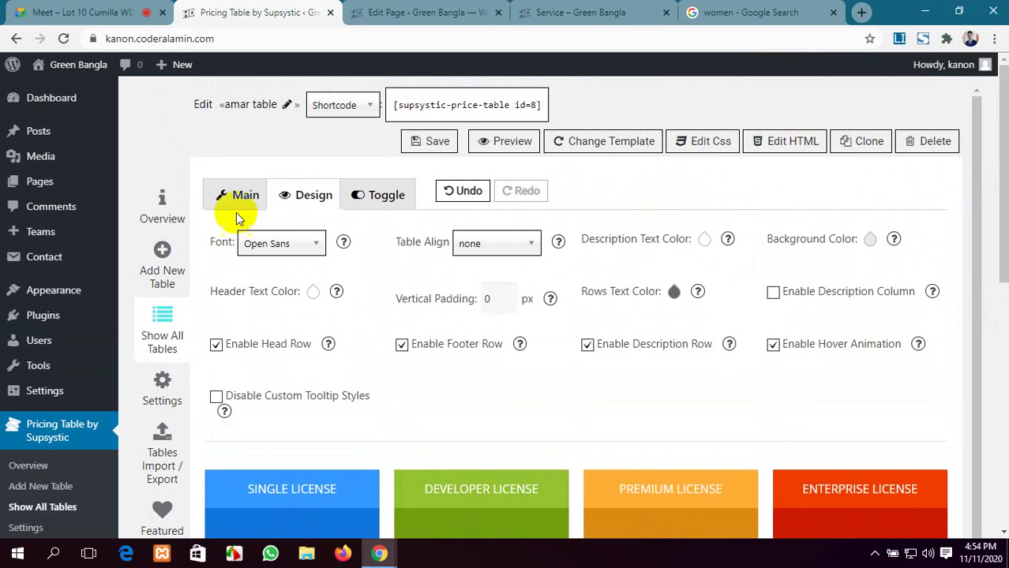
left_click(431, 140)
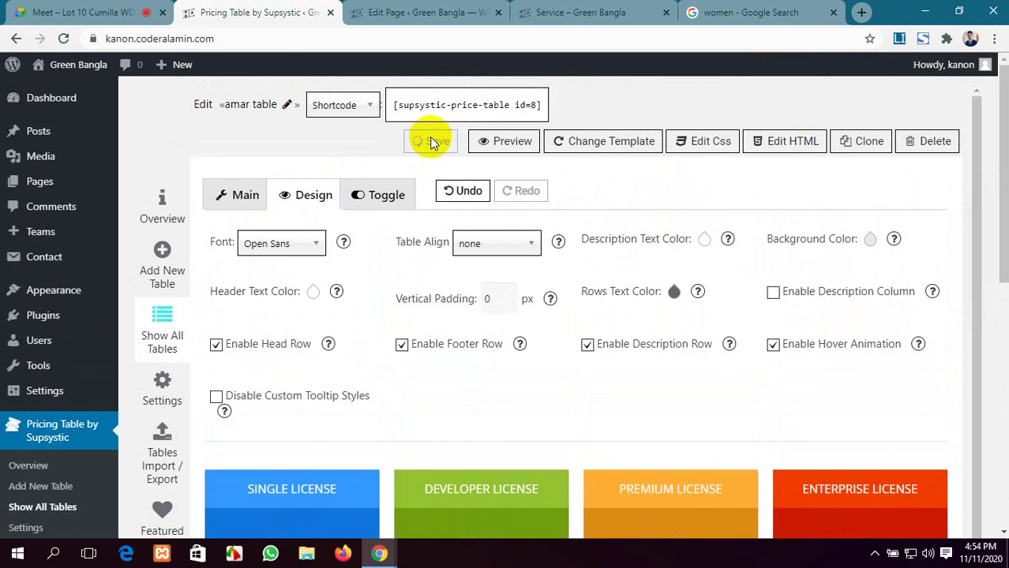
Step: Reload the live Service page and inspect the recoloured pricing table down to its sign-up buttons
left_click(569, 12)
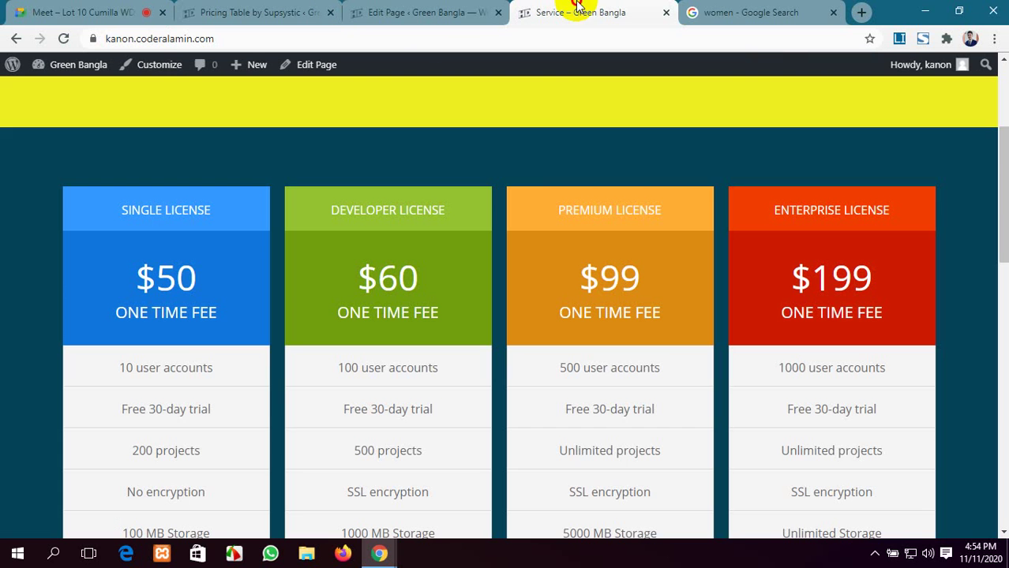
left_click(64, 39)
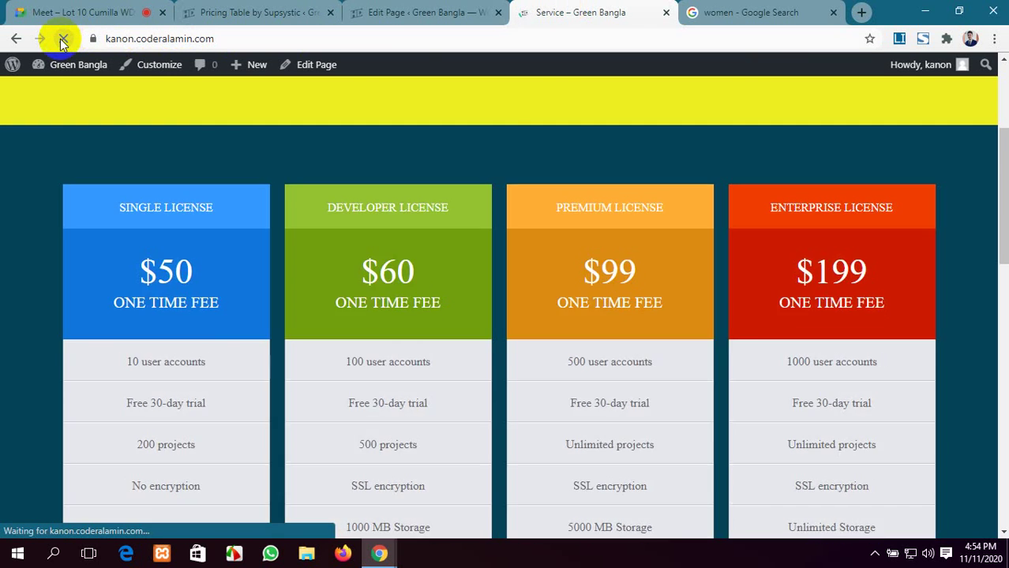
scroll(591, 395, "down", 2)
scroll(592, 395, "down", 2)
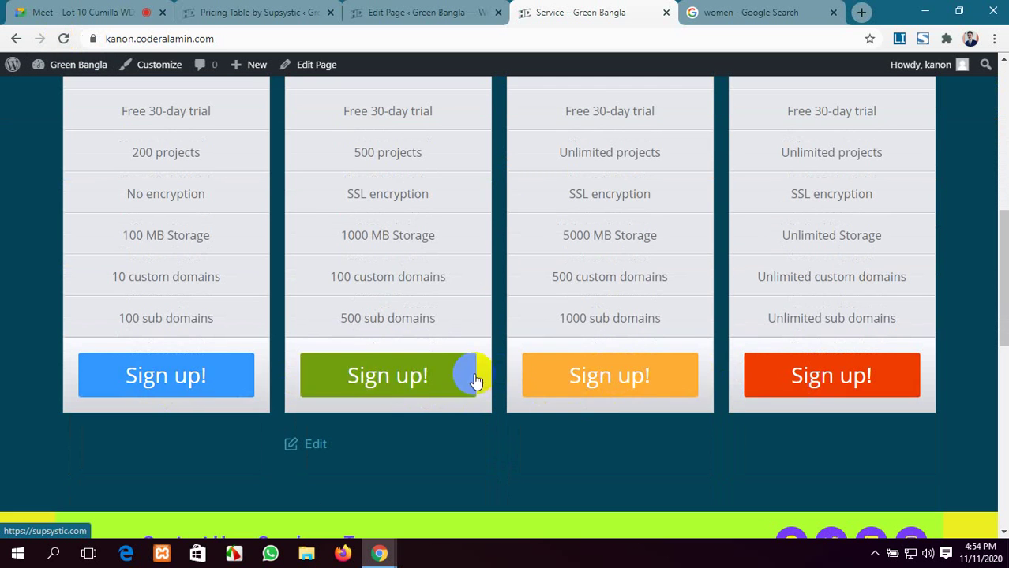
scroll(300, 378, "up", 5)
Step: Try the muted pink b67fad as the text colour of the Single License sign-up button in the pricing table editor
left_click(387, 9)
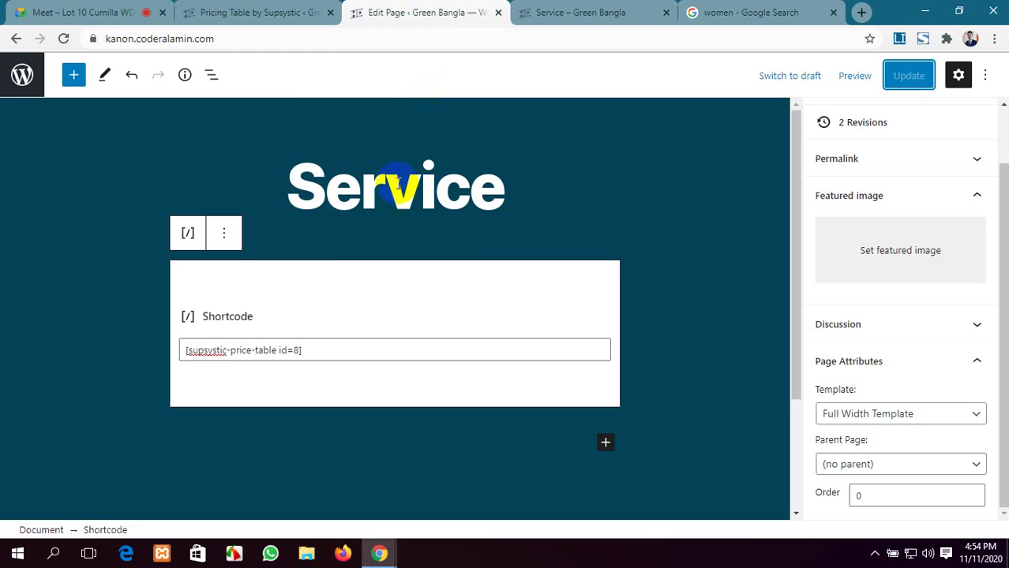
left_click(245, 14)
scroll(314, 382, "down", 7)
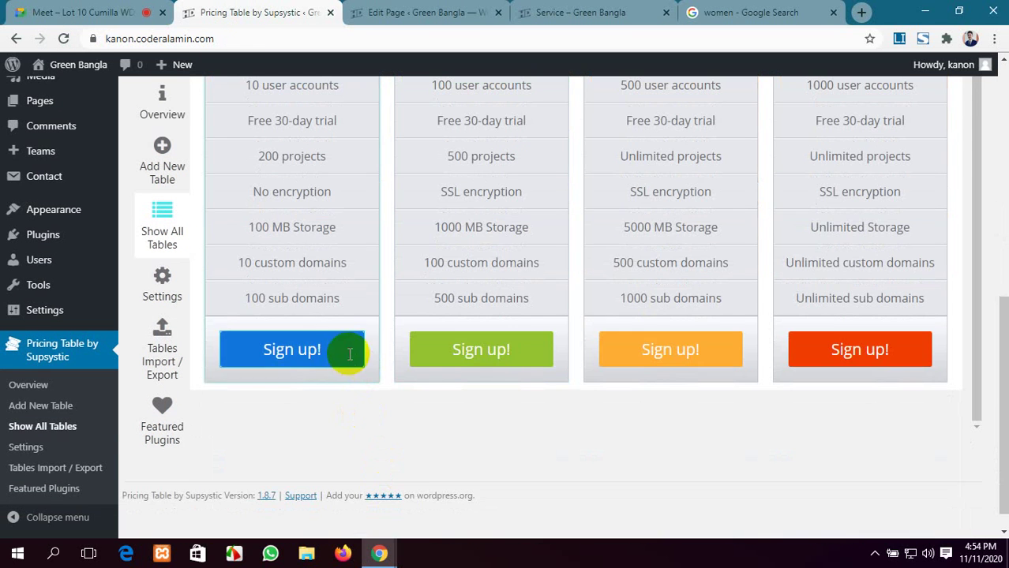
left_click(345, 345)
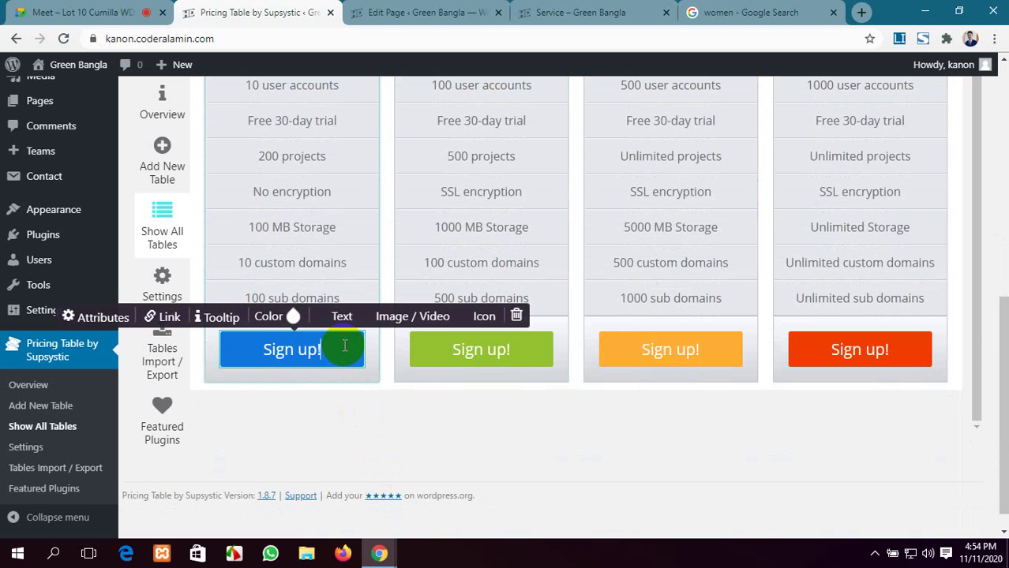
left_click(293, 317)
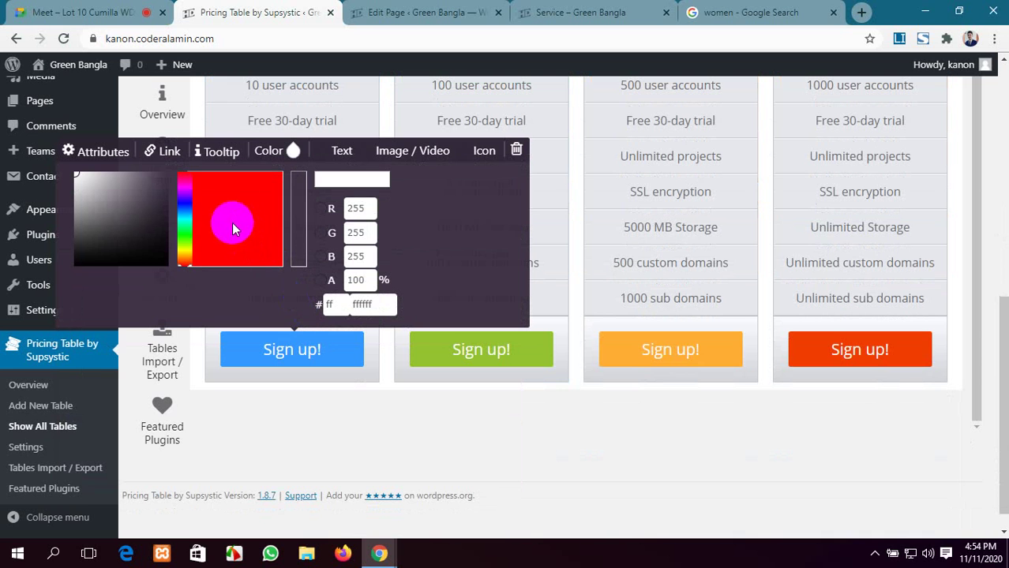
left_click(186, 199)
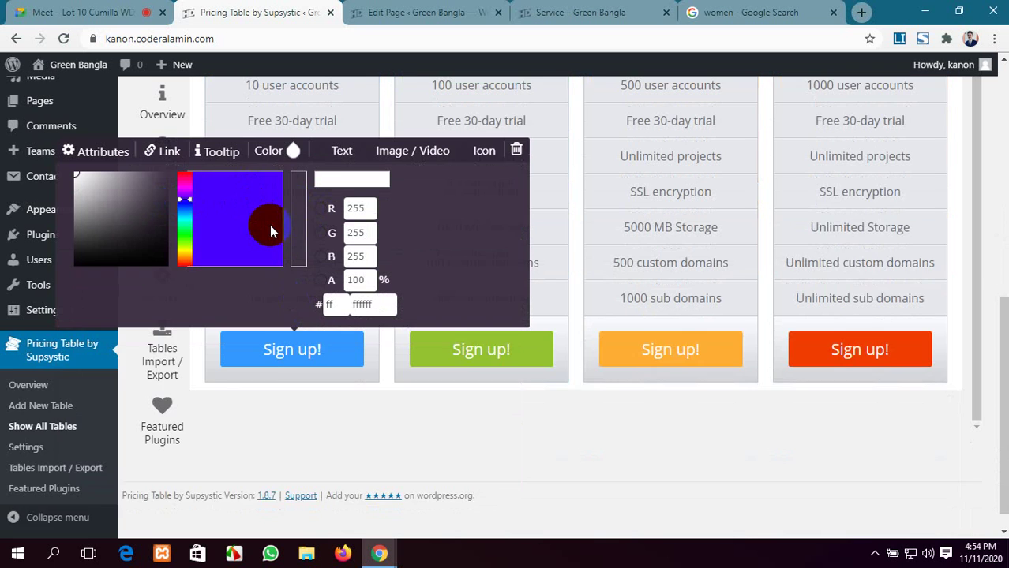
scroll(269, 225, "up", 1)
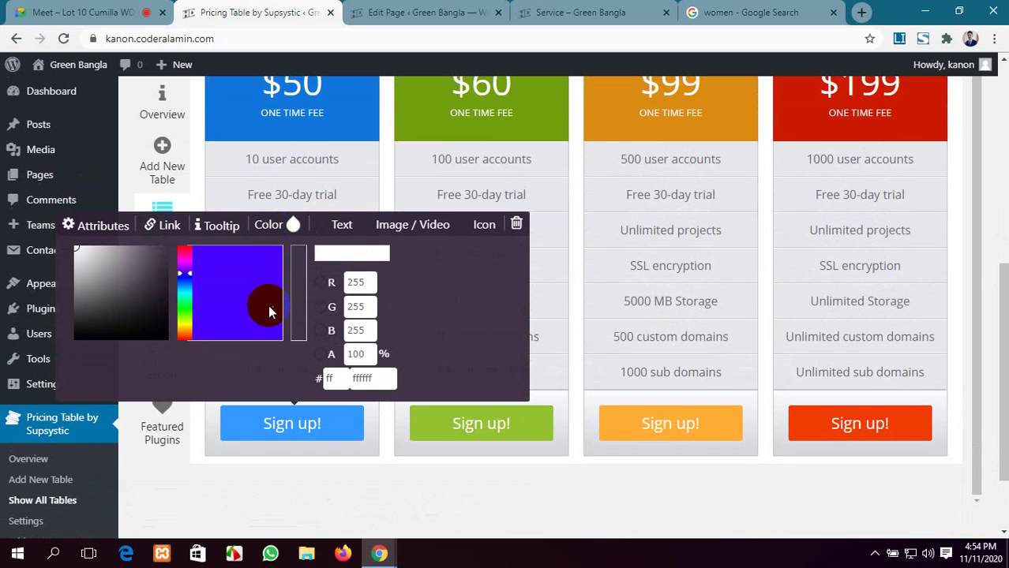
left_click(187, 261)
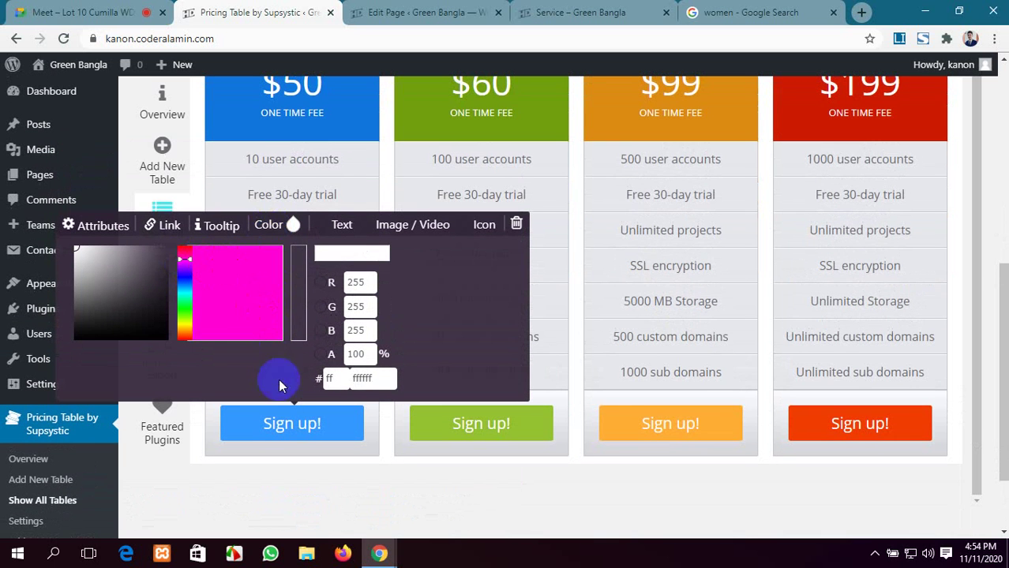
left_click(355, 371)
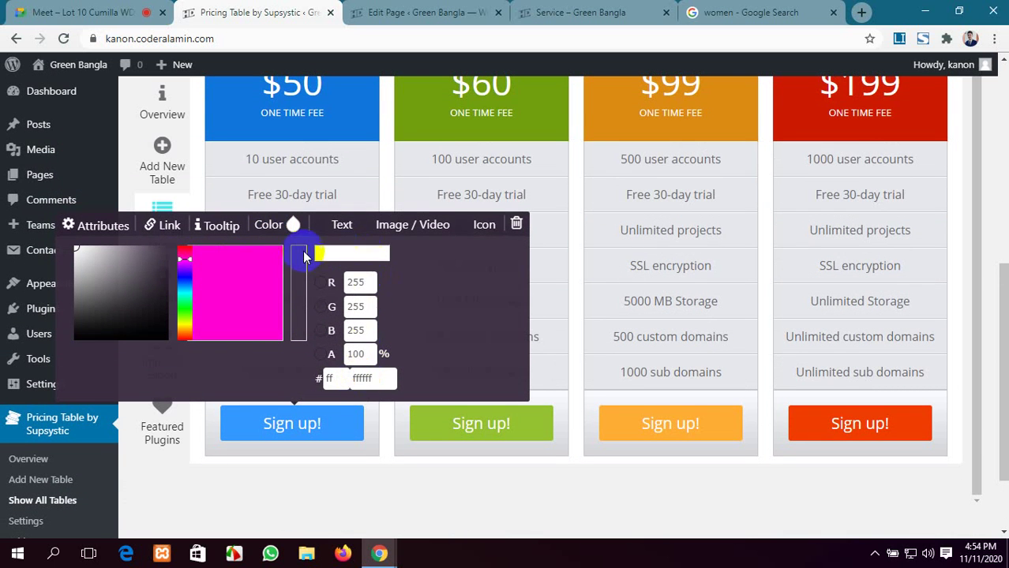
left_click(101, 272)
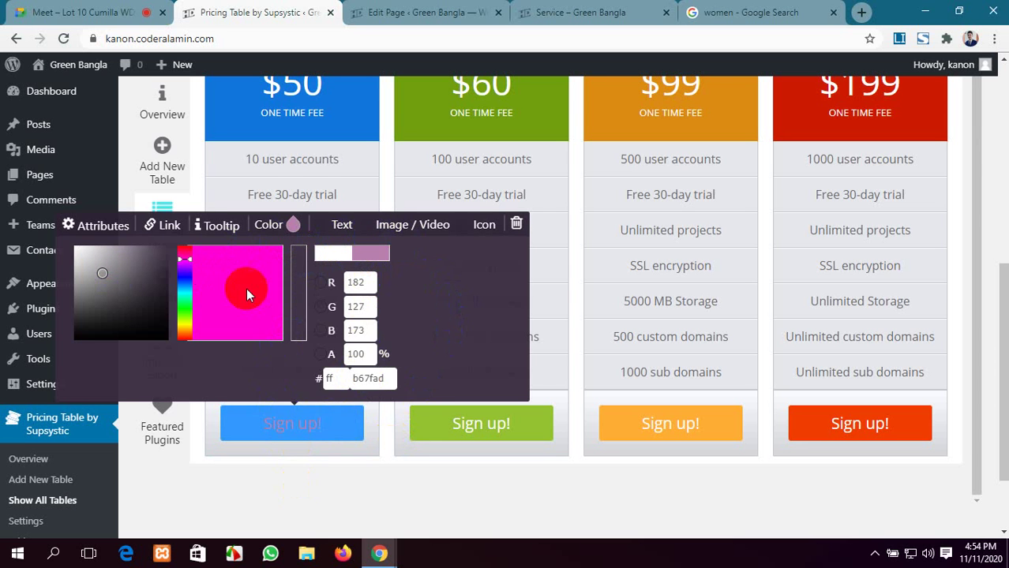
Step: Set the Single License sign-up button's text colour to the near-white e7f2ec and save the pricing table "amar table"
left_click_drag(184, 264, 181, 297)
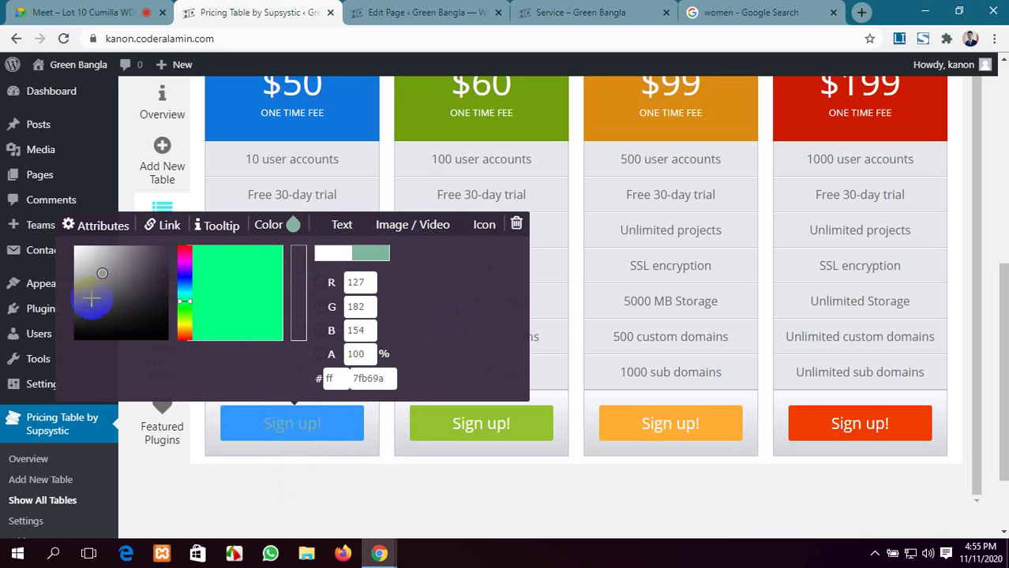
left_click(117, 286)
left_click(82, 255)
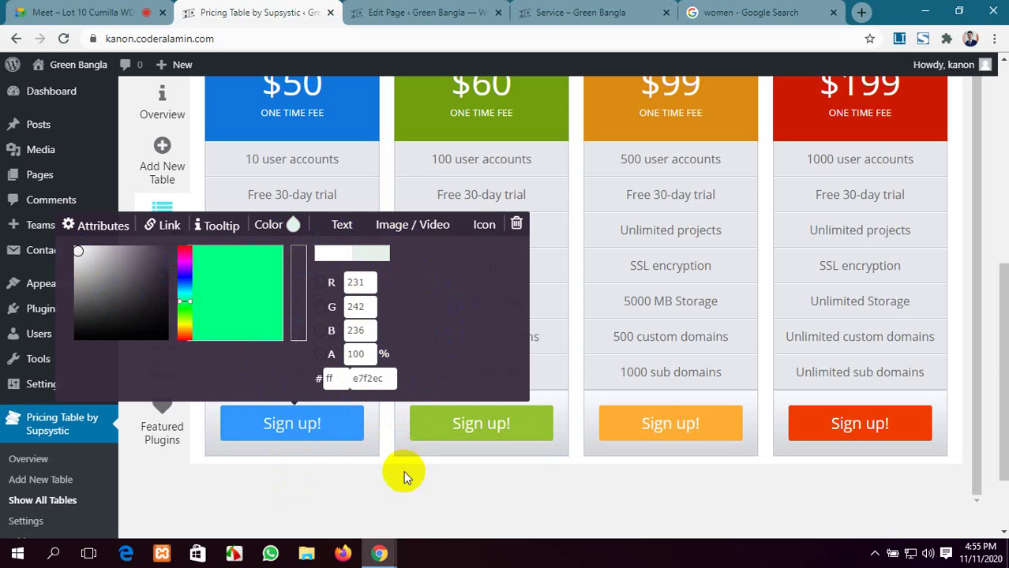
left_click(412, 521)
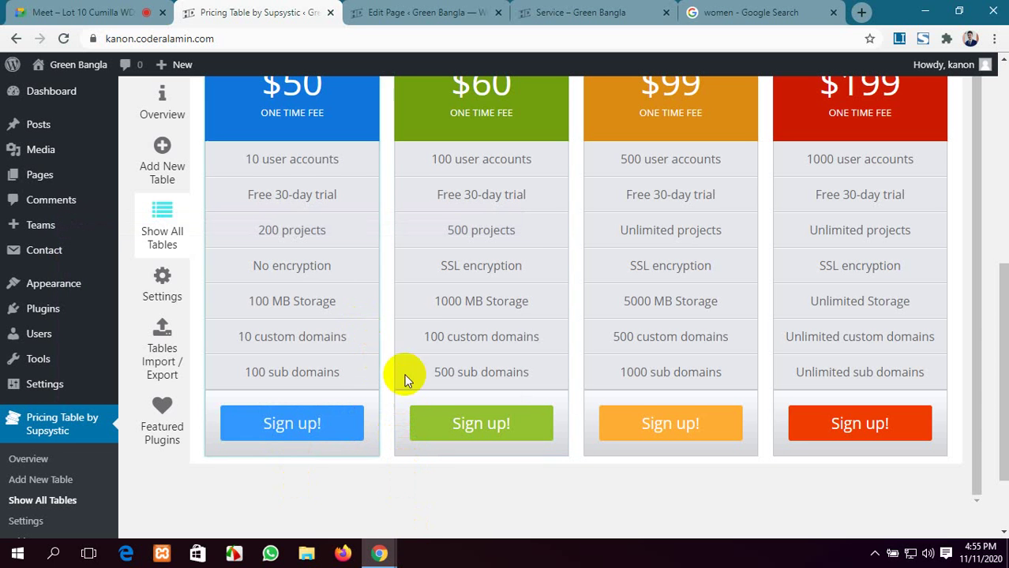
scroll(597, 283, "up", 5)
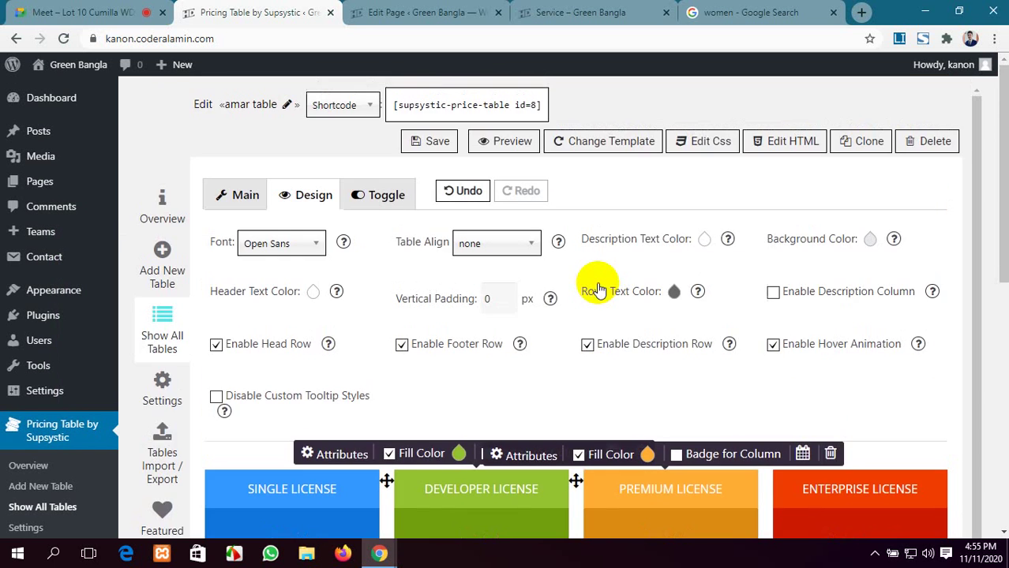
left_click(430, 142)
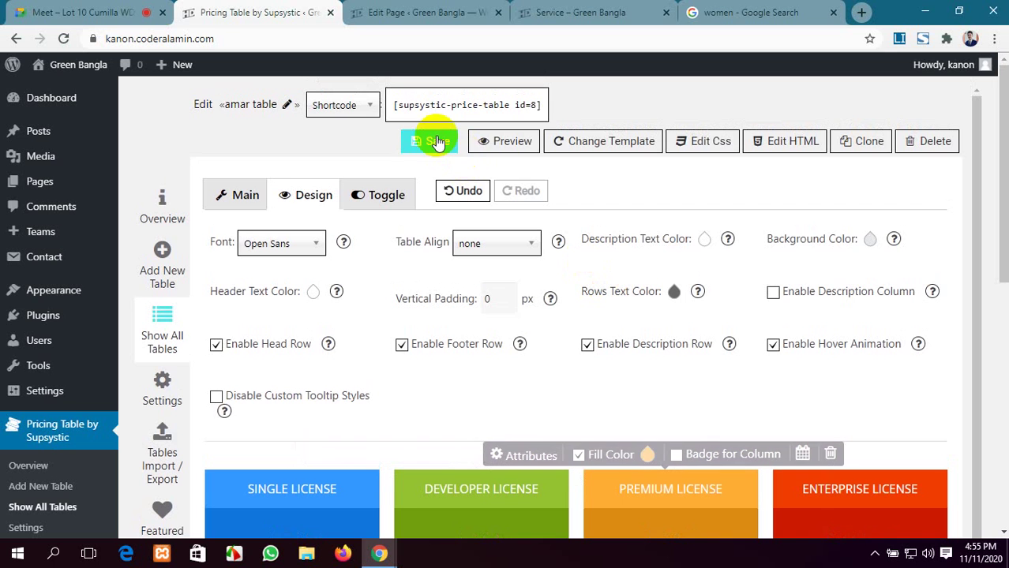
Step: Reload the live Service page and check the pricing table down to its sign-up buttons
left_click(551, 9)
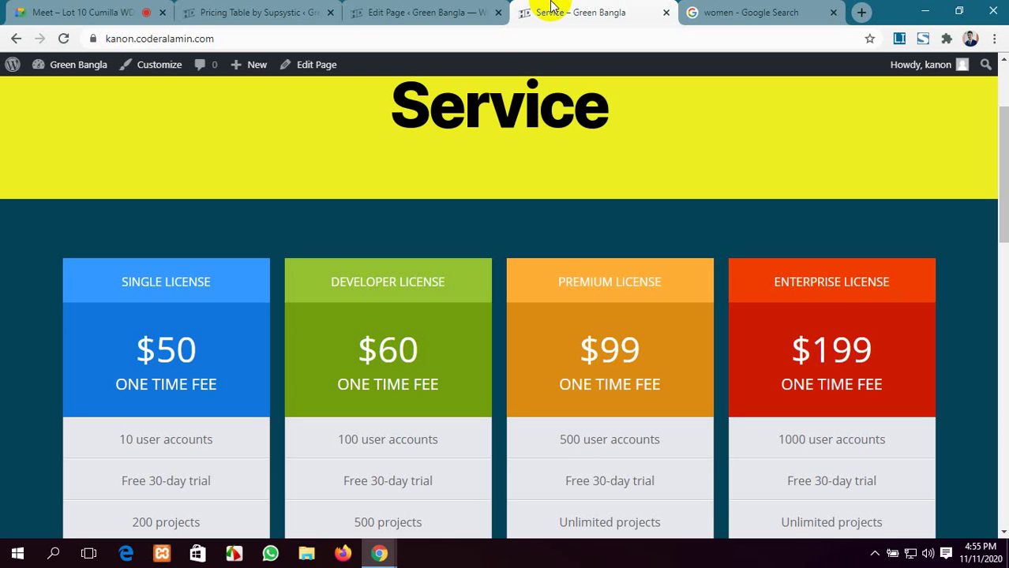
left_click(65, 39)
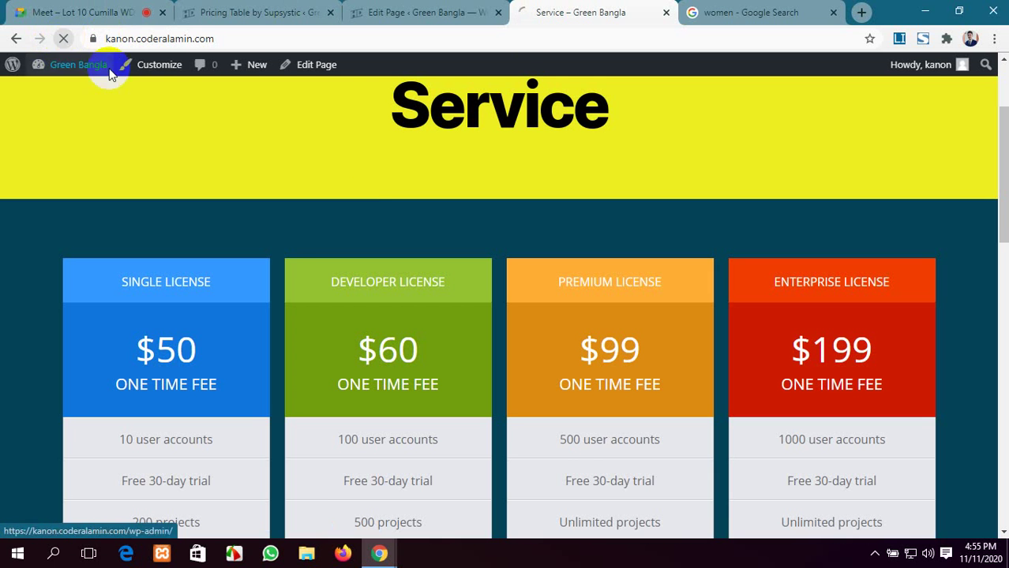
scroll(377, 171, "down", 3)
scroll(377, 172, "down", 4)
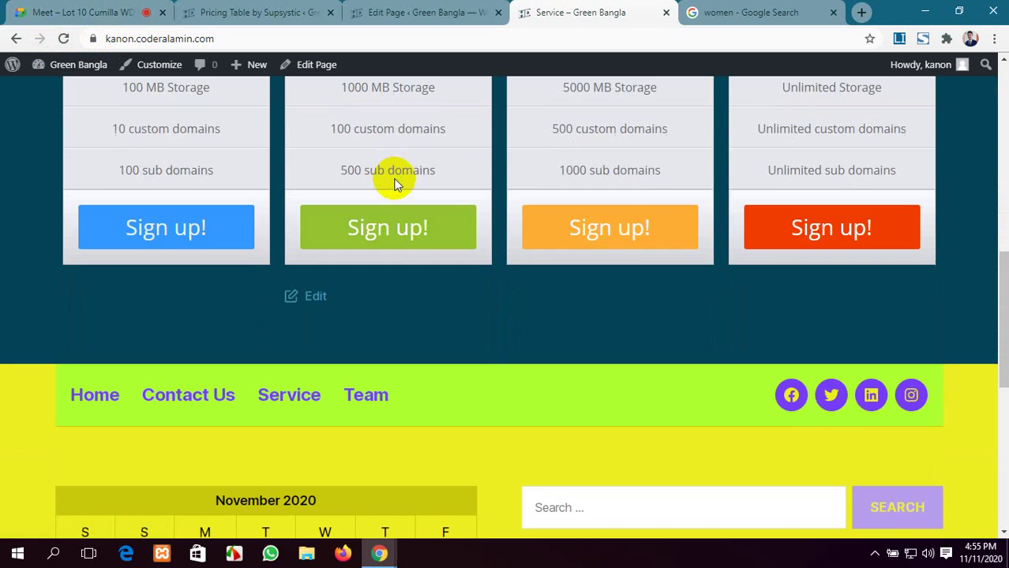
scroll(558, 324, "up", 3)
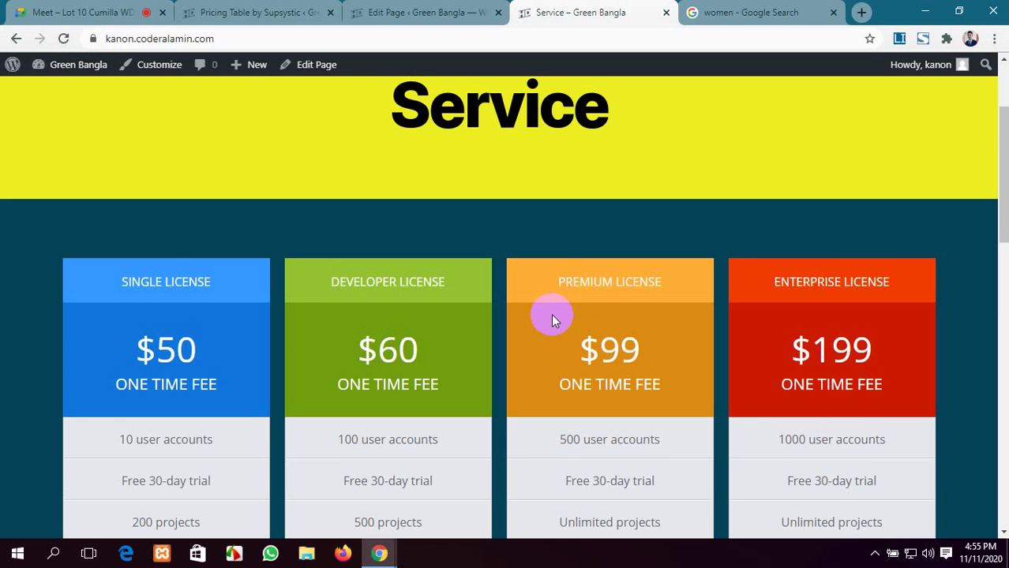
left_click(95, 8)
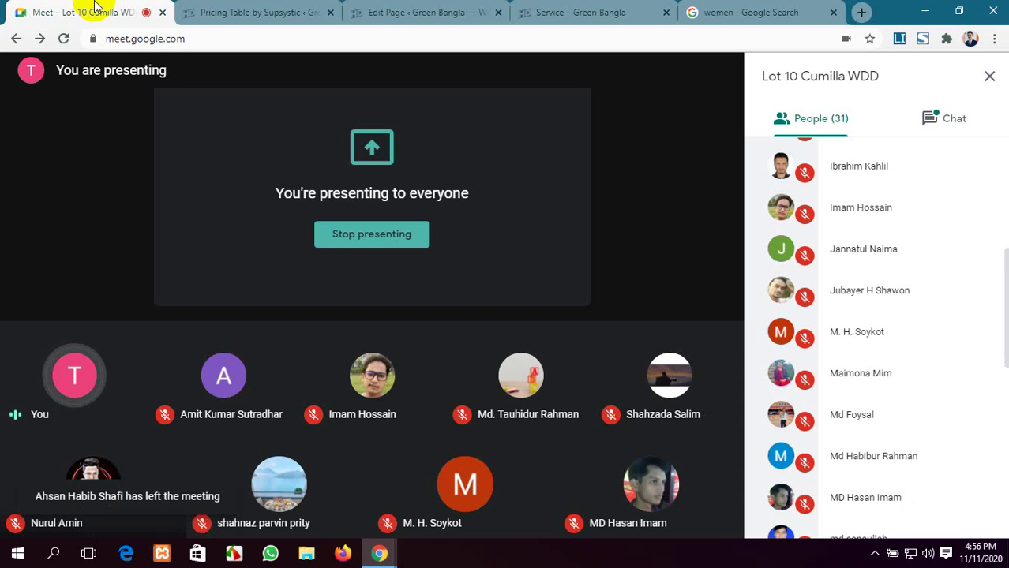
left_click(460, 6)
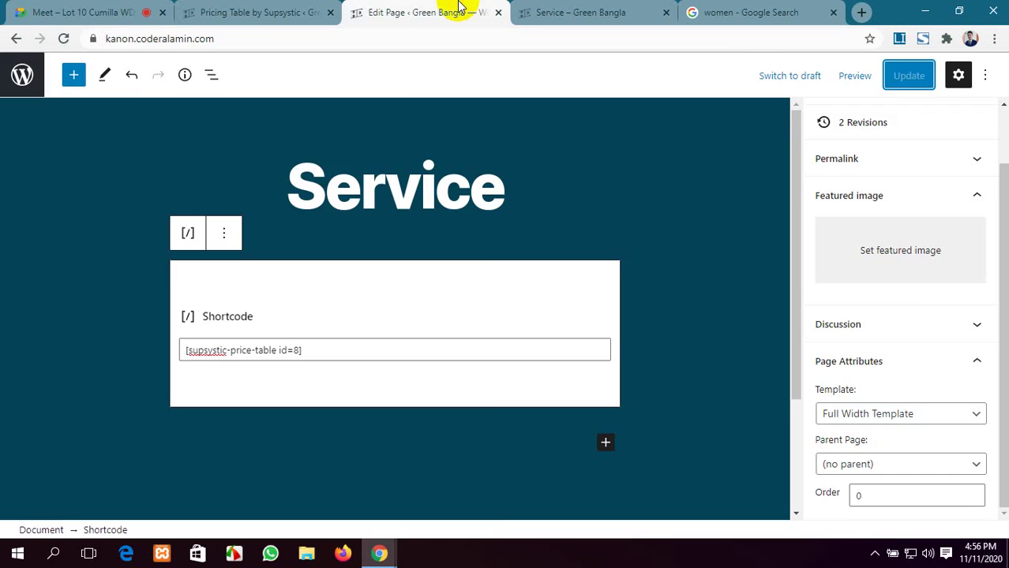
Step: Review the live site's Home, About Us and Service pages through the site navigation
left_click(553, 12)
scroll(455, 175, "up", 2)
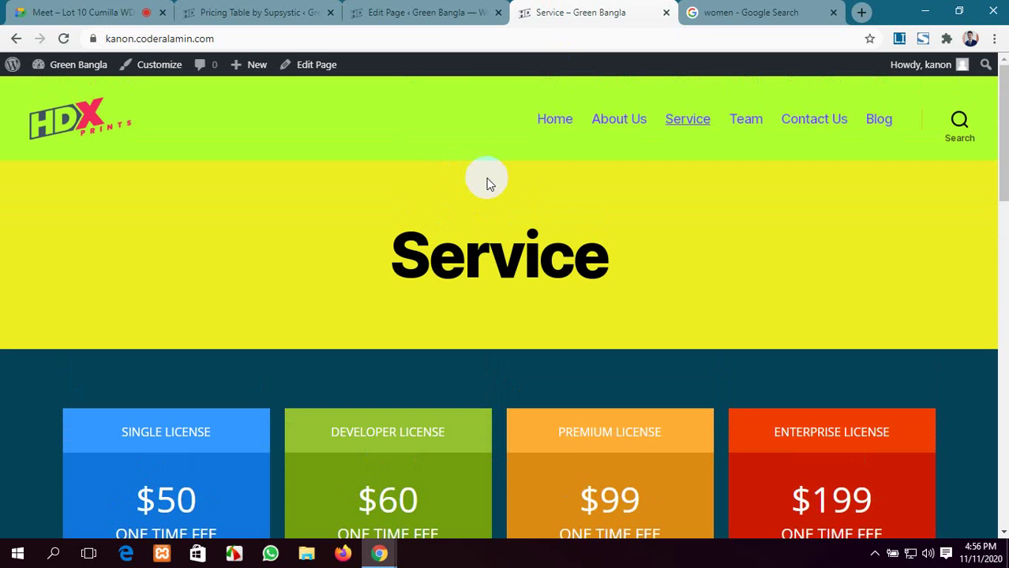
left_click(557, 120)
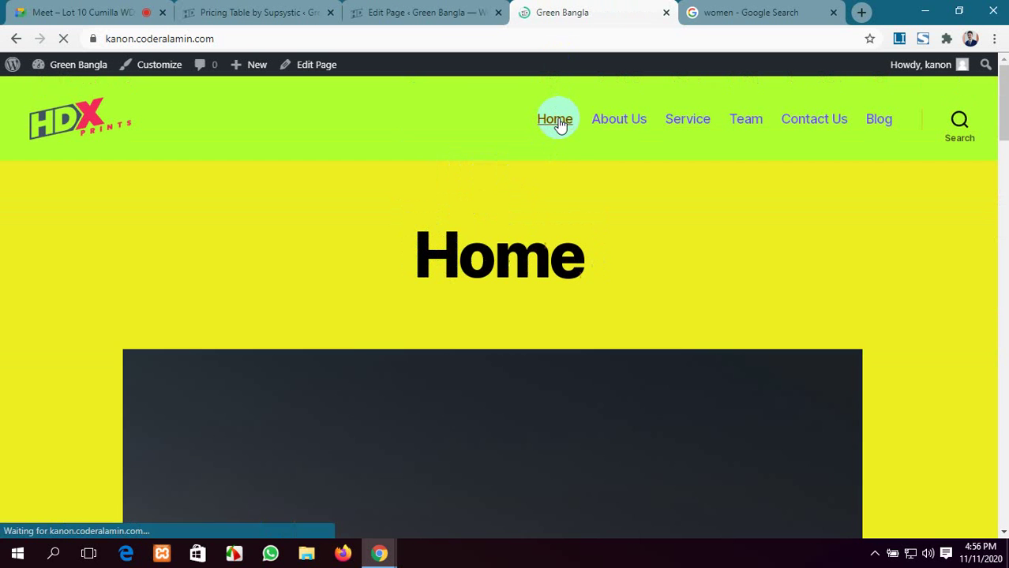
left_click(632, 119)
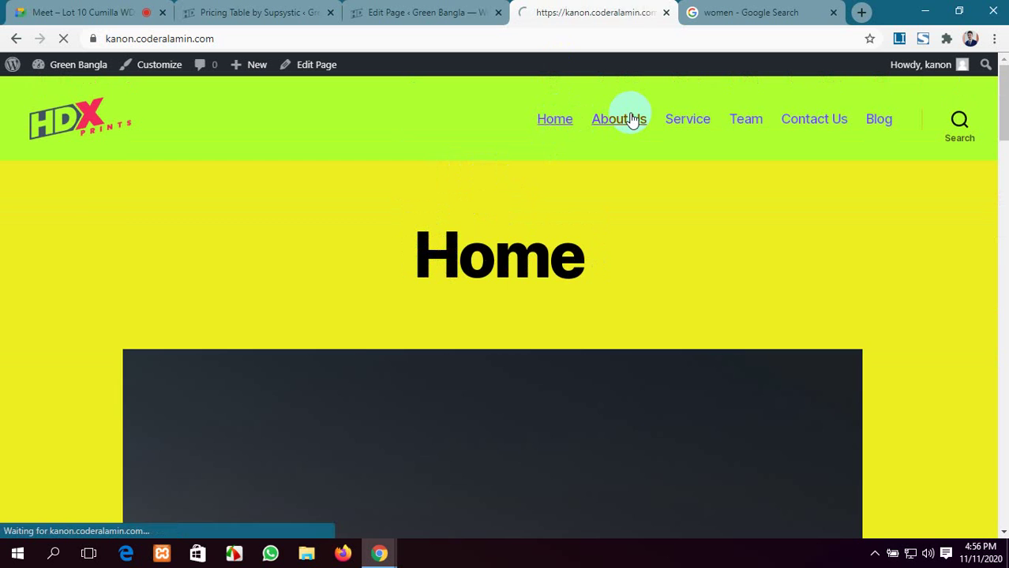
scroll(615, 255, "down", 1)
scroll(635, 241, "up", 1)
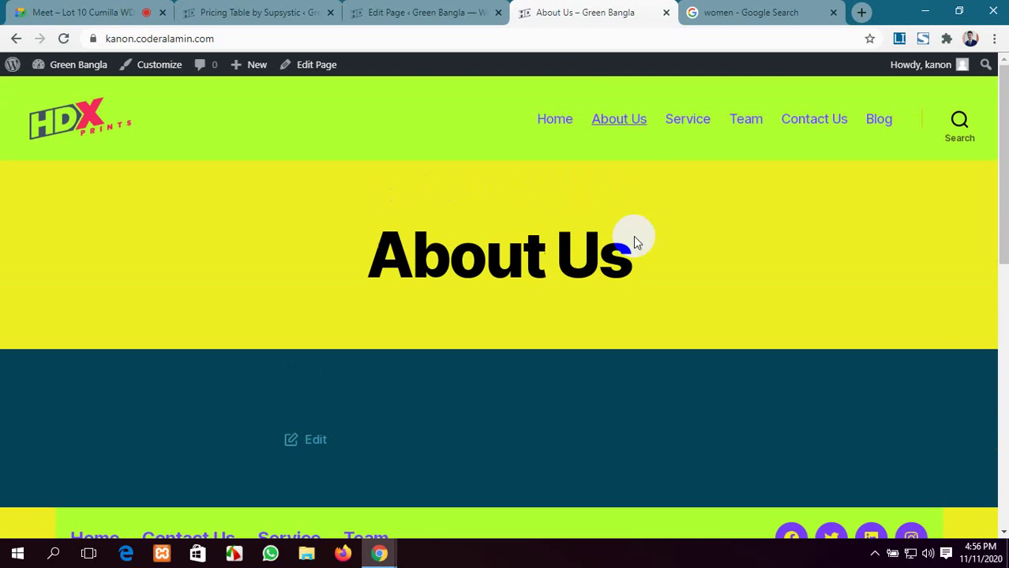
left_click(706, 120)
scroll(470, 336, "down", 2)
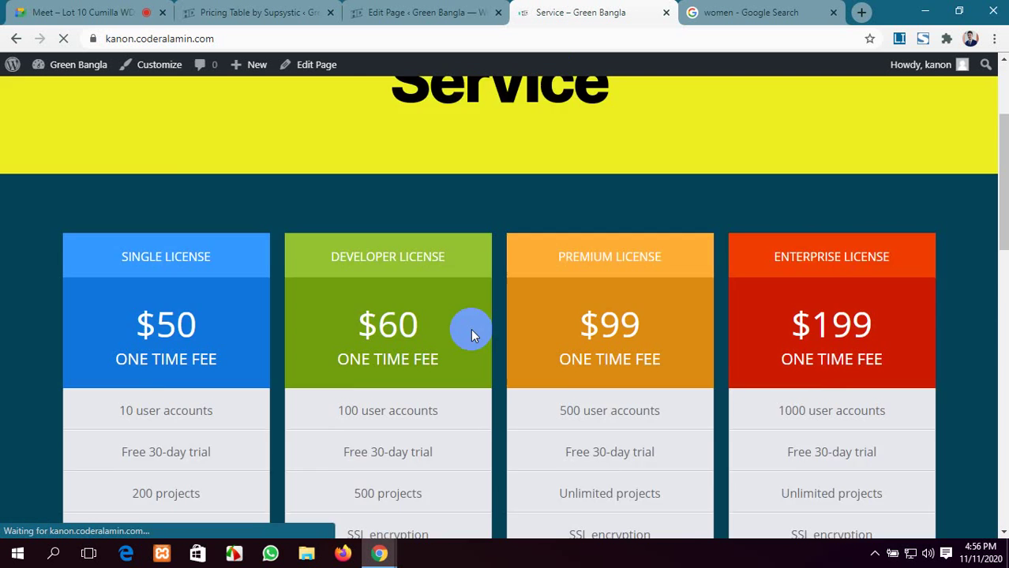
scroll(471, 333, "down", 1)
scroll(471, 333, "up", 3)
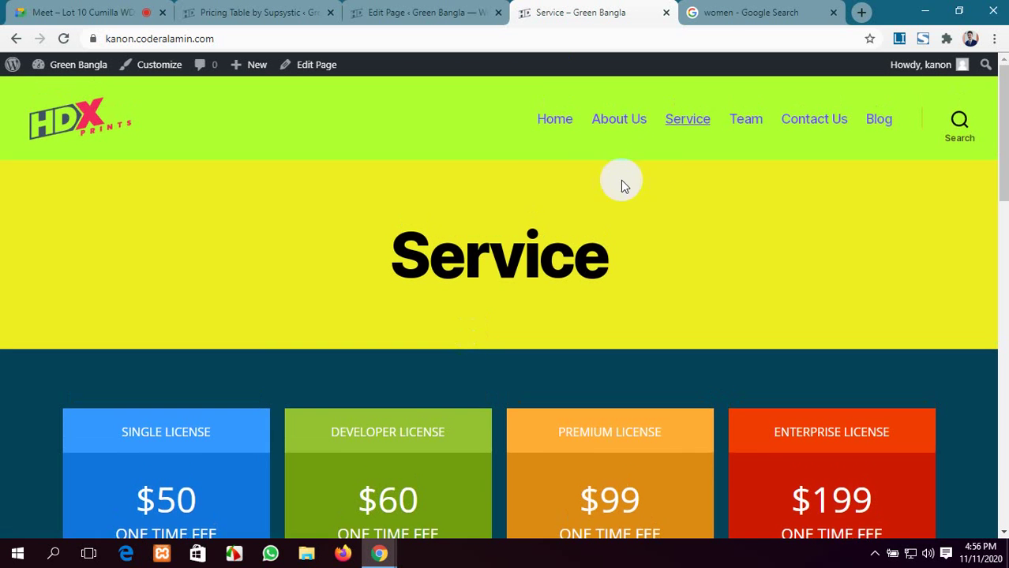
Step: Review the live site's Team, Contact Us and Blog pages from their headings down through their content
left_click(740, 117)
scroll(225, 381, "down", 3)
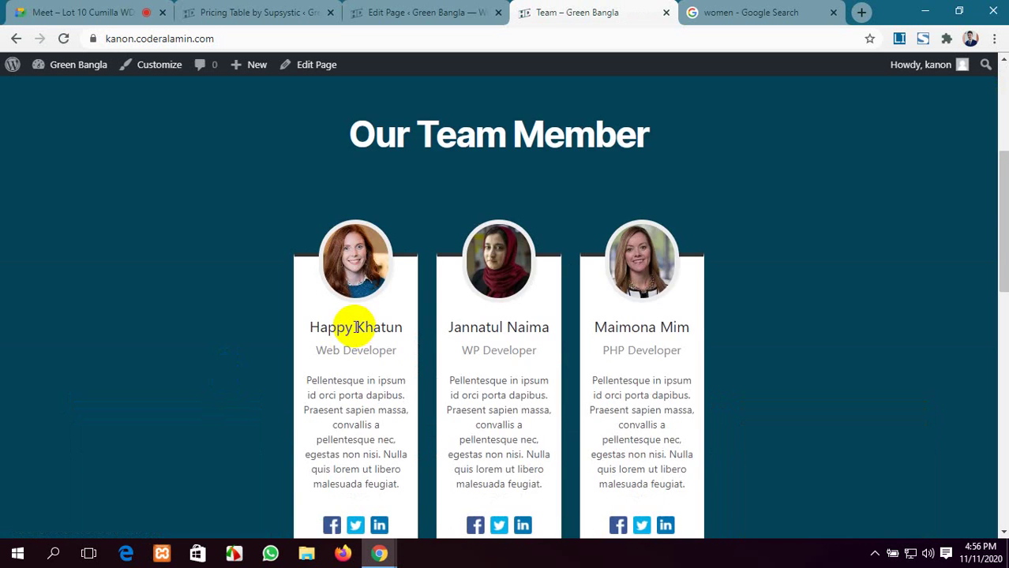
scroll(362, 322, "up", 3)
left_click(809, 122)
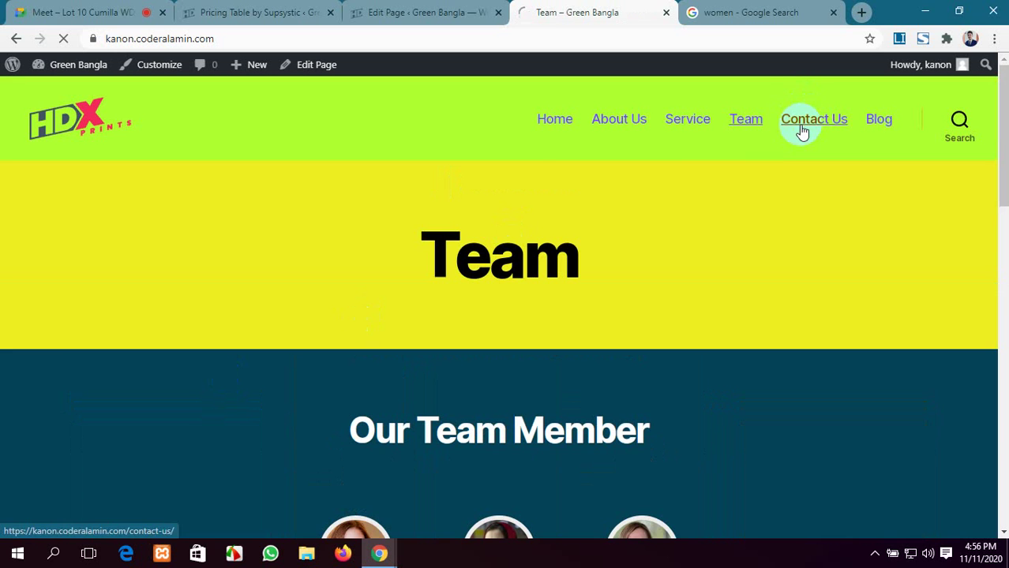
scroll(431, 429, "down", 3)
scroll(431, 429, "up", 3)
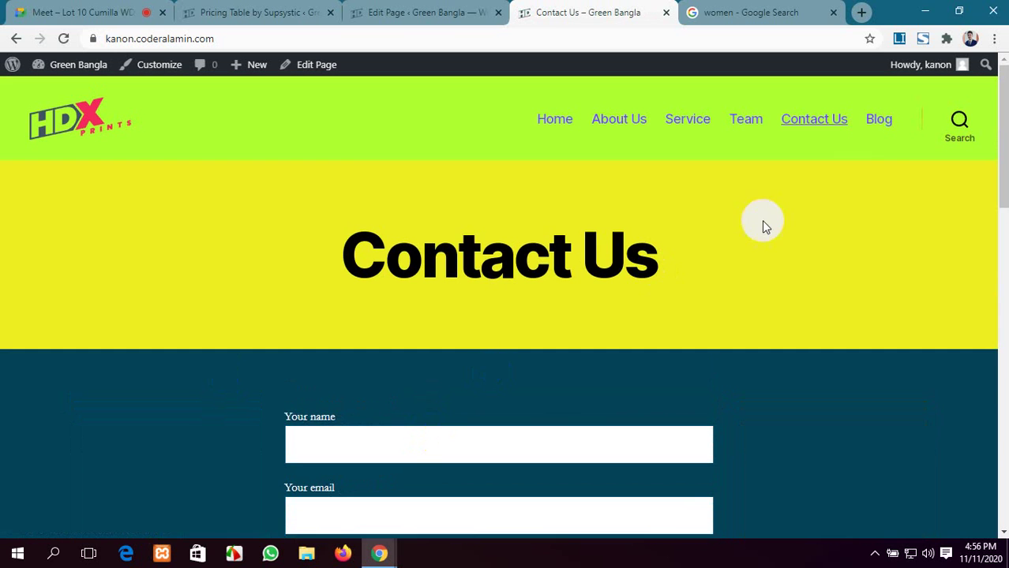
left_click(884, 120)
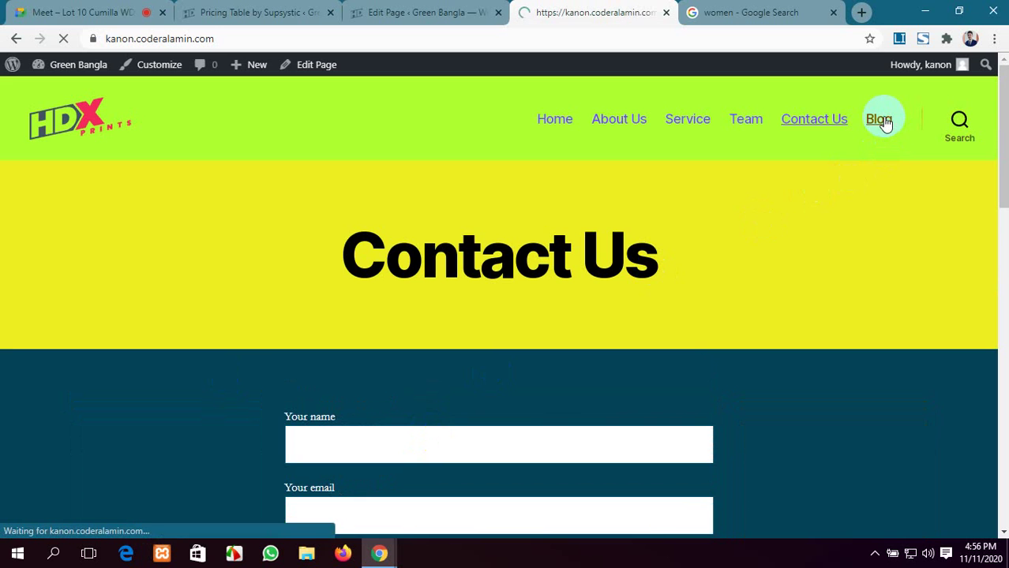
scroll(353, 399, "down", 5)
scroll(353, 400, "up", 5)
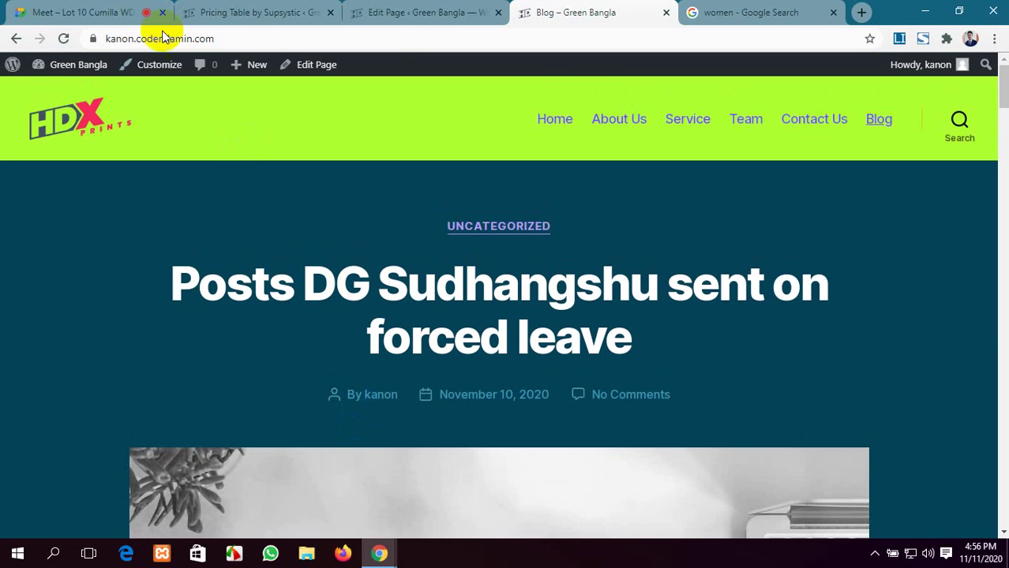
Step: Copy the address of the live site's Home page and send it to everyone in the Google Meet chat
left_click(555, 120)
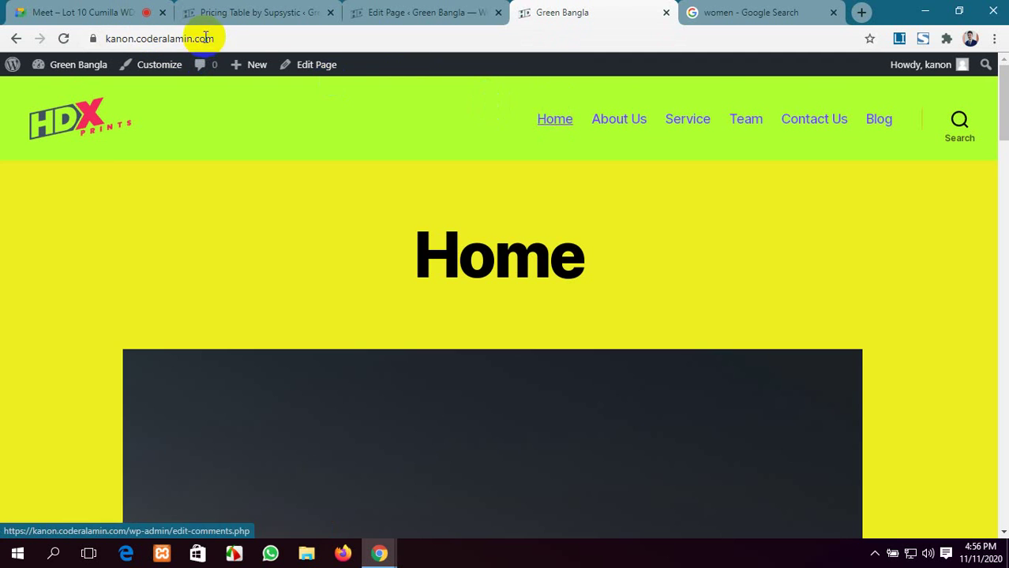
left_click(203, 39)
key("ctrl+c")
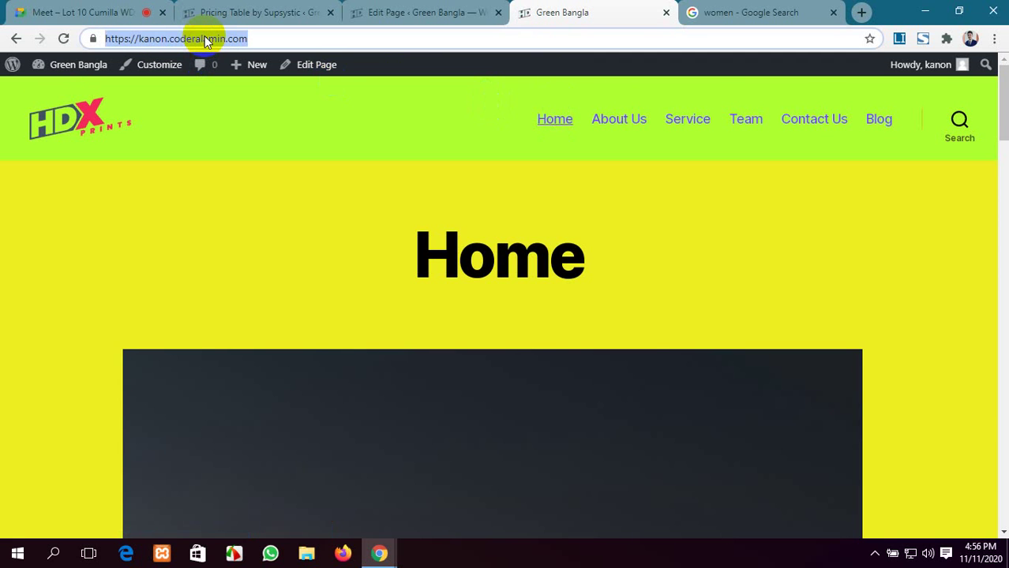
left_click(20, 11)
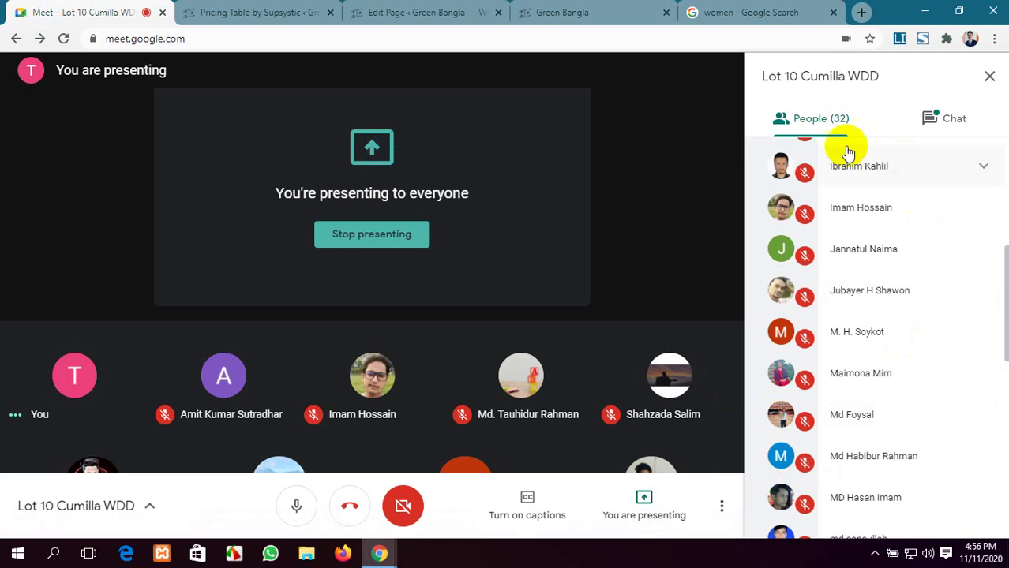
left_click(928, 123)
left_click(809, 516)
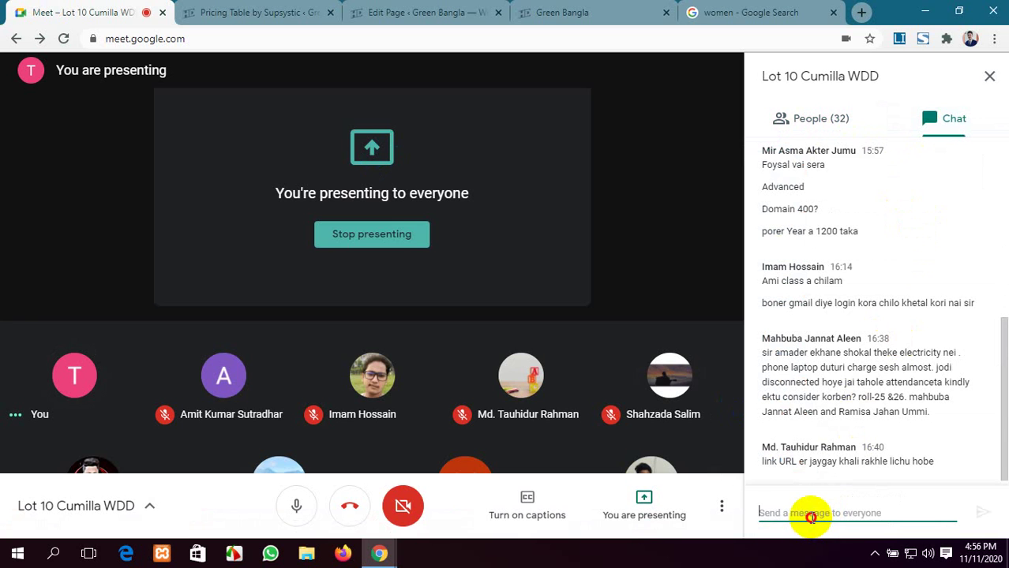
key("ctrl+v")
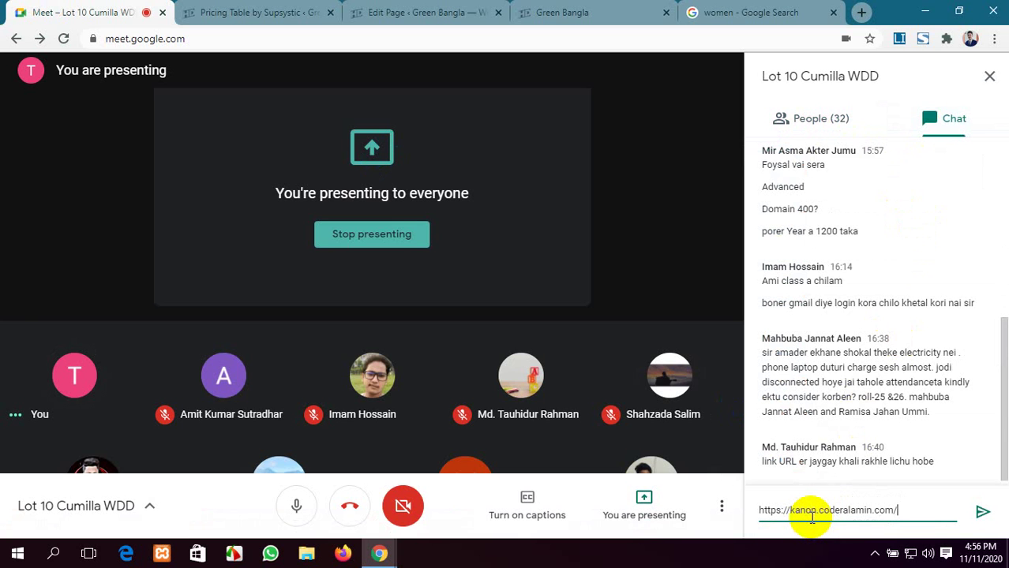
key("Return")
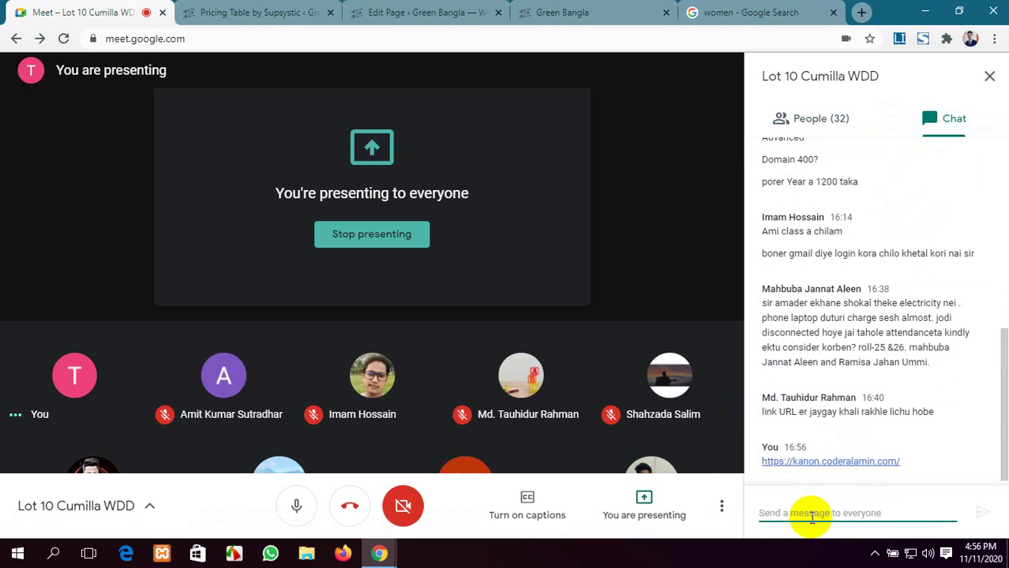